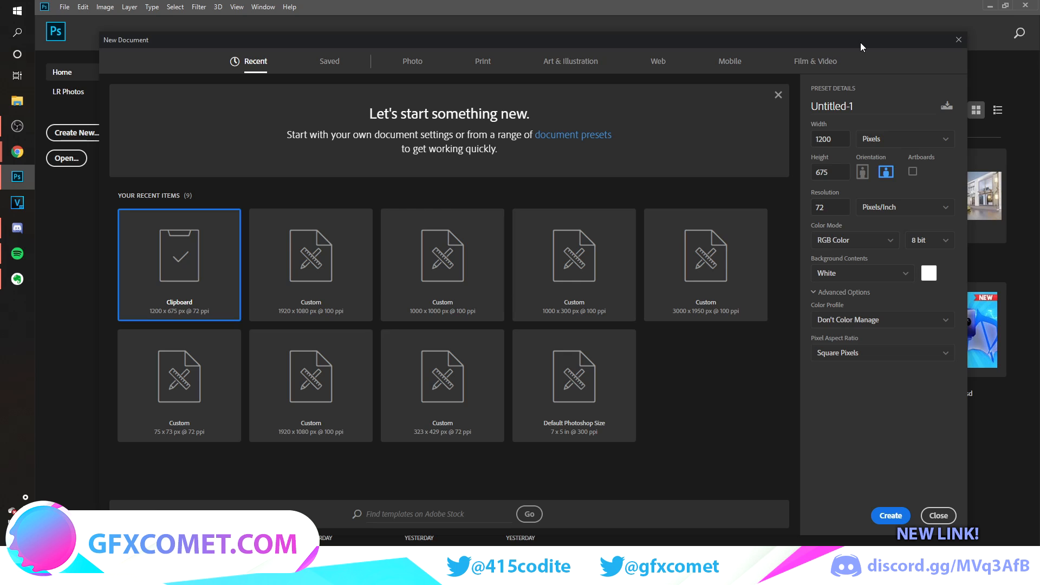
Create a new document 3000 pixels wide and 1950 pixels high at 100 pixels/inch.
{"action": "left_click_drag", "start_coordinate": [863, 43], "coordinate": [772, 70]}
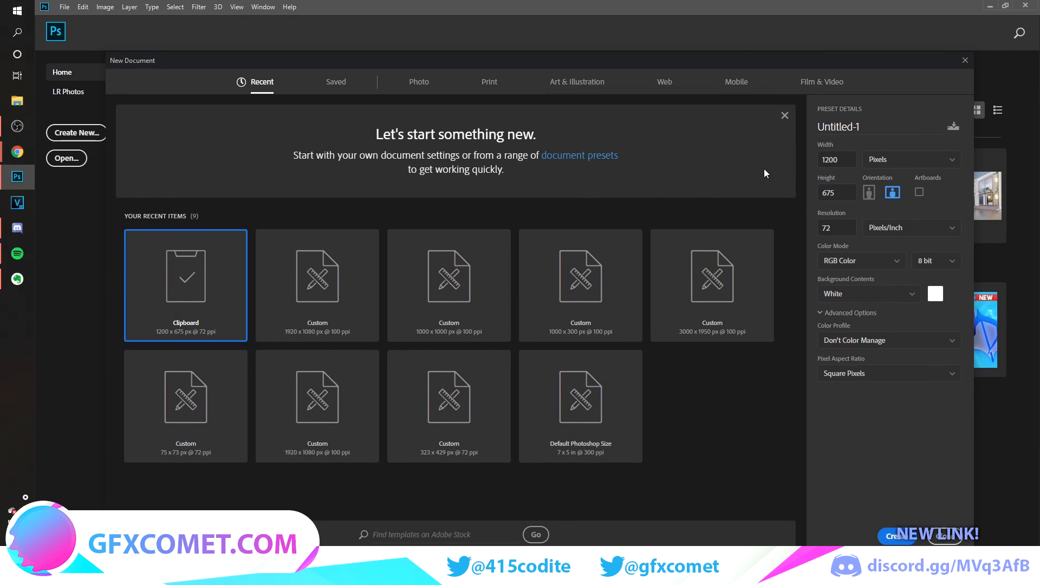
{"action": "double_click", "coordinate": [847, 160]}
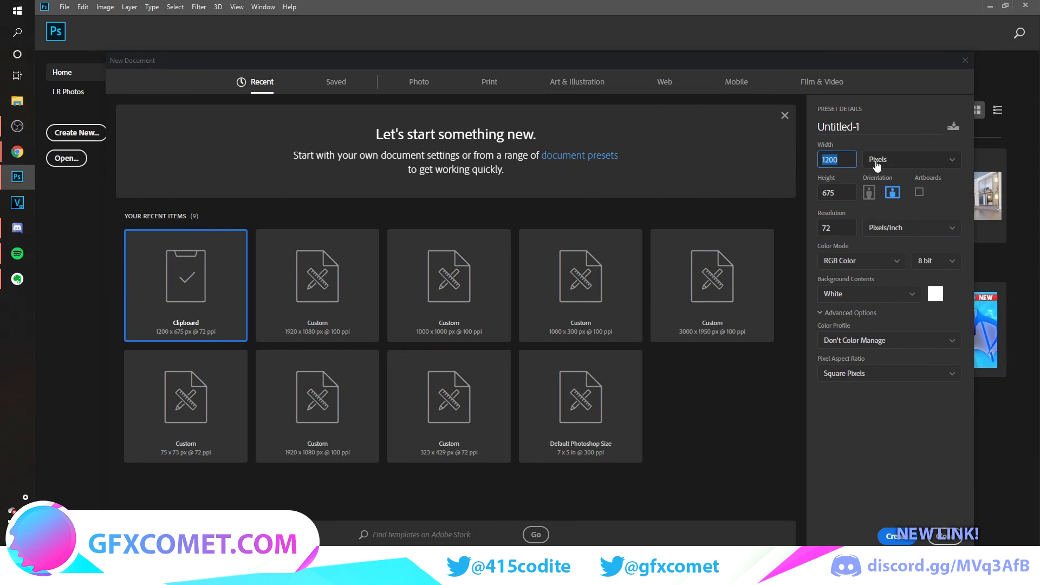
{"action": "type", "text": "3000"}
{"action": "key", "text": "Tab"}
{"action": "type", "text": "1950"}
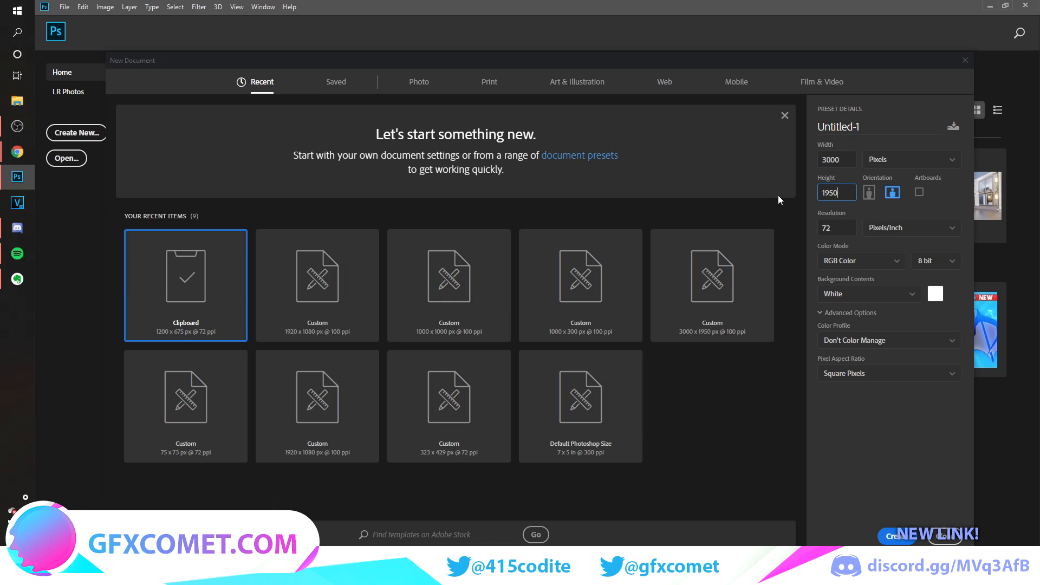
{"action": "key", "text": "Tab"}
{"action": "type", "text": "100"}
{"action": "left_click", "coordinate": [905, 456]}
{"action": "left_click", "coordinate": [894, 536]}
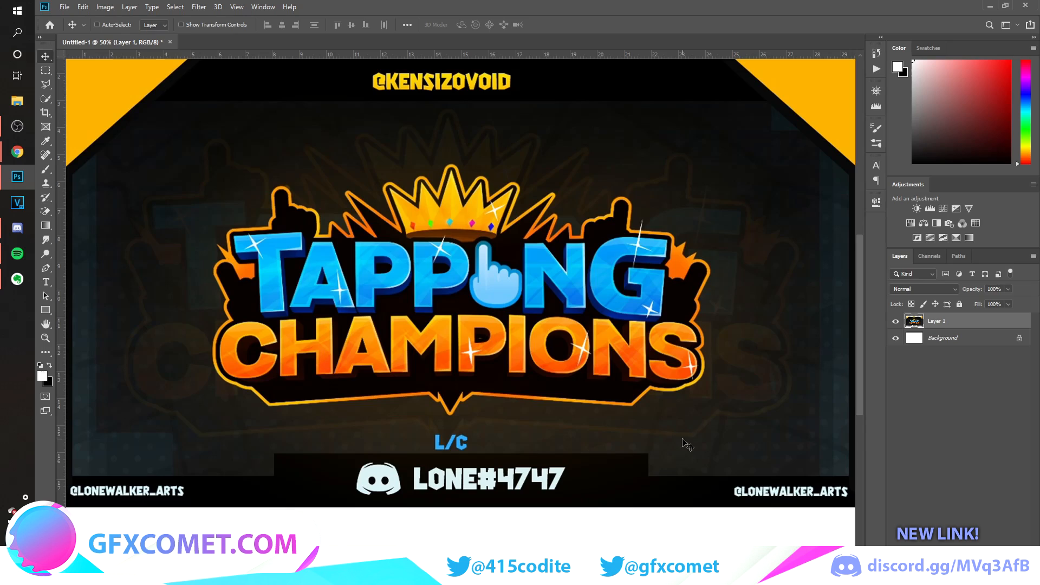
Examine the Tapping Champions reference image and how it sits within the canvas edges.
{"action": "scroll", "coordinate": [680, 442], "scroll_direction": "up", "scroll_amount": 1}
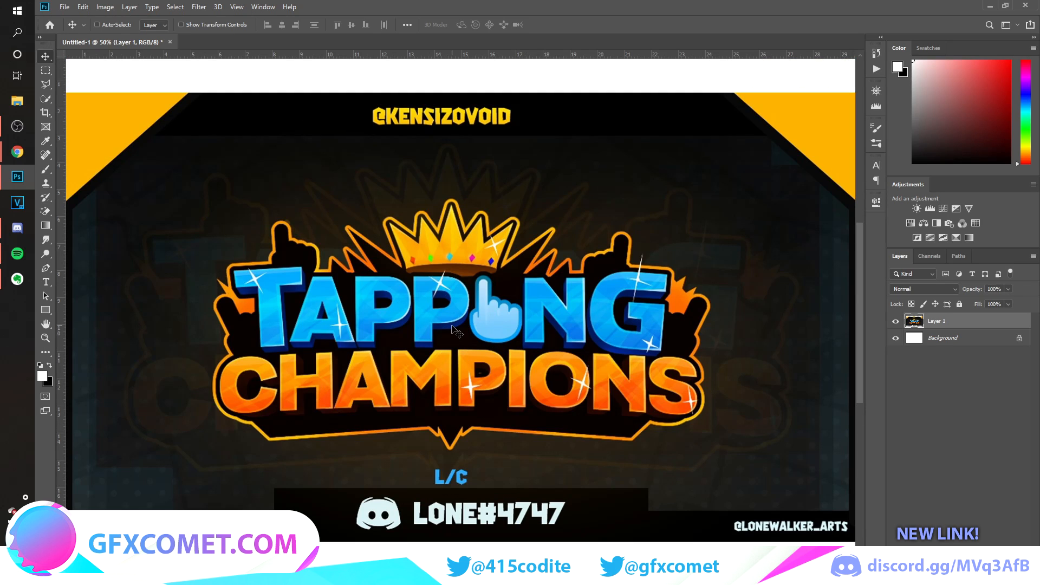
{"action": "scroll", "coordinate": [639, 469], "scroll_direction": "down", "scroll_amount": 1}
{"action": "scroll", "coordinate": [638, 466], "scroll_direction": "down", "scroll_amount": 1}
{"action": "mouse_move", "coordinate": [556, 580]}
{"action": "left_mouse_down"}
{"action": "mouse_move", "coordinate": [629, 580]}
{"action": "mouse_move", "coordinate": [572, 580]}
{"action": "left_mouse_up"}
{"action": "scroll", "coordinate": [547, 484], "scroll_direction": "right", "scroll_amount": 4}
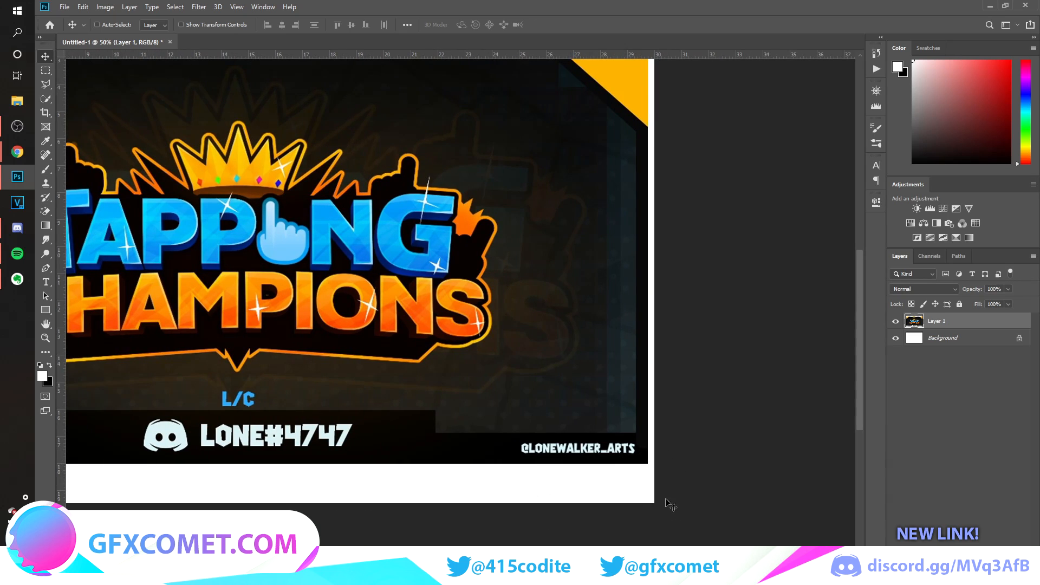
{"action": "scroll", "coordinate": [531, 460], "scroll_direction": "left", "scroll_amount": 8}
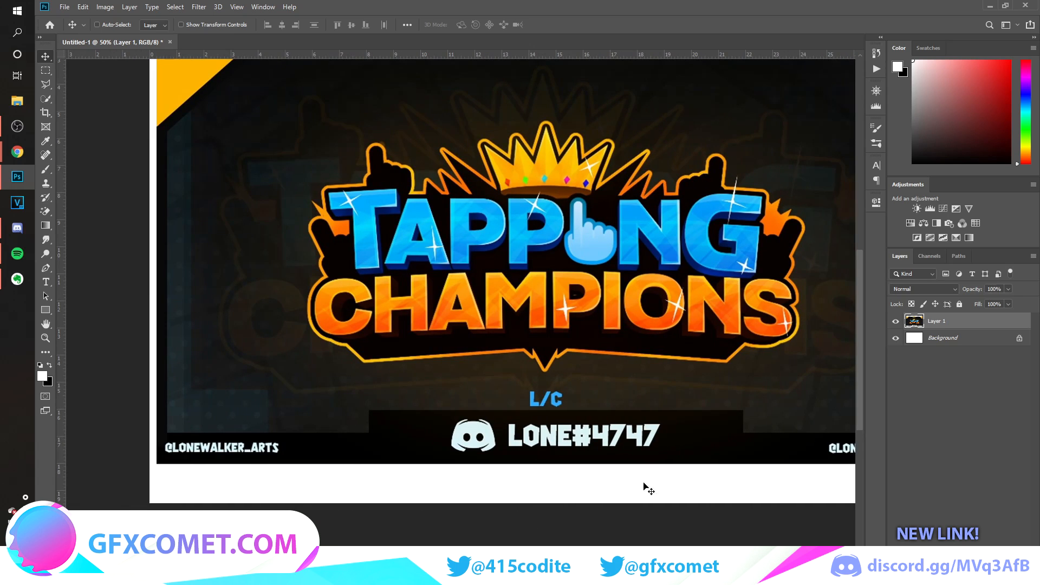
{"action": "scroll", "coordinate": [648, 496], "scroll_direction": "up", "scroll_amount": 2}
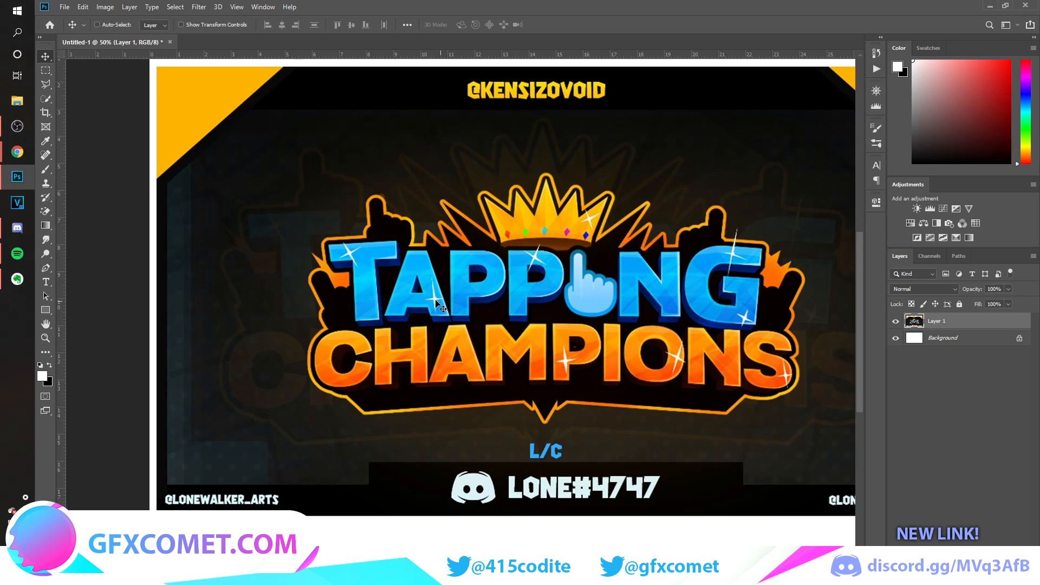
{"action": "scroll", "coordinate": [651, 287], "scroll_direction": "right", "scroll_amount": 4}
{"action": "scroll", "coordinate": [480, 467], "scroll_direction": "left", "scroll_amount": 2}
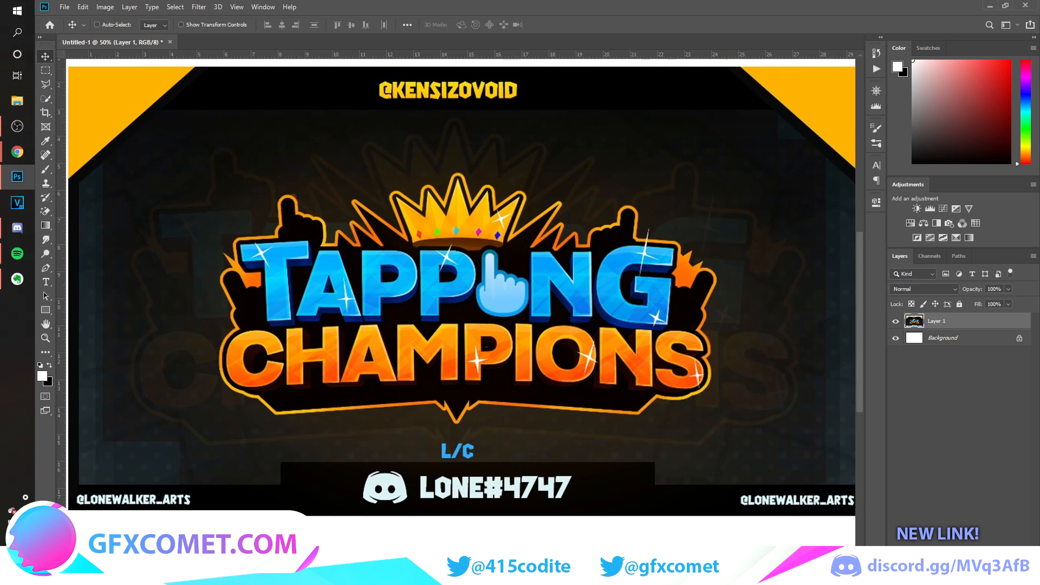
{"action": "scroll", "coordinate": [480, 467], "scroll_direction": "right", "scroll_amount": 1}
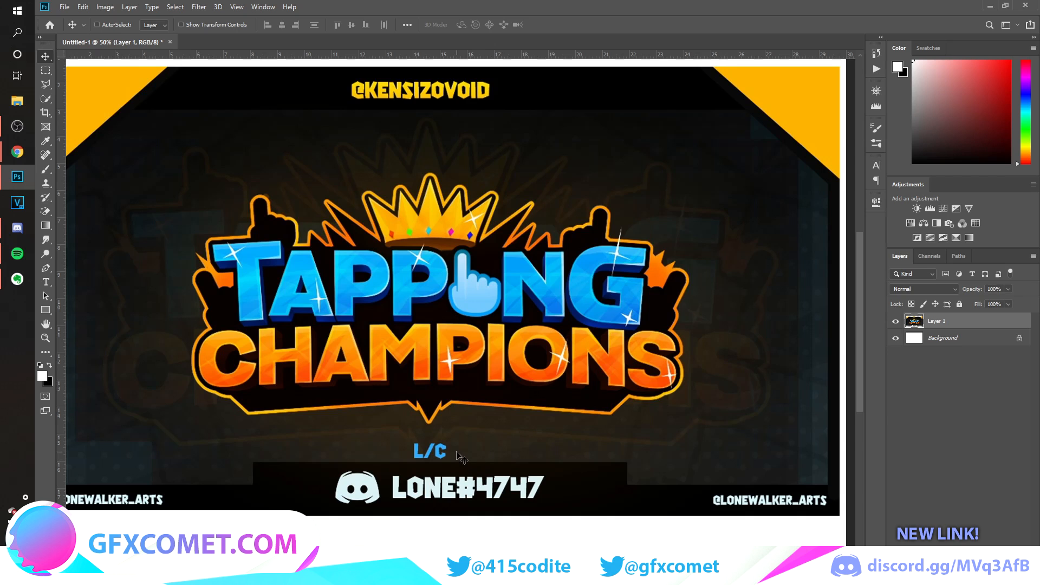
Add a new empty layer above the logo reference image.
{"action": "key", "text": "ctrl"}
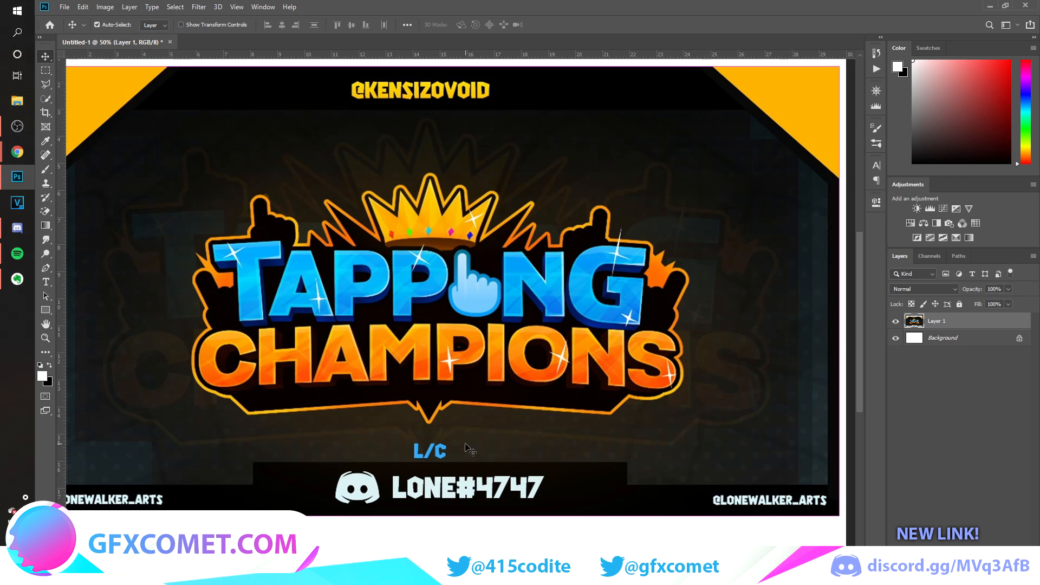
{"action": "key", "text": "ctrl+plus"}
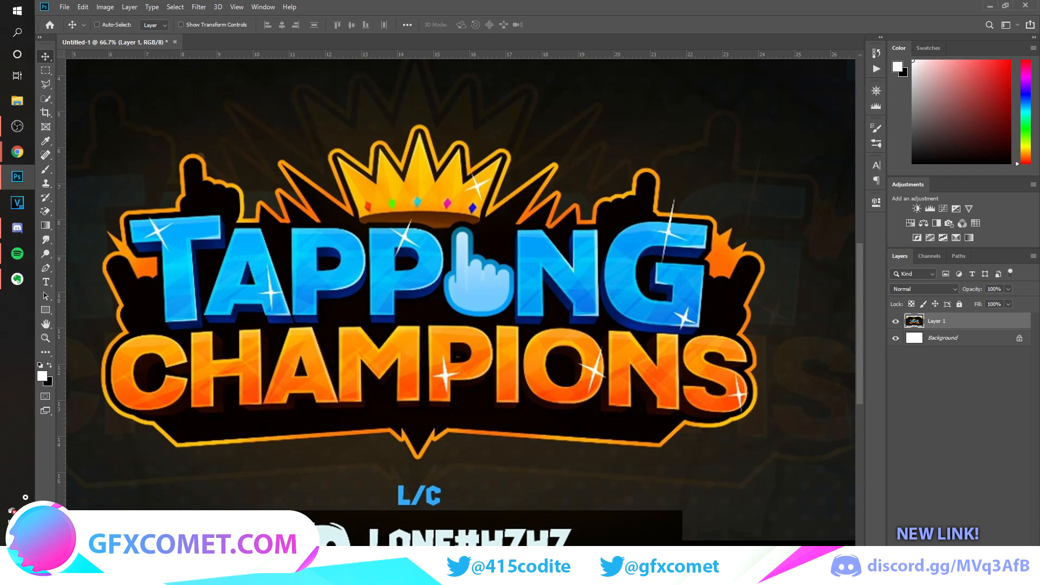
{"action": "key", "text": "ctrl+shift+alt+n"}
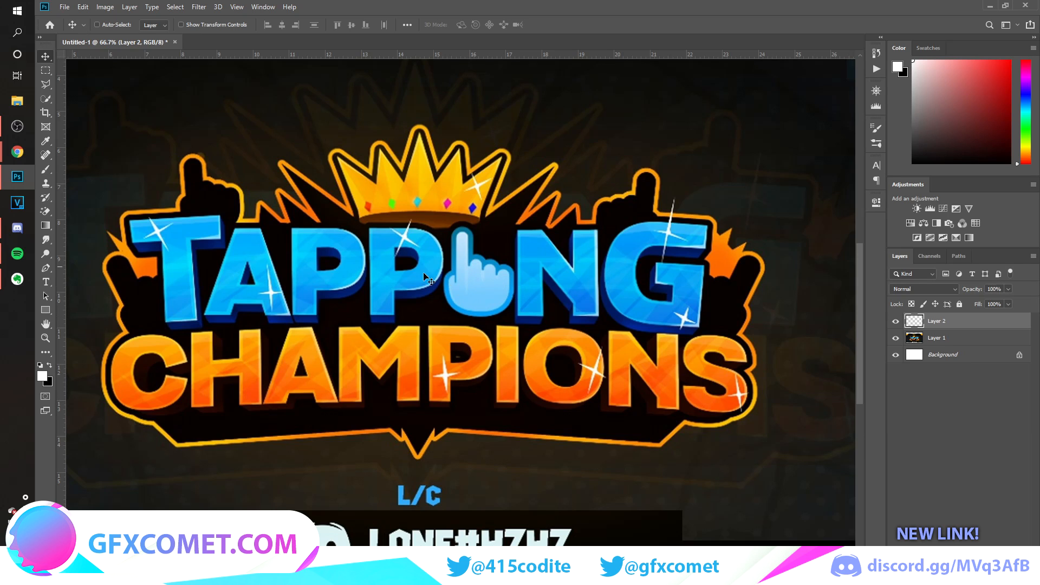
With the Pen tool in Shape mode, start a white shape tracing the pointing finger's right edge and rounded tip.
{"action": "key", "text": "ctrl+plus"}
{"action": "key", "text": "ctrl+plus"}
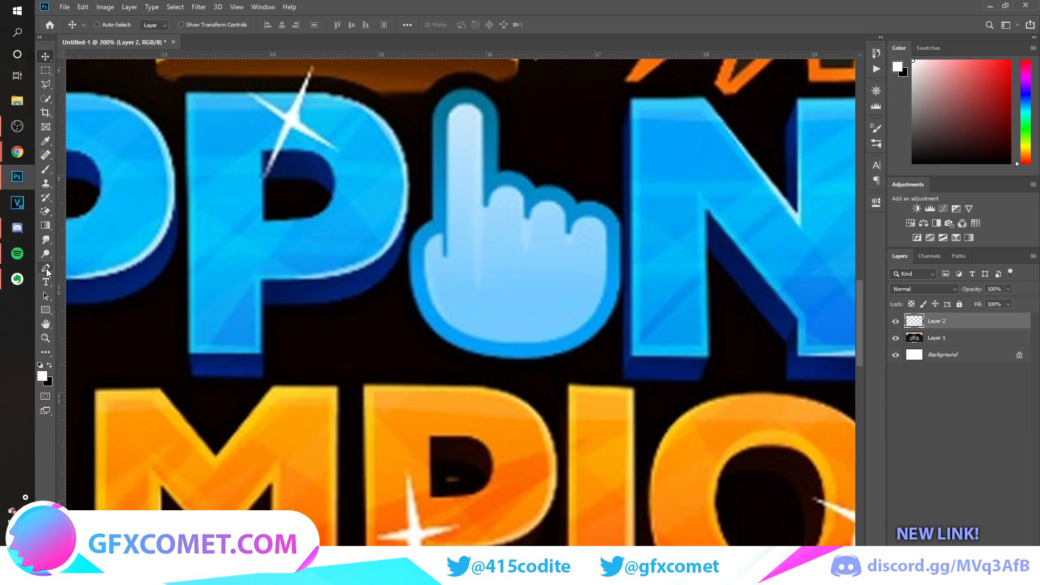
{"action": "left_click", "coordinate": [47, 269]}
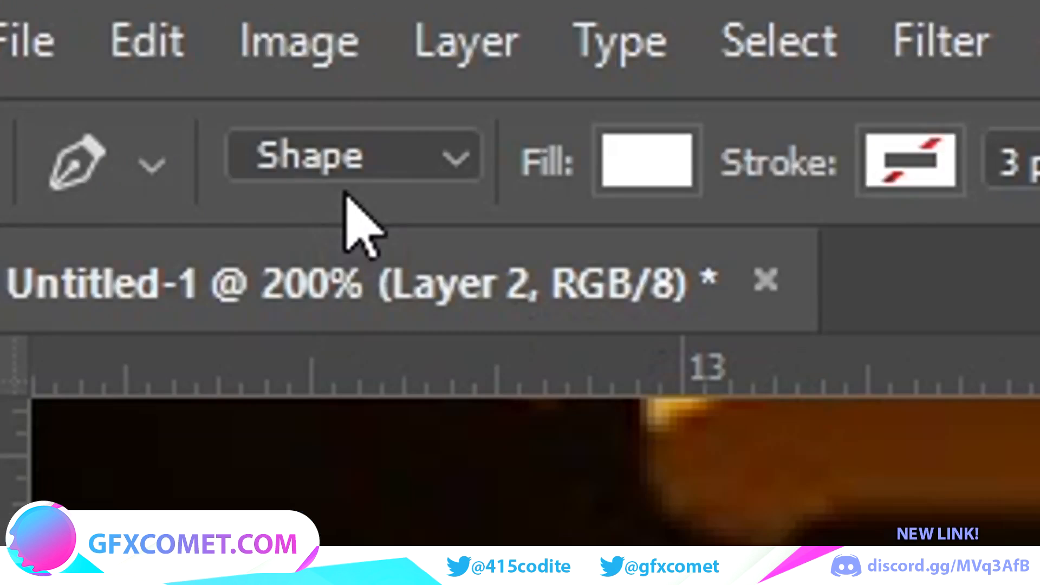
{"action": "left_click", "coordinate": [343, 162]}
{"action": "left_click", "coordinate": [368, 208]}
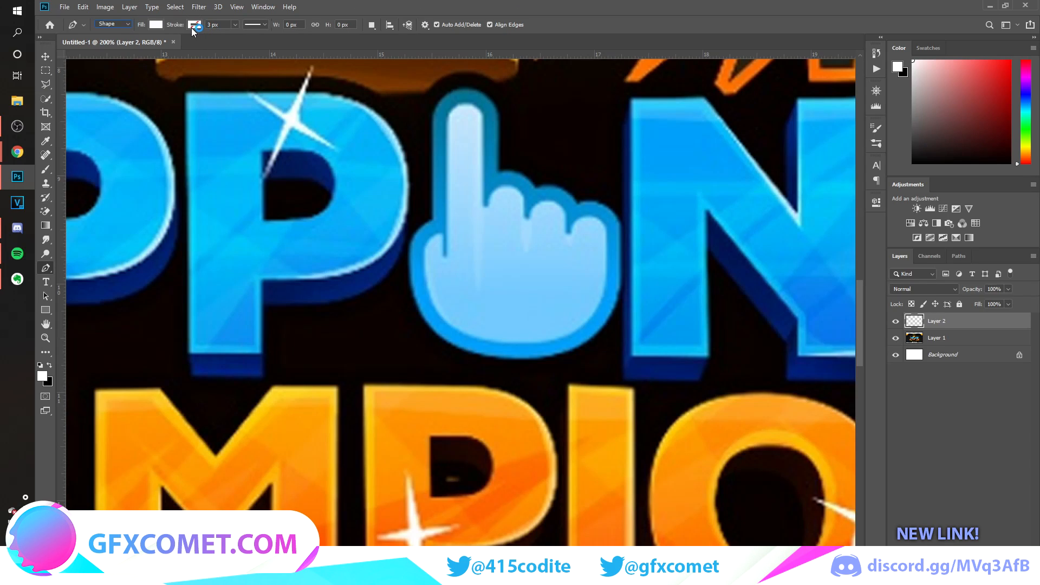
{"action": "key", "text": "ctrl+plus"}
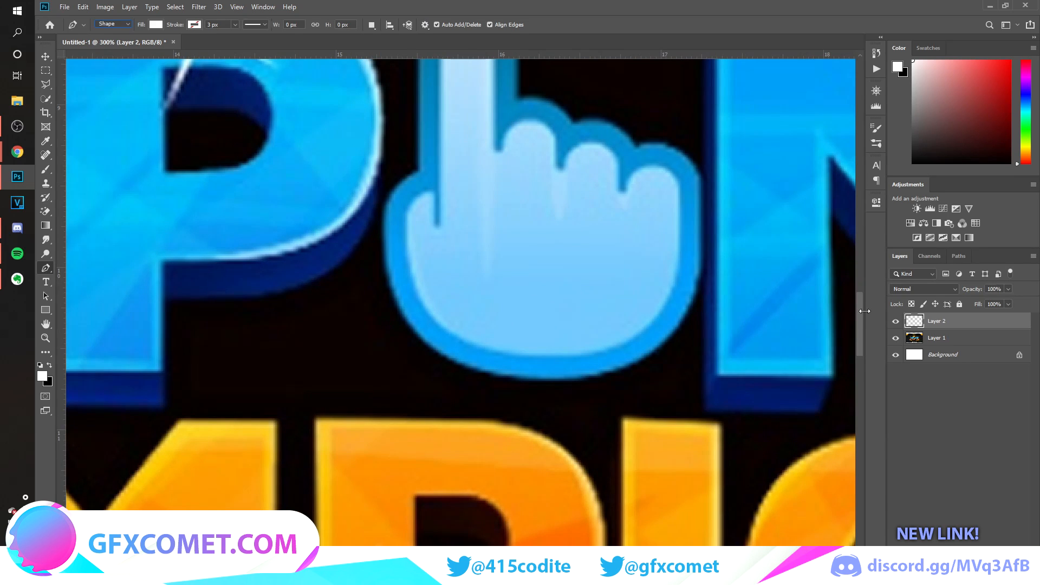
{"action": "scroll", "coordinate": [495, 317], "scroll_direction": "up", "scroll_amount": 2}
{"action": "left_click", "coordinate": [495, 315]}
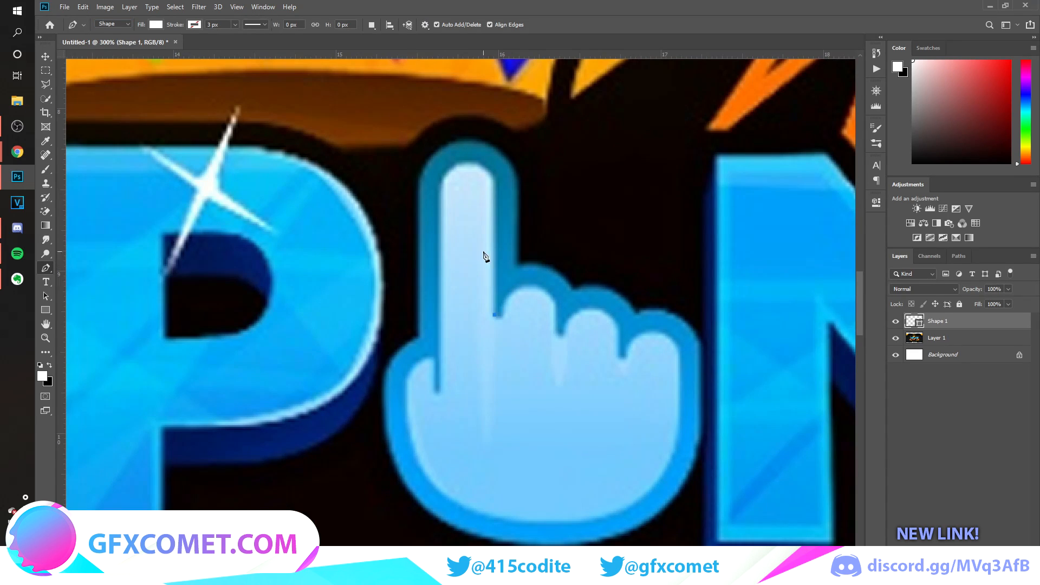
{"action": "left_click", "coordinate": [494, 182]}
{"action": "left_click_drag", "start_coordinate": [469, 165], "coordinate": [451, 164]}
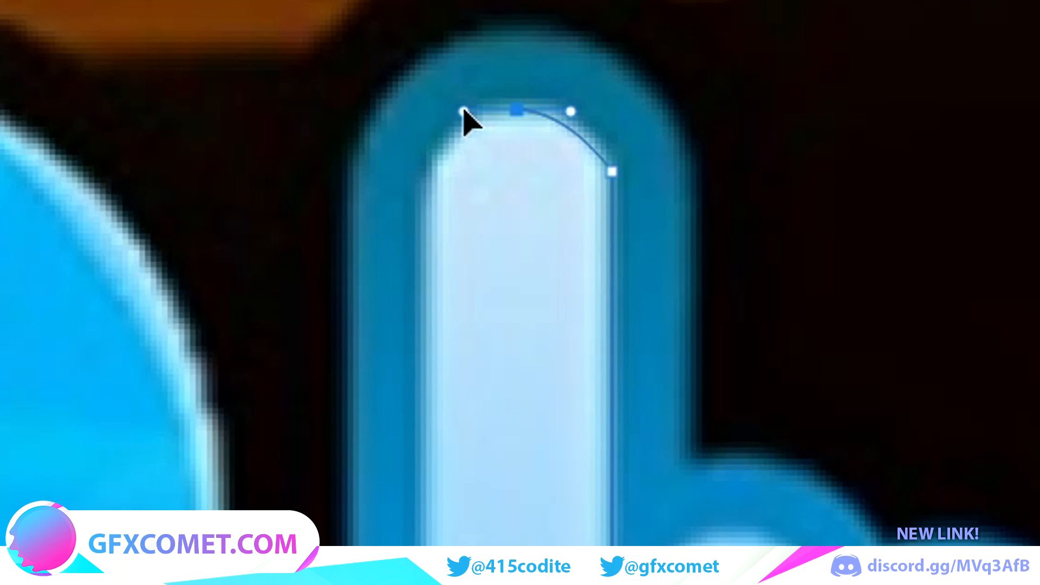
{"action": "left_click_drag", "start_coordinate": [463, 111], "coordinate": [462, 112]}
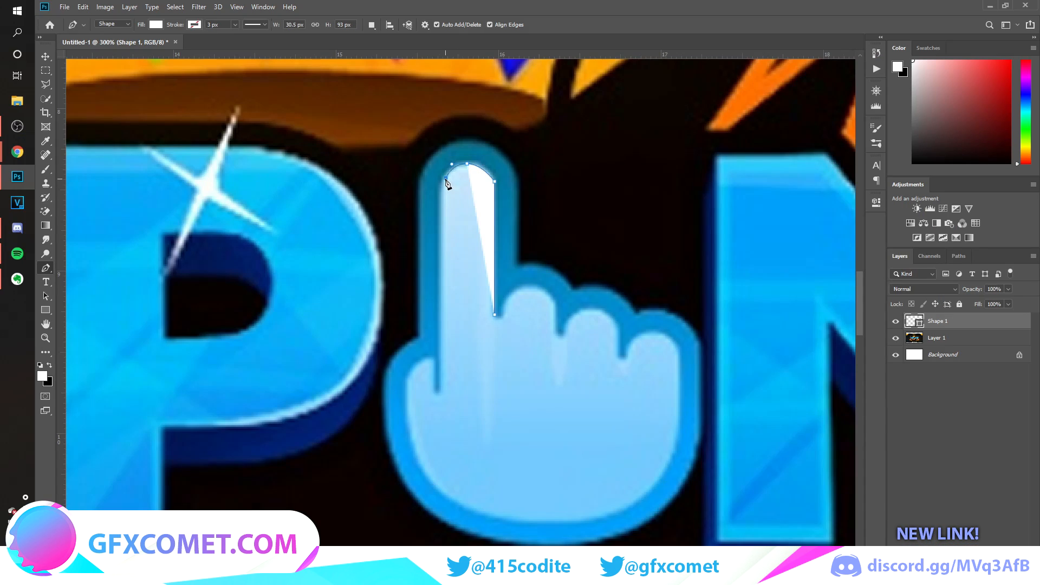
{"action": "left_click", "coordinate": [445, 178]}
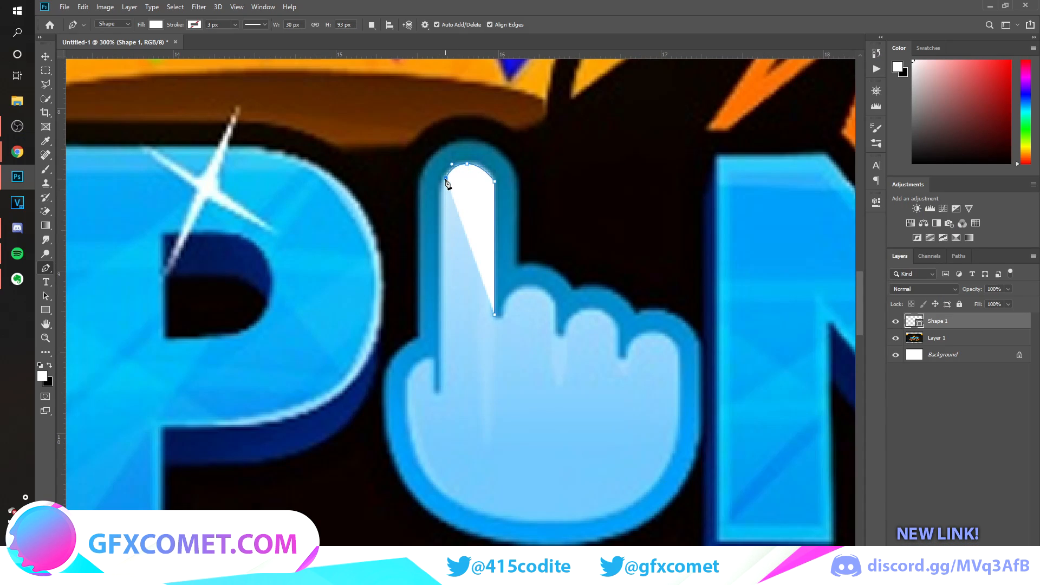
Continue the path down the pointing finger's left edge and around the small rounded notch at its base.
{"action": "left_click", "coordinate": [444, 387]}
{"action": "key", "text": "ctrl+z"}
{"action": "left_click", "coordinate": [444, 388]}
{"action": "left_click_drag", "start_coordinate": [437, 394], "coordinate": [440, 399]}
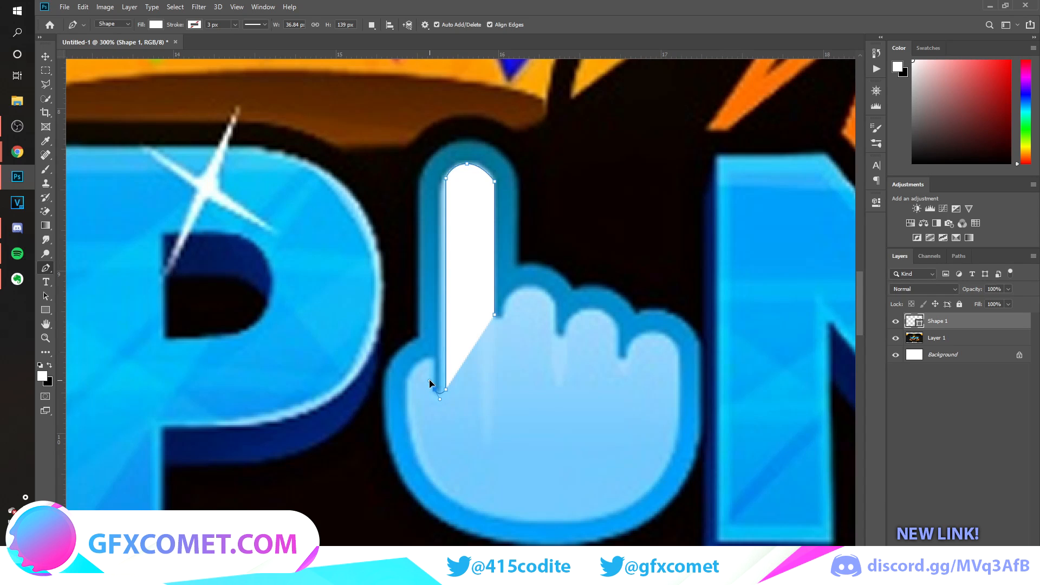
{"action": "left_click", "coordinate": [432, 359]}
{"action": "left_click", "coordinate": [438, 397]}
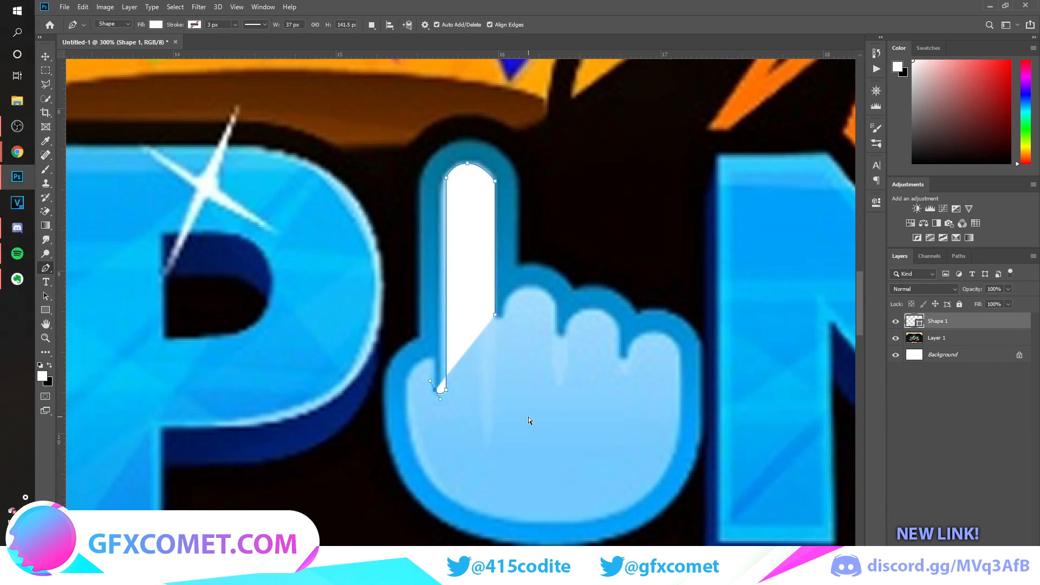
Trace up the notch's left side, around the thumb's curve and down the hand's outer left edge.
{"action": "key", "text": "ctrl+plus"}
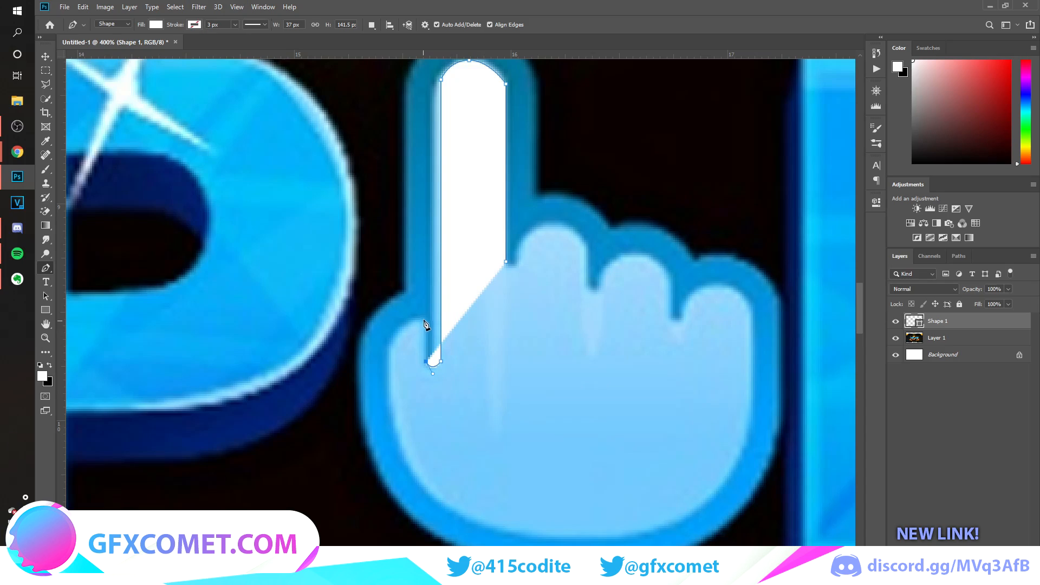
{"action": "left_click", "coordinate": [426, 318]}
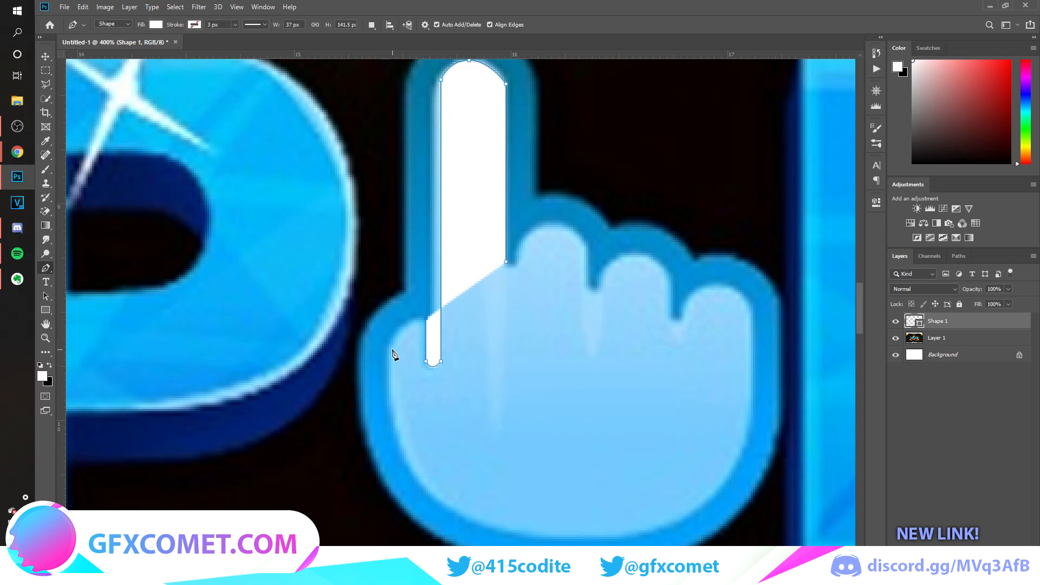
{"action": "left_click_drag", "start_coordinate": [391, 347], "coordinate": [385, 377]}
{"action": "left_click", "coordinate": [392, 347], "text": "alt"}
{"action": "left_click", "coordinate": [391, 396]}
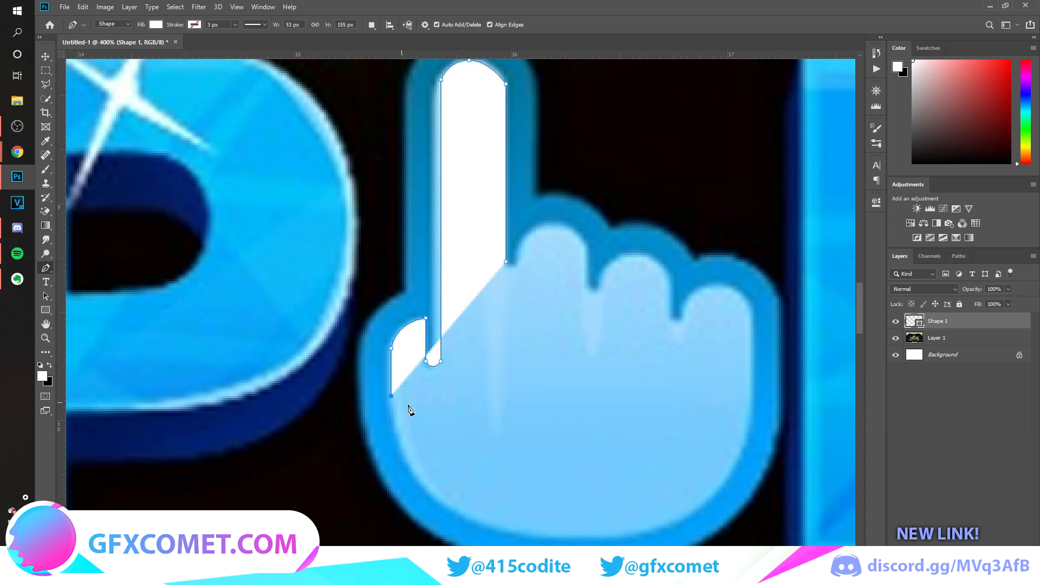
Trace the curved bottom of the palm and the hand's straight right edge up to the little finger.
{"action": "scroll", "coordinate": [515, 457], "scroll_direction": "down", "scroll_amount": 2}
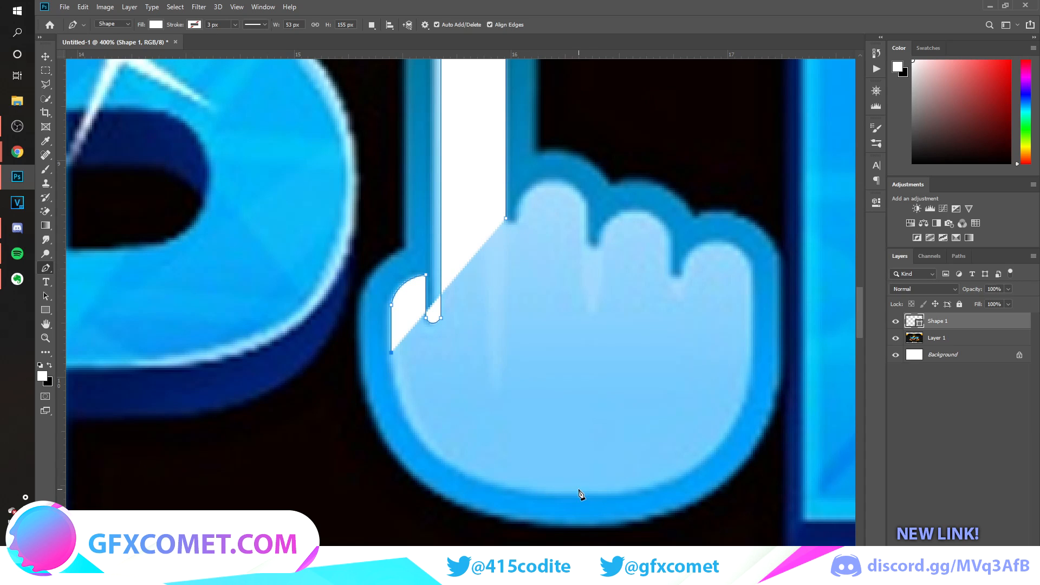
{"action": "left_click_drag", "start_coordinate": [575, 494], "coordinate": [752, 479]}
{"action": "left_click", "coordinate": [751, 373]}
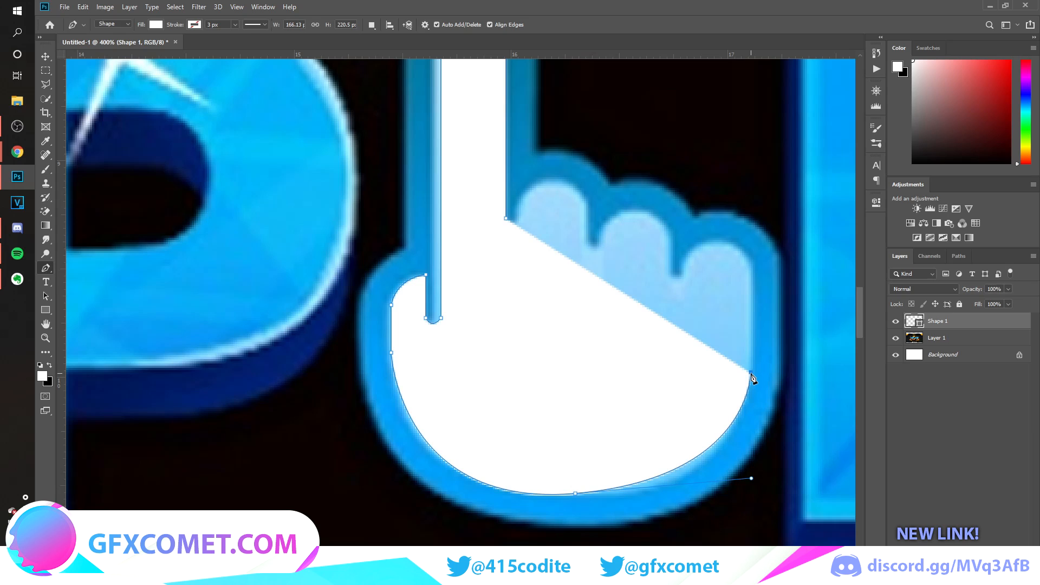
{"action": "left_click", "coordinate": [752, 266]}
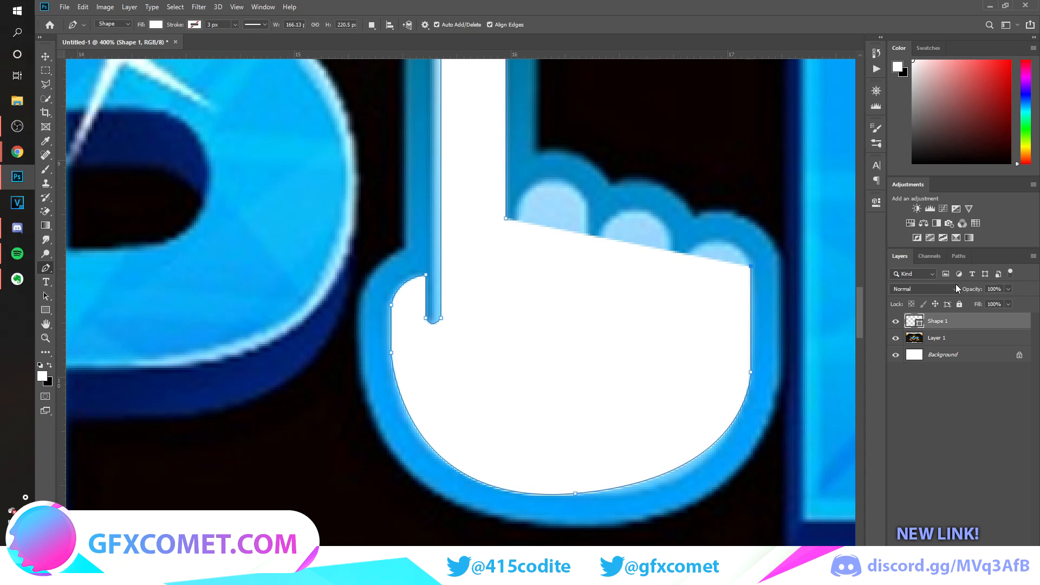
Lower the hand shape's layer opacity to 50% and trace the rounded tip of the little finger.
{"action": "left_click_drag", "start_coordinate": [956, 287], "coordinate": [937, 294]}
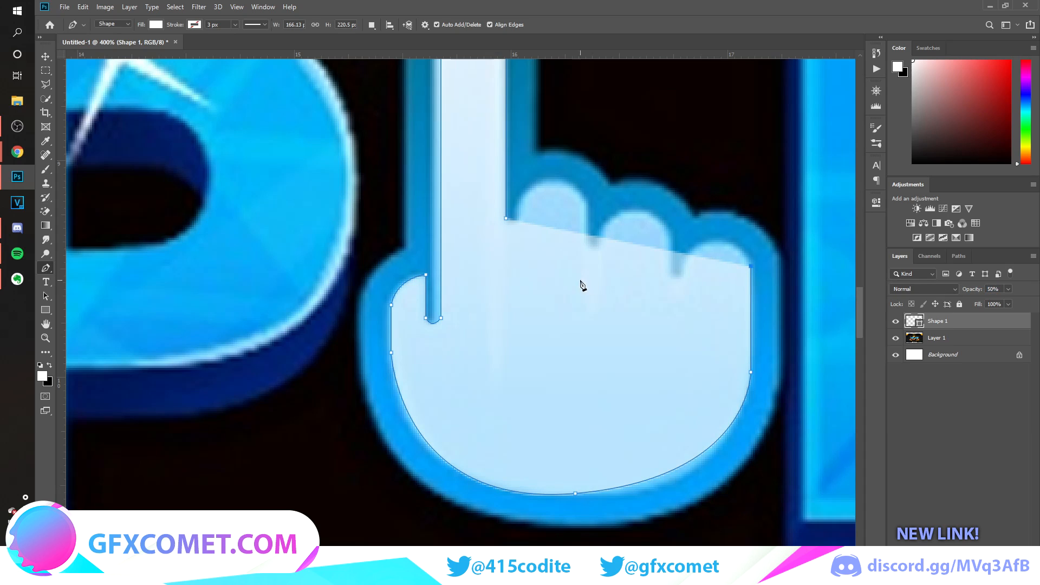
{"action": "left_click_drag", "start_coordinate": [714, 242], "coordinate": [688, 246]}
{"action": "left_click", "coordinate": [681, 274]}
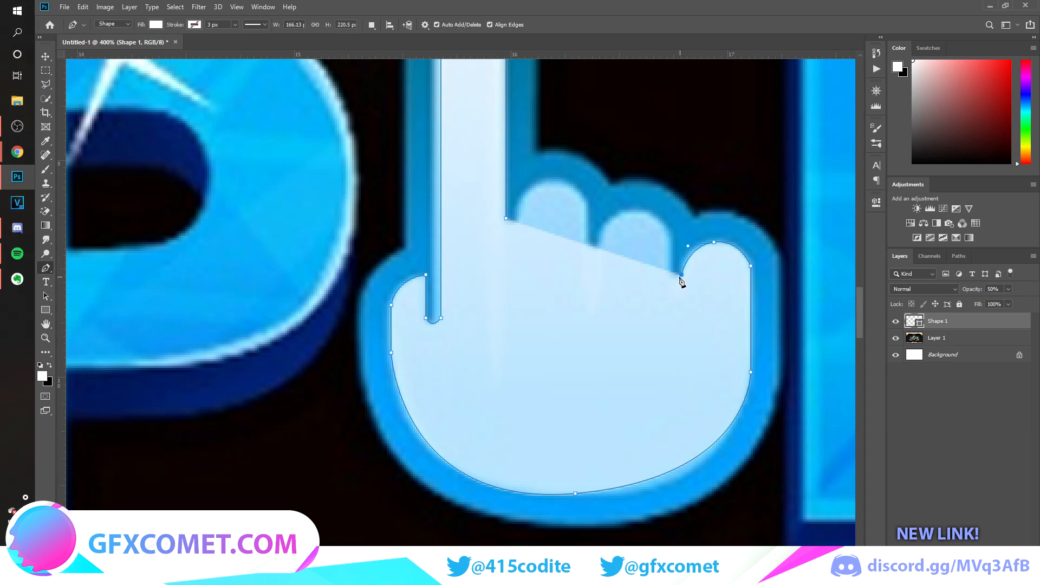
Trace the notch beside the little finger and the rounded top of the middle folded finger.
{"action": "left_click_drag", "start_coordinate": [668, 274], "coordinate": [659, 267]}
{"action": "left_click", "coordinate": [668, 234]}
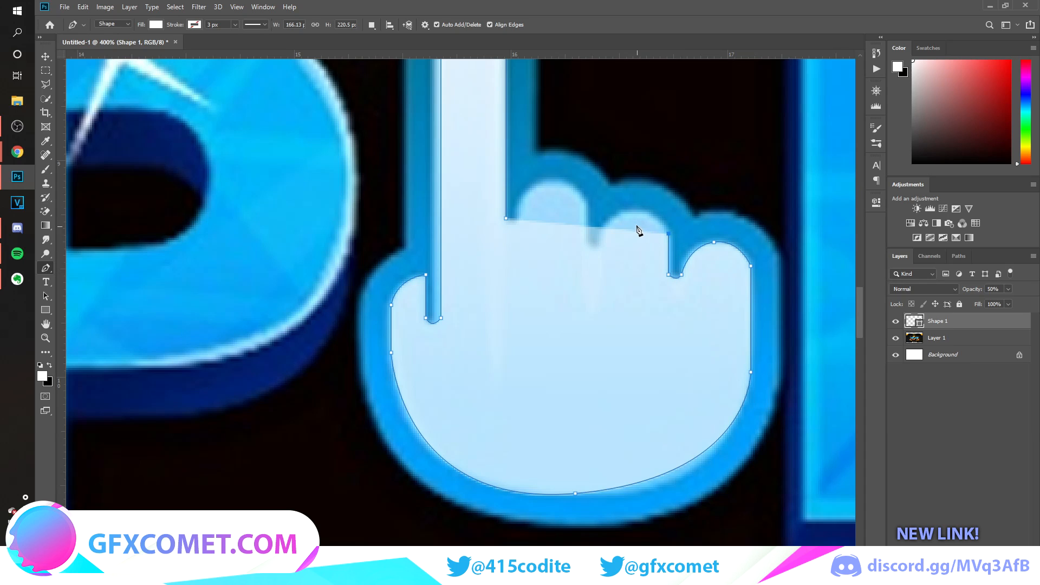
{"action": "left_click_drag", "start_coordinate": [636, 212], "coordinate": [615, 216]}
{"action": "left_click", "coordinate": [600, 233]}
{"action": "key", "text": "ctrl+z"}
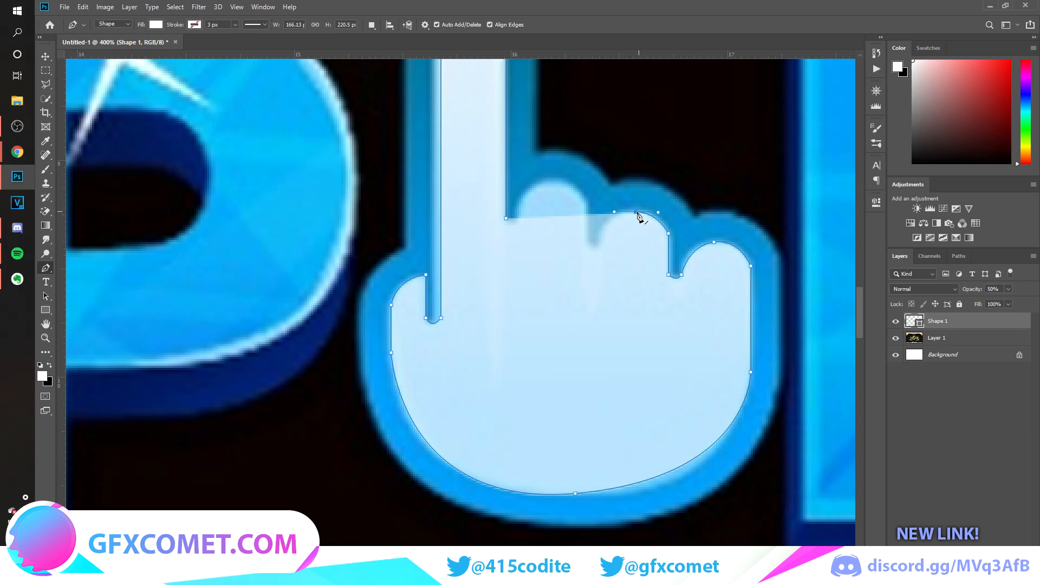
{"action": "left_click", "coordinate": [606, 227]}
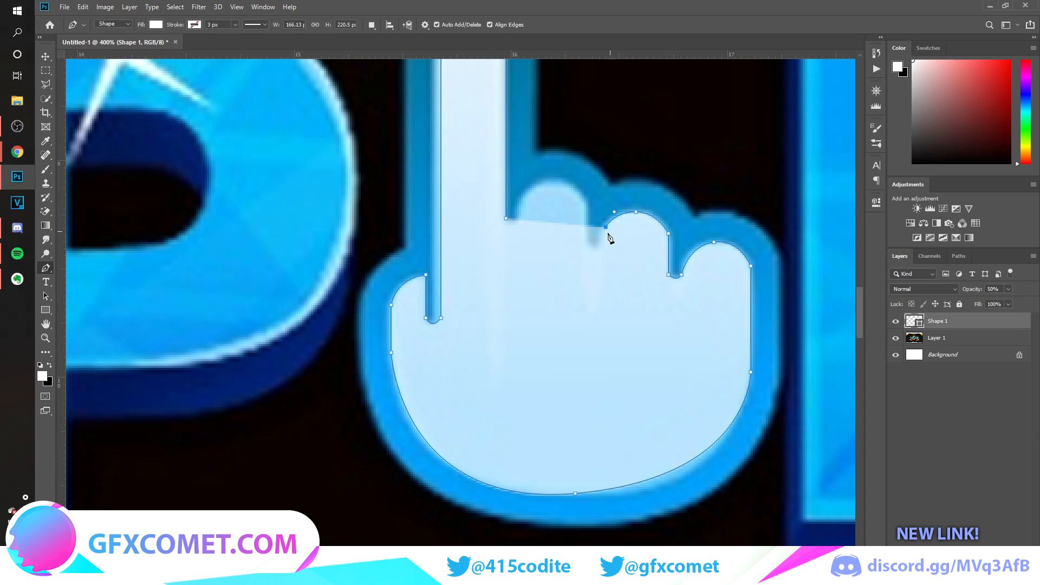
Trace the notch and rounded top of the folded finger beside the index finger, and close the hand outline.
{"action": "left_click", "coordinate": [605, 242]}
{"action": "left_click_drag", "start_coordinate": [588, 244], "coordinate": [592, 249]}
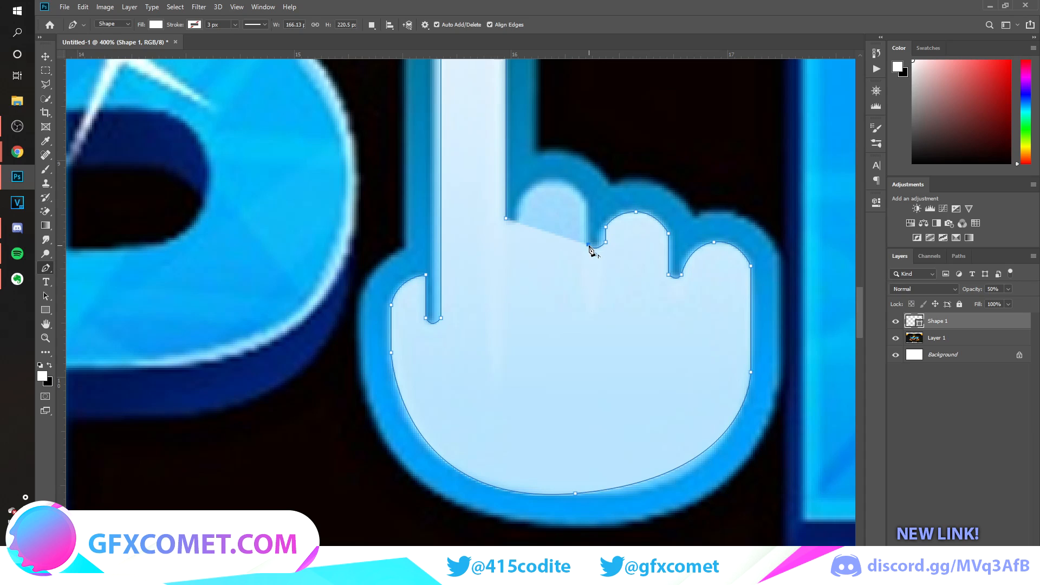
{"action": "left_click", "coordinate": [589, 201]}
{"action": "left_click_drag", "start_coordinate": [566, 179], "coordinate": [535, 180]}
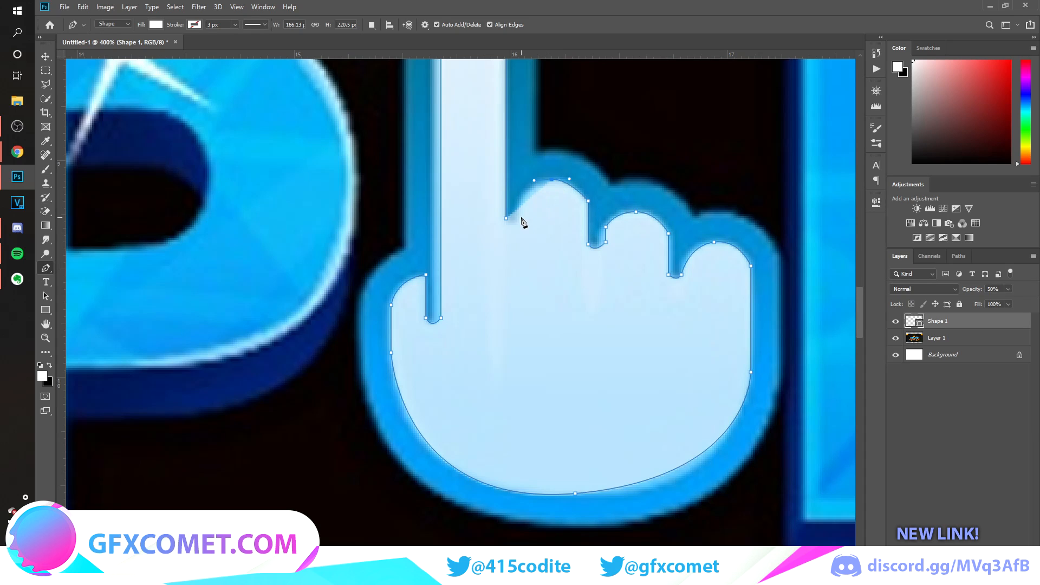
{"action": "left_click_drag", "start_coordinate": [517, 215], "coordinate": [518, 233]}
{"action": "left_click", "coordinate": [506, 217]}
{"action": "left_click_drag", "start_coordinate": [498, 209], "coordinate": [501, 211]}
Restore the hand shape's layer opacity to 100% and move the hand to the empty area above and right of the logo.
{"action": "key", "text": "ctrl+minus"}
{"action": "key", "text": "v"}
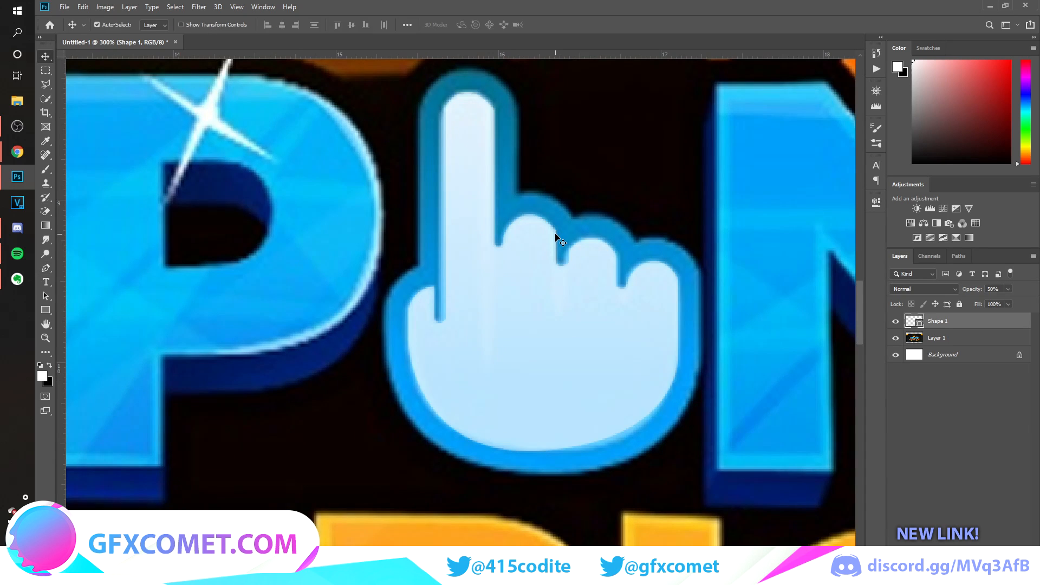
{"action": "key", "text": "ctrl+minus"}
{"action": "key", "text": "ctrl+minus"}
{"action": "key", "text": "0"}
{"action": "left_click_drag", "start_coordinate": [504, 298], "coordinate": [504, 423]}
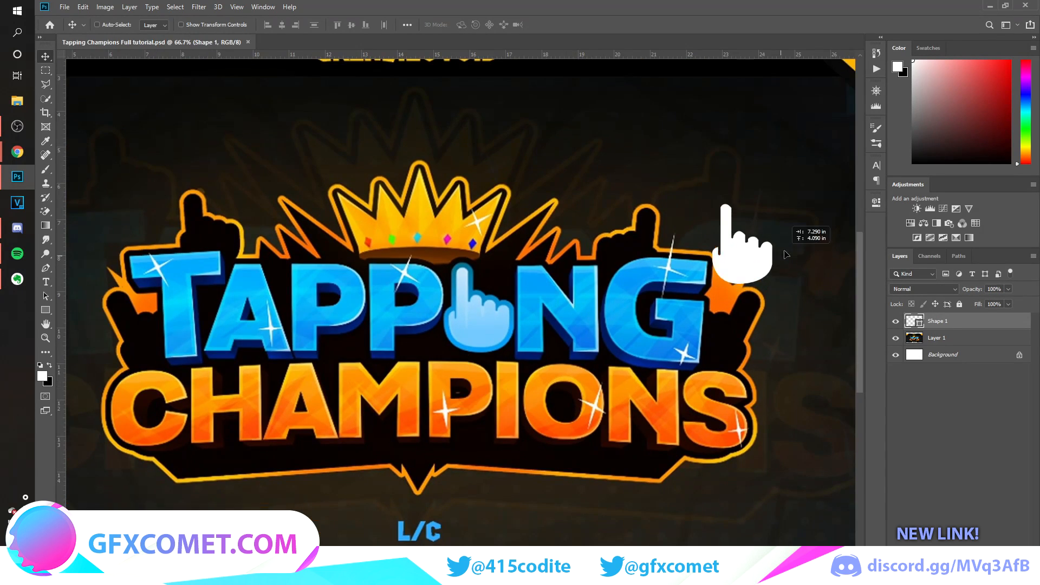
{"action": "left_click_drag", "start_coordinate": [799, 228], "coordinate": [802, 191]}
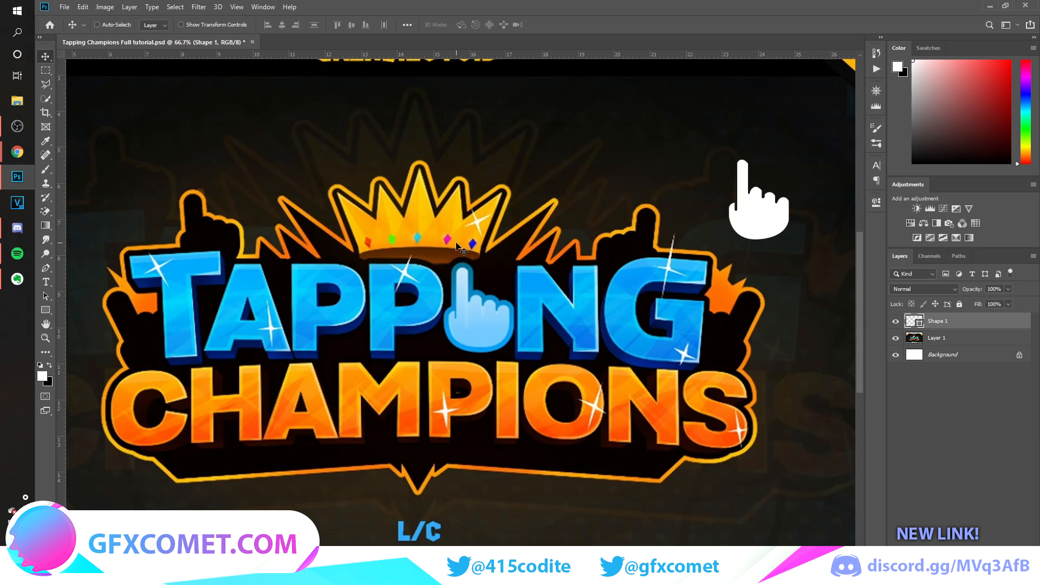
Add a new layer and start the crown outline with the Pen tool from its lower-left corner to the leftmost spike's tip.
{"action": "key", "text": "ctrl"}
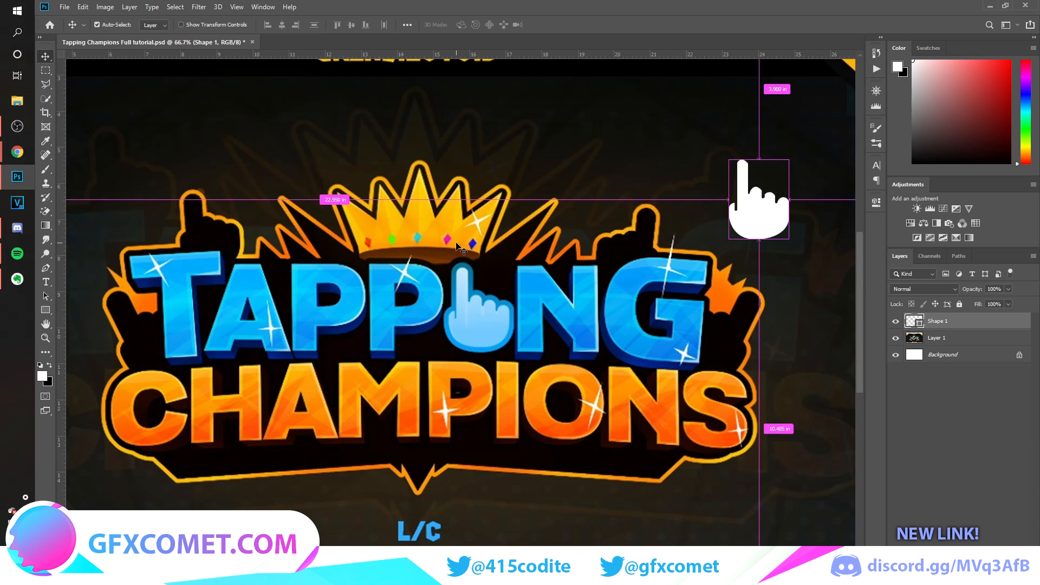
{"action": "key", "text": "ctrl+equal"}
{"action": "scroll", "coordinate": [471, 248], "scroll_direction": "up", "scroll_amount": 2}
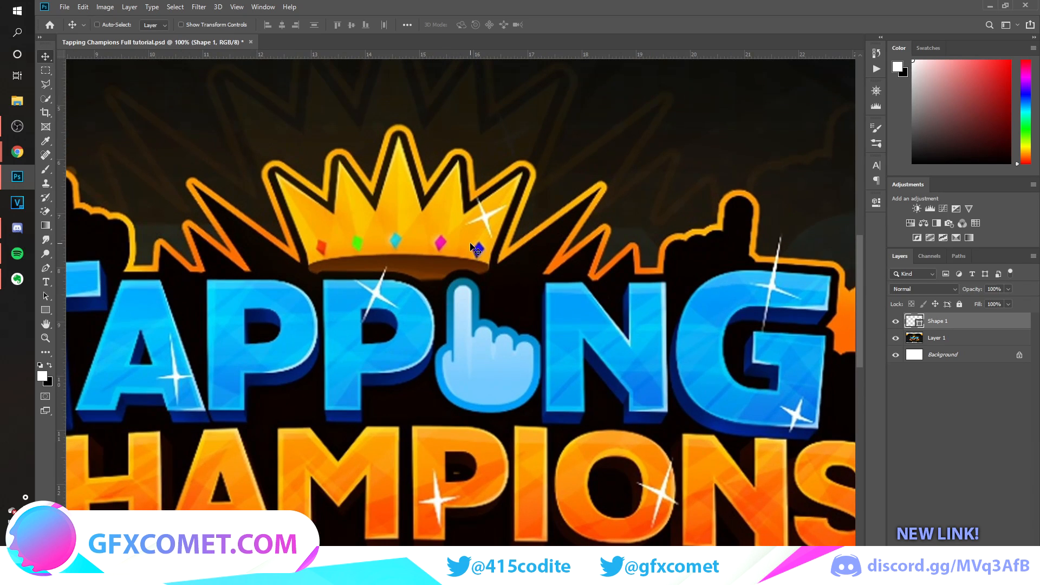
{"action": "scroll", "coordinate": [390, 287], "scroll_direction": "up", "scroll_amount": 1}
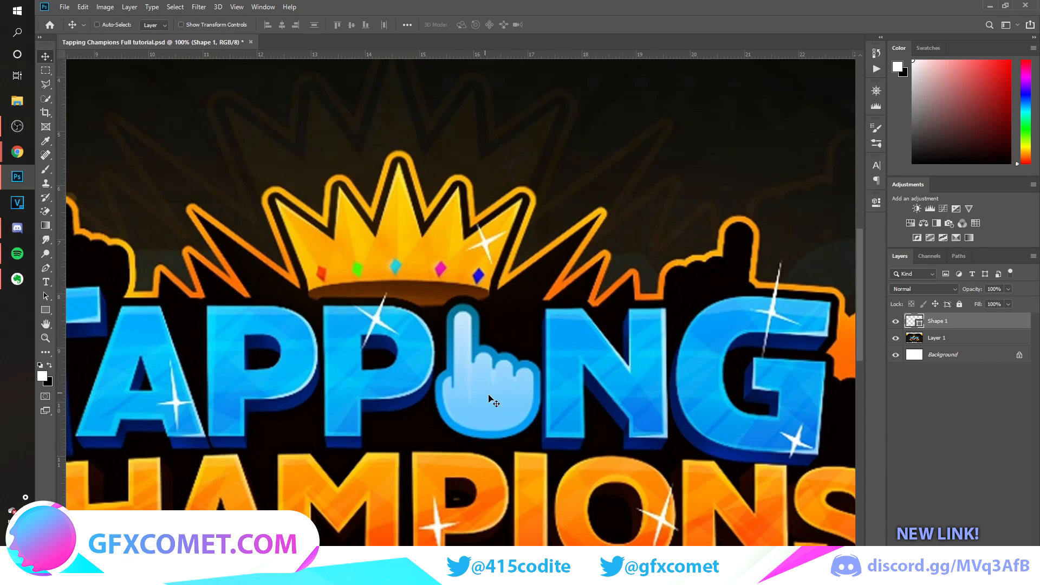
{"action": "left_click", "coordinate": [46, 267]}
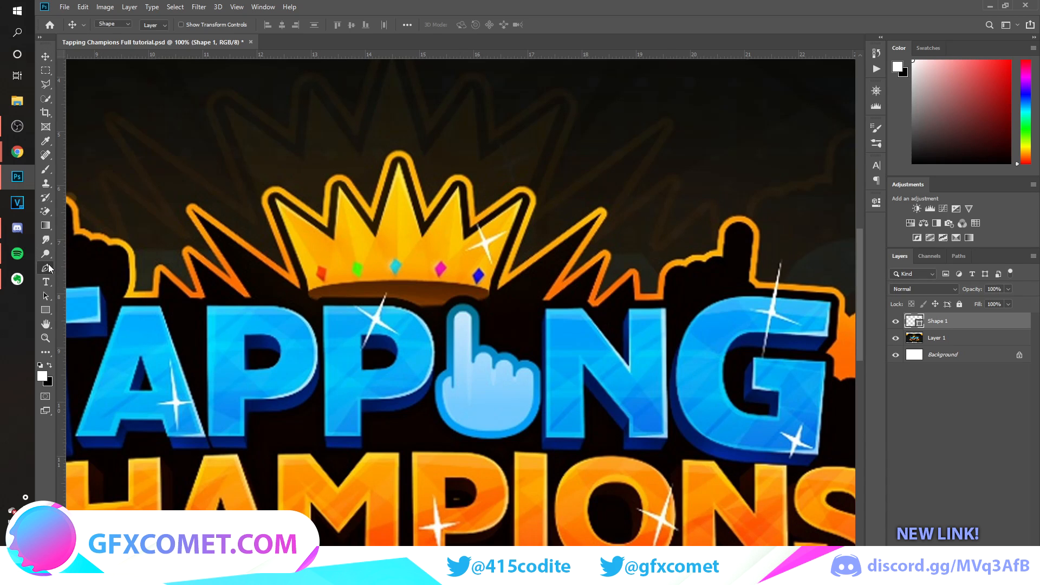
{"action": "scroll", "coordinate": [569, 380], "scroll_direction": "up", "scroll_amount": 2}
{"action": "key", "text": "ctrl+plus"}
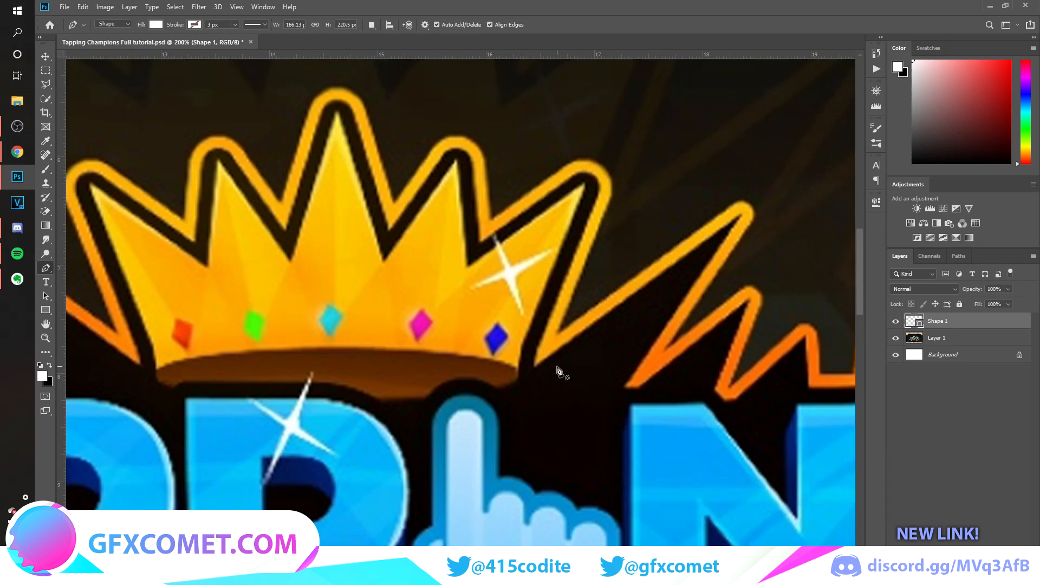
{"action": "key", "text": "ctrl+shift+alt+n"}
{"action": "key", "text": "ctrl+minus"}
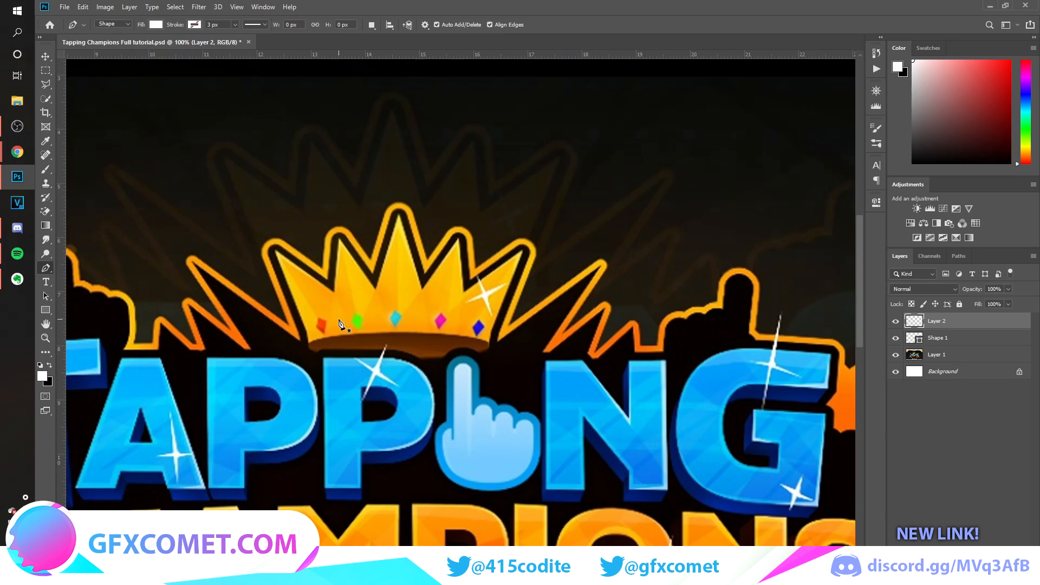
{"action": "key", "text": "ctrl+plus"}
{"action": "scroll", "coordinate": [428, 374], "scroll_direction": "left", "scroll_amount": 5}
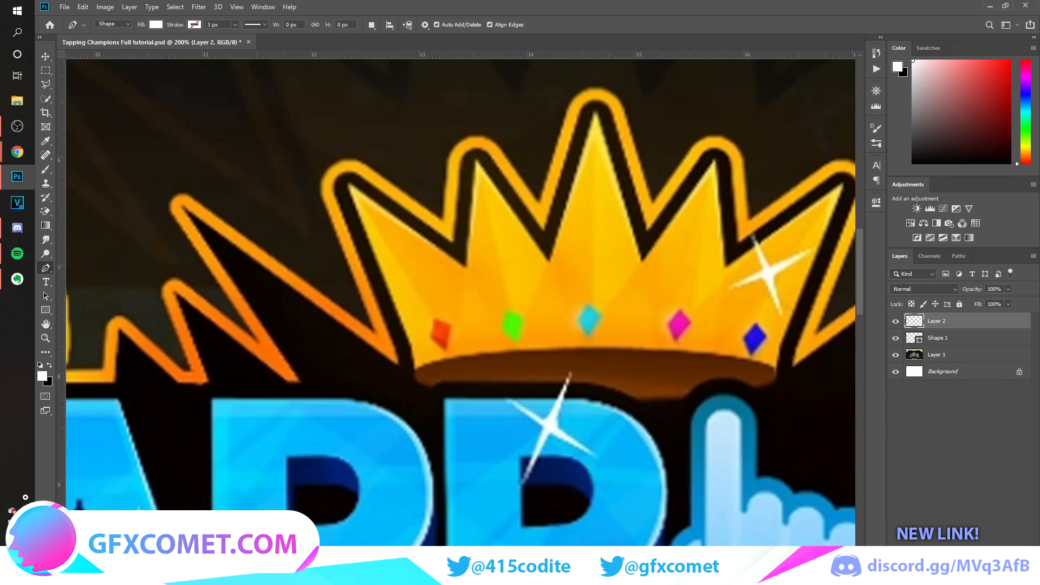
{"action": "left_click", "coordinate": [414, 368]}
{"action": "left_click", "coordinate": [347, 183]}
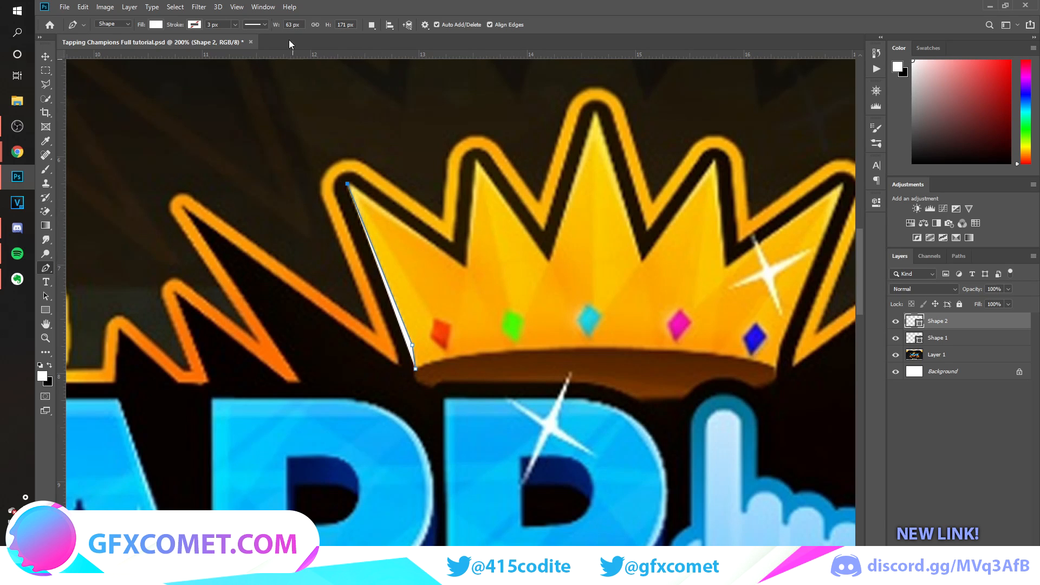
Place a vertical guide through the tip of the crown's central spike.
{"action": "left_click", "coordinate": [236, 6]}
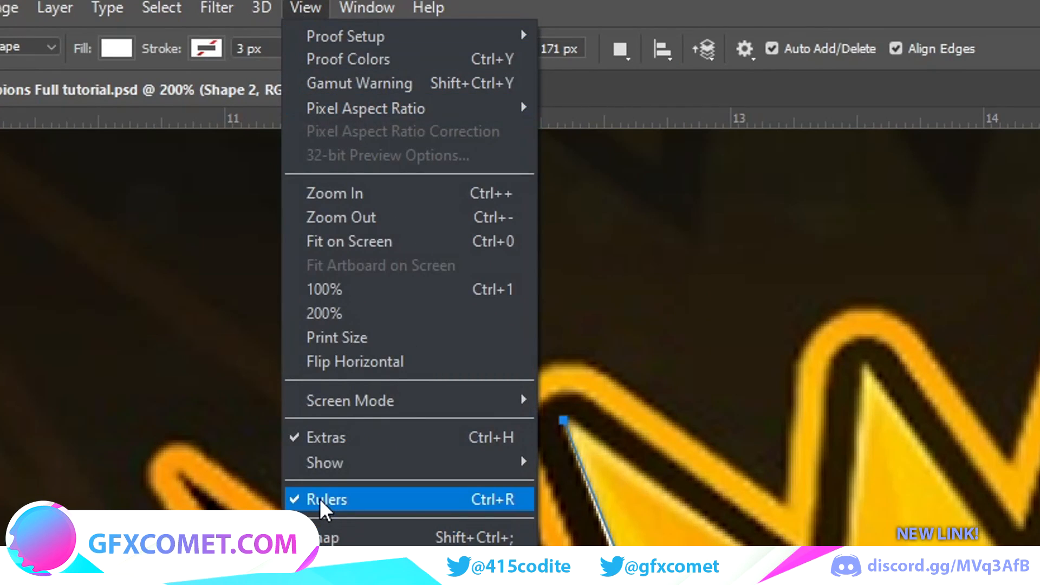
{"action": "left_click", "coordinate": [1012, 2]}
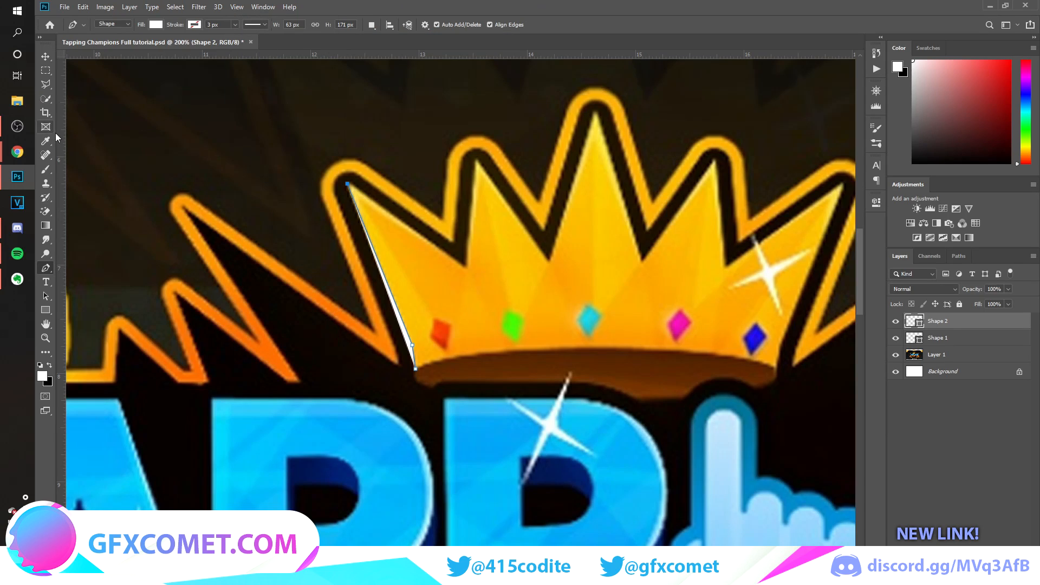
{"action": "left_click_drag", "start_coordinate": [61, 138], "coordinate": [596, 168]}
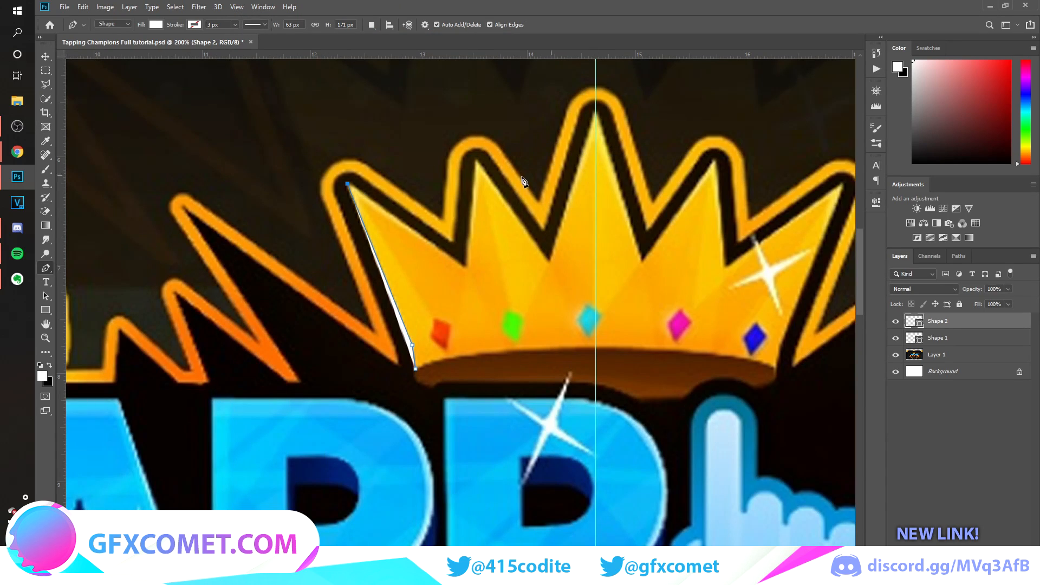
Trace the crown's left spikes up to the central tip and down the guide to the base, about 230 px wide and 238 px high.
{"action": "left_click", "coordinate": [464, 267]}
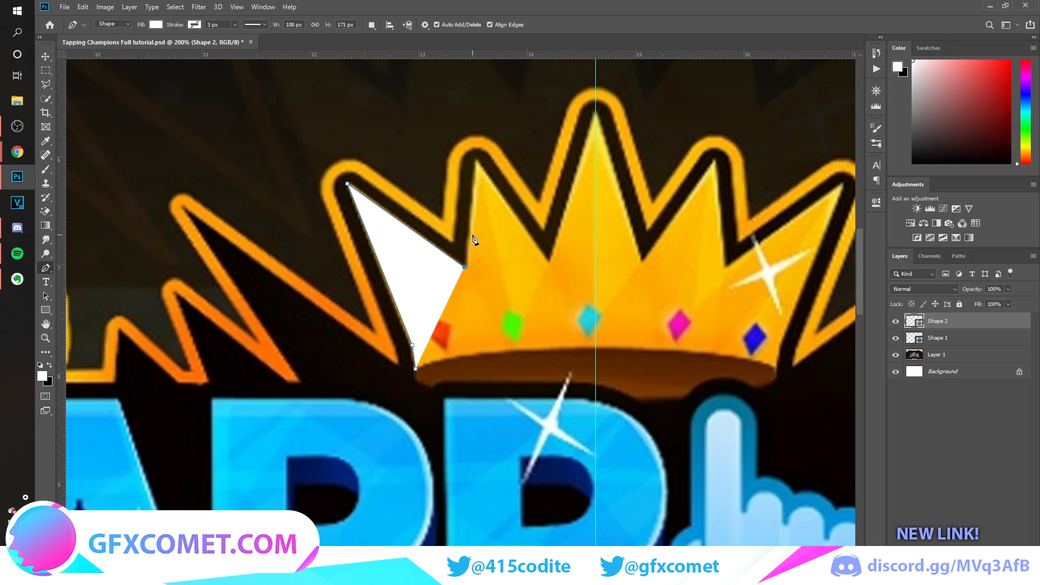
{"action": "left_click", "coordinate": [477, 161]}
{"action": "left_click", "coordinate": [549, 259]}
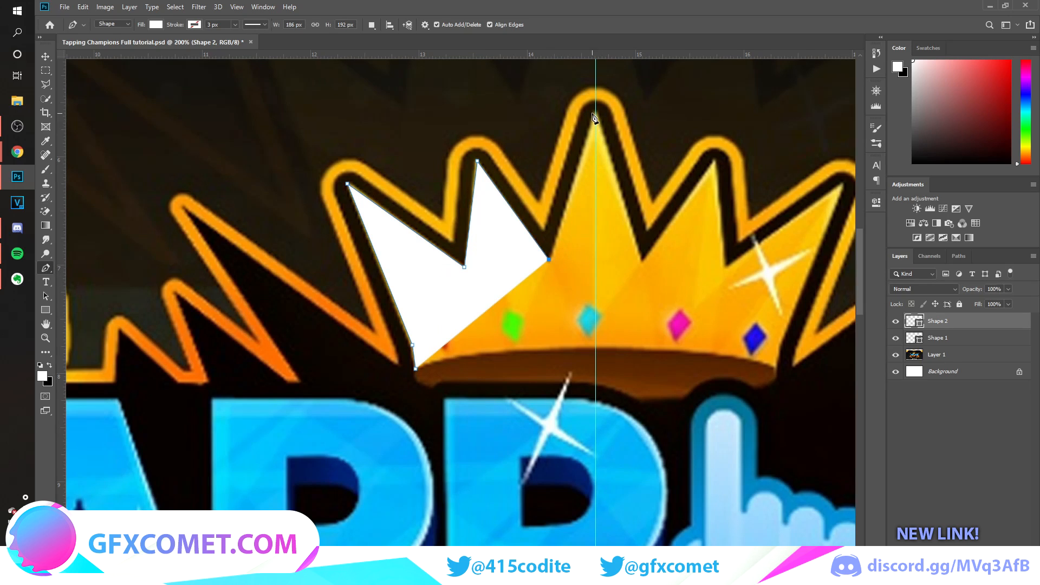
{"action": "left_click", "coordinate": [596, 112]}
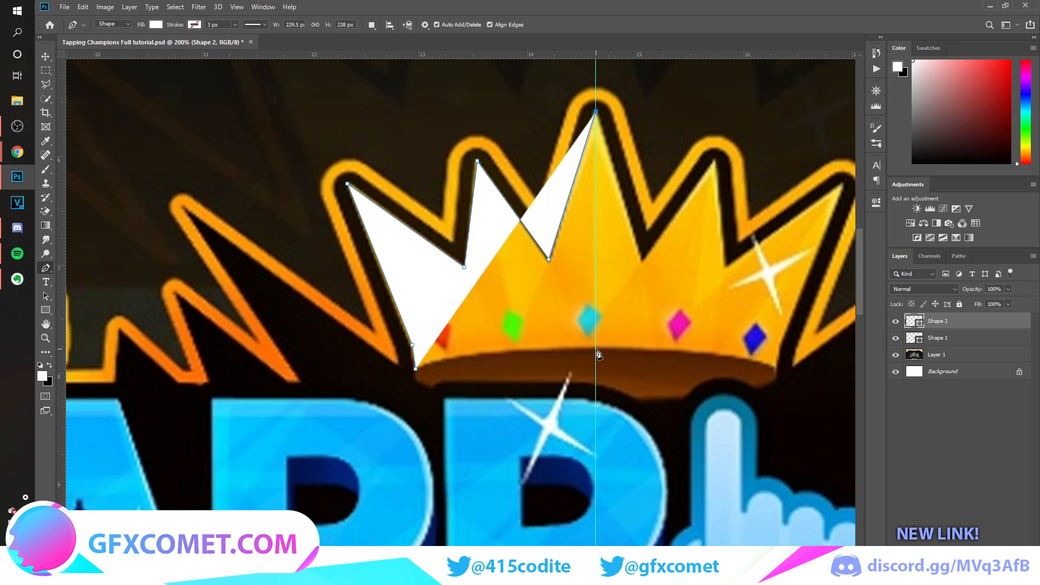
{"action": "left_click", "coordinate": [595, 347]}
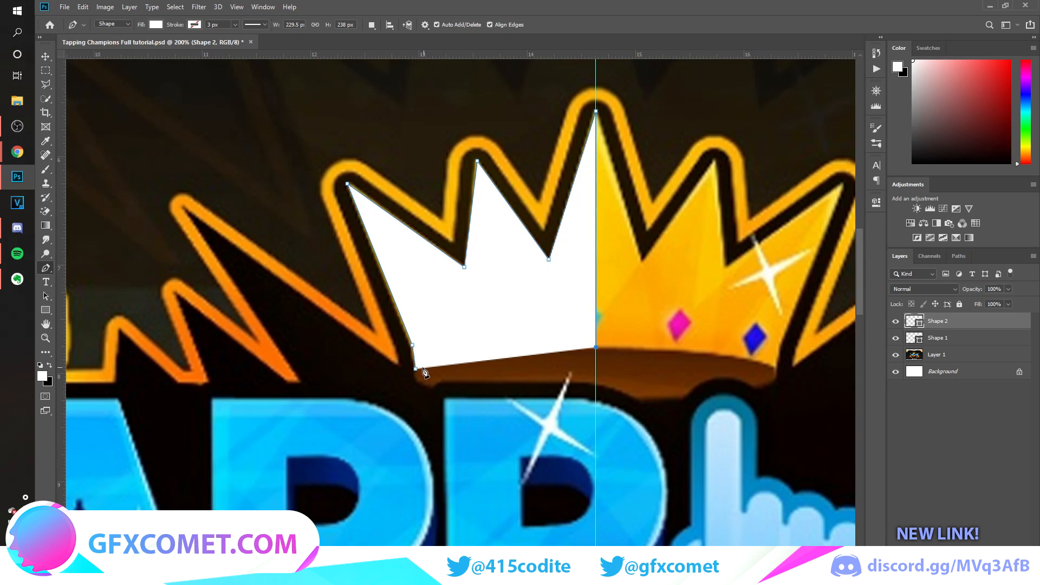
Lower the half-crown's layer opacity to 55% and close its outline with a curve along the brown underside's upper edge.
{"action": "left_click_drag", "start_coordinate": [974, 293], "coordinate": [951, 293]}
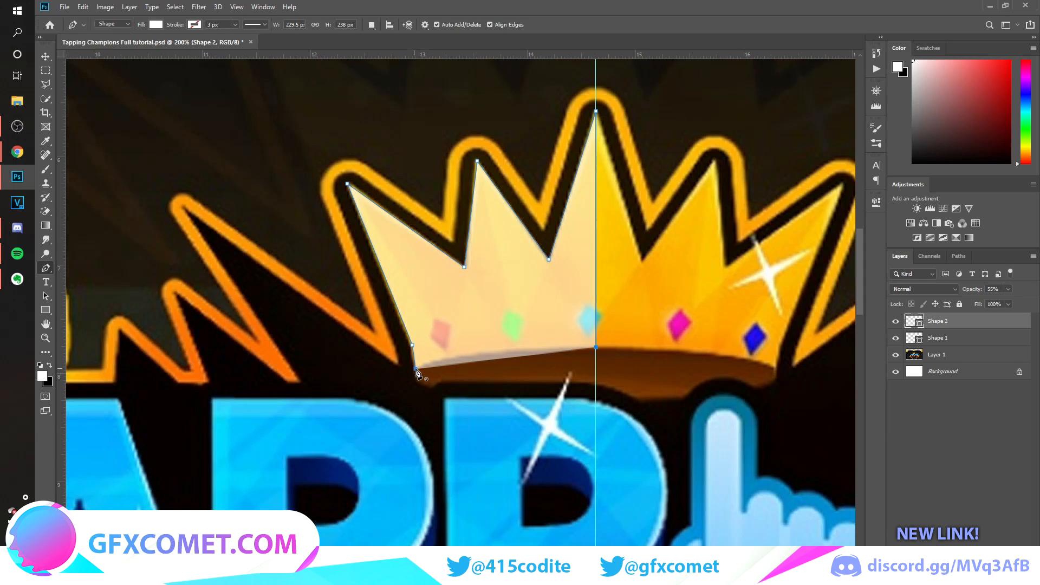
{"action": "left_click_drag", "start_coordinate": [415, 369], "coordinate": [321, 400]}
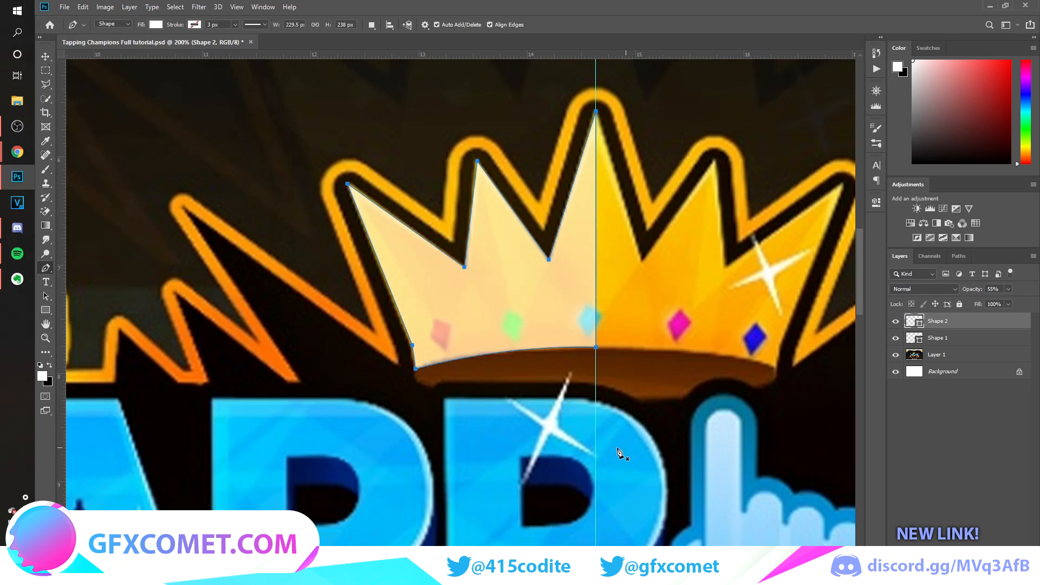
Restore the half-crown's layer opacity to 100% and duplicate the layer.
{"action": "left_click", "coordinate": [45, 56]}
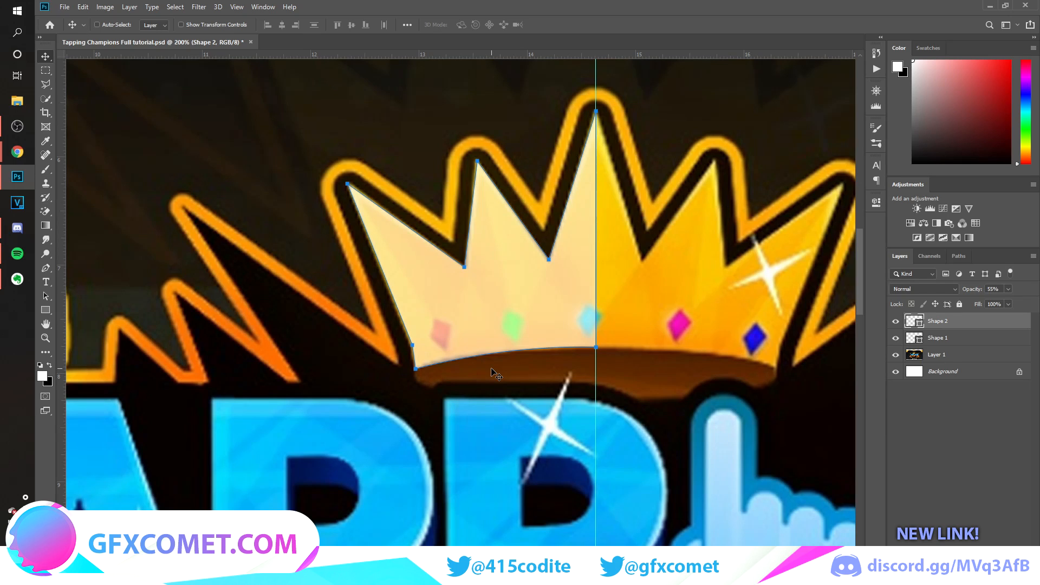
{"action": "left_click_drag", "start_coordinate": [974, 292], "coordinate": [1002, 293]}
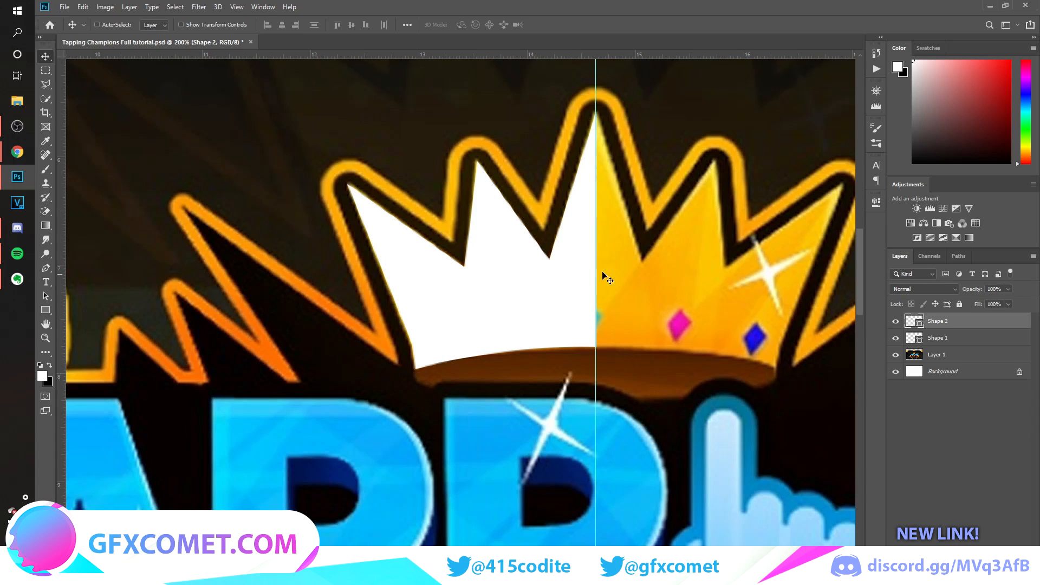
{"action": "key", "text": "ctrl"}
{"action": "key", "text": "ctrl+j"}
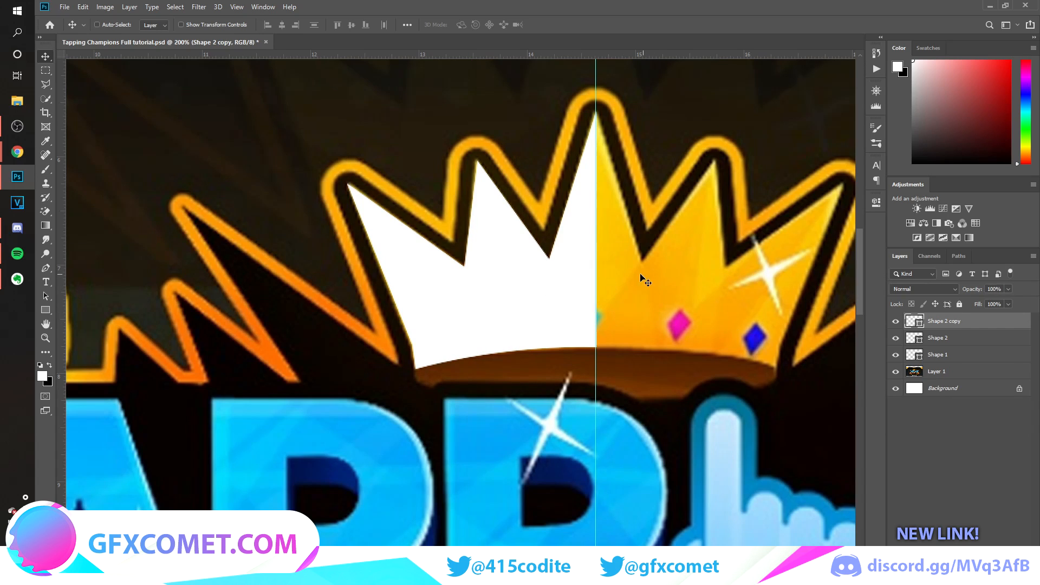
Flip the half-crown copy horizontally and move it right until it meets the original at the guide.
{"action": "key", "text": "ctrl+t"}
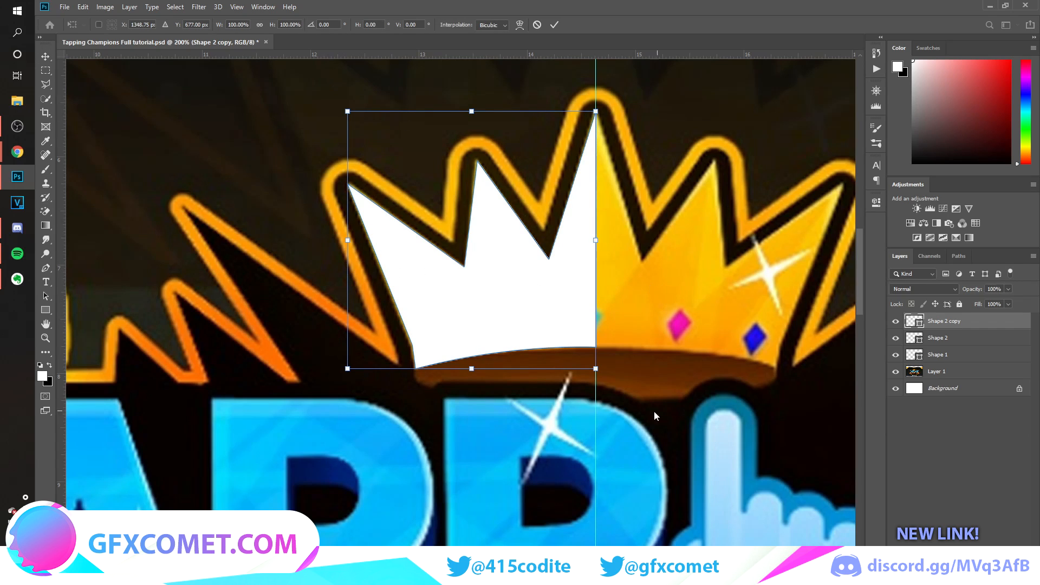
{"action": "right_click", "coordinate": [547, 303]}
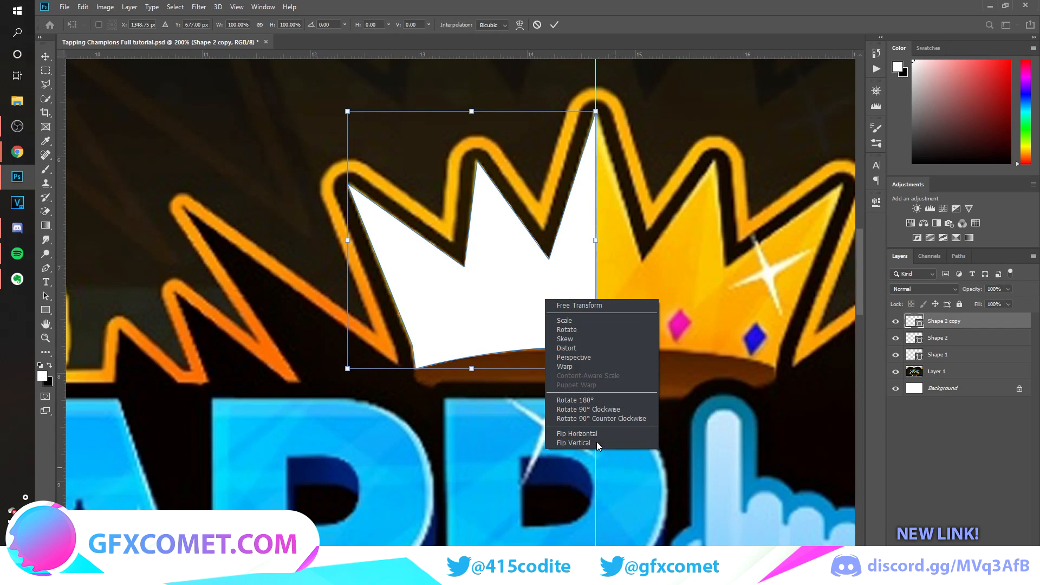
{"action": "left_click", "coordinate": [590, 434]}
{"action": "key", "text": "Return"}
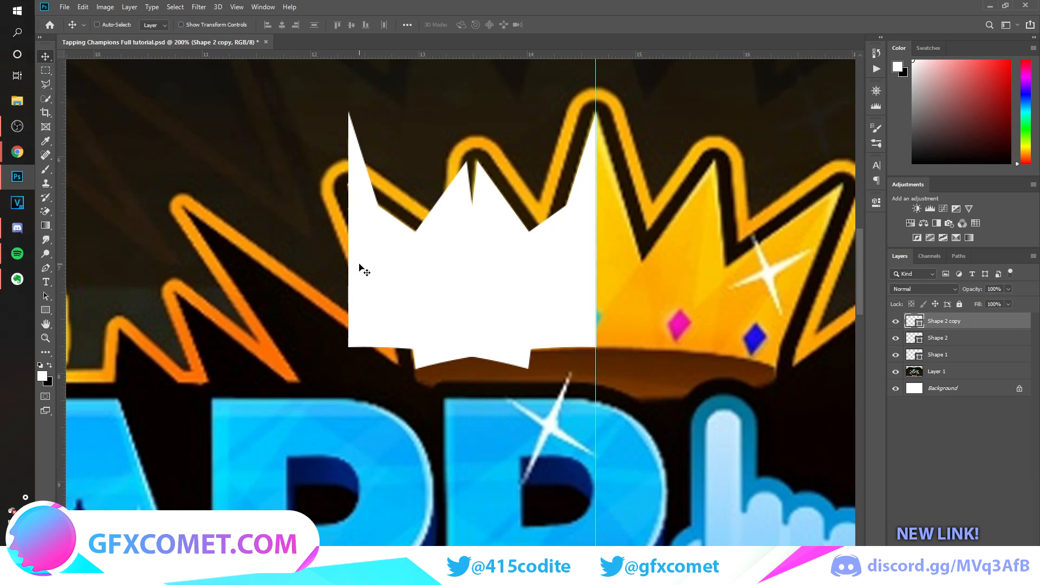
{"action": "left_click_drag", "start_coordinate": [363, 271], "coordinate": [609, 279]}
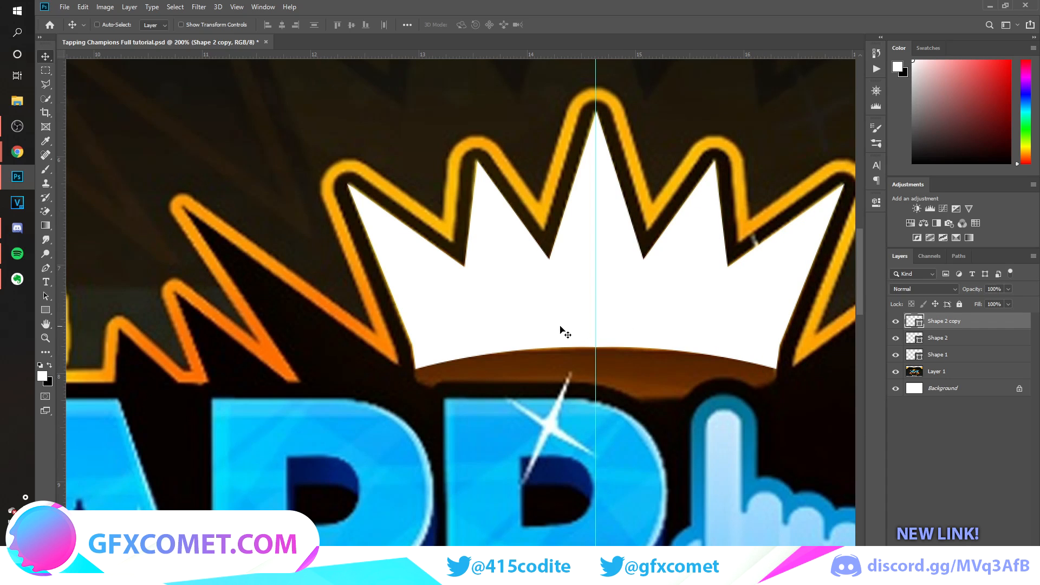
{"action": "key", "text": "ctrl"}
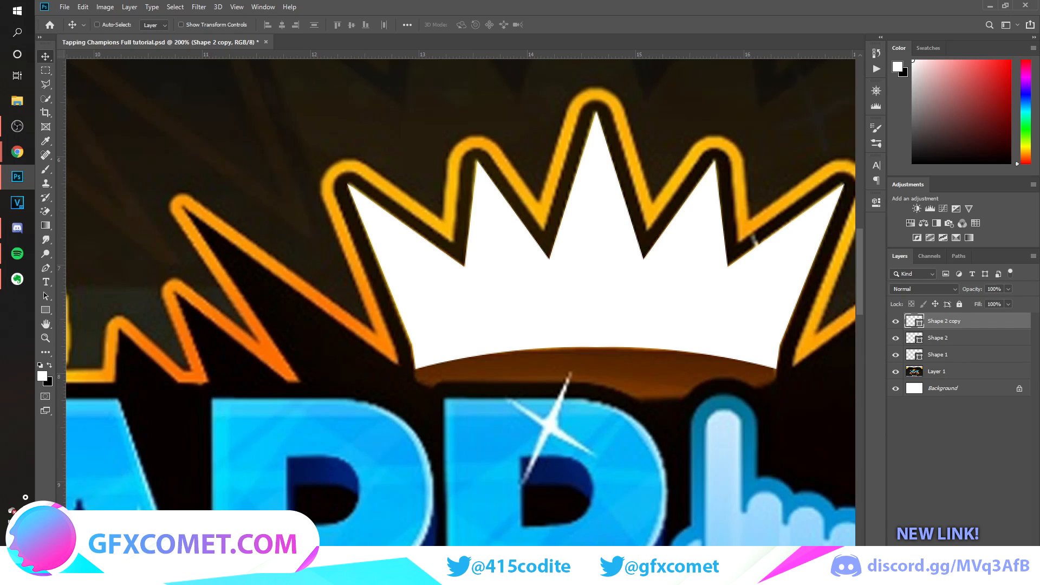
Add a new layer and trace the crown underside's rounded left end and curved lower edge to the guide with the Pen tool.
{"action": "key", "text": "ctrl+shift+alt+n"}
{"action": "left_click", "coordinate": [46, 267]}
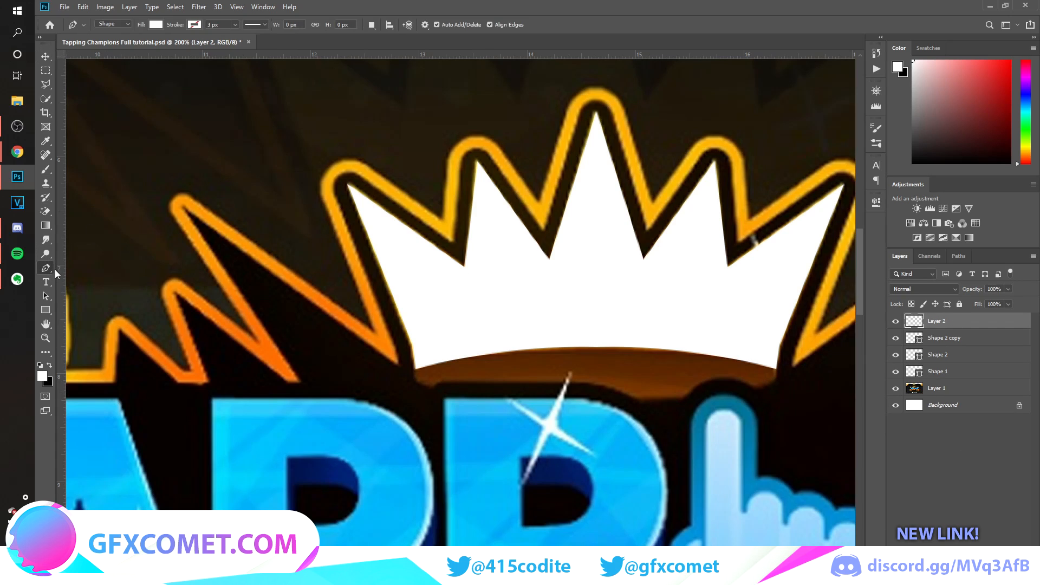
{"action": "left_click", "coordinate": [416, 368]}
{"action": "left_click", "coordinate": [420, 382]}
{"action": "left_click_drag", "start_coordinate": [425, 385], "coordinate": [427, 386]}
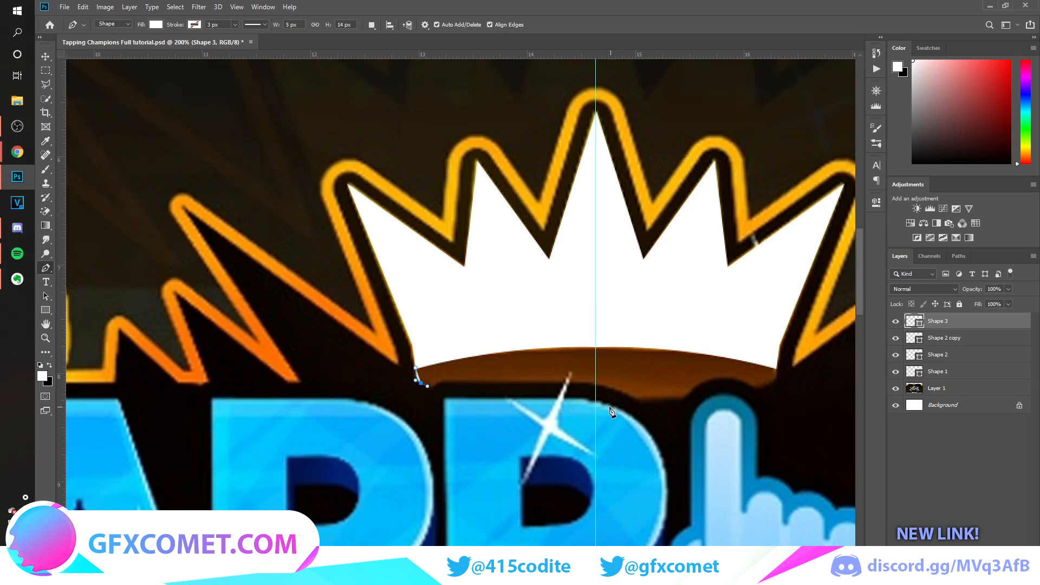
{"action": "left_click_drag", "start_coordinate": [595, 398], "coordinate": [684, 400]}
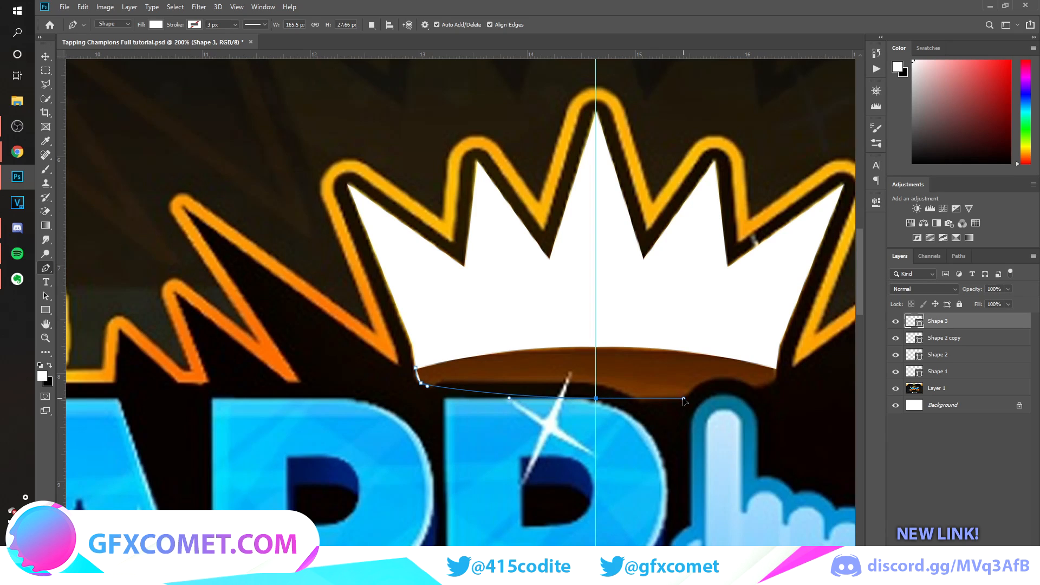
{"action": "left_click", "coordinate": [596, 399], "text": "alt"}
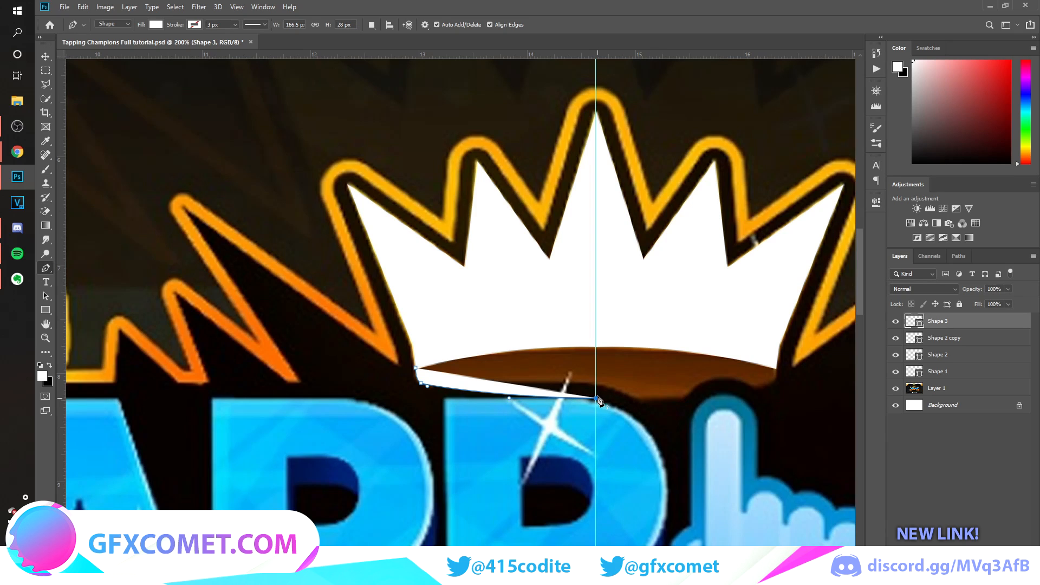
Continue the underside outline up the guide and back across the left half of the crown, closing it at the lower-left corner.
{"action": "left_click", "coordinate": [596, 345]}
{"action": "left_click", "coordinate": [462, 335]}
{"action": "left_click", "coordinate": [422, 353]}
{"action": "left_click", "coordinate": [415, 368]}
{"action": "key", "text": "Return"}
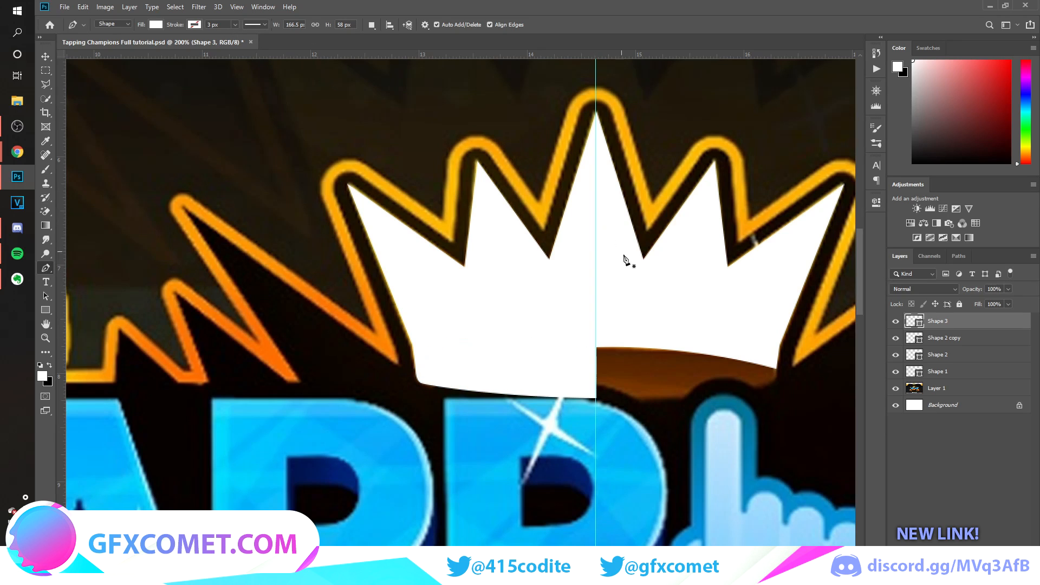
Fill the crown underside shape with brown sampled from the reference image and move its layer below both crown halves.
{"action": "key", "text": "v"}
{"action": "double_click", "coordinate": [913, 322]}
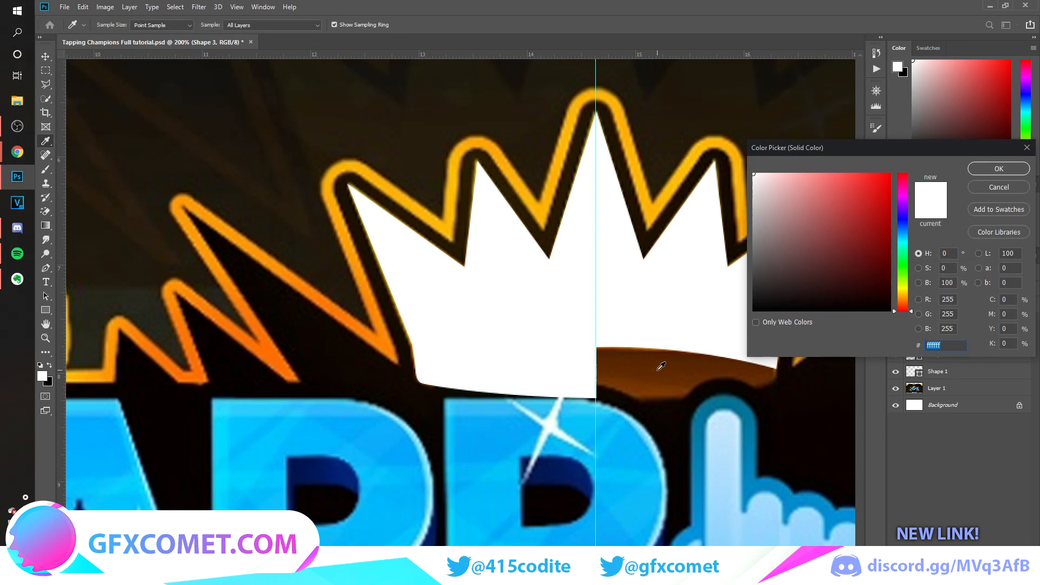
{"action": "left_click", "coordinate": [660, 369]}
{"action": "left_click", "coordinate": [998, 168]}
{"action": "left_click_drag", "start_coordinate": [996, 340], "coordinate": [995, 363]}
Duplicate the underside half, flip the copy horizontally and move it right until it meets the original at the guide.
{"action": "key", "text": "ctrl+j"}
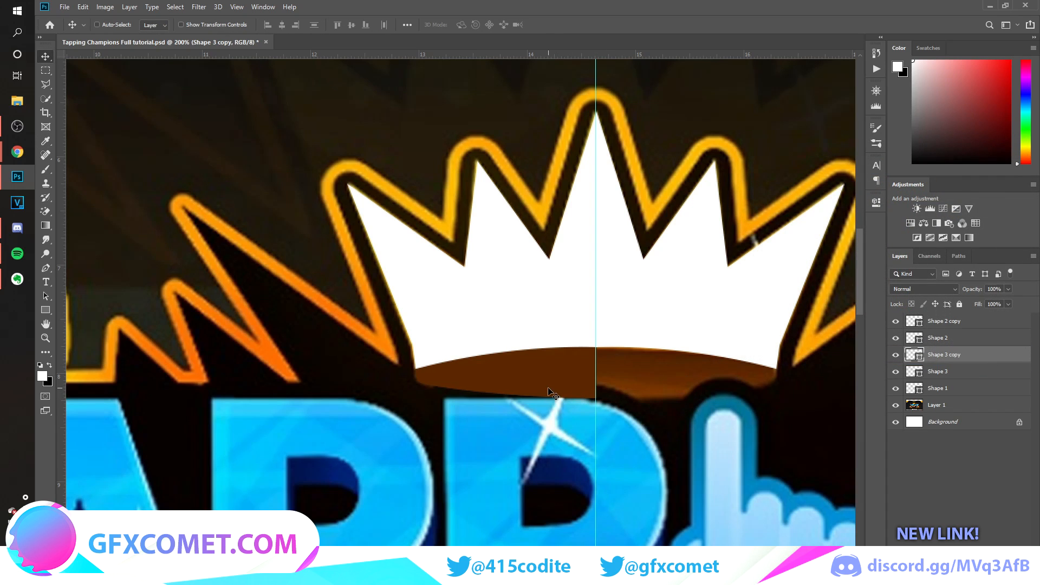
{"action": "key", "text": "ctrl+t"}
{"action": "right_click", "coordinate": [554, 367]}
{"action": "left_click", "coordinate": [626, 499]}
{"action": "key", "text": "Return"}
{"action": "left_click_drag", "start_coordinate": [567, 389], "coordinate": [656, 385]}
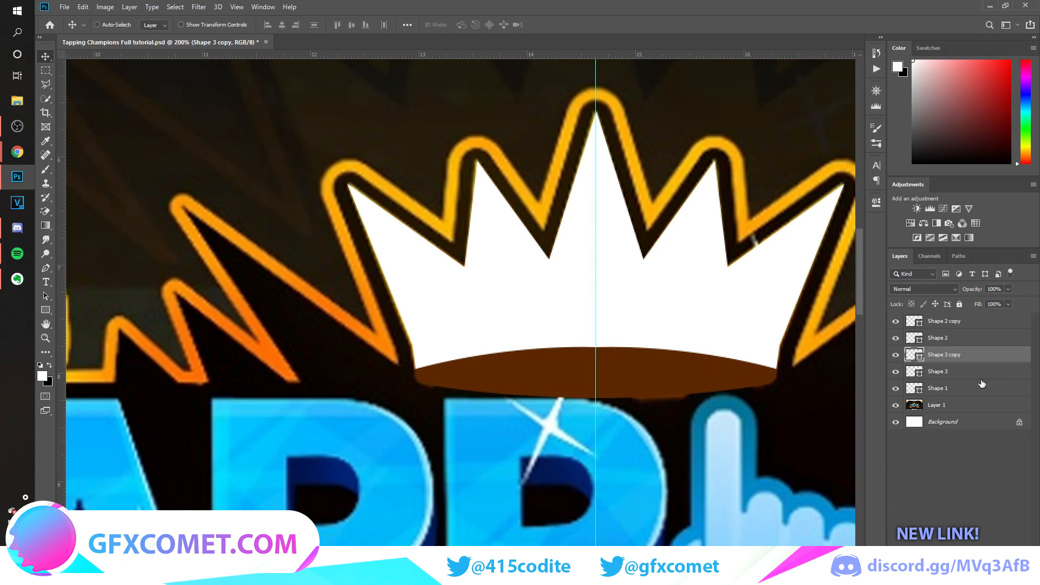
Hide the reference image layer and unlock the Background layer.
{"action": "left_click", "coordinate": [896, 404]}
{"action": "left_click", "coordinate": [897, 405]}
{"action": "left_click", "coordinate": [952, 426]}
{"action": "left_click", "coordinate": [896, 405]}
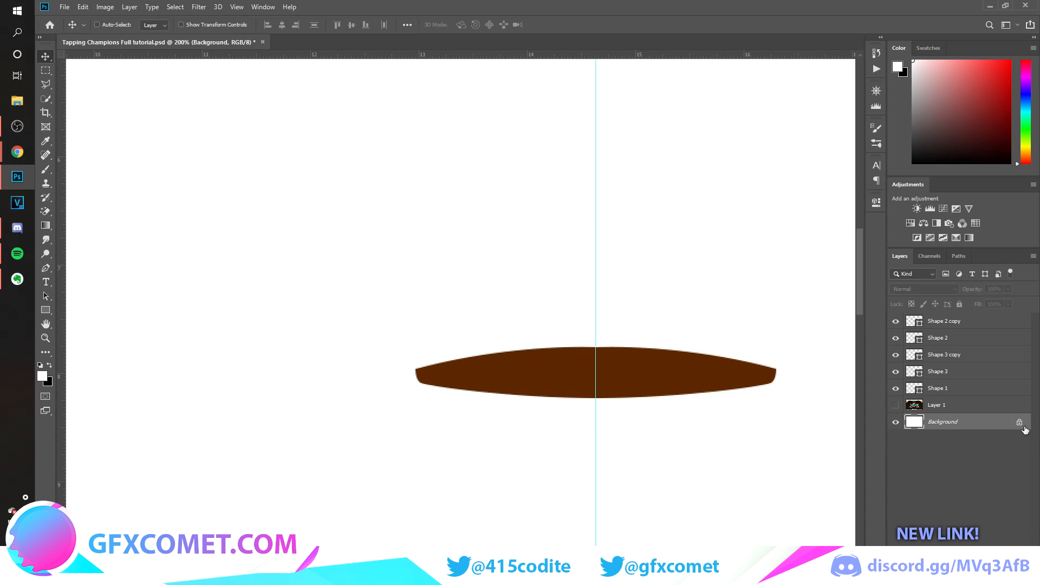
{"action": "left_click_drag", "start_coordinate": [1020, 424], "coordinate": [1018, 548]}
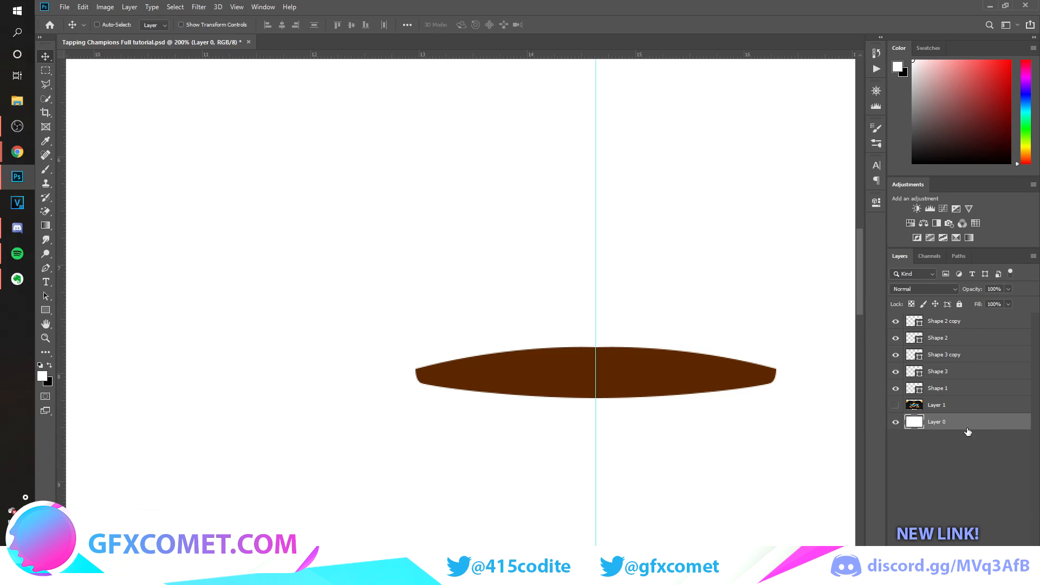
Add a Color Overlay effect to the unlocked background layer and open its overlay color for editing.
{"action": "double_click", "coordinate": [979, 427]}
{"action": "left_click", "coordinate": [547, 310]}
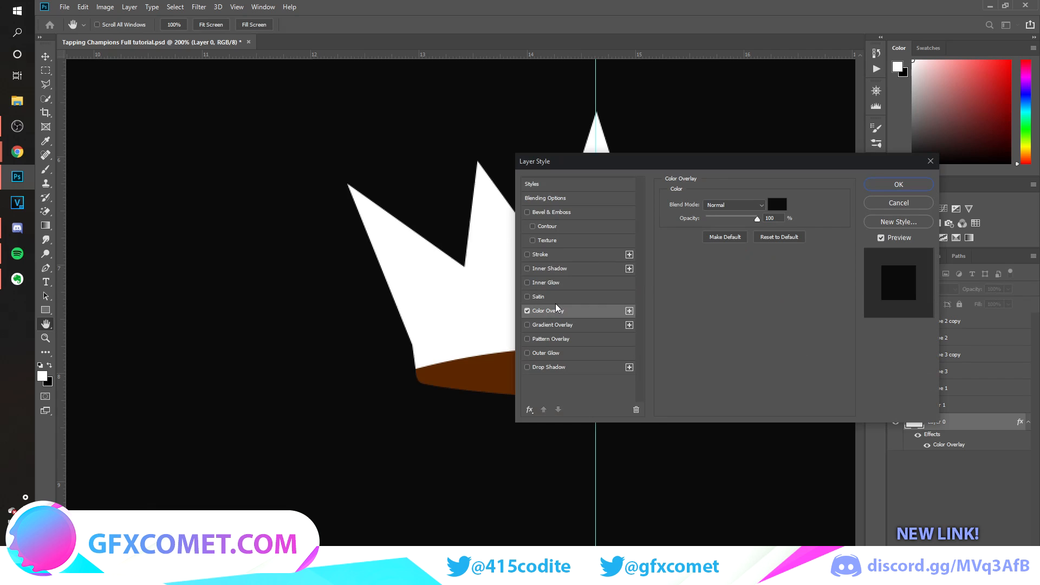
{"action": "left_click_drag", "start_coordinate": [752, 167], "coordinate": [841, 161]}
{"action": "left_click", "coordinate": [867, 198]}
Try out dark grey, white and black shades for the background's overlay color.
{"action": "left_click", "coordinate": [755, 294]}
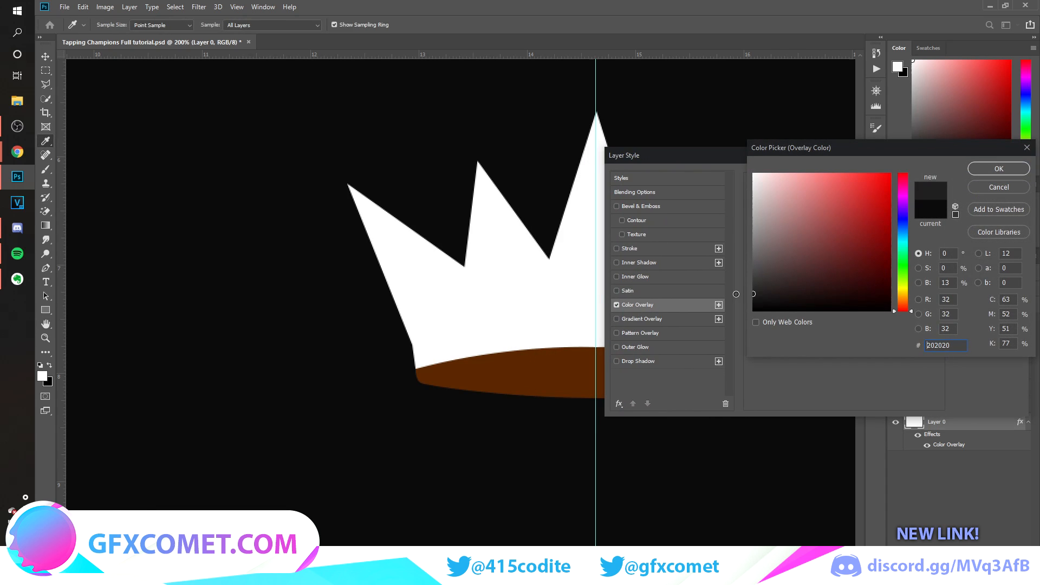
{"action": "left_click", "coordinate": [753, 297]}
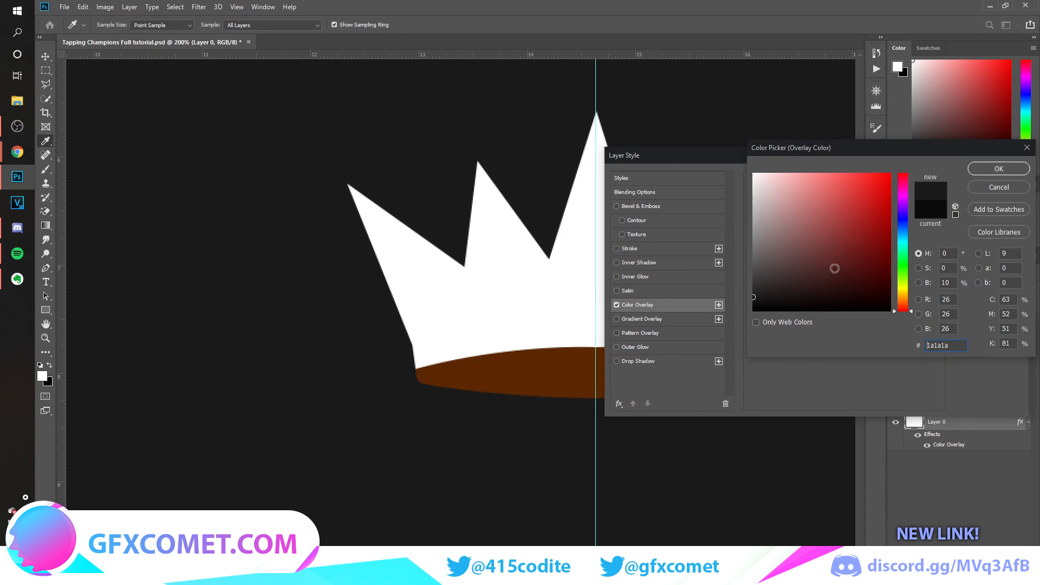
{"action": "left_click_drag", "start_coordinate": [822, 265], "coordinate": [657, 332]}
{"action": "left_click_drag", "start_coordinate": [798, 304], "coordinate": [722, 161]}
{"action": "left_click_drag", "start_coordinate": [824, 223], "coordinate": [713, 327]}
{"action": "mouse_move", "coordinate": [838, 259]}
{"action": "left_mouse_down"}
{"action": "mouse_move", "coordinate": [725, 164]}
{"action": "mouse_move", "coordinate": [625, 384]}
{"action": "left_mouse_up"}
{"action": "left_click_drag", "start_coordinate": [829, 271], "coordinate": [754, 170]}
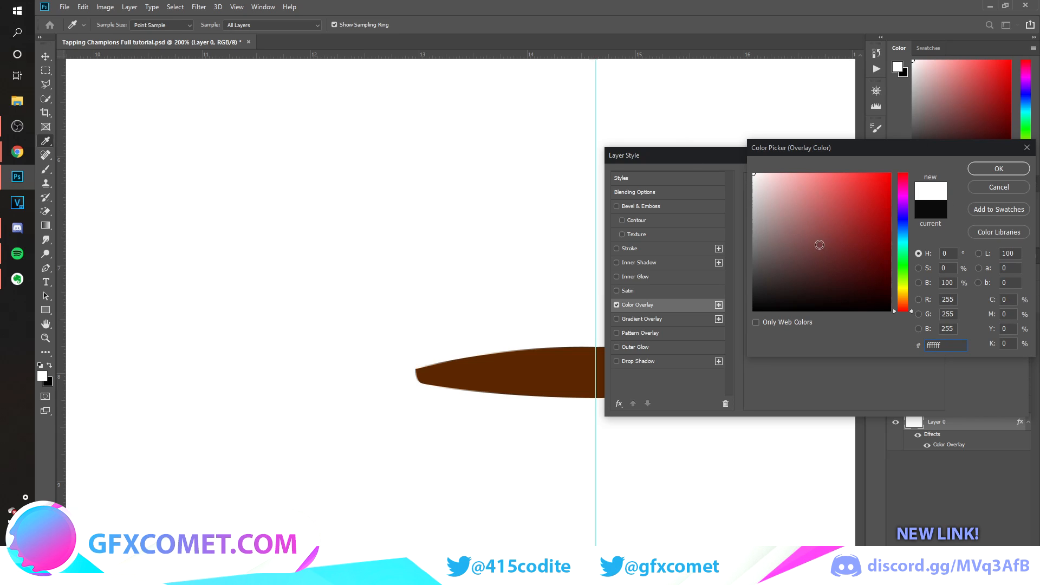
{"action": "left_click_drag", "start_coordinate": [818, 245], "coordinate": [649, 352]}
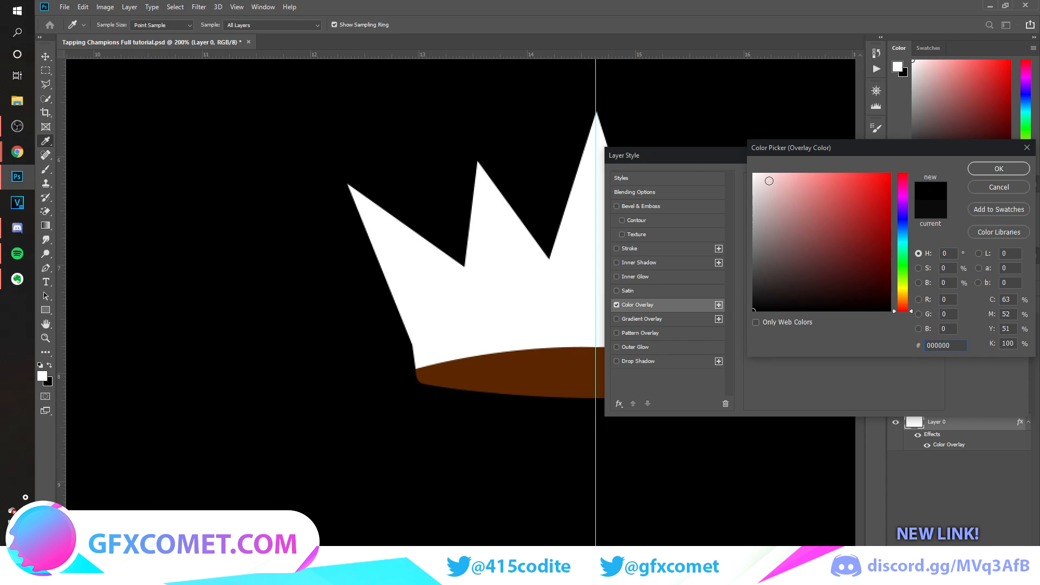
Set the background's overlay color to dark grey #161616, apply the layer style and collapse the layer's effects list.
{"action": "left_click_drag", "start_coordinate": [778, 296], "coordinate": [758, 297]}
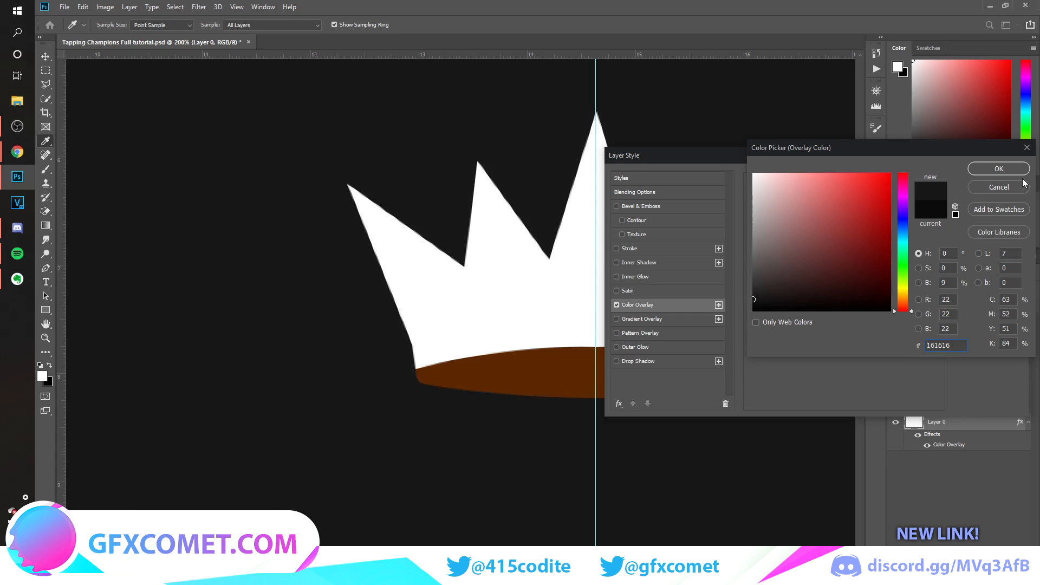
{"action": "left_click", "coordinate": [1001, 170]}
{"action": "left_click", "coordinate": [986, 180]}
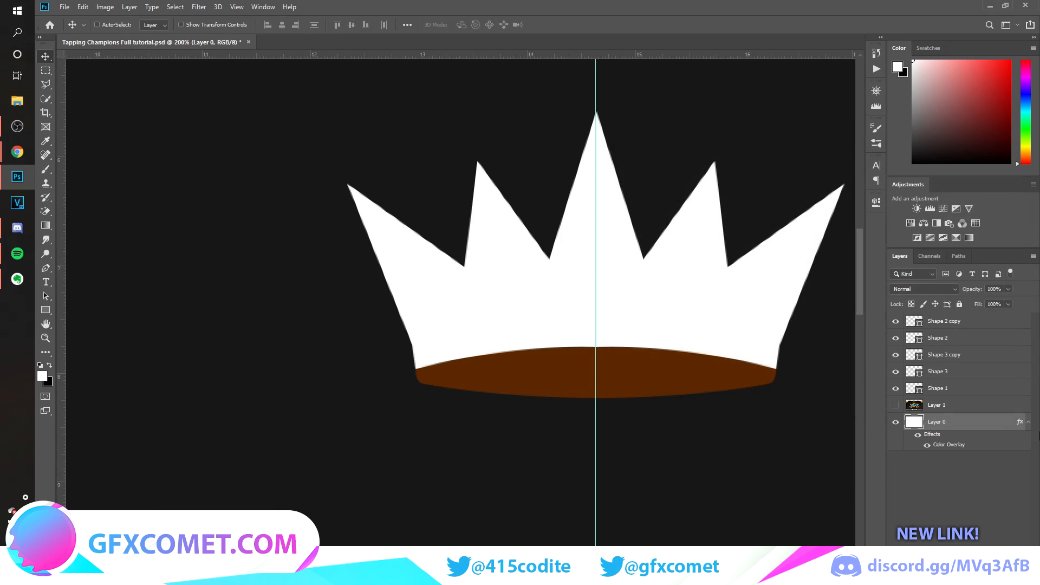
{"action": "left_click", "coordinate": [1028, 422]}
Rename the Shape 1 layer as Hand.
{"action": "key", "text": "ctrl+minus"}
{"action": "key", "text": "ctrl+minus"}
{"action": "key", "text": "ctrl+minus"}
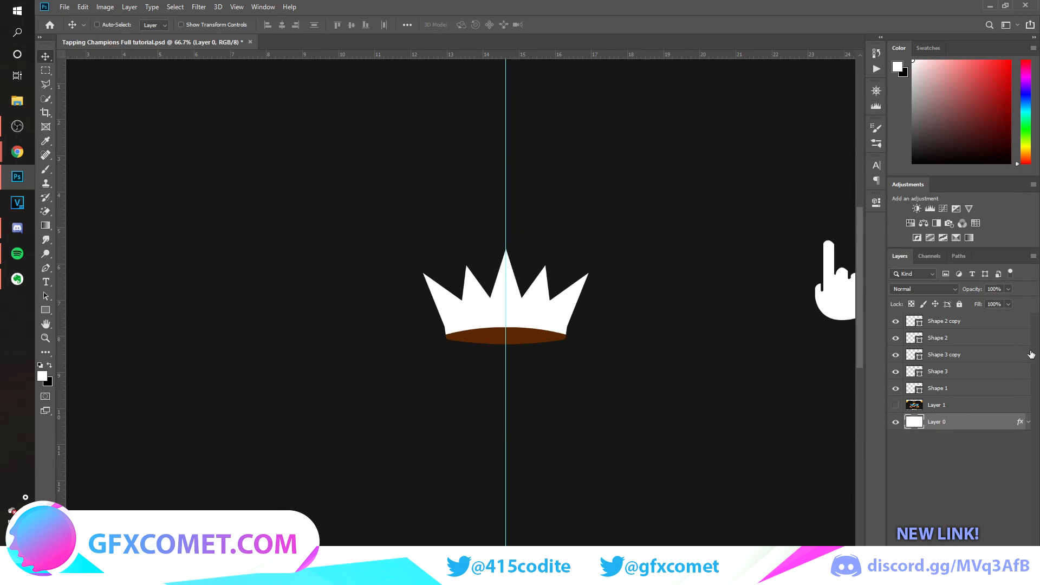
{"action": "left_click", "coordinate": [979, 324]}
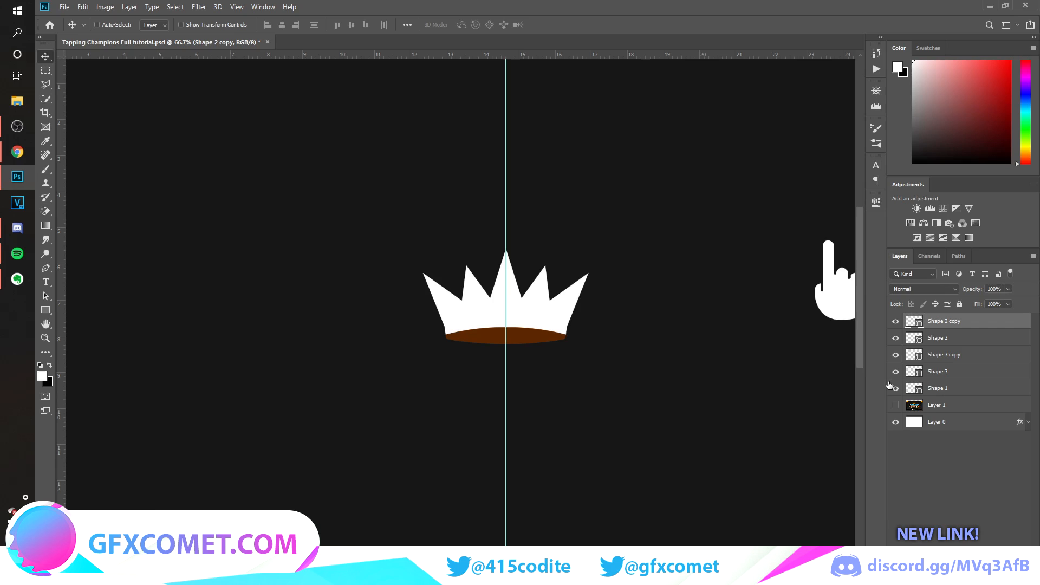
{"action": "double_click", "coordinate": [940, 389]}
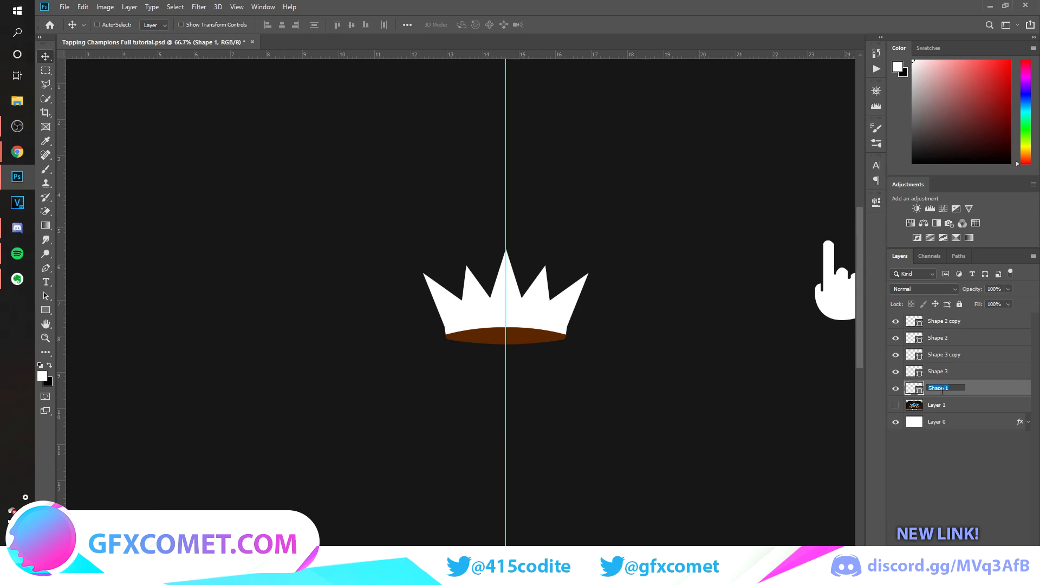
{"action": "type", "text": "Hand"}
{"action": "key", "text": "Return"}
Group the four crown and underside shape layers and name the group Crown.
{"action": "left_click", "coordinate": [964, 372]}
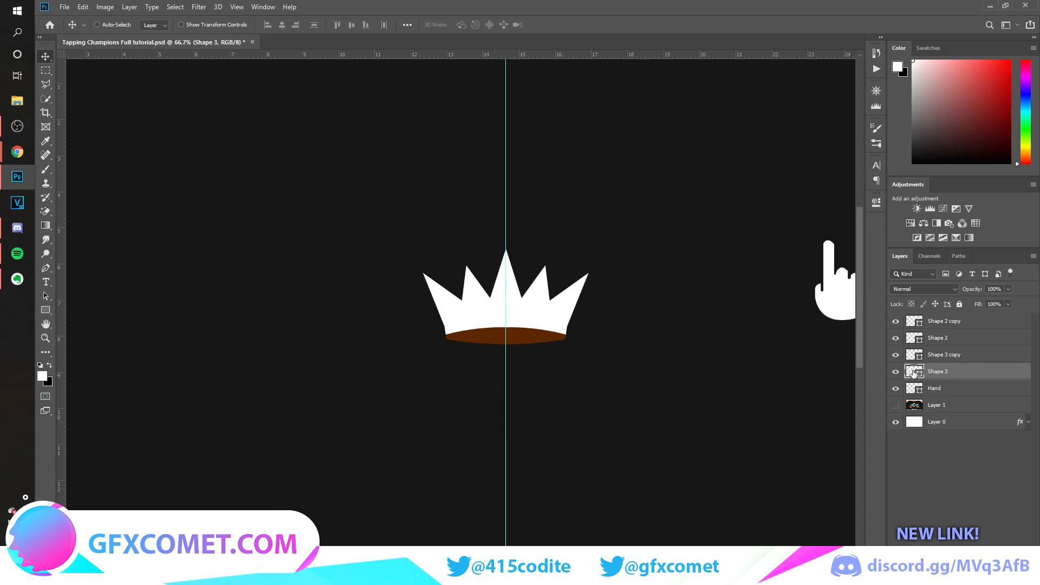
{"action": "left_click", "coordinate": [896, 372]}
{"action": "left_click", "coordinate": [896, 372]}
{"action": "left_click", "coordinate": [973, 323], "text": "shift"}
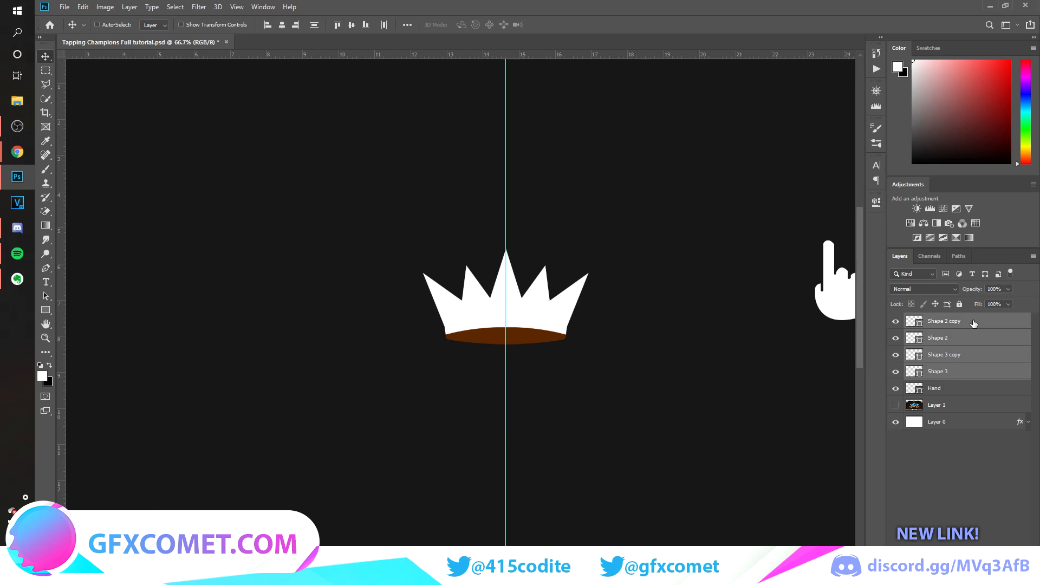
{"action": "key", "text": "ctrl+g"}
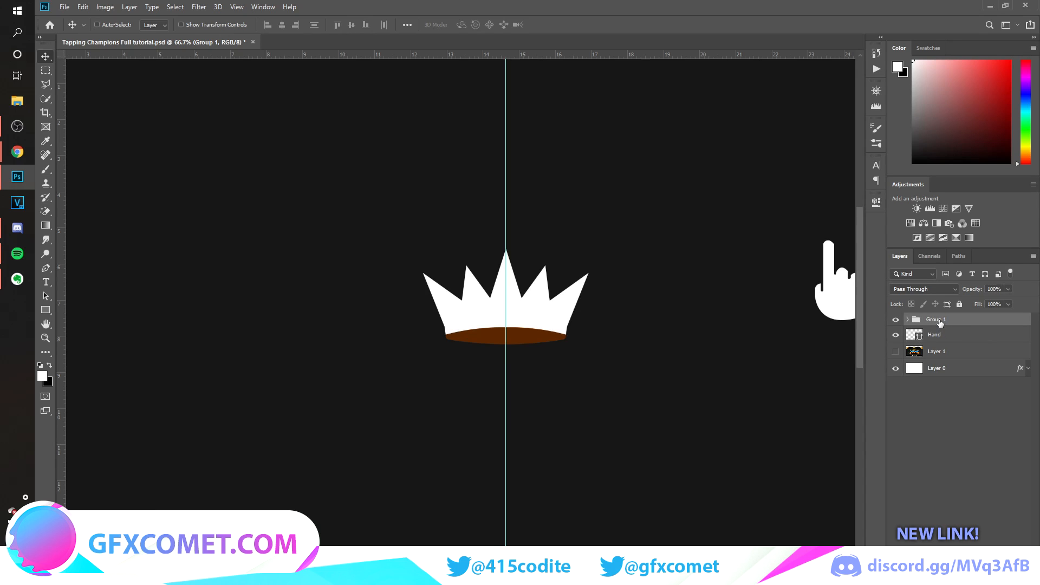
{"action": "double_click", "coordinate": [939, 320]}
{"action": "type", "text": "Crown"}
{"action": "key", "text": "Return"}
Hide the Crown group and the Hand layer, and show and select the reference image layer.
{"action": "key", "text": "ctrl+minus"}
{"action": "key", "text": "ctrl+minus"}
{"action": "left_click_drag", "start_coordinate": [494, 313], "coordinate": [662, 355]}
{"action": "left_click_drag", "start_coordinate": [896, 321], "coordinate": [896, 336]}
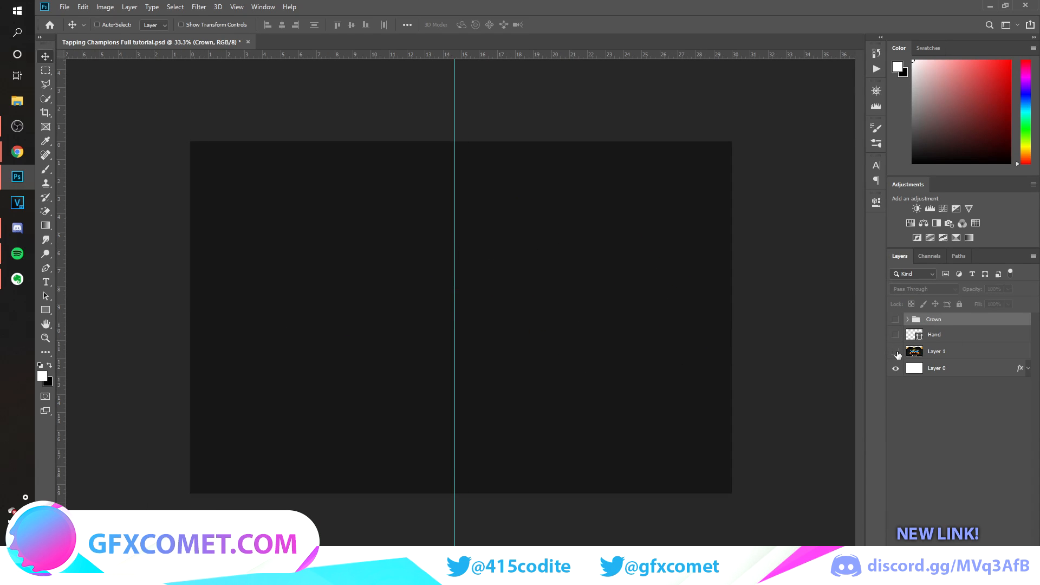
{"action": "left_click", "coordinate": [895, 351]}
{"action": "left_click", "coordinate": [936, 351]}
{"action": "key", "text": "ctrl+plus"}
{"action": "key", "text": "ctrl+plus"}
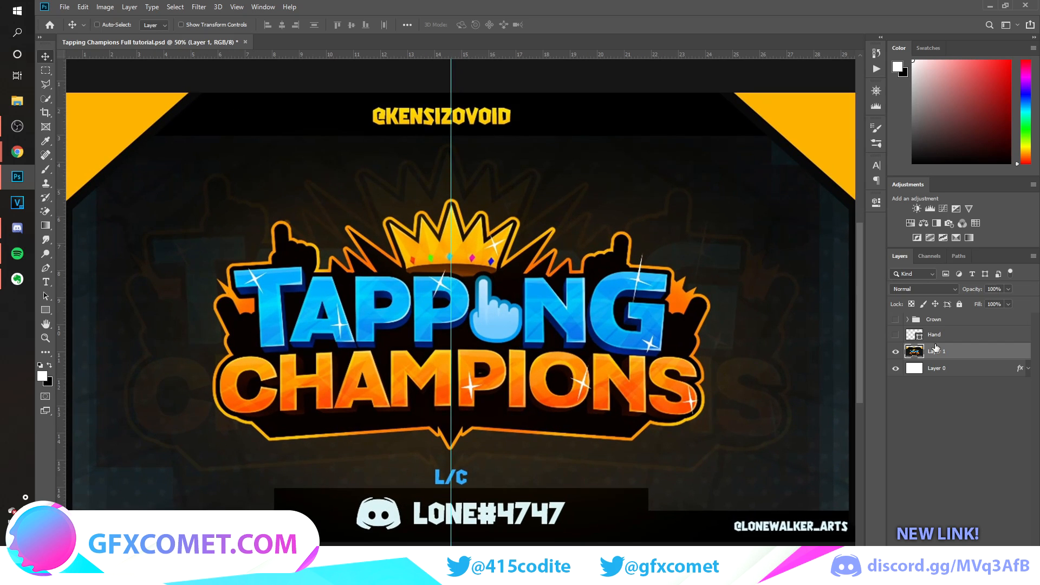
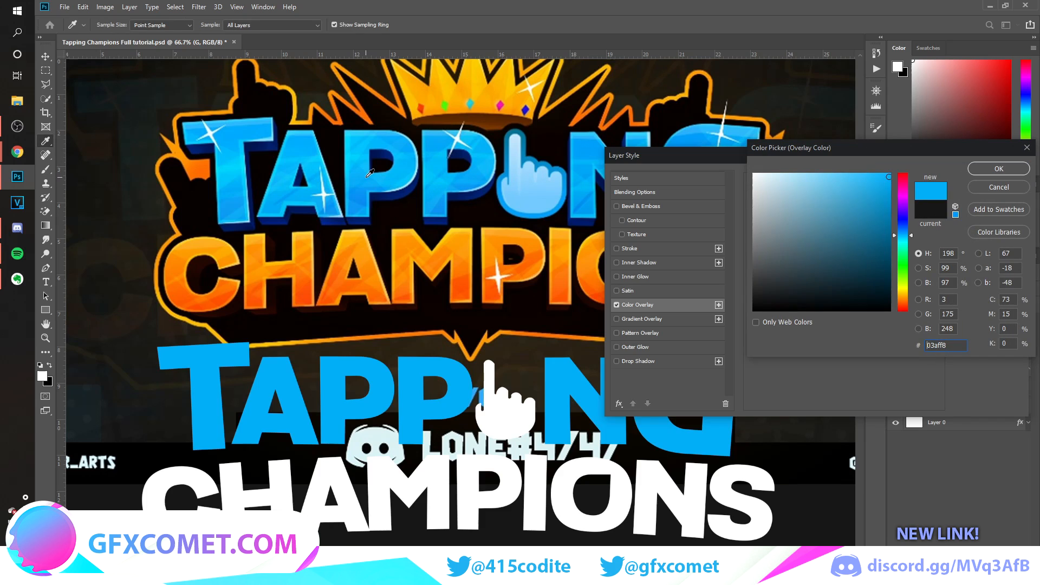
Accept overlay color #03aff8 and add an Overlay-mode inner shadow with 34% opacity, 140° angle, 16 px distance and 0 px size.
{"action": "left_click", "coordinate": [1005, 172]}
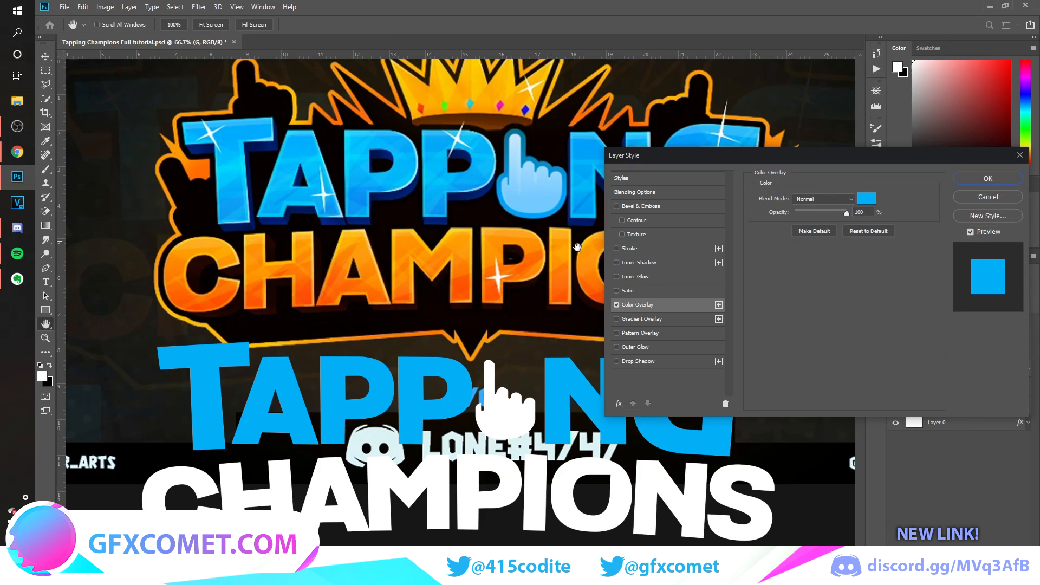
{"action": "left_click", "coordinate": [640, 263]}
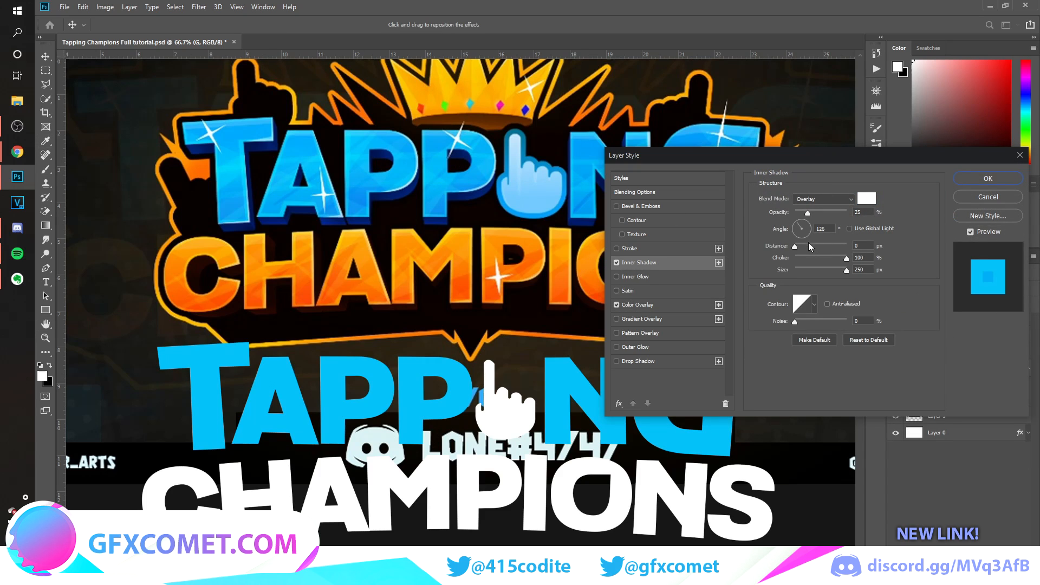
{"action": "left_click_drag", "start_coordinate": [808, 212], "coordinate": [848, 212]}
{"action": "left_click_drag", "start_coordinate": [846, 269], "coordinate": [801, 246]}
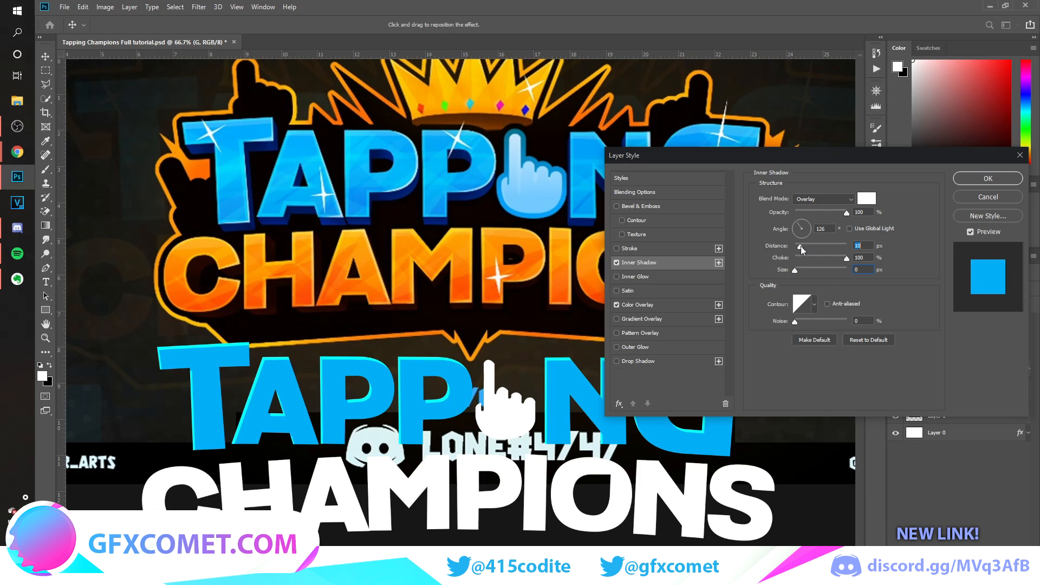
{"action": "left_click", "coordinate": [794, 223]}
{"action": "left_click_drag", "start_coordinate": [800, 246], "coordinate": [804, 246]}
{"action": "left_click_drag", "start_coordinate": [846, 212], "coordinate": [820, 214]}
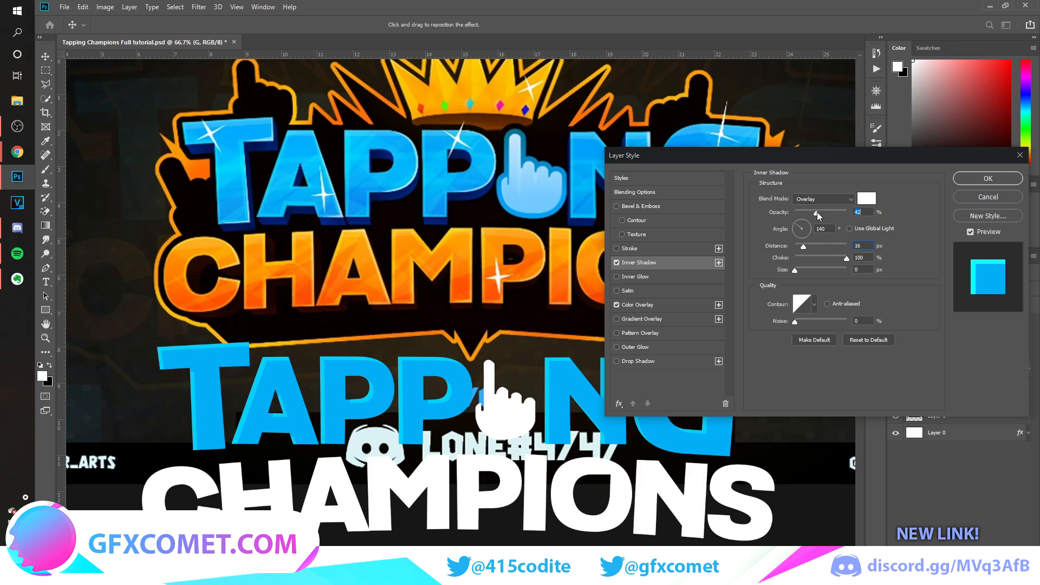
Try a second inner shadow in Normal mode with 100% opacity, 5° angle and 3 px distance, ending with it disabled.
{"action": "left_click", "coordinate": [719, 263]}
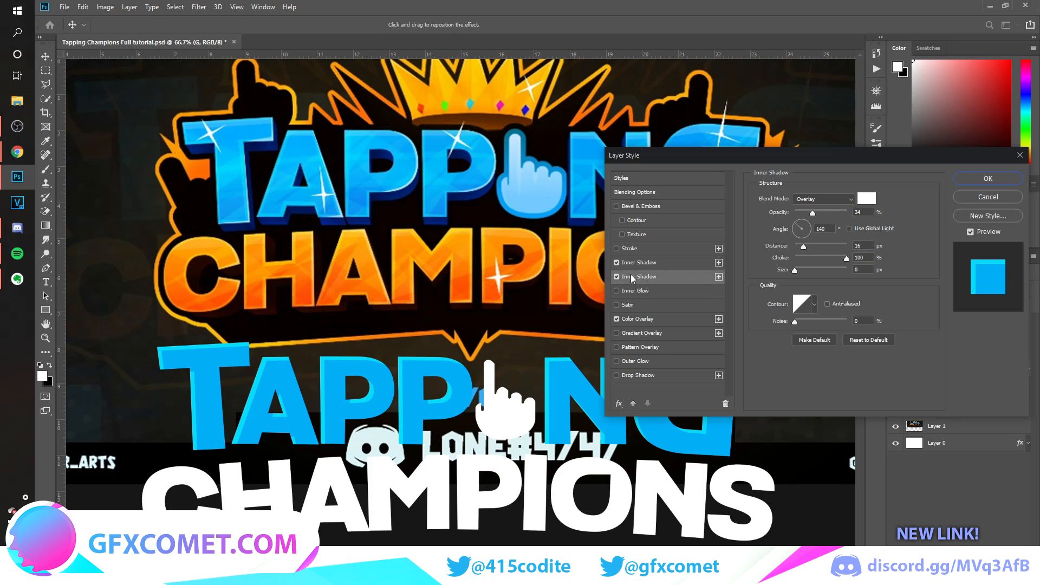
{"action": "left_click_drag", "start_coordinate": [813, 216], "coordinate": [848, 213]}
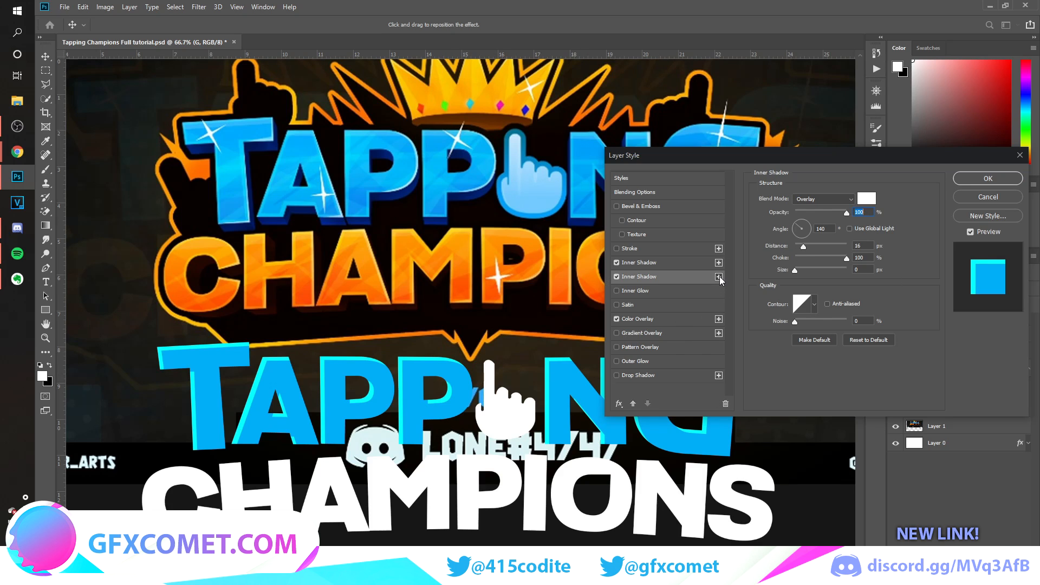
{"action": "left_click", "coordinate": [834, 199]}
{"action": "left_click", "coordinate": [839, 199]}
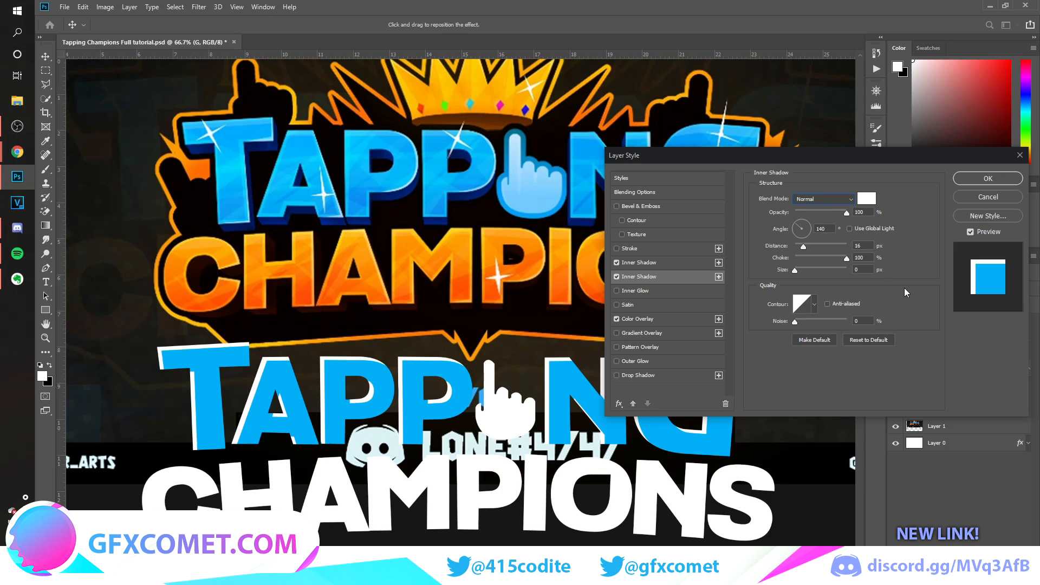
{"action": "left_click", "coordinate": [809, 226]}
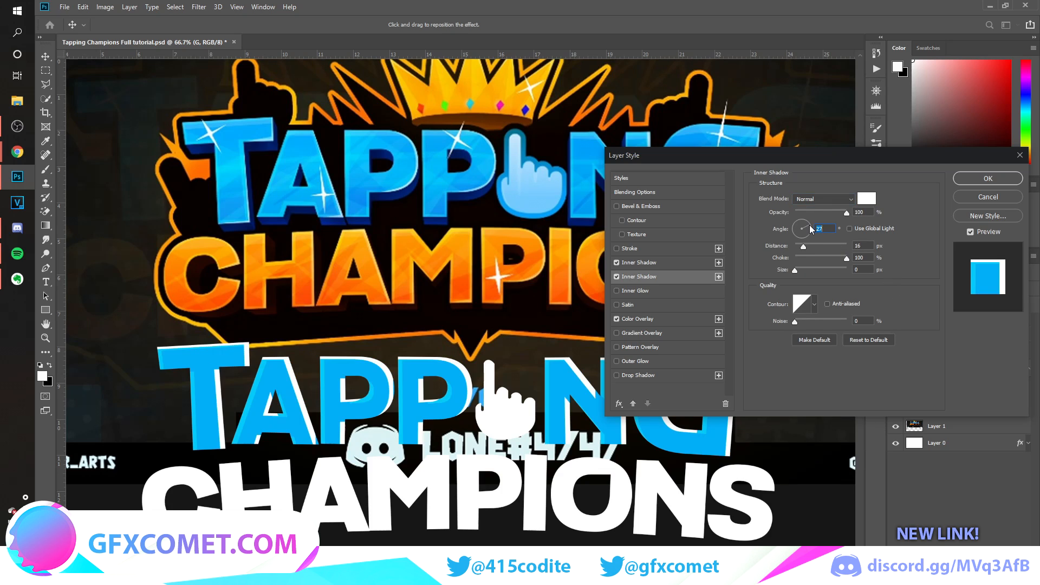
{"action": "left_click", "coordinate": [794, 271]}
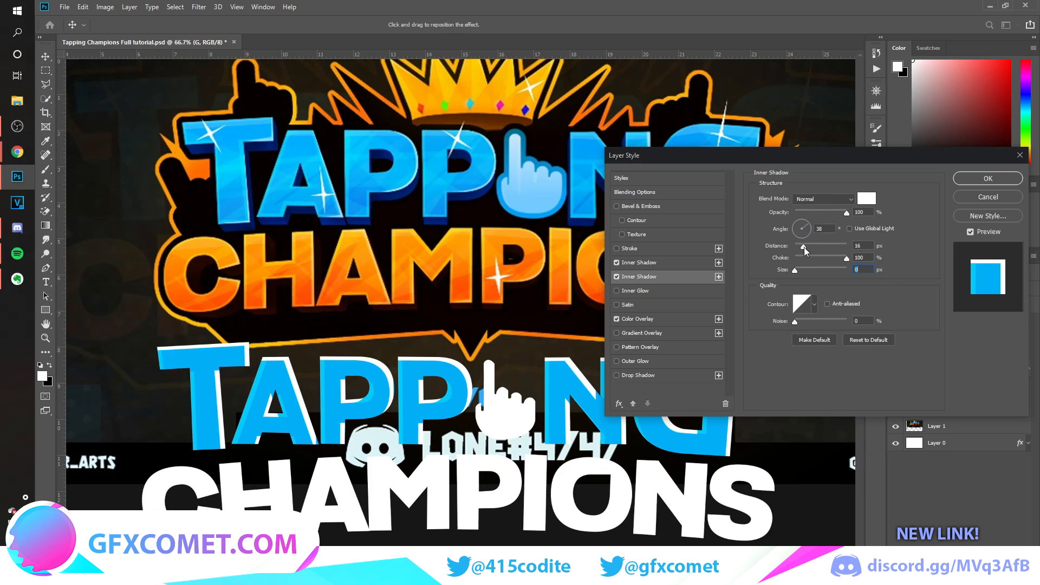
{"action": "left_click_drag", "start_coordinate": [804, 247], "coordinate": [798, 247]}
{"action": "left_click", "coordinate": [807, 228]}
{"action": "left_click", "coordinate": [808, 229]}
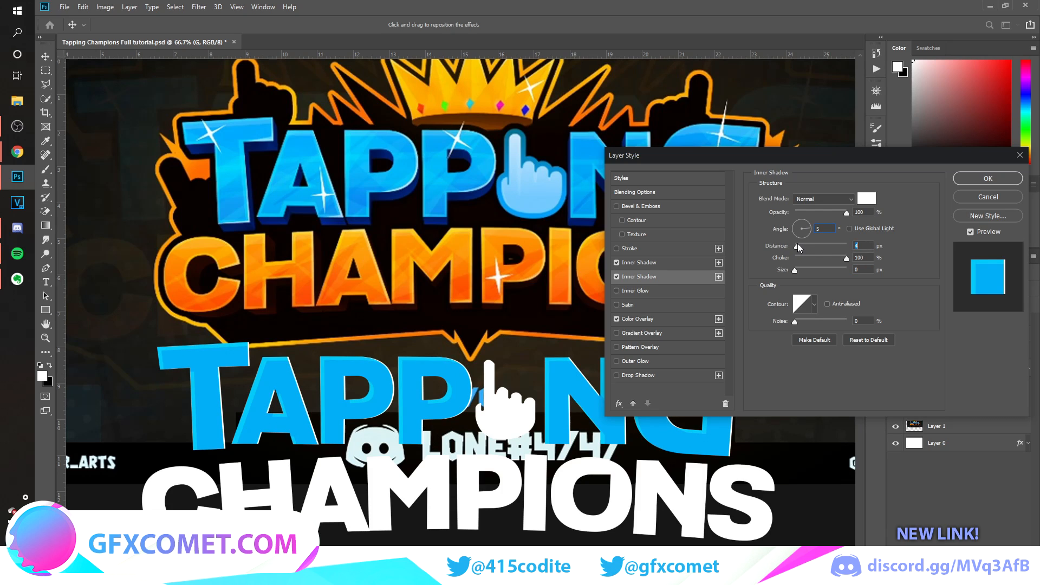
{"action": "left_click_drag", "start_coordinate": [797, 245], "coordinate": [797, 247]}
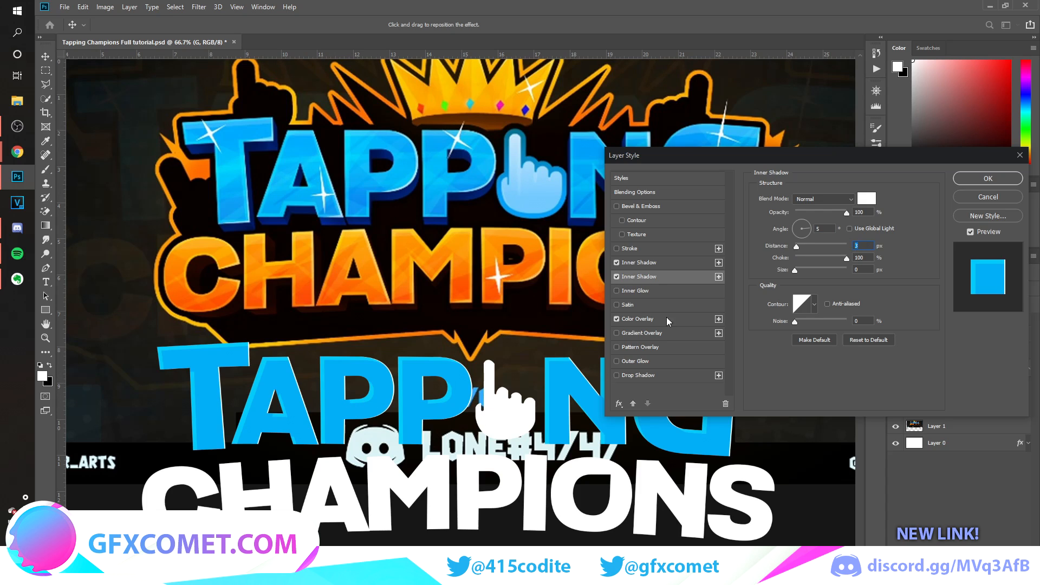
{"action": "left_click", "coordinate": [617, 277]}
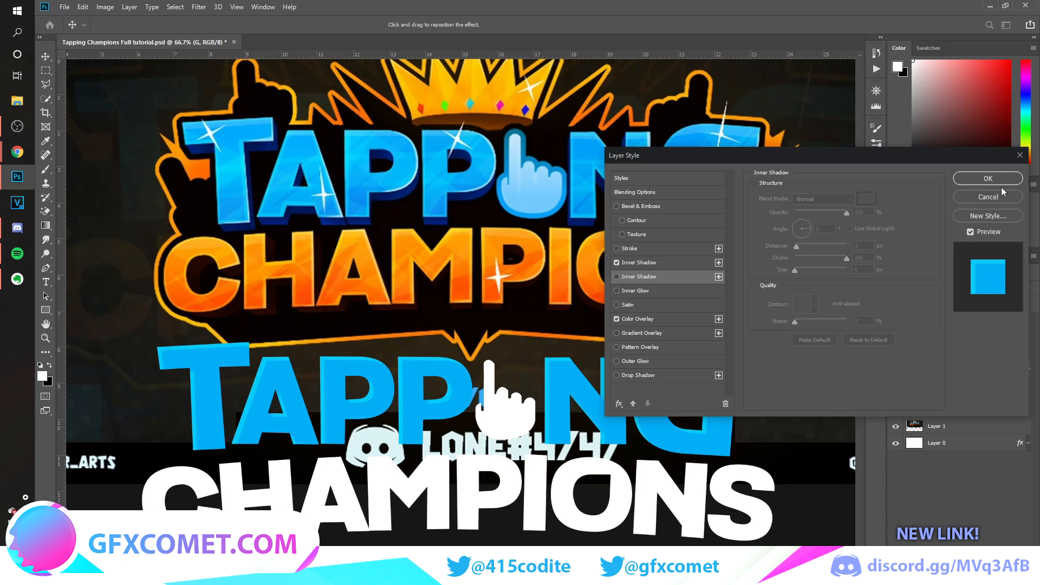
Apply the layer style to the G layer and rasterize that style.
{"action": "left_click", "coordinate": [988, 179]}
{"action": "left_click", "coordinate": [1028, 372]}
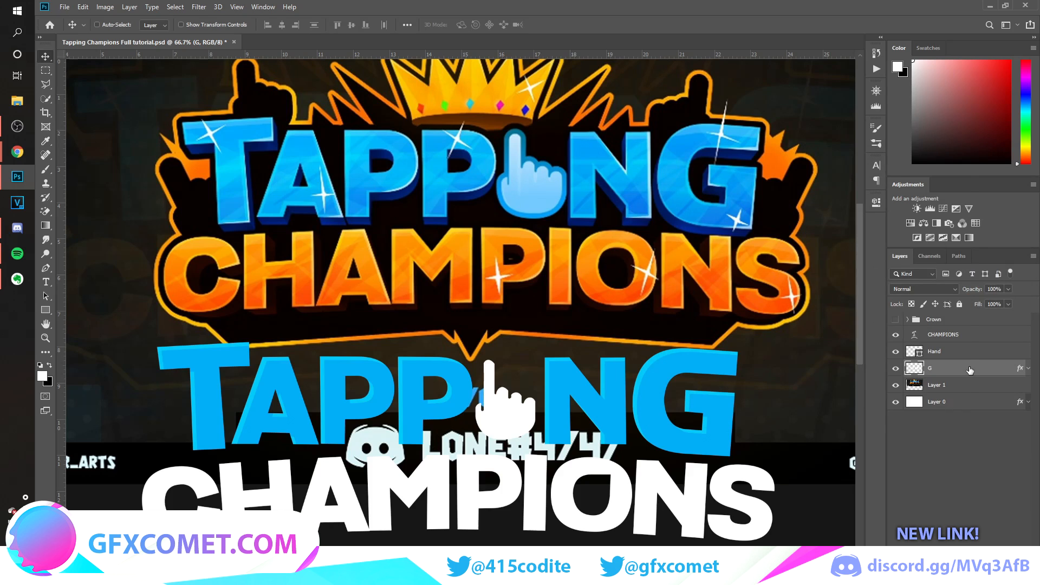
{"action": "right_click", "coordinate": [969, 367]}
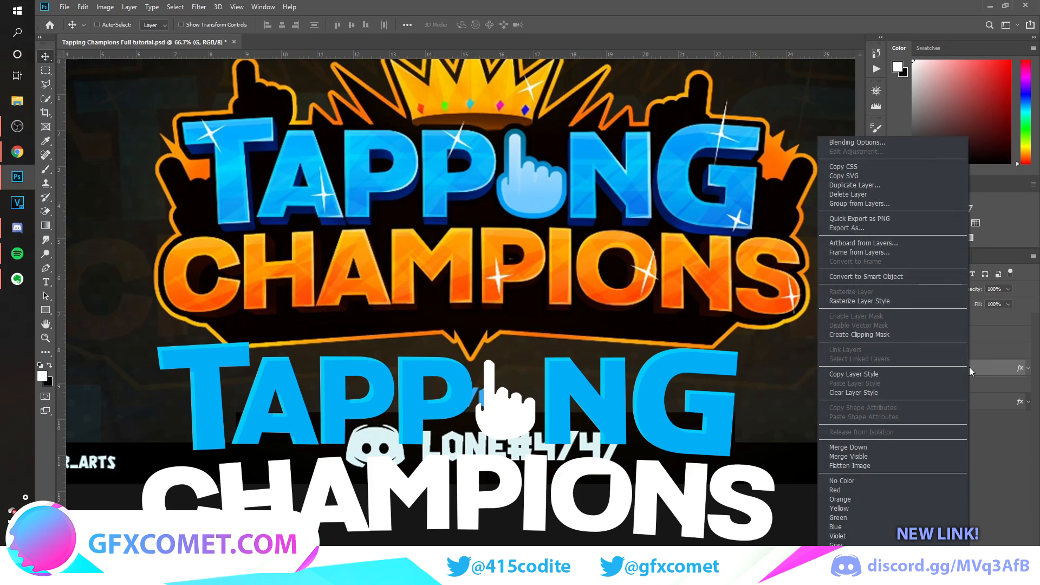
{"action": "left_click", "coordinate": [886, 302]}
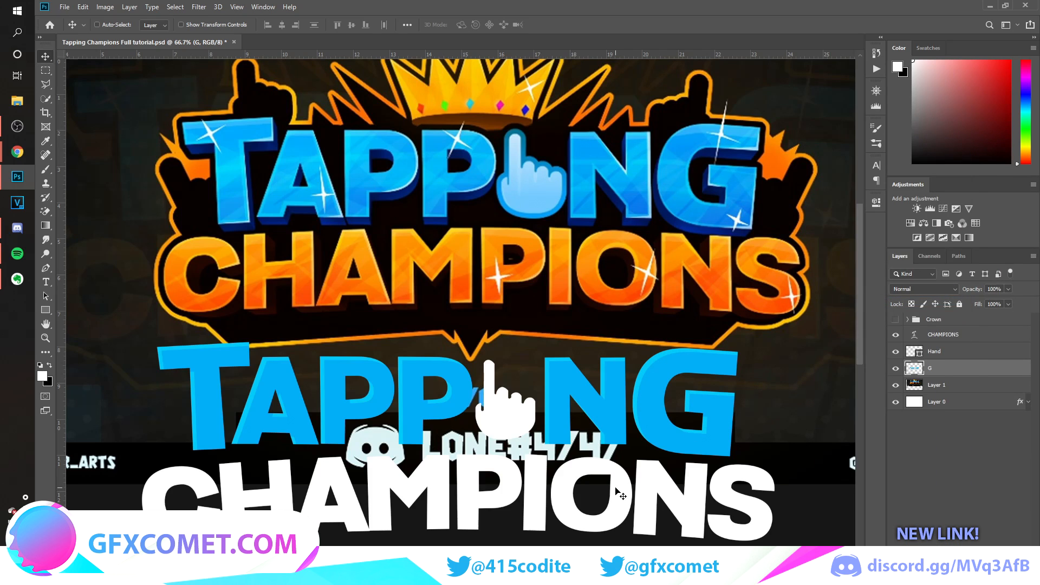
Create a new layer above the G layer and clip it to the TAPPING lettering.
{"action": "key", "text": "ctrl+plus"}
{"action": "scroll", "coordinate": [616, 488], "scroll_direction": "up", "scroll_amount": 1}
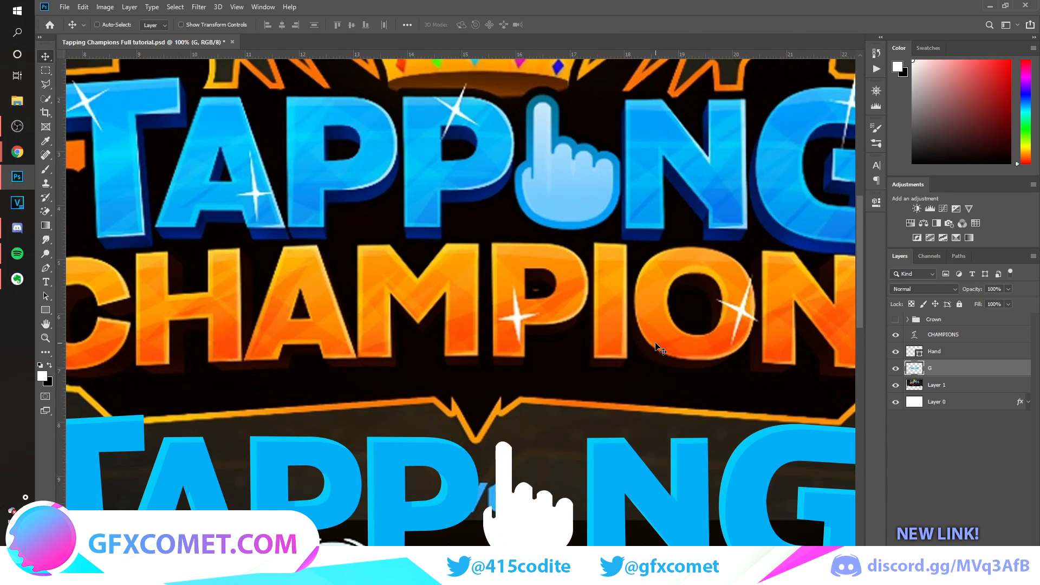
{"action": "scroll", "coordinate": [666, 352], "scroll_direction": "down", "scroll_amount": 3}
{"action": "key", "text": "ctrl+shift+alt+n"}
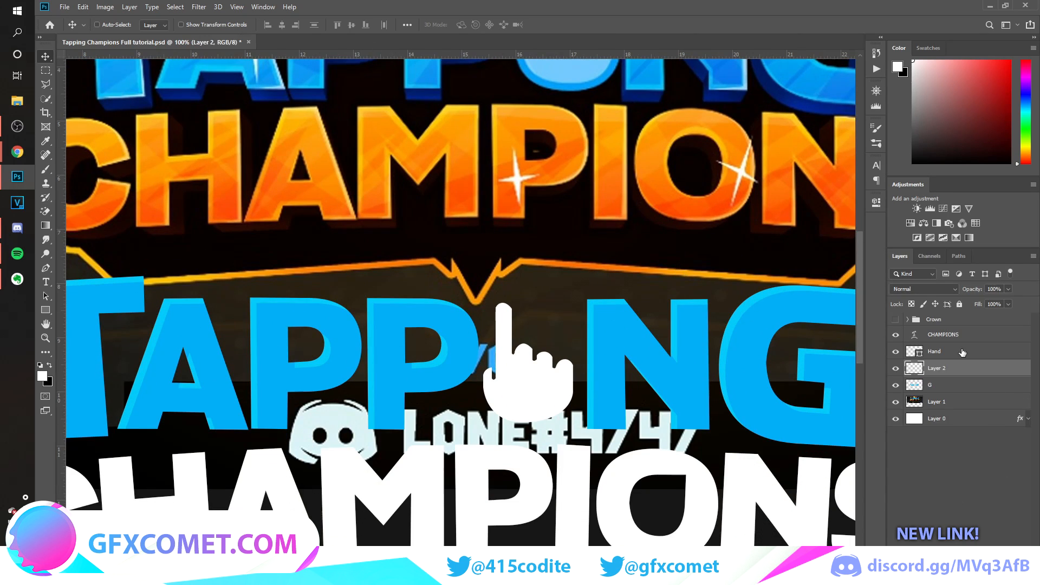
{"action": "right_click", "coordinate": [967, 371]}
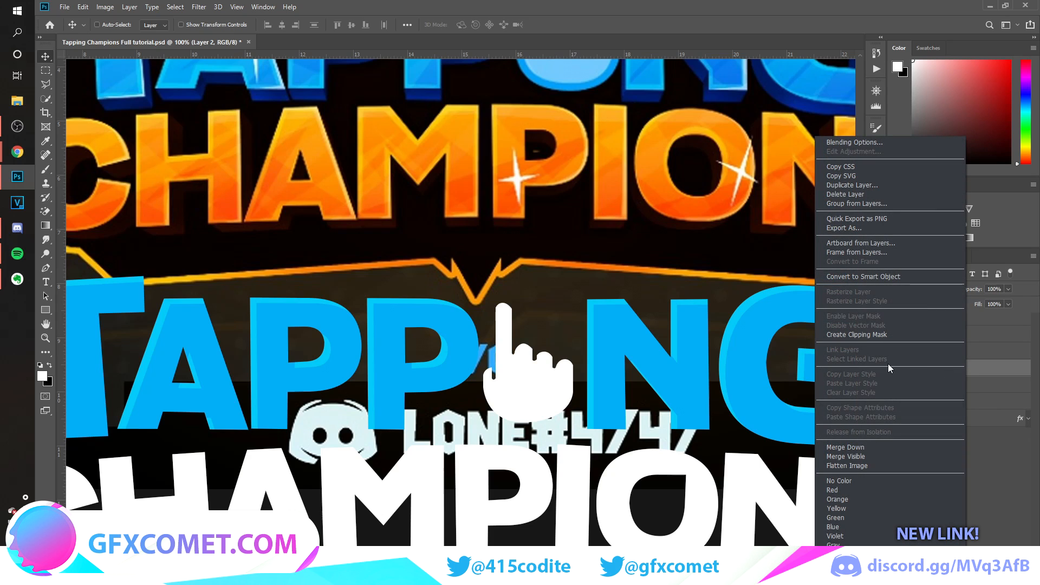
{"action": "left_click", "coordinate": [860, 333]}
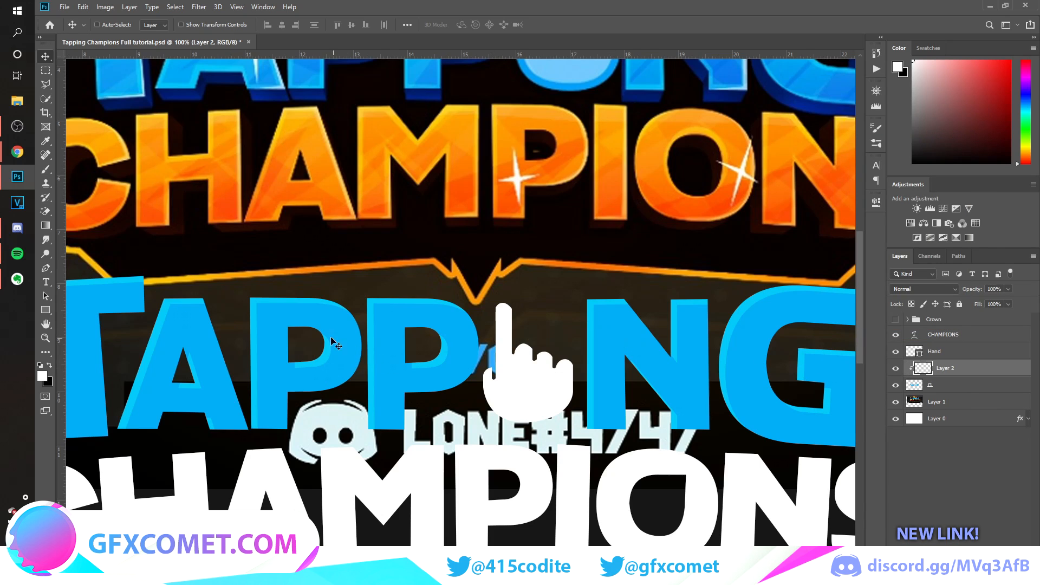
Draw a white Pen shape, about 136 by 213 px, as a highlight along the outer curve of the second P in TAPPING.
{"action": "left_click", "coordinate": [46, 268]}
{"action": "scroll", "coordinate": [501, 373], "scroll_direction": "up", "scroll_amount": 3}
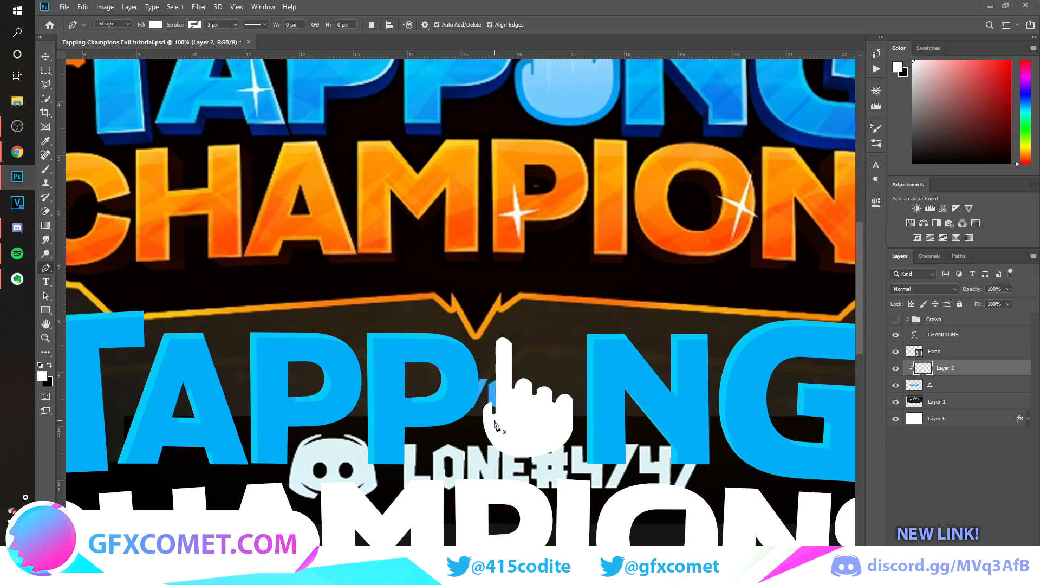
{"action": "scroll", "coordinate": [466, 385], "scroll_direction": "down", "scroll_amount": 1}
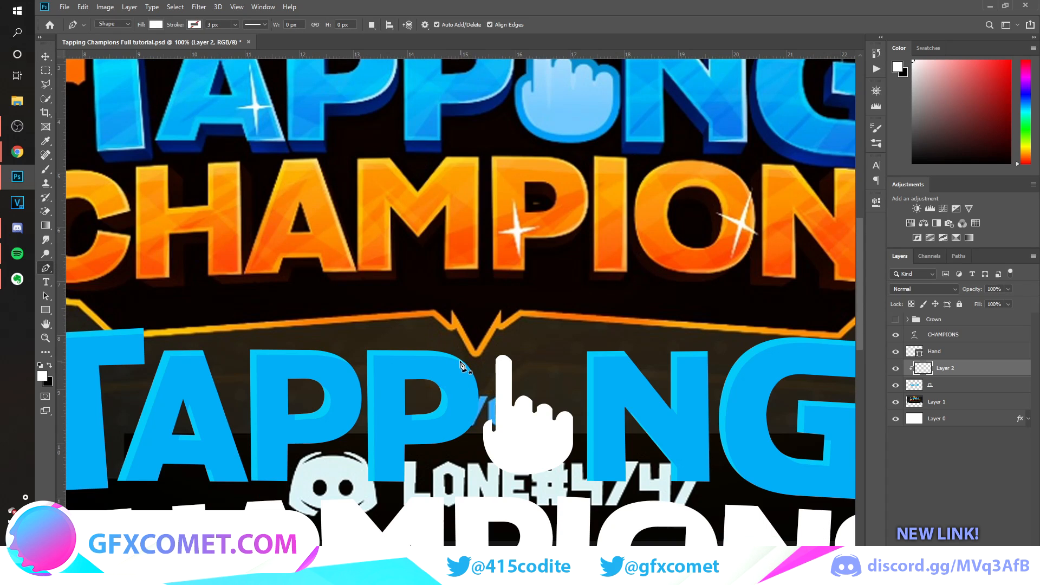
{"action": "left_click", "coordinate": [447, 355]}
{"action": "left_click_drag", "start_coordinate": [447, 444], "coordinate": [383, 491]}
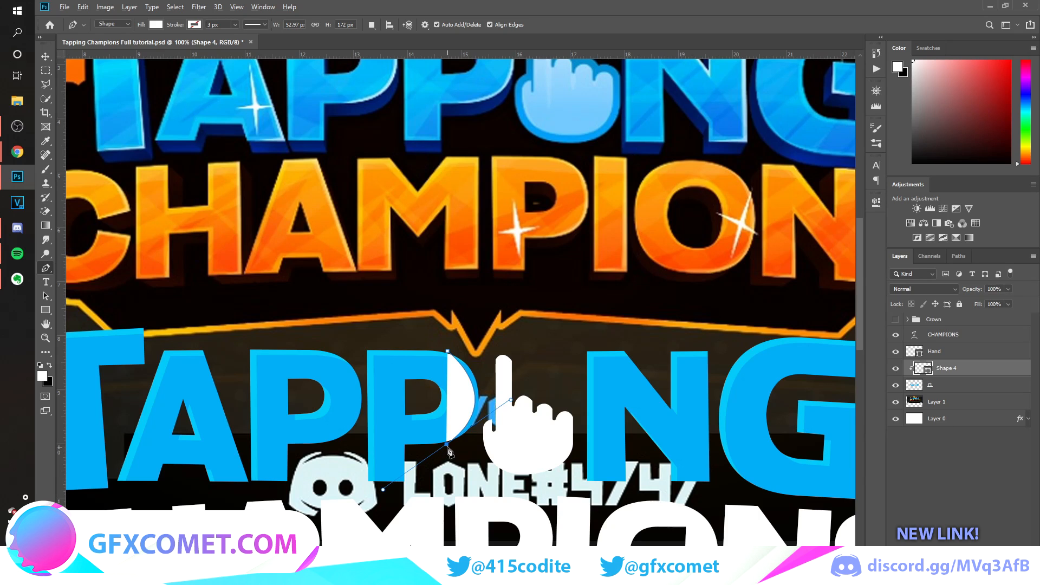
{"action": "left_click", "coordinate": [509, 442]}
{"action": "left_click", "coordinate": [480, 329]}
{"action": "left_click", "coordinate": [447, 351]}
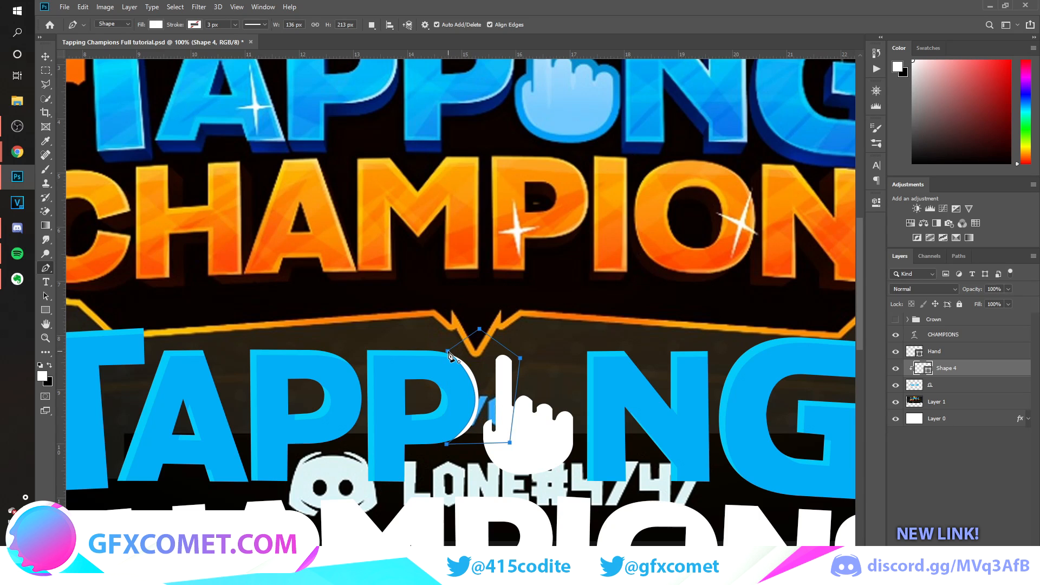
{"action": "scroll", "coordinate": [512, 386], "scroll_direction": "left", "scroll_amount": 4}
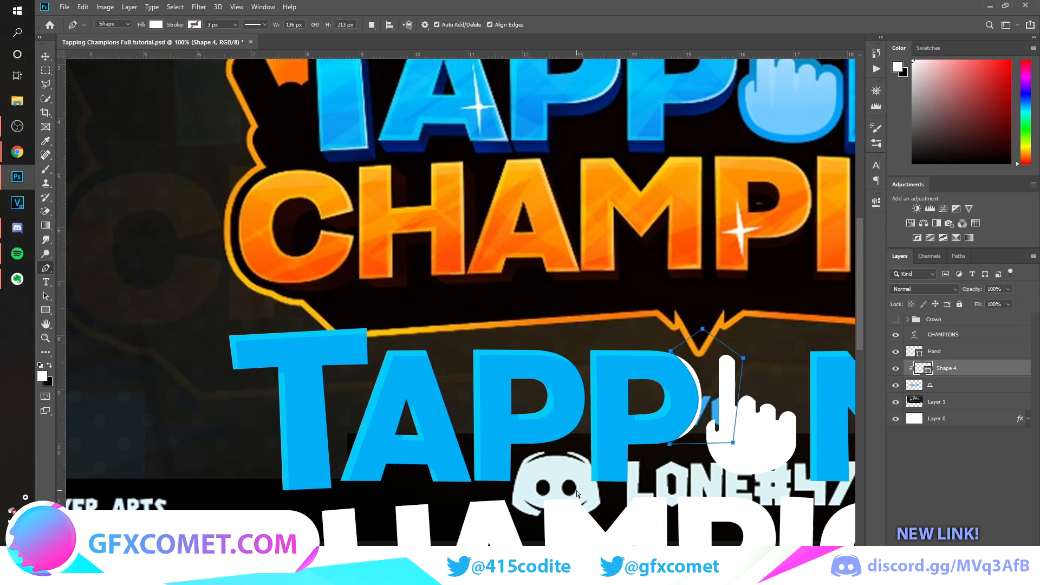
{"action": "key", "text": "Return"}
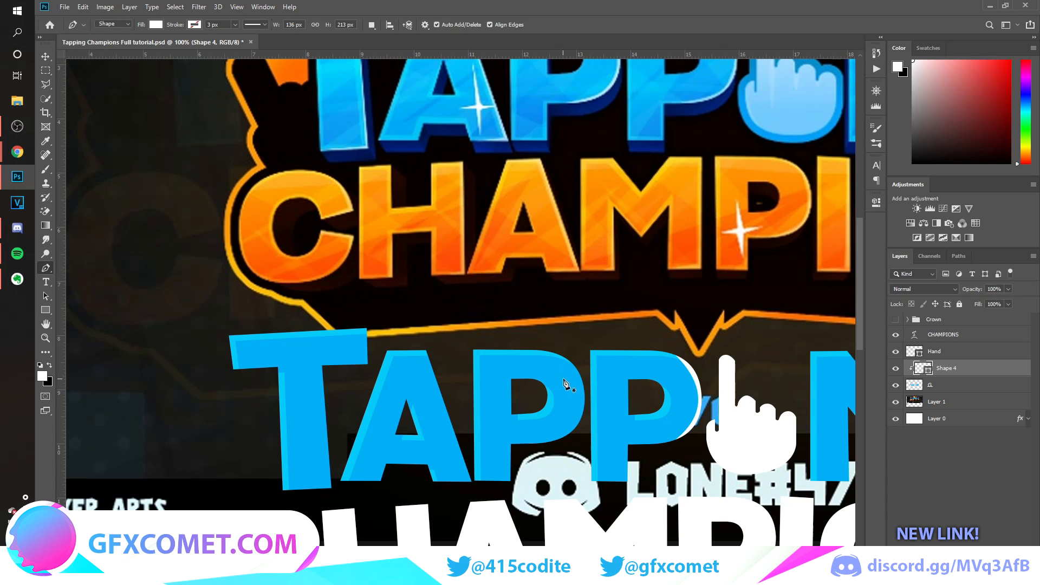
Draw a white Pen highlight, about 76 by 178 px, along the first P's outer curve and clip it to the TAPPING lettering.
{"action": "scroll", "coordinate": [563, 382], "scroll_direction": "up", "scroll_amount": 1}
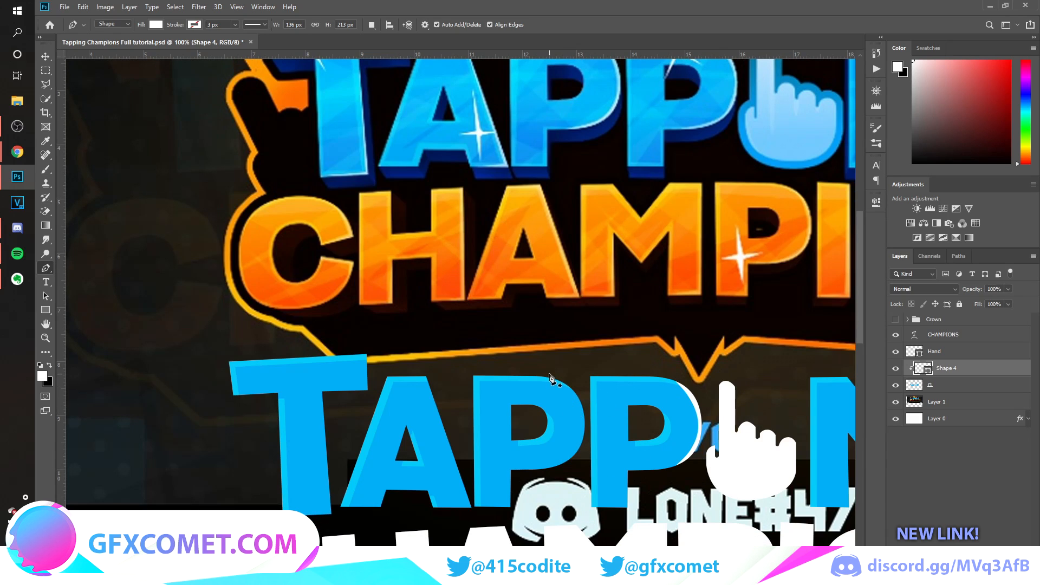
{"action": "left_click", "coordinate": [549, 374]}
{"action": "left_click_drag", "start_coordinate": [549, 469], "coordinate": [478, 519]}
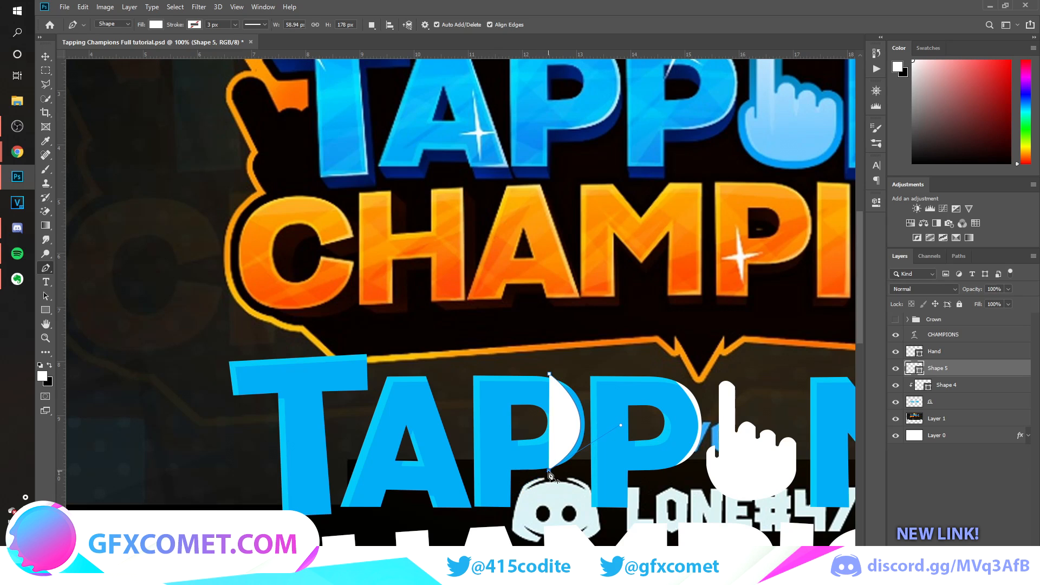
{"action": "left_click", "coordinate": [582, 455]}
{"action": "left_click", "coordinate": [589, 428]}
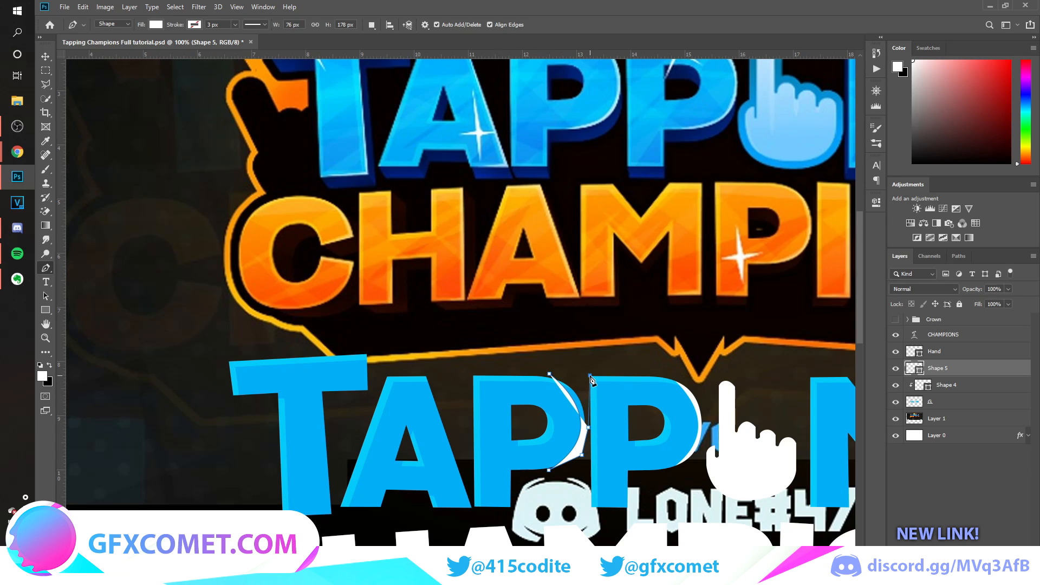
{"action": "left_click", "coordinate": [589, 374]}
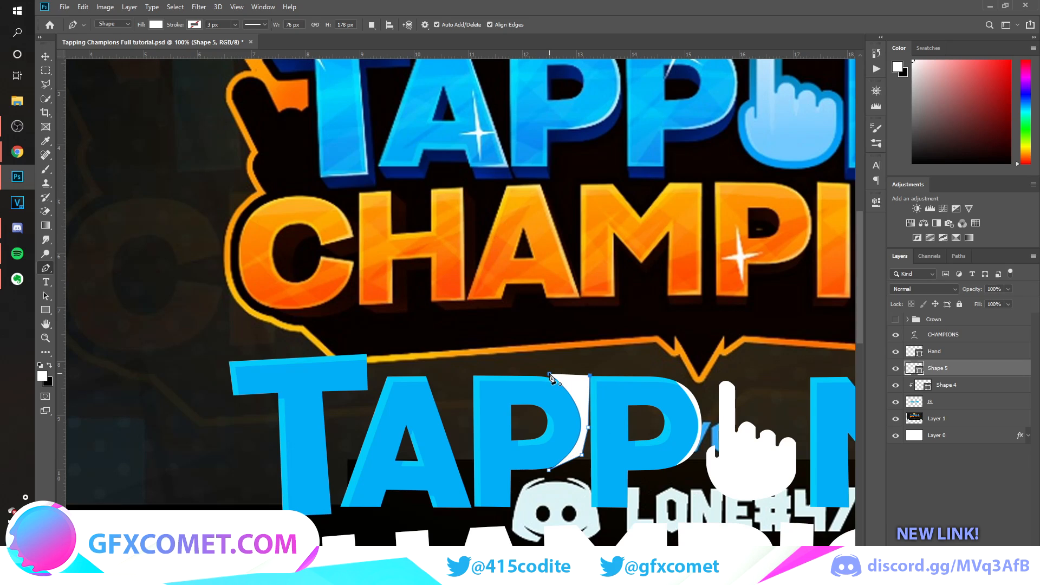
{"action": "left_click", "coordinate": [549, 375]}
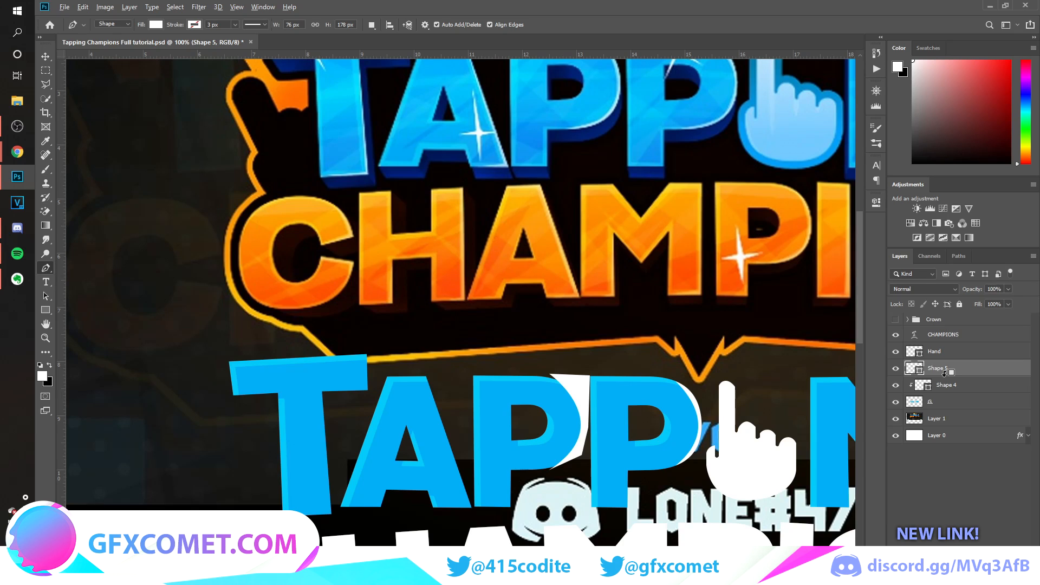
{"action": "left_click", "coordinate": [944, 373], "text": "alt"}
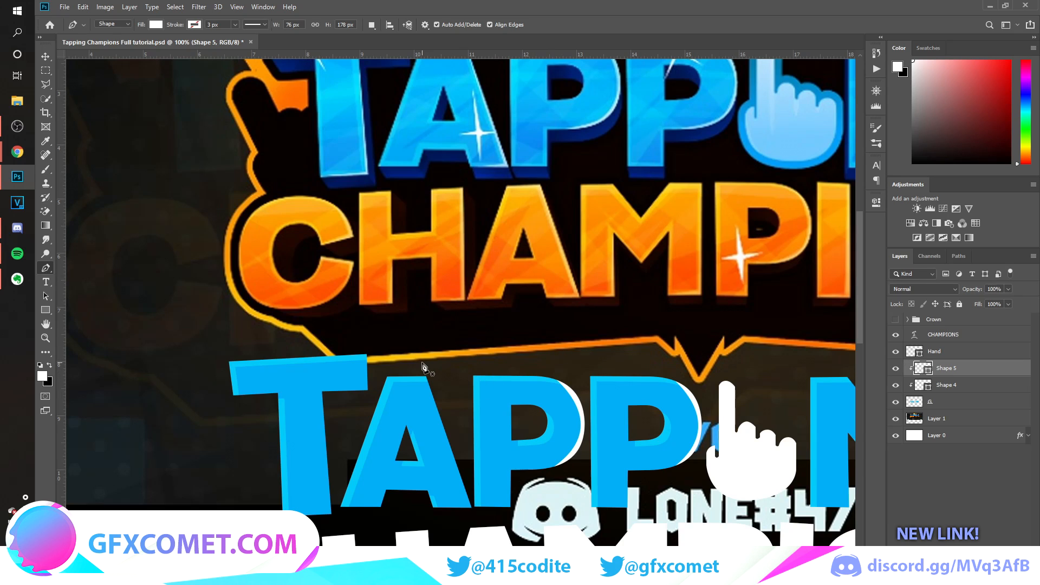
Draw a white Pen highlight, about 99 by 269 px, along the A's right edge and clip it to the TAPPING lettering.
{"action": "left_click", "coordinate": [421, 374]}
{"action": "left_click", "coordinate": [469, 507]}
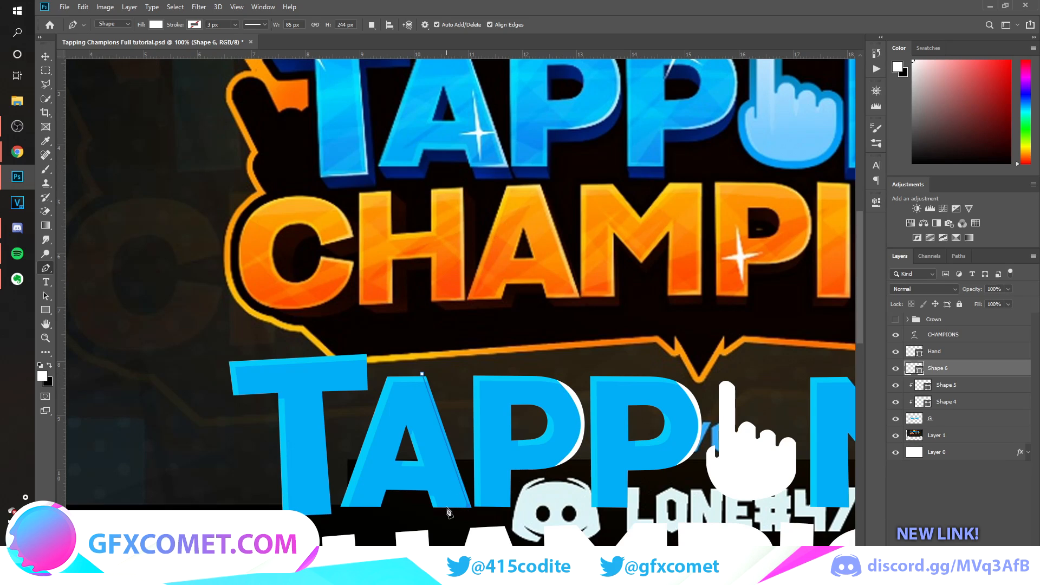
{"action": "left_click", "coordinate": [444, 509]}
{"action": "left_click", "coordinate": [464, 465]}
{"action": "left_click", "coordinate": [422, 373]}
{"action": "left_click", "coordinate": [427, 367]}
{"action": "left_click", "coordinate": [422, 374]}
{"action": "left_click", "coordinate": [672, 400], "text": "ctrl"}
{"action": "left_click", "coordinate": [945, 376], "text": "alt"}
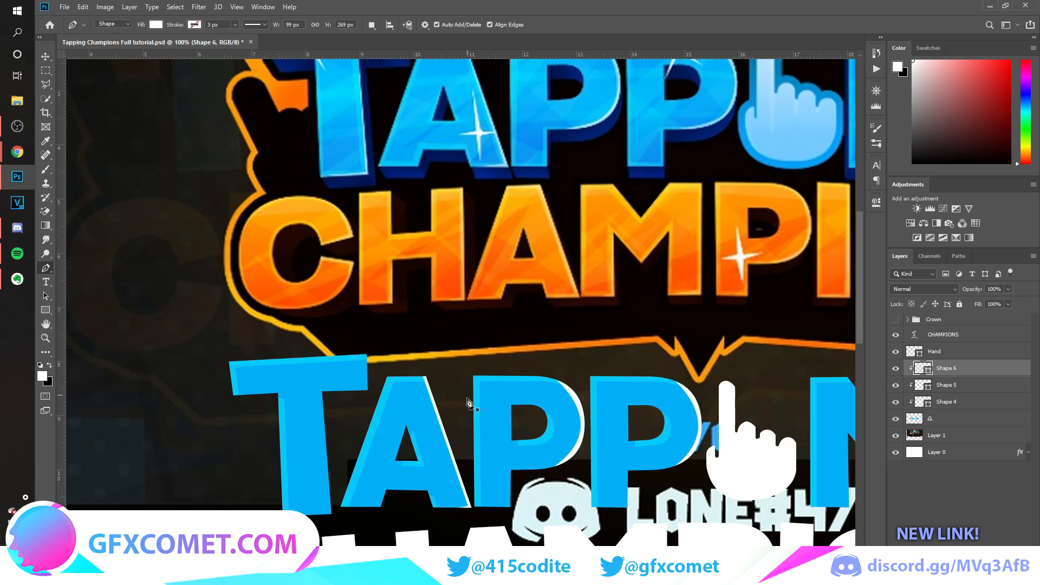
Draw a white Pen highlight along the right edges of the T and clip it to the TAPPING lettering.
{"action": "scroll", "coordinate": [471, 400], "scroll_direction": "up", "scroll_amount": 2}
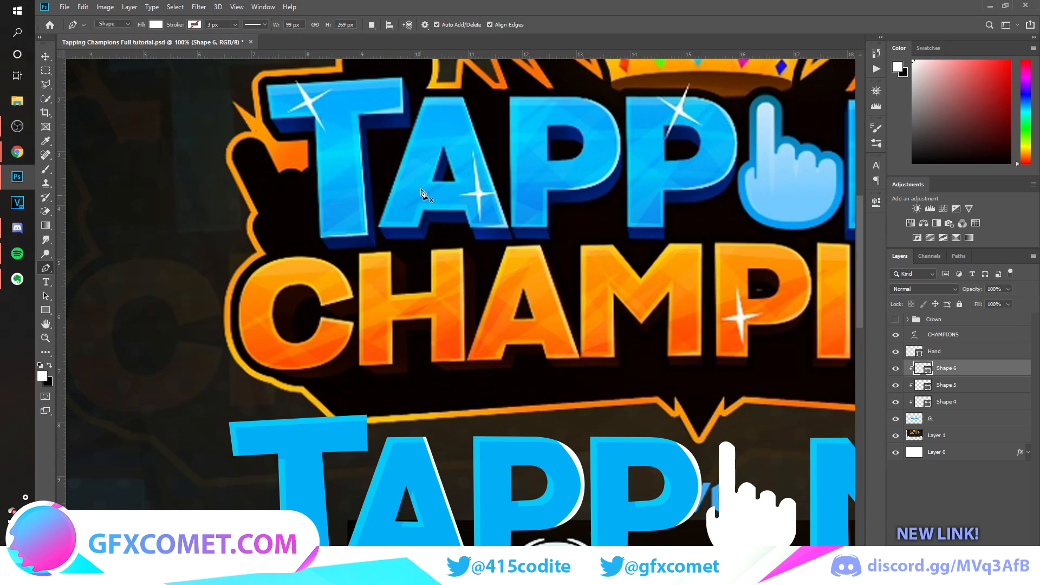
{"action": "scroll", "coordinate": [379, 401], "scroll_direction": "down", "scroll_amount": 1}
{"action": "left_click", "coordinate": [365, 369]}
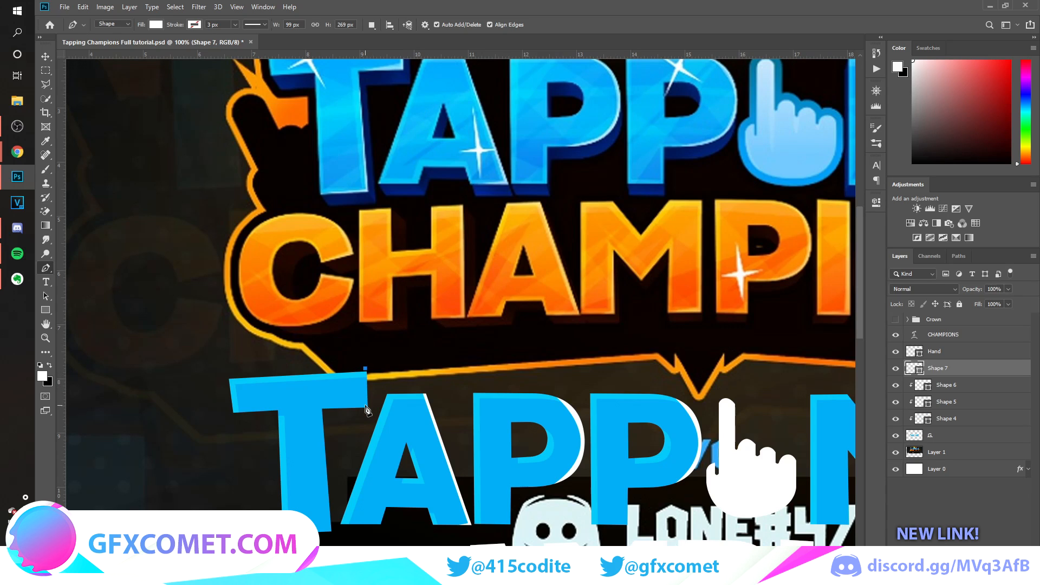
{"action": "left_click", "coordinate": [365, 405]}
{"action": "left_click", "coordinate": [323, 409]}
{"action": "scroll", "coordinate": [333, 499], "scroll_direction": "down", "scroll_amount": 1}
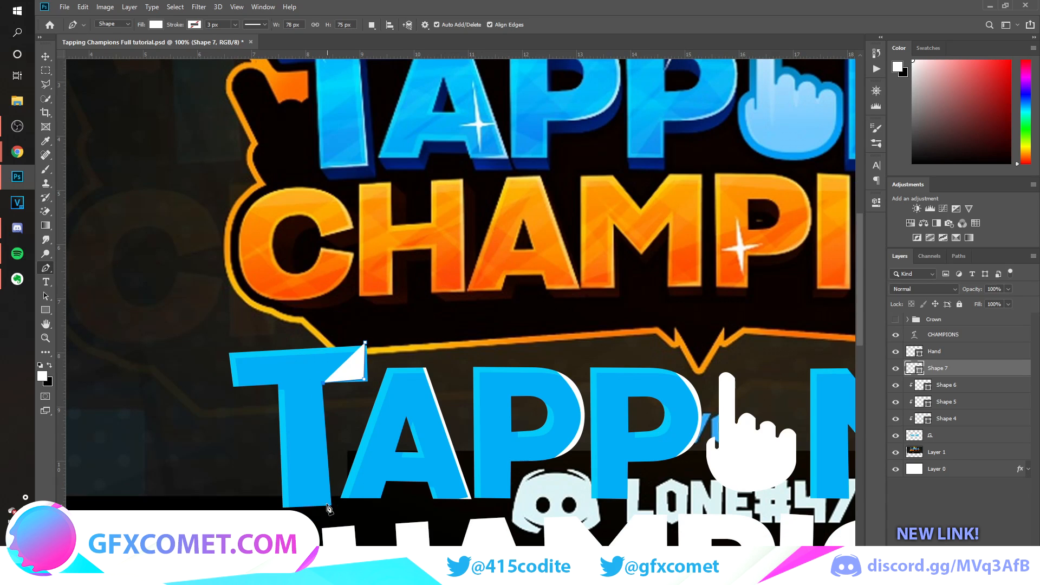
{"action": "left_click", "coordinate": [328, 502]}
{"action": "left_click", "coordinate": [280, 510]}
{"action": "key", "text": "ctrl+alt+g"}
{"action": "key", "text": "v"}
Draw a white Pen highlight, about 177 by 315 px, along the N's diagonal and right edges and clip it to the TAPPING lettering.
{"action": "scroll", "coordinate": [640, 317], "scroll_direction": "down", "scroll_amount": 1}
{"action": "scroll", "coordinate": [640, 318], "scroll_direction": "right", "scroll_amount": 8}
{"action": "key", "text": "p"}
{"action": "left_click", "coordinate": [451, 350]}
{"action": "left_click", "coordinate": [486, 396]}
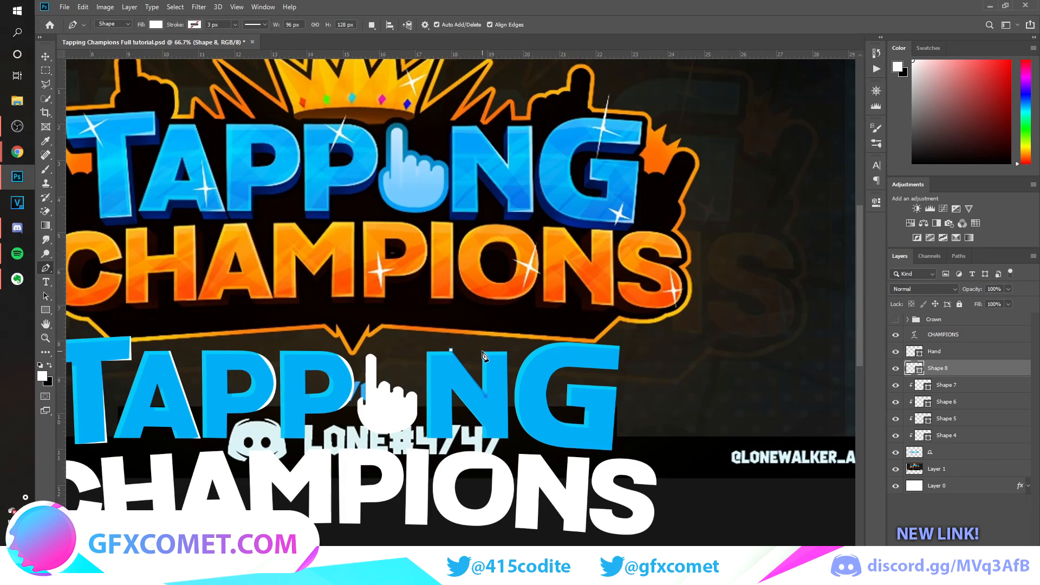
{"action": "left_click", "coordinate": [505, 346]}
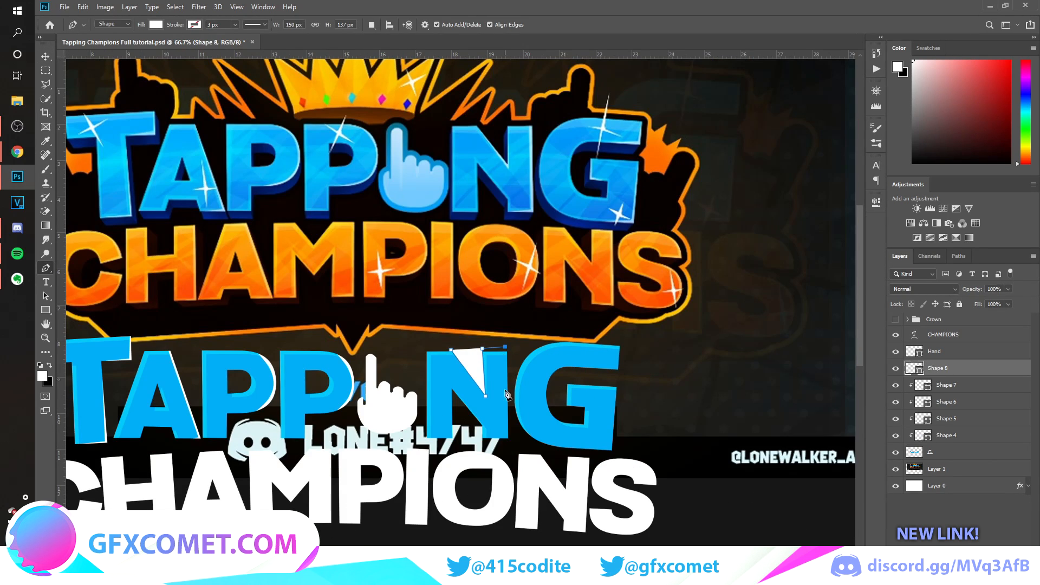
{"action": "left_click", "coordinate": [506, 435]}
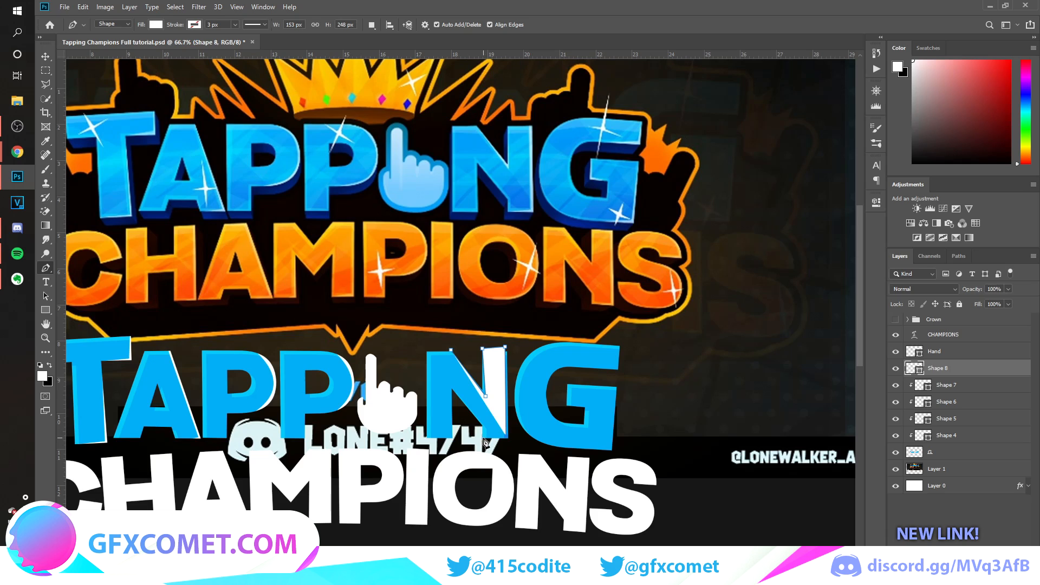
{"action": "left_click", "coordinate": [511, 436]}
{"action": "left_click", "coordinate": [512, 356]}
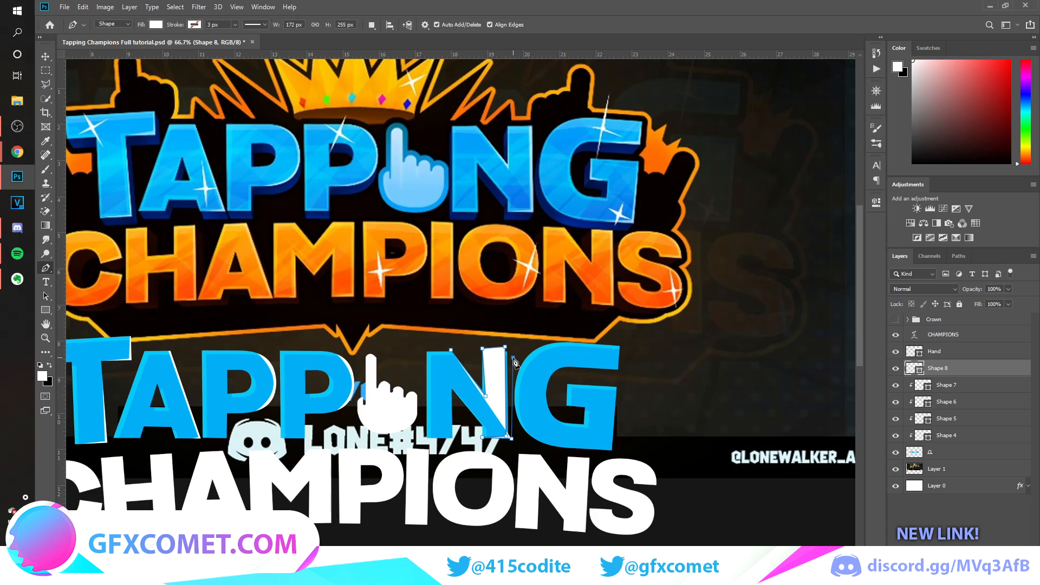
{"action": "left_click", "coordinate": [515, 324]}
{"action": "left_click", "coordinate": [453, 355]}
{"action": "key", "text": "ctrl+alt+g"}
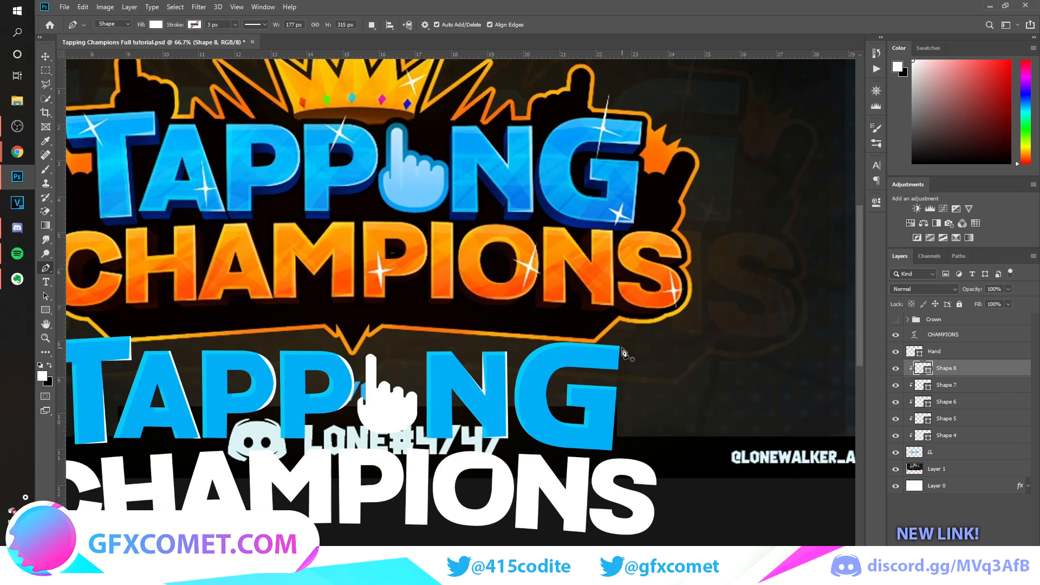
Draw a white Pen highlight, about 149 by 102 px, along the end of the G's upper arm.
{"action": "left_click", "coordinate": [621, 344]}
{"action": "left_click", "coordinate": [615, 369]}
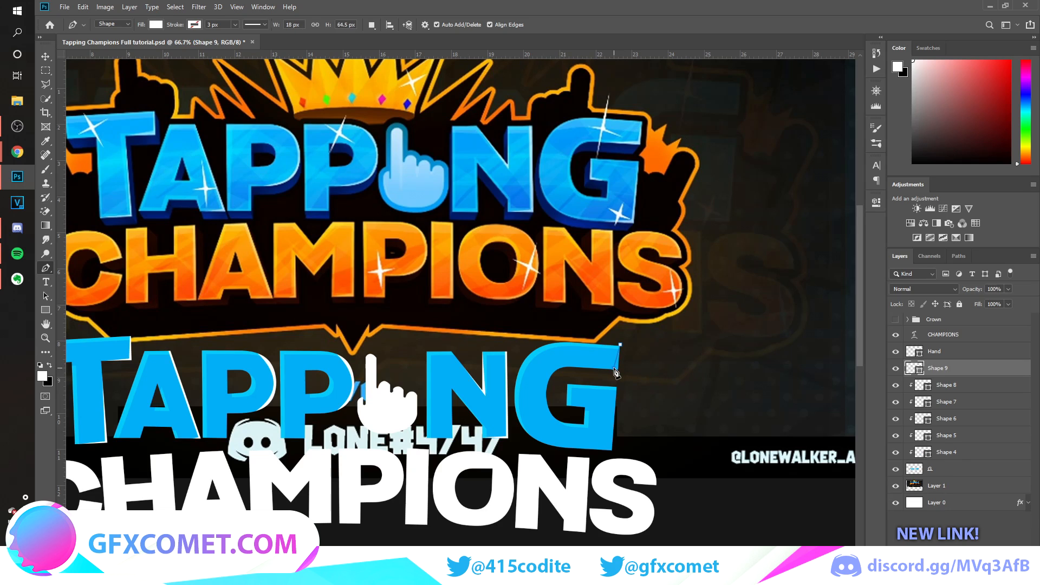
{"action": "left_click", "coordinate": [575, 366]}
{"action": "left_click", "coordinate": [625, 379]}
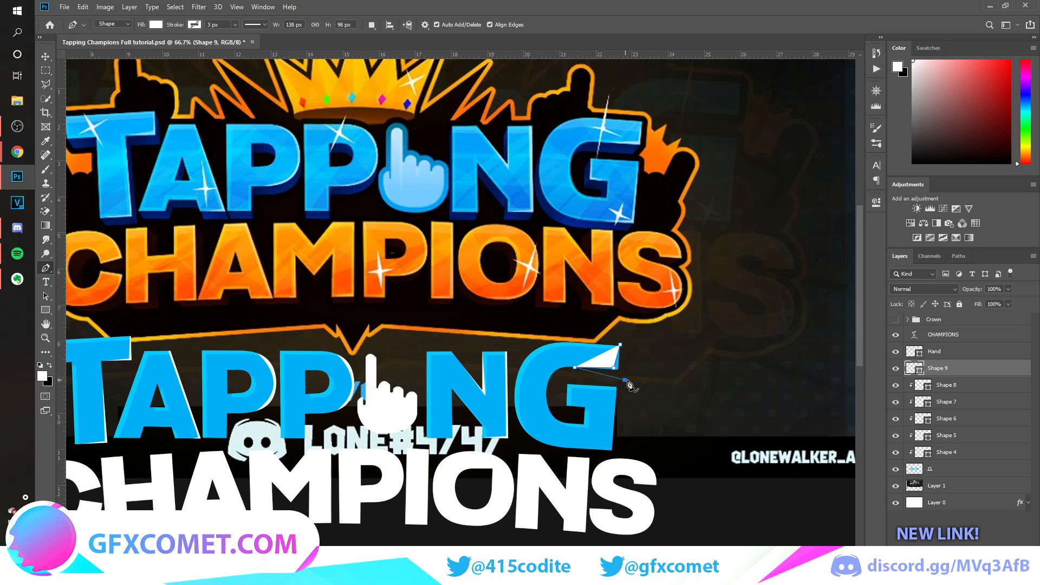
{"action": "left_click", "coordinate": [628, 343]}
{"action": "key", "text": "Return"}
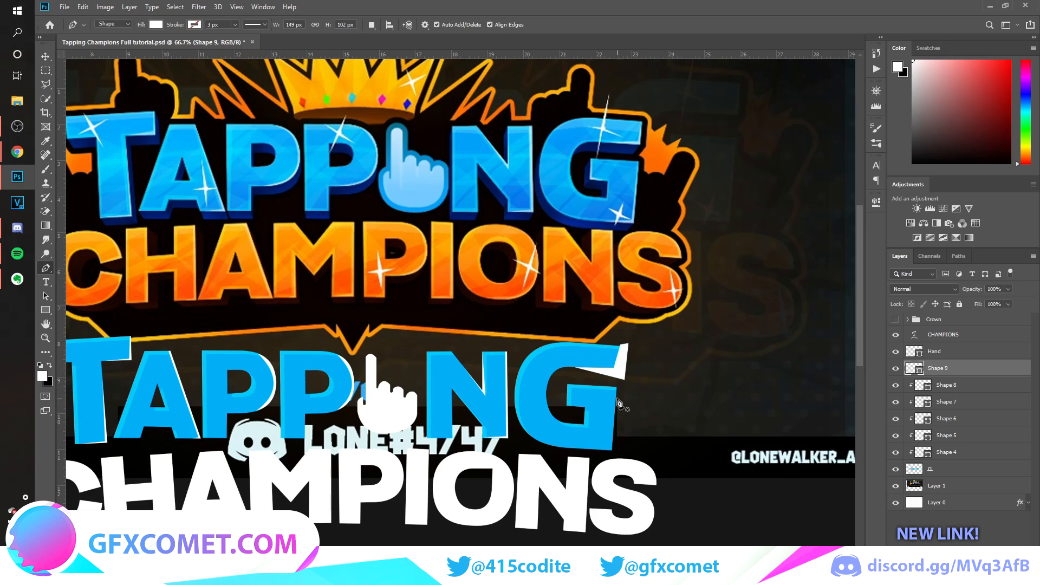
Draw a white Pen highlight, about 201 by 190 px, along the G's lower right edge.
{"action": "left_click", "coordinate": [618, 386]}
{"action": "left_click", "coordinate": [610, 448]}
{"action": "left_click", "coordinate": [564, 450]}
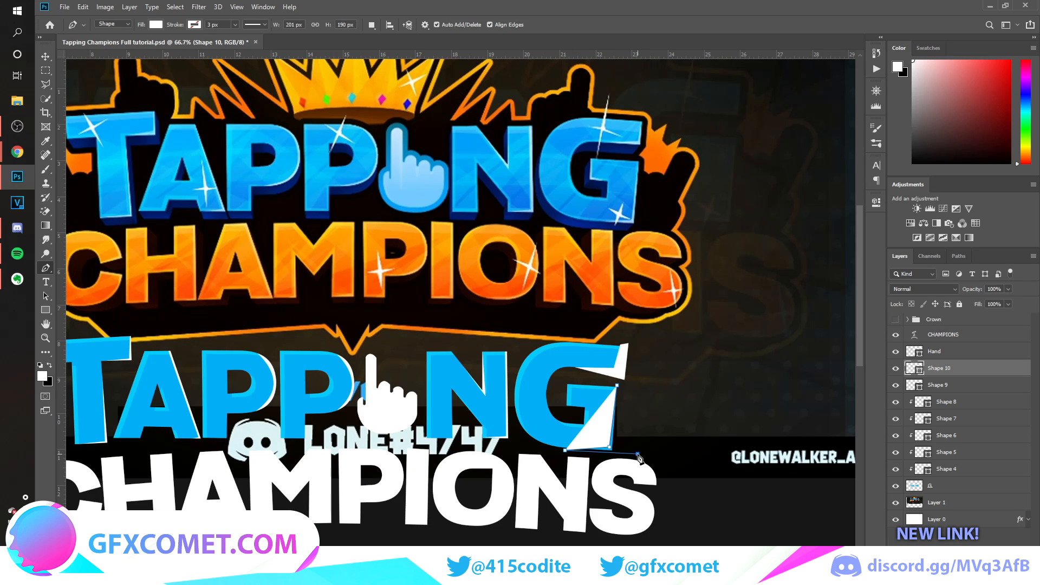
{"action": "left_click", "coordinate": [637, 454]}
{"action": "left_click", "coordinate": [618, 387]}
{"action": "key", "text": "Return"}
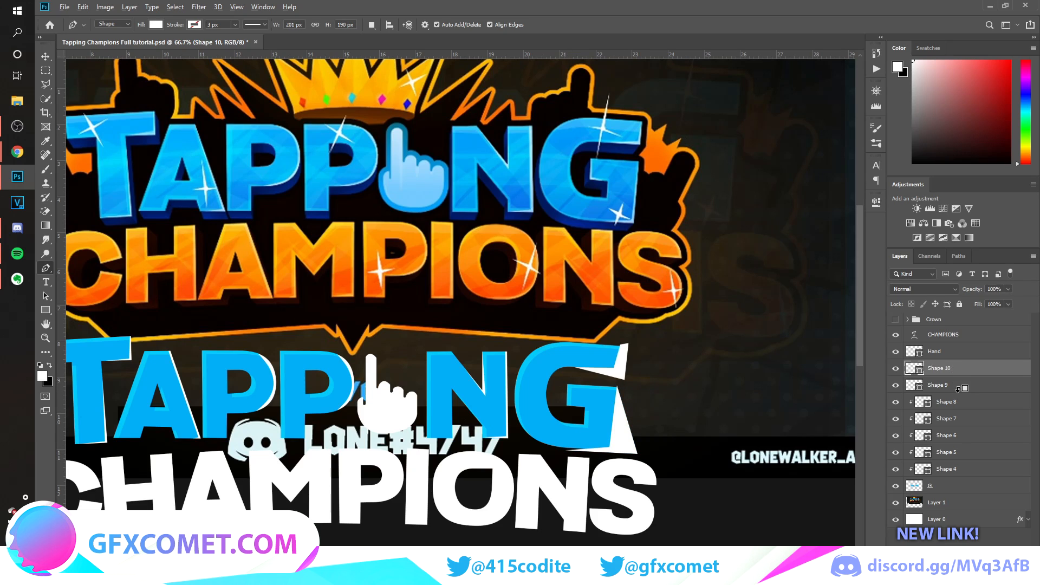
Clip both G highlight shapes, Shape 9 and Shape 10, to the TAPPING lettering.
{"action": "left_click", "coordinate": [962, 393], "text": "alt"}
{"action": "left_click", "coordinate": [970, 376], "text": "alt"}
{"action": "key", "text": "v"}
{"action": "key", "text": "ctrl+minus"}
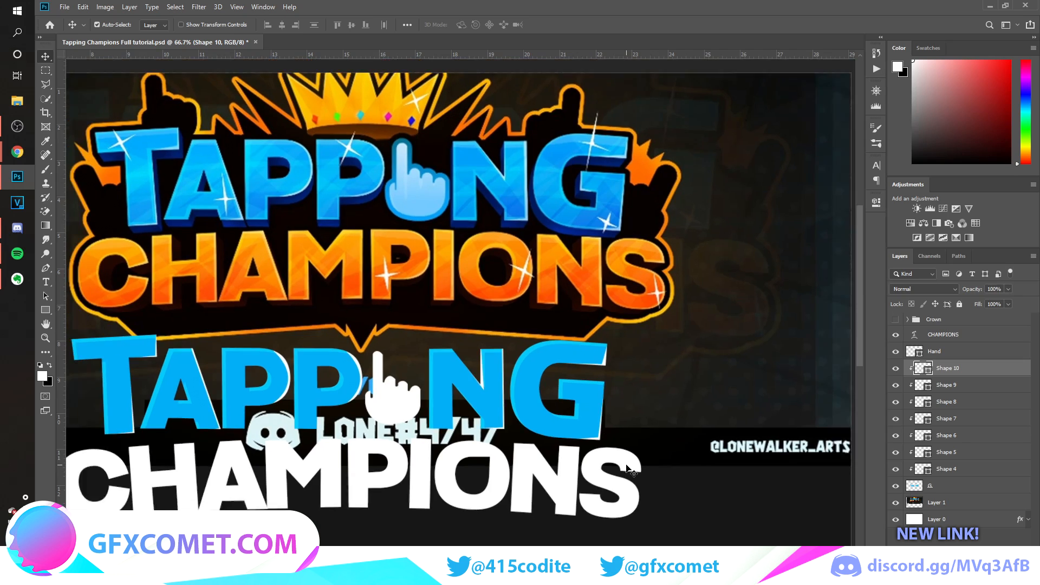
Merge the clipped highlight layers Shape 4 through Shape 10 into one layer and set its opacity to 58%.
{"action": "left_click", "coordinate": [975, 471], "text": "shift"}
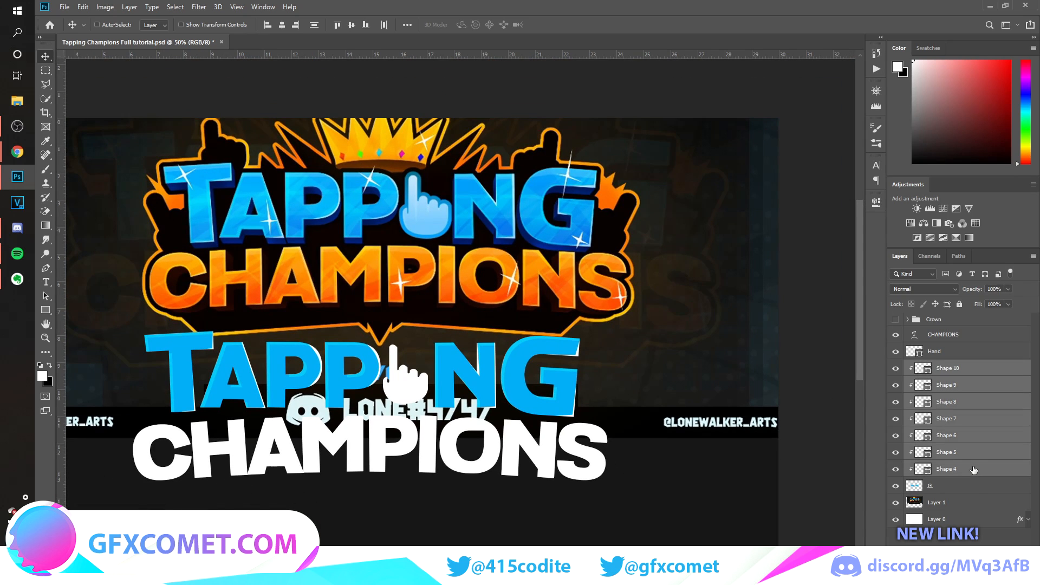
{"action": "key", "text": "ctrl+e"}
{"action": "key", "text": "ctrl+plus"}
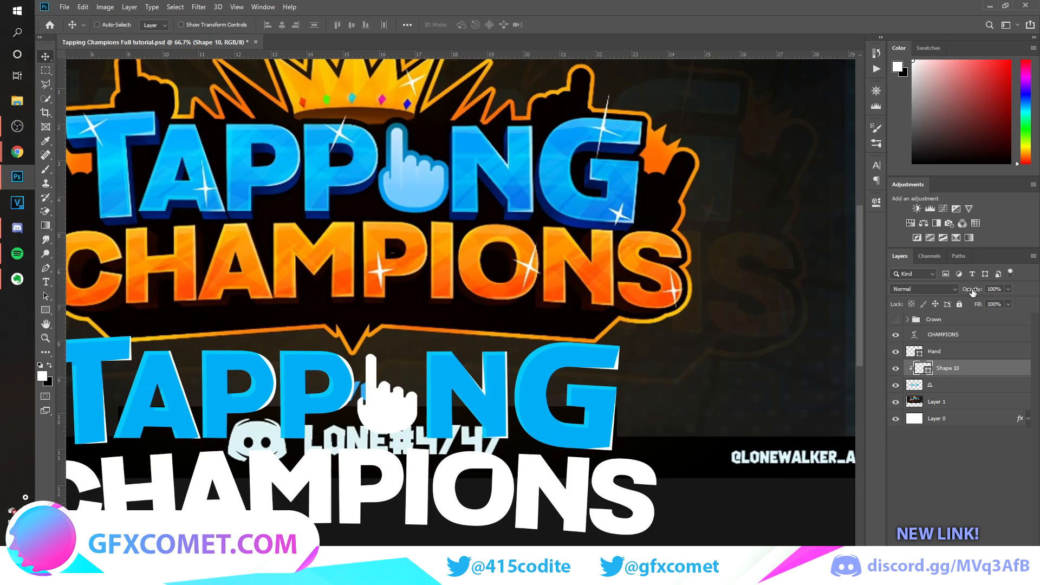
{"action": "left_click_drag", "start_coordinate": [973, 292], "coordinate": [954, 292]}
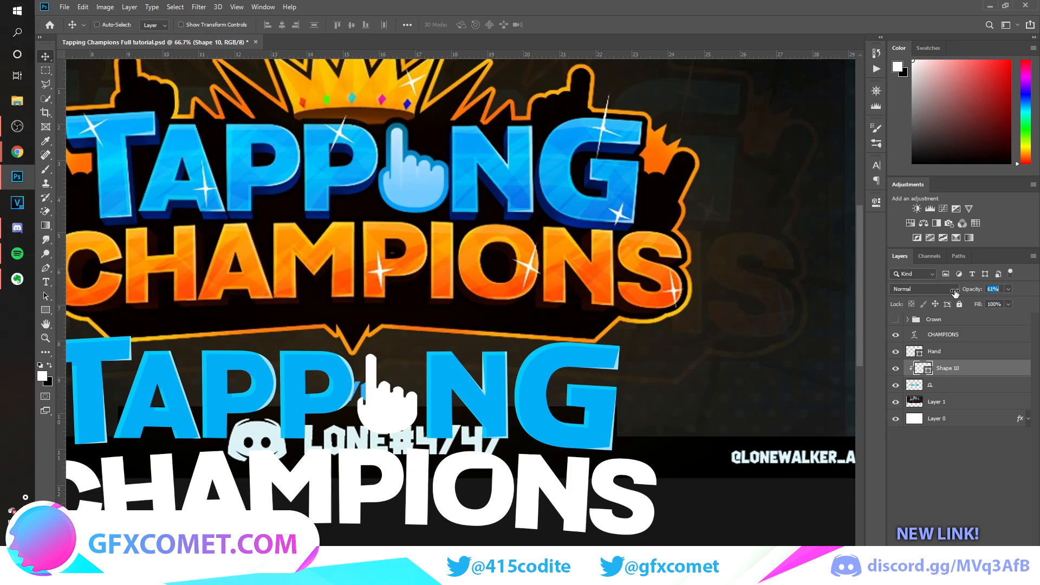
{"action": "left_click_drag", "start_coordinate": [954, 293], "coordinate": [953, 293]}
Hide the reference image on Layer 1.
{"action": "scroll", "coordinate": [575, 298], "scroll_direction": "left", "scroll_amount": 4}
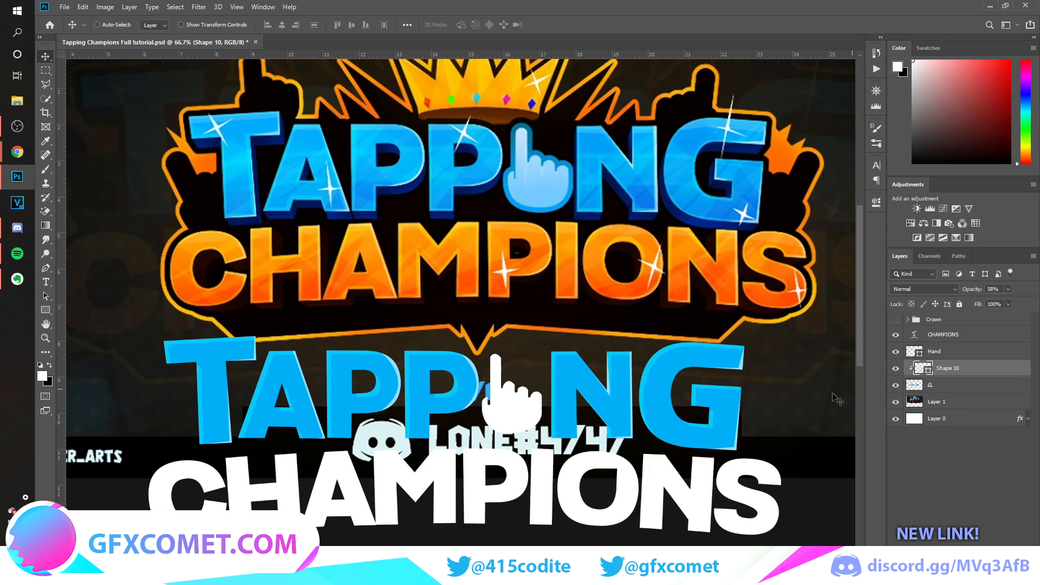
{"action": "left_click", "coordinate": [894, 406]}
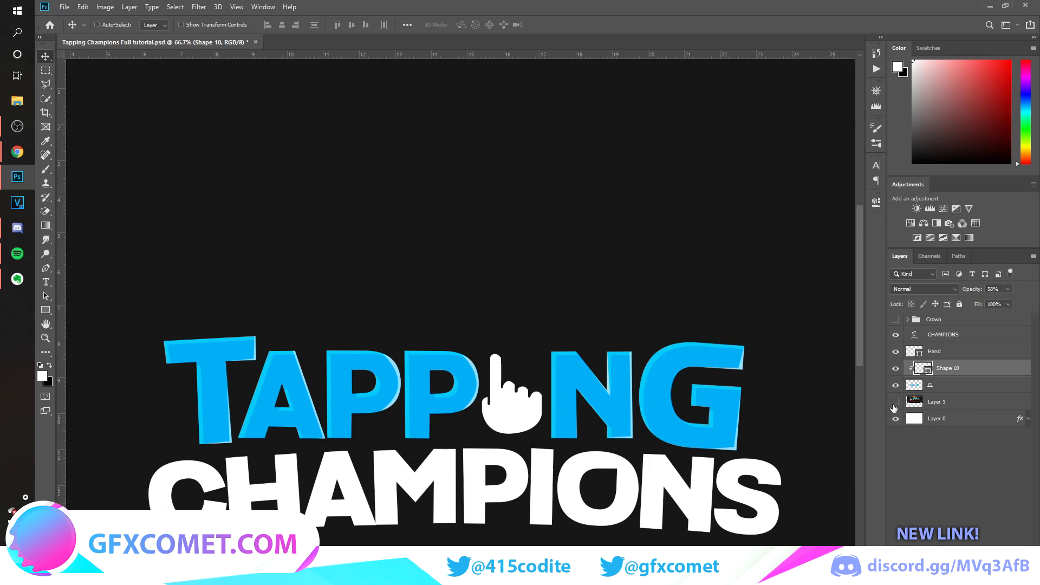
{"action": "left_click", "coordinate": [895, 385]}
{"action": "left_click", "coordinate": [895, 385]}
Merge the highlight layer with the blue TAPPING lettering layer and duplicate the merged layer.
{"action": "left_click", "coordinate": [956, 385]}
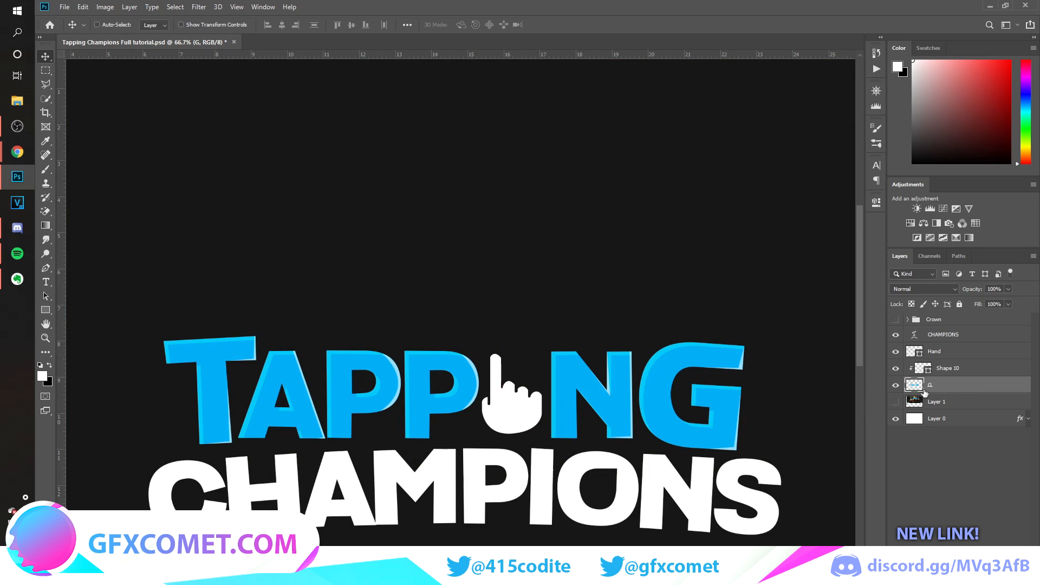
{"action": "left_click_drag", "start_coordinate": [948, 389], "coordinate": [963, 361]}
{"action": "key", "text": "ctrl+z"}
{"action": "left_click", "coordinate": [978, 375], "text": "ctrl"}
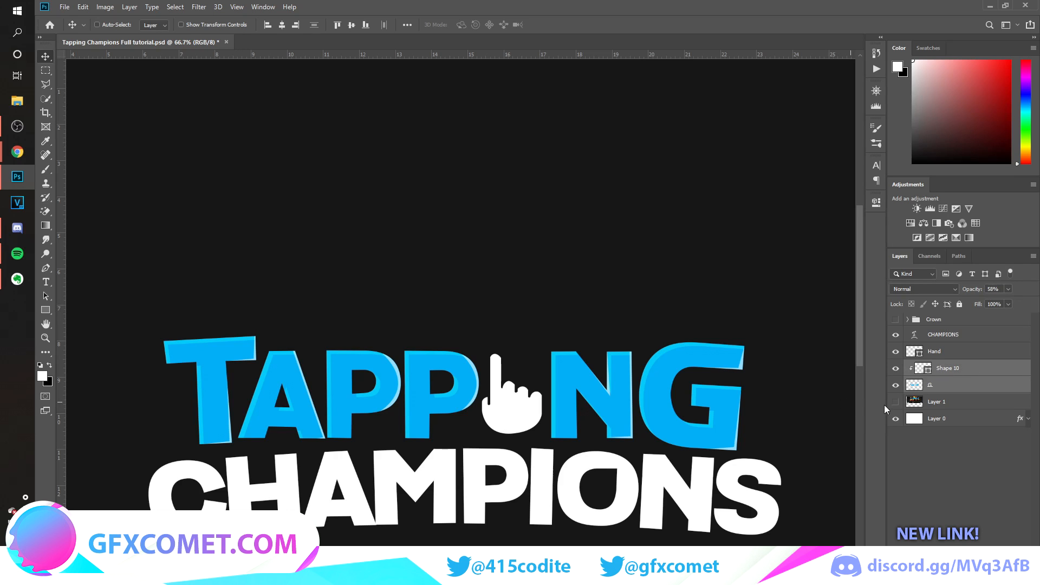
{"action": "key", "text": "ctrl+e"}
{"action": "mouse_move", "coordinate": [725, 368]}
{"action": "left_mouse_down"}
{"action": "mouse_move", "coordinate": [724, 244]}
{"action": "mouse_move", "coordinate": [744, 371]}
{"action": "left_mouse_up"}
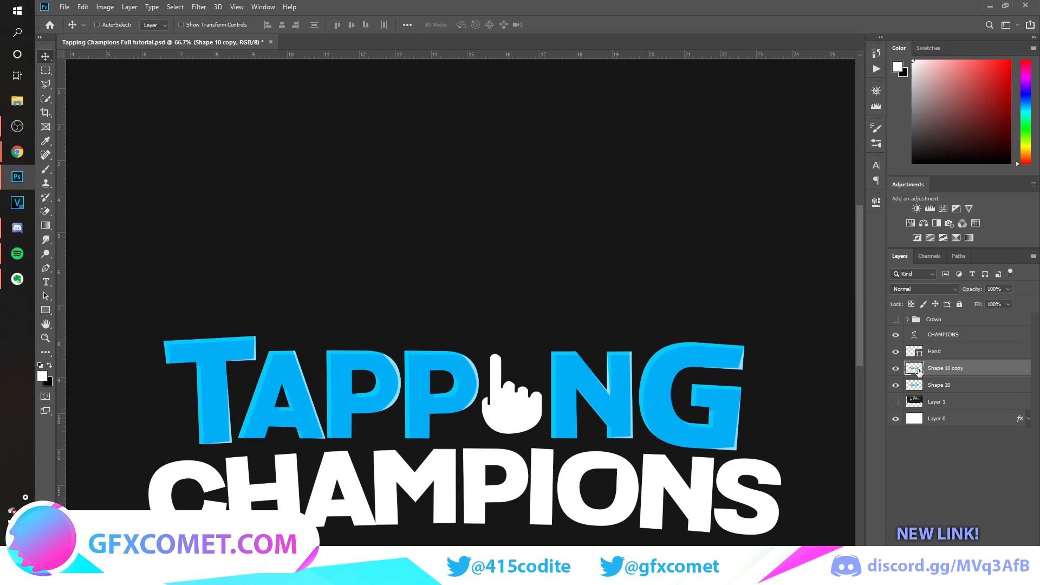
Load the duplicated TAPPING layer's outline as a selection and try contracting it by 15 pixels.
{"action": "left_click", "coordinate": [915, 369], "text": "ctrl"}
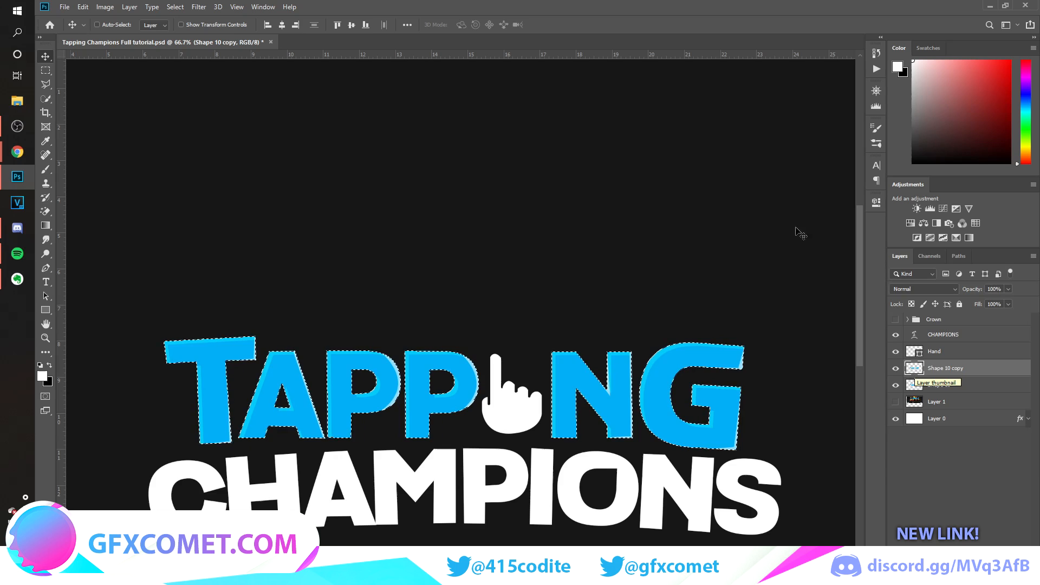
{"action": "left_click", "coordinate": [175, 7]}
{"action": "mouse_move", "coordinate": [241, 161]}
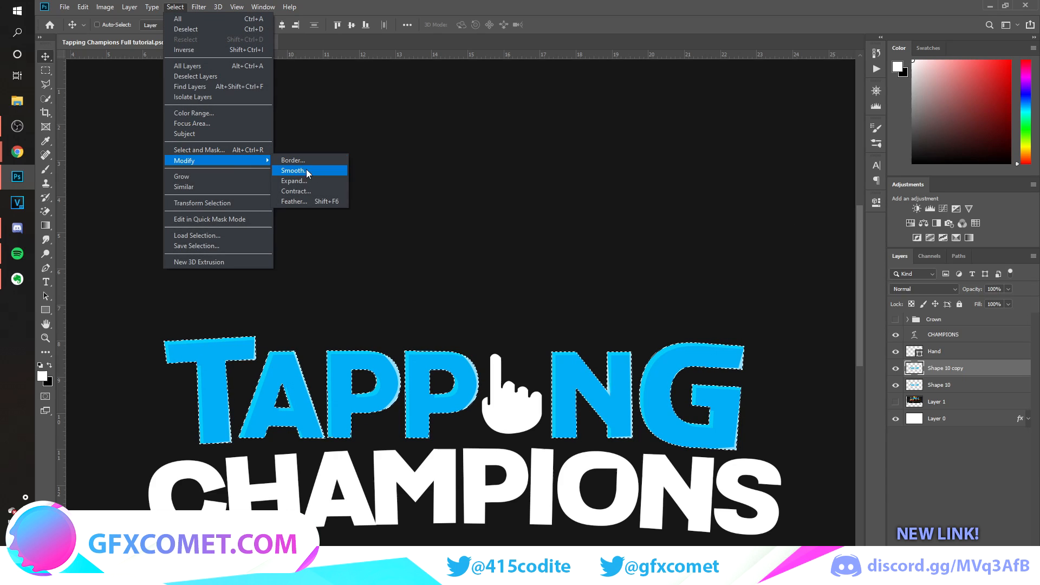
{"action": "left_click", "coordinate": [315, 191]}
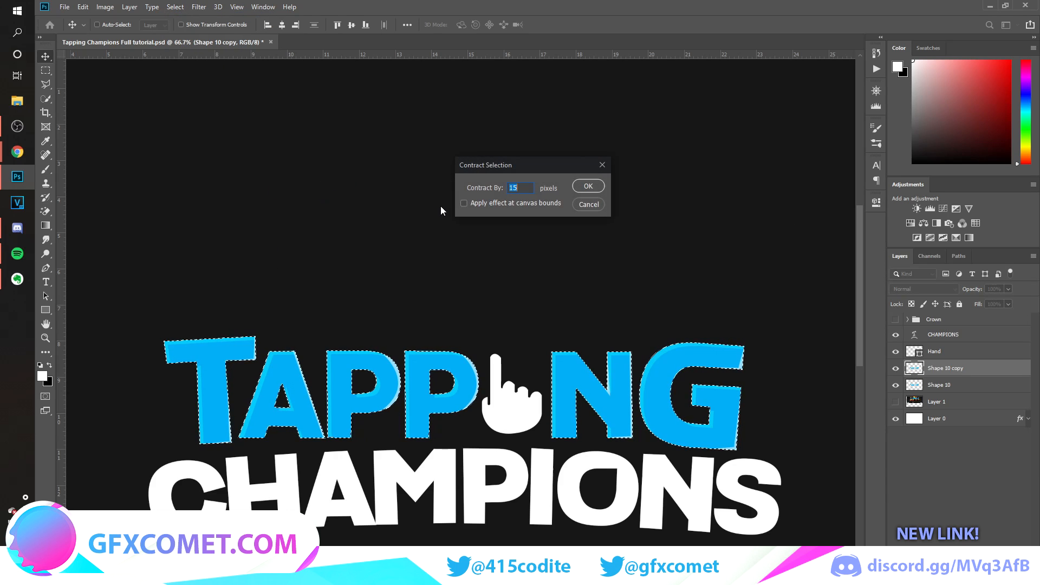
{"action": "key", "text": "Return"}
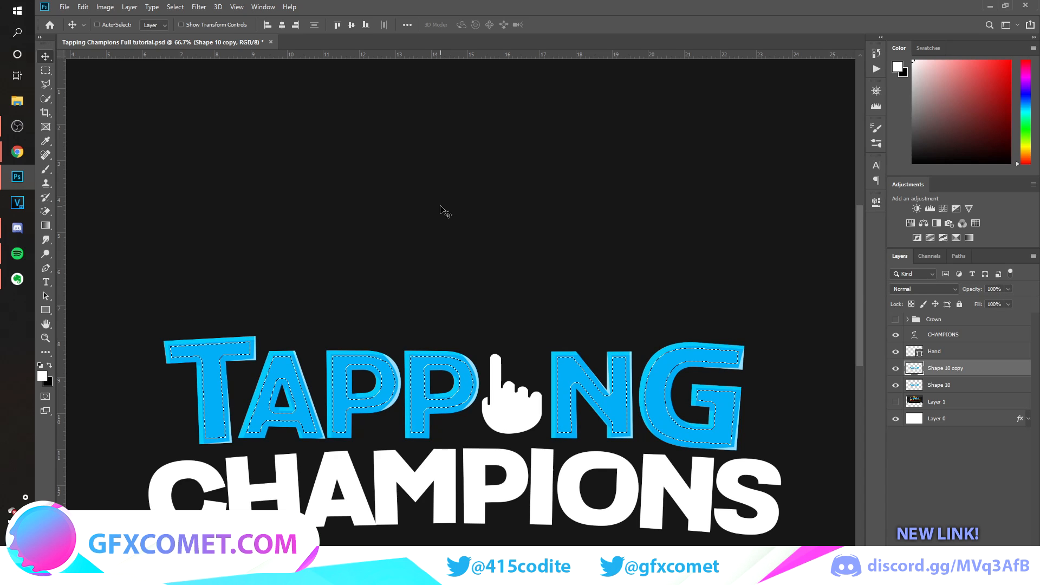
Try contracting the TAPPING selection by 10 pixels, and undo it.
{"action": "left_click", "coordinate": [175, 7]}
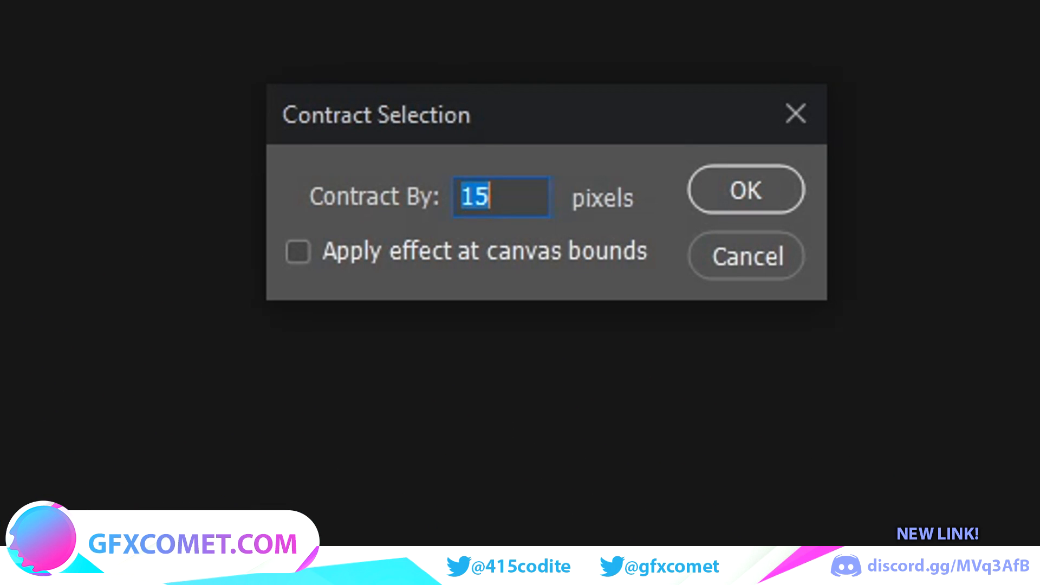
{"action": "type", "text": "10"}
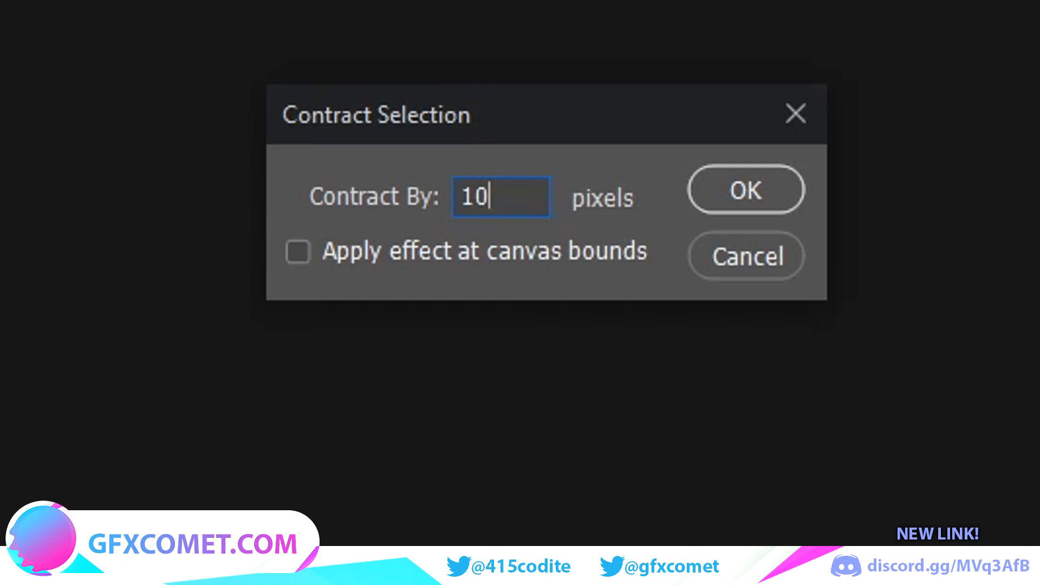
{"action": "left_click", "coordinate": [726, 193]}
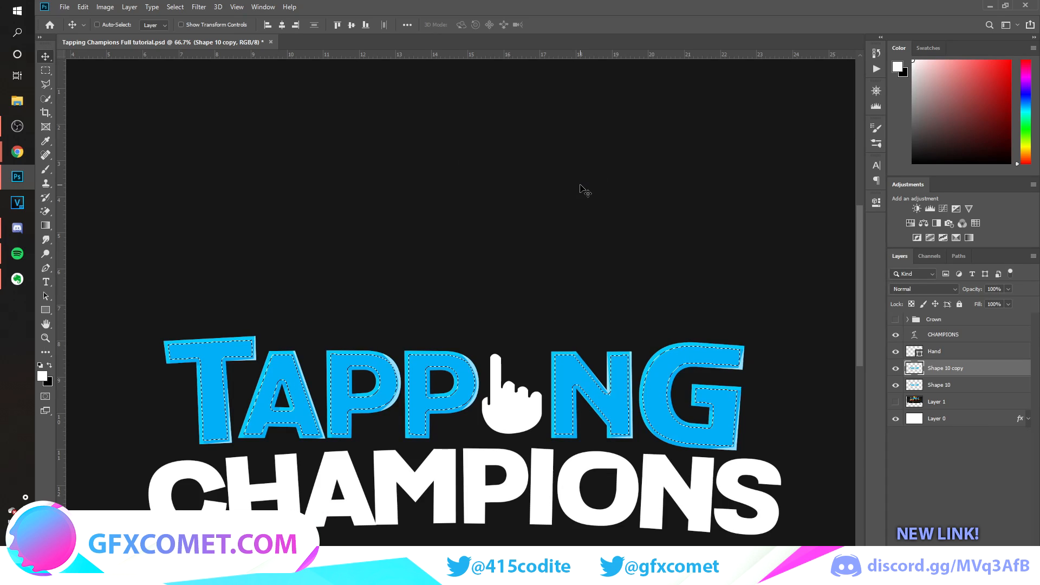
{"action": "key", "text": "ctrl+z"}
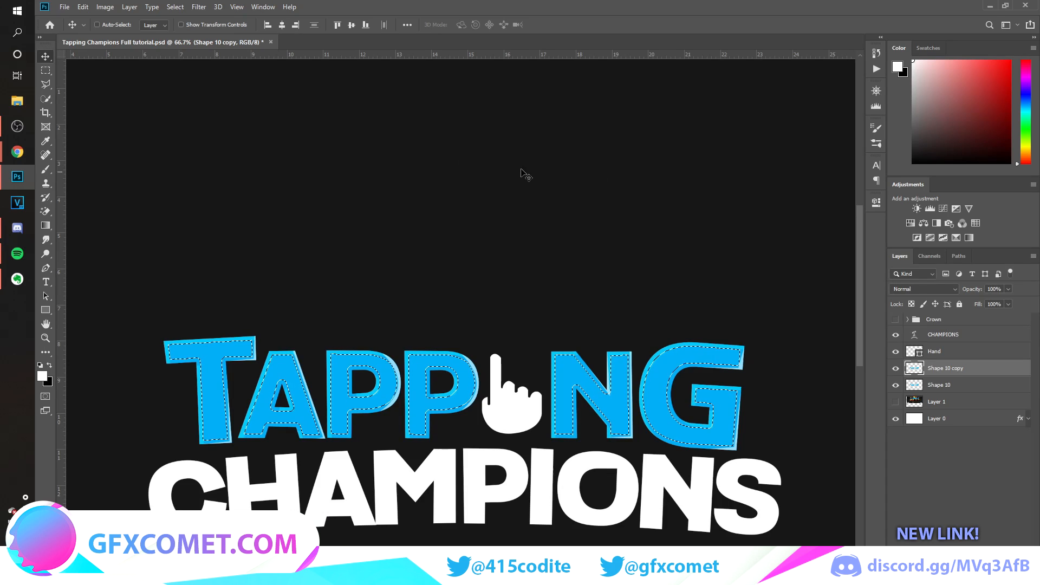
Contract the TAPPING selection by 10 pixels, delete the inner area from the duplicated layer and deselect.
{"action": "left_click", "coordinate": [175, 6]}
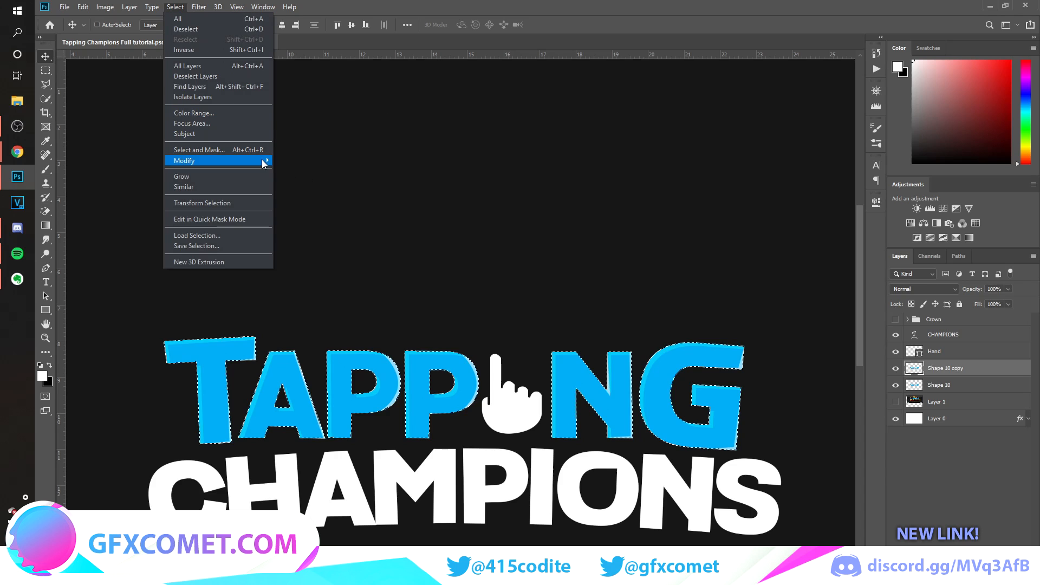
{"action": "mouse_move", "coordinate": [266, 161]}
{"action": "left_click", "coordinate": [319, 190]}
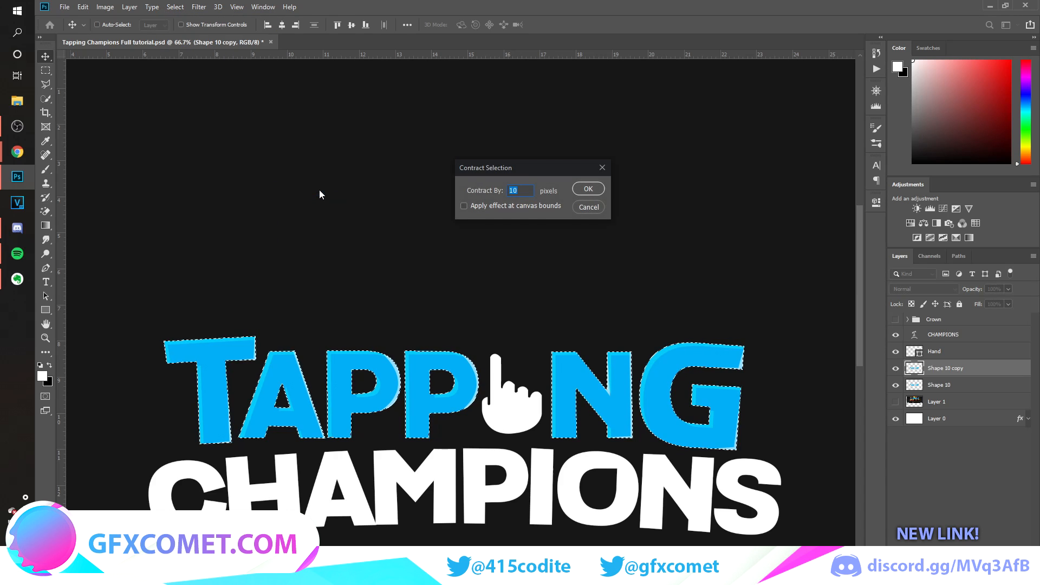
{"action": "key", "text": "Return"}
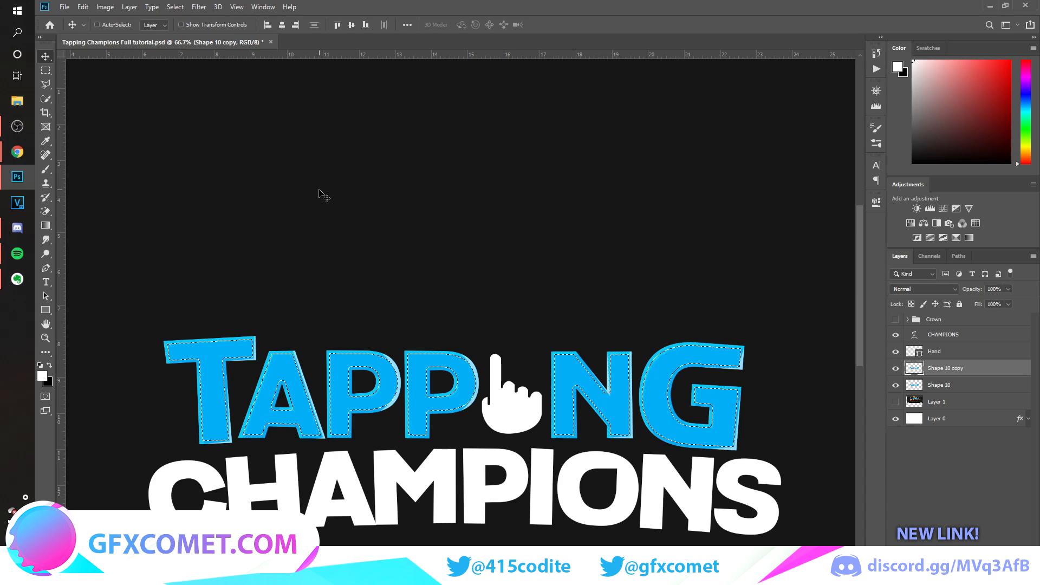
{"action": "key", "text": "Delete"}
{"action": "key", "text": "ctrl+d"}
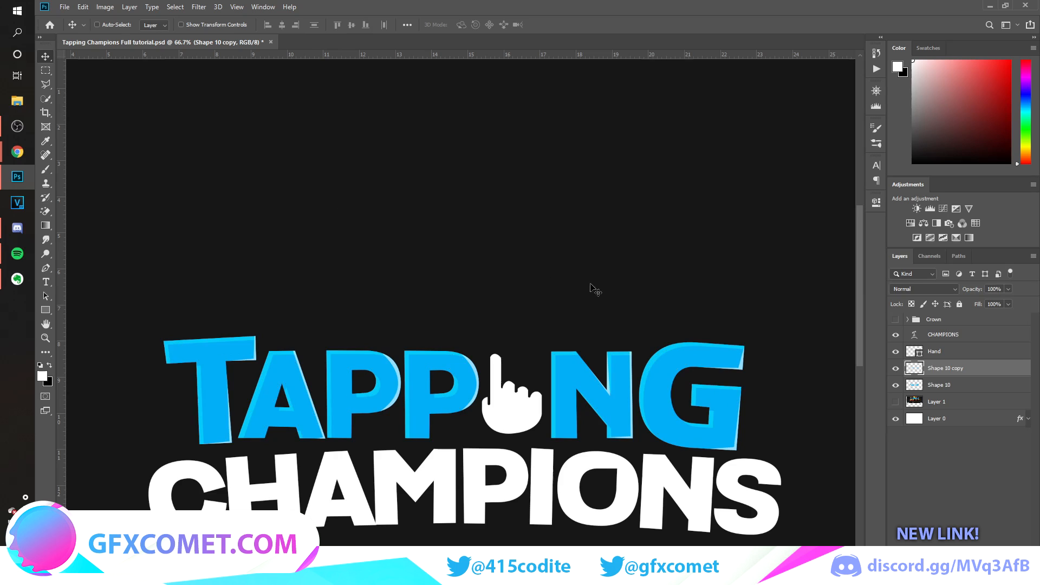
Apply a white Color Overlay at 100% opacity to the duplicated TAPPING outline layer.
{"action": "double_click", "coordinate": [1011, 374]}
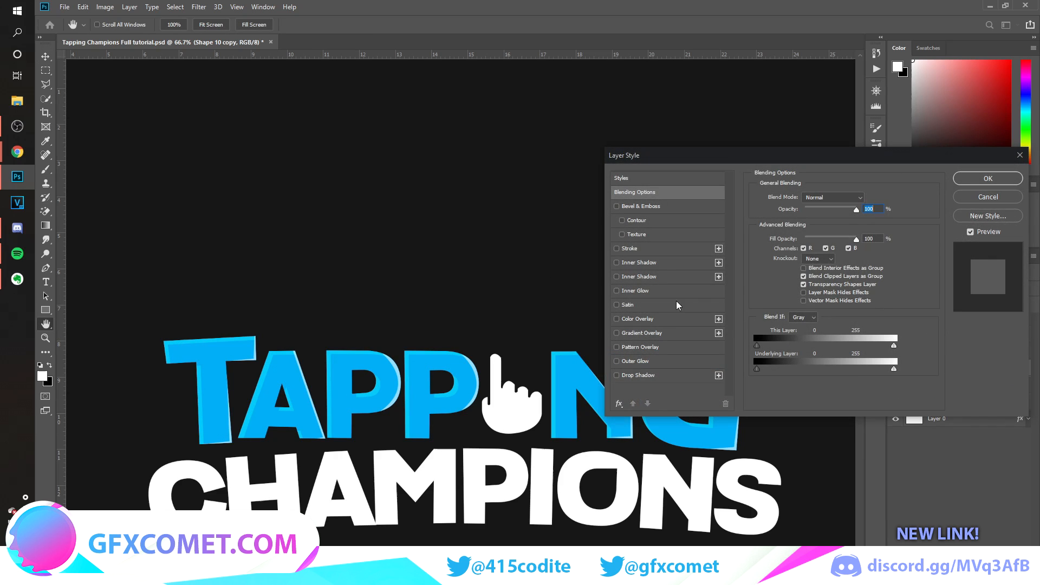
{"action": "left_click", "coordinate": [638, 319]}
{"action": "left_click", "coordinate": [862, 197]}
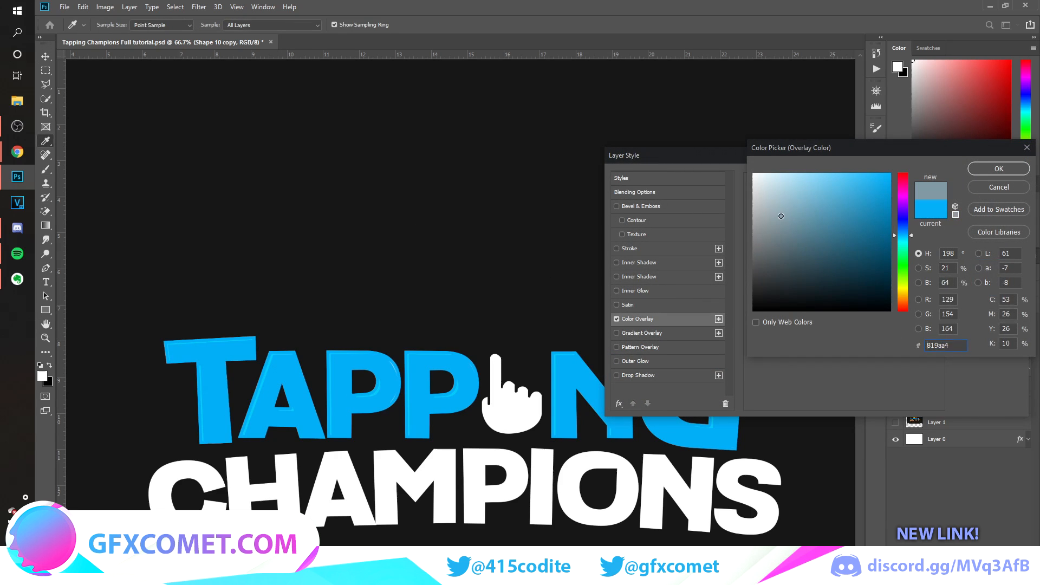
{"action": "left_click", "coordinate": [988, 172]}
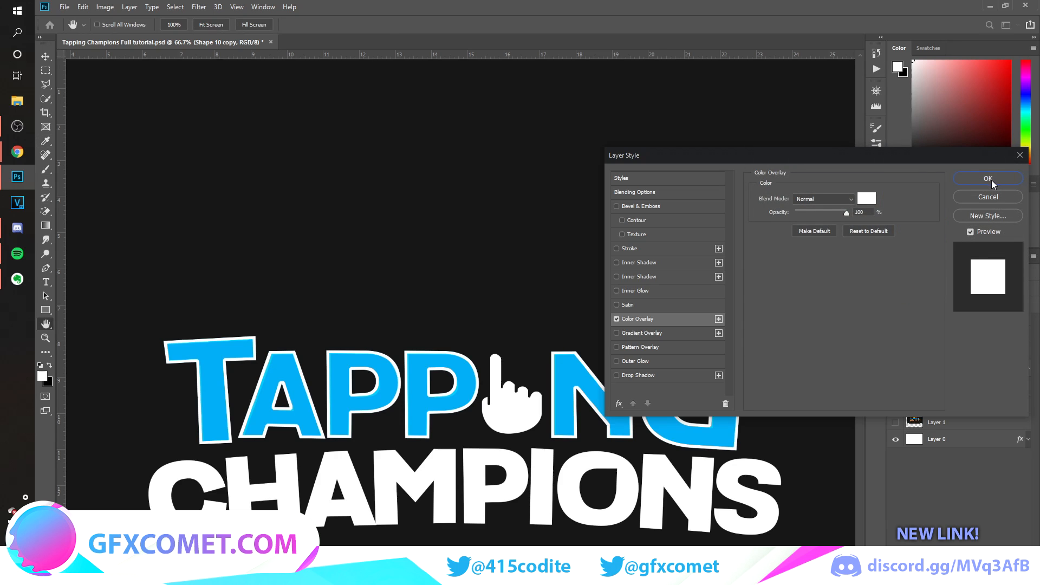
{"action": "left_click", "coordinate": [994, 175]}
Rasterize the outline layer's style and set the layer's blend mode to Overlay.
{"action": "right_click", "coordinate": [1029, 372]}
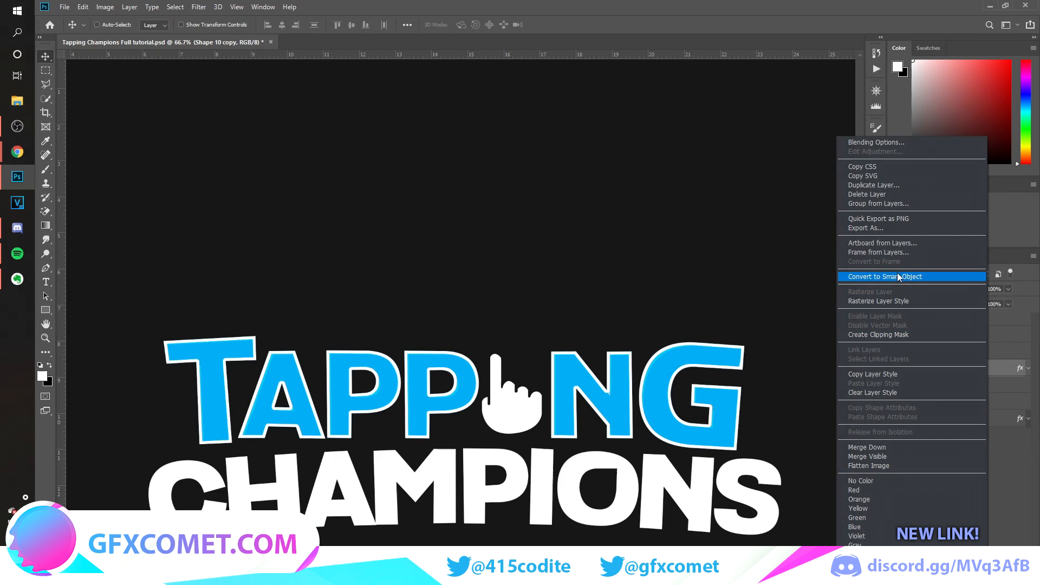
{"action": "left_click", "coordinate": [894, 302]}
{"action": "left_click", "coordinate": [931, 291]}
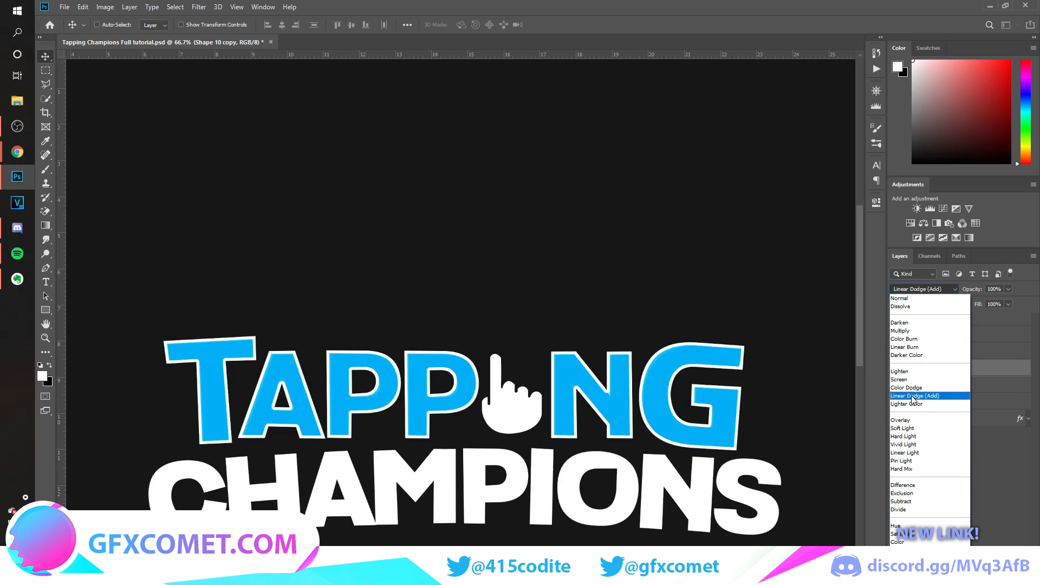
{"action": "left_click", "coordinate": [911, 421]}
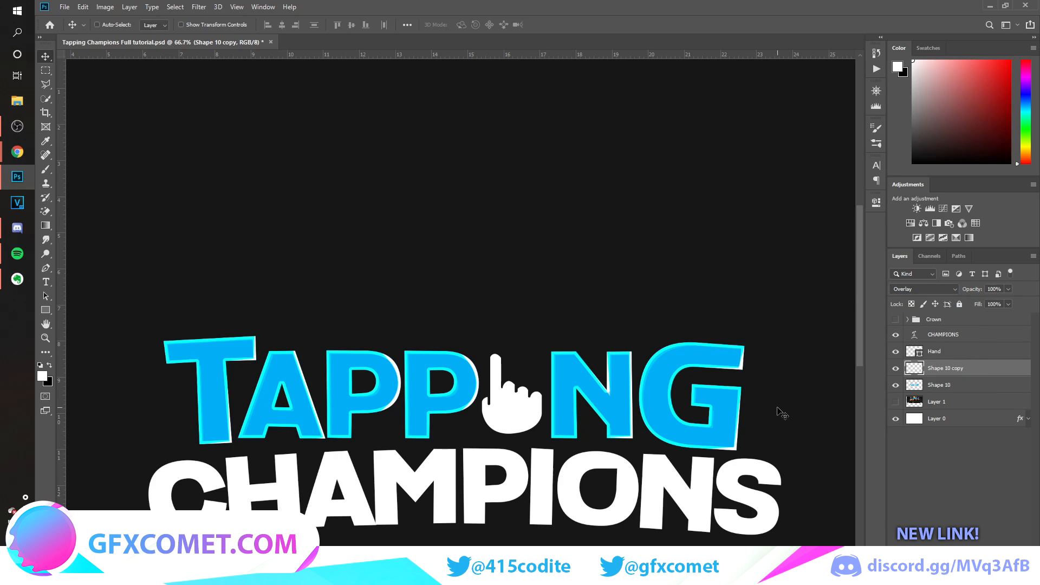
Partly erase the overlay outline through the middle of the TAPPING letters with a soft 150 px eraser.
{"action": "key", "text": "e"}
{"action": "right_click", "coordinate": [45, 211]}
{"action": "left_click", "coordinate": [81, 210]}
{"action": "key", "text": "bracketleft"}
{"action": "key", "text": "bracketleft"}
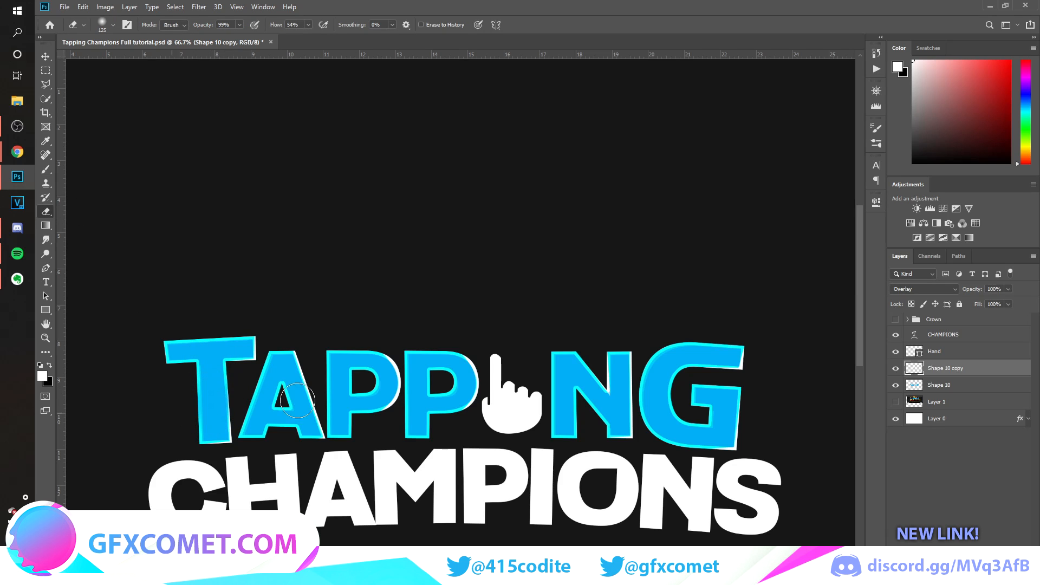
{"action": "key", "text": "bracketright"}
{"action": "mouse_move", "coordinate": [212, 361]}
{"action": "left_mouse_down"}
{"action": "mouse_move", "coordinate": [419, 407]}
{"action": "mouse_move", "coordinate": [411, 390]}
{"action": "mouse_move", "coordinate": [438, 386]}
{"action": "mouse_move", "coordinate": [446, 404]}
{"action": "mouse_move", "coordinate": [647, 417]}
{"action": "mouse_move", "coordinate": [638, 406]}
{"action": "mouse_move", "coordinate": [626, 461]}
{"action": "left_mouse_up"}
{"action": "mouse_move", "coordinate": [701, 348]}
{"action": "left_mouse_down"}
{"action": "mouse_move", "coordinate": [669, 389]}
{"action": "mouse_move", "coordinate": [658, 371]}
{"action": "mouse_move", "coordinate": [698, 455]}
{"action": "left_mouse_up"}
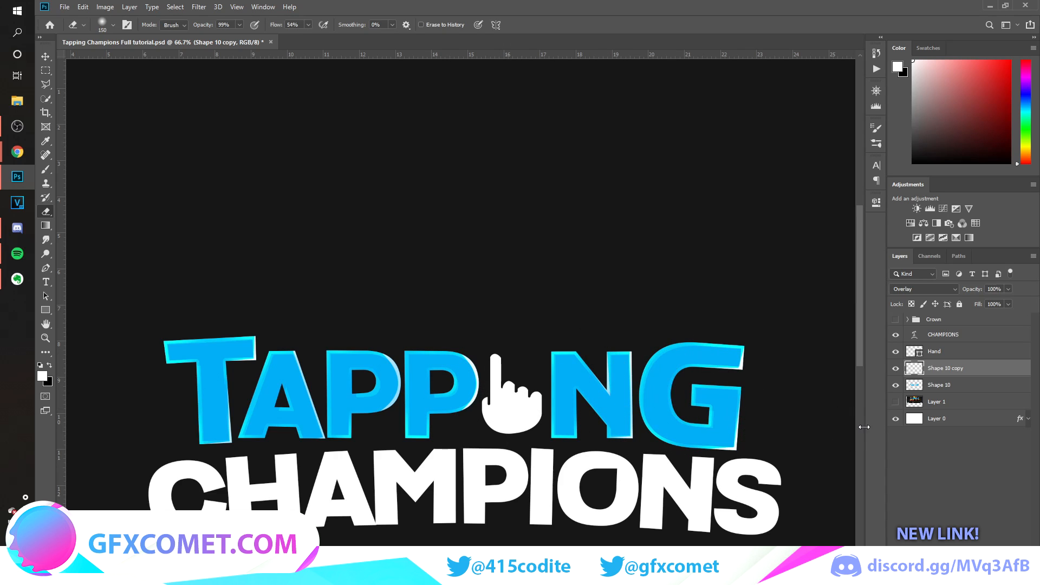
{"action": "key", "text": "v"}
Draw a closed zigzag Pen shape over the lower half of TAPPING, on a new layer clipped to the blue lettering.
{"action": "key", "text": "ctrl+minus"}
{"action": "key", "text": "ctrl+plus"}
{"action": "scroll", "coordinate": [714, 378], "scroll_direction": "down", "scroll_amount": 1}
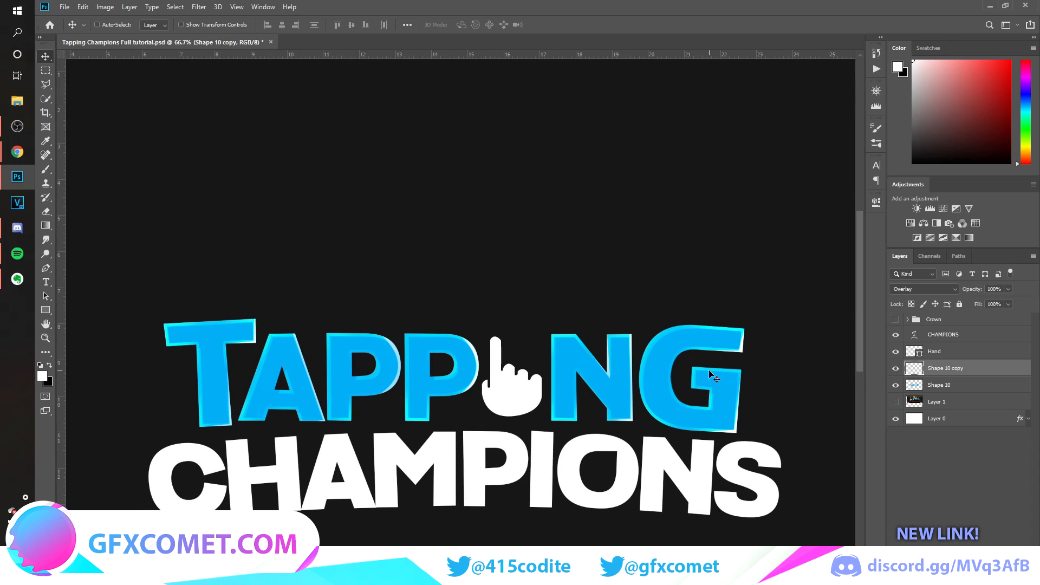
{"action": "left_click", "coordinate": [932, 386]}
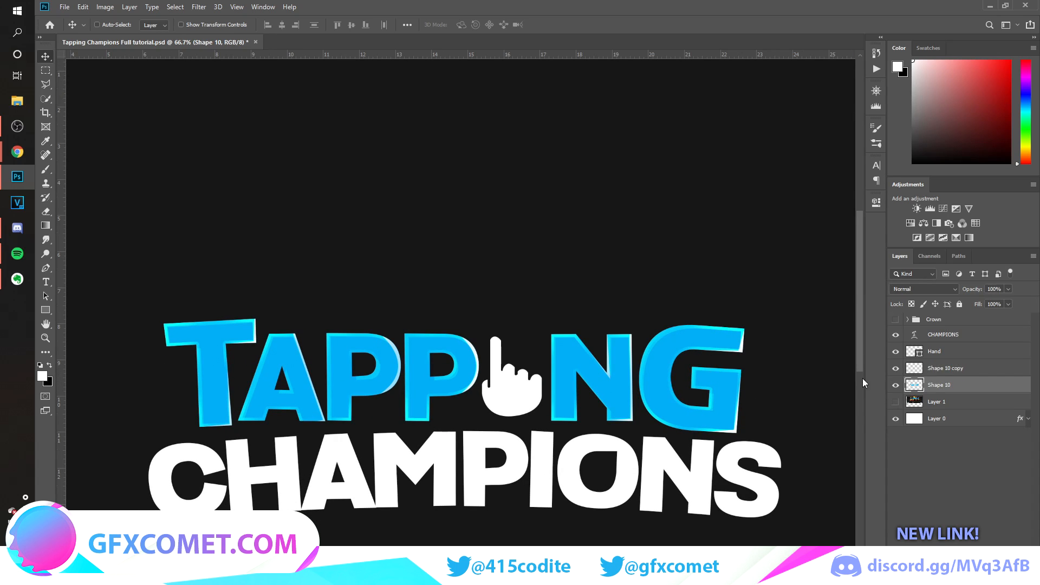
{"action": "left_click", "coordinate": [45, 267]}
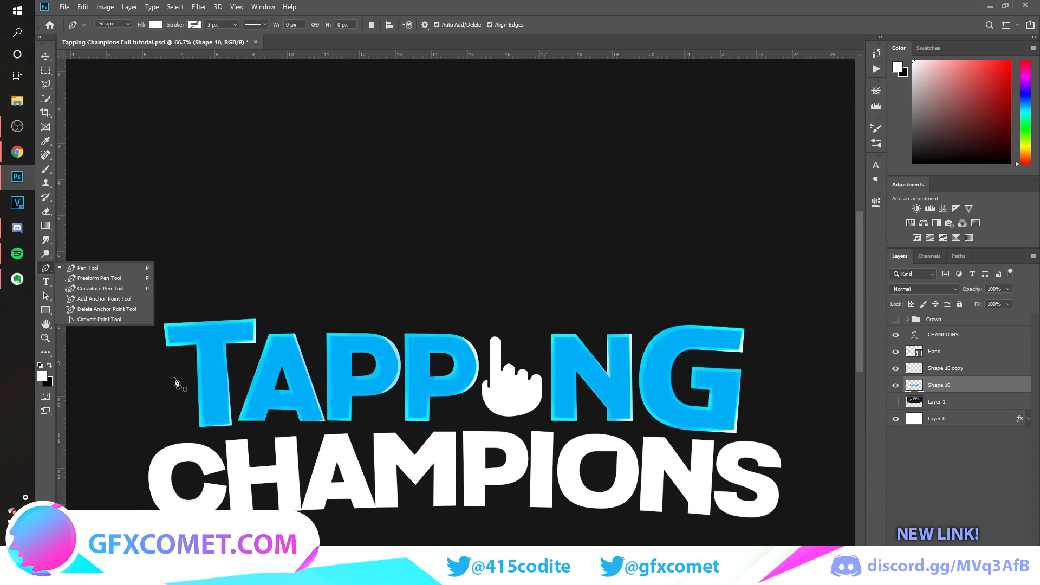
{"action": "left_click", "coordinate": [87, 268]}
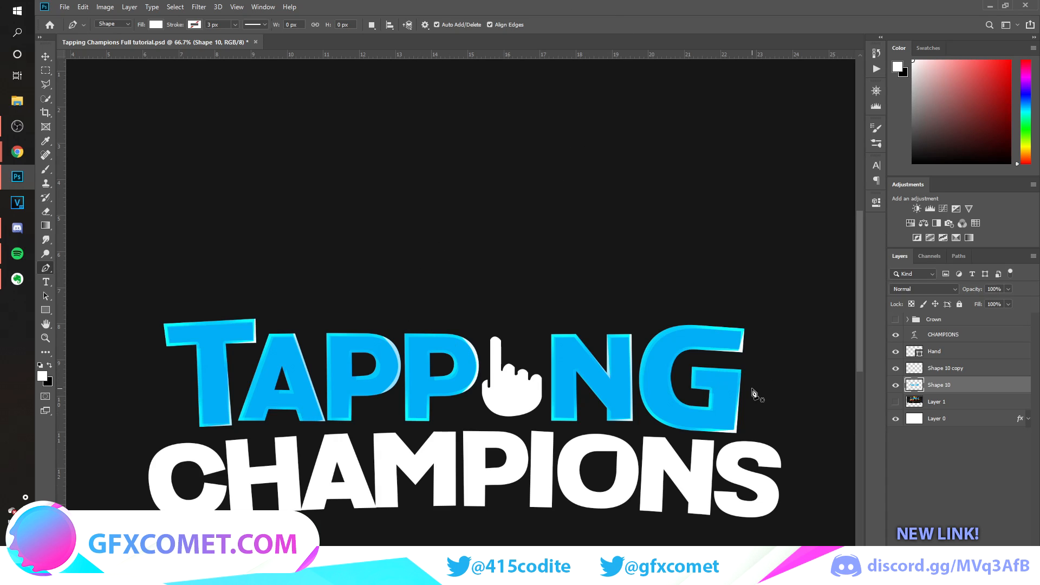
{"action": "key", "text": "ctrl+shift+alt+n"}
{"action": "left_click", "coordinate": [957, 391], "text": "alt"}
{"action": "left_click", "coordinate": [223, 375]}
{"action": "left_click", "coordinate": [284, 392]}
{"action": "left_click", "coordinate": [339, 372]}
{"action": "left_click", "coordinate": [414, 397]}
{"action": "left_click", "coordinate": [497, 376]}
{"action": "left_click", "coordinate": [571, 404]}
{"action": "left_click", "coordinate": [628, 382]}
{"action": "left_click", "coordinate": [690, 401]}
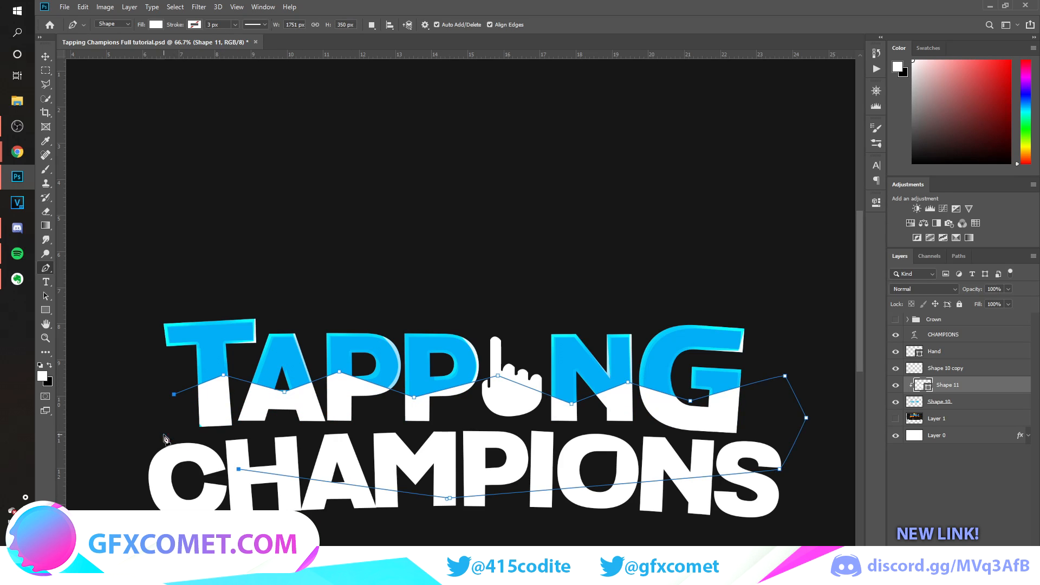
{"action": "left_click", "coordinate": [164, 435]}
{"action": "left_click", "coordinate": [174, 395]}
Recolour the clipped zigzag shape dark, then set it to Overlay at 36% opacity.
{"action": "key", "text": "v"}
{"action": "double_click", "coordinate": [923, 385]}
{"action": "left_click_drag", "start_coordinate": [813, 271], "coordinate": [802, 336]}
{"action": "left_click", "coordinate": [998, 169]}
{"action": "left_click", "coordinate": [924, 289]}
{"action": "left_click", "coordinate": [915, 418]}
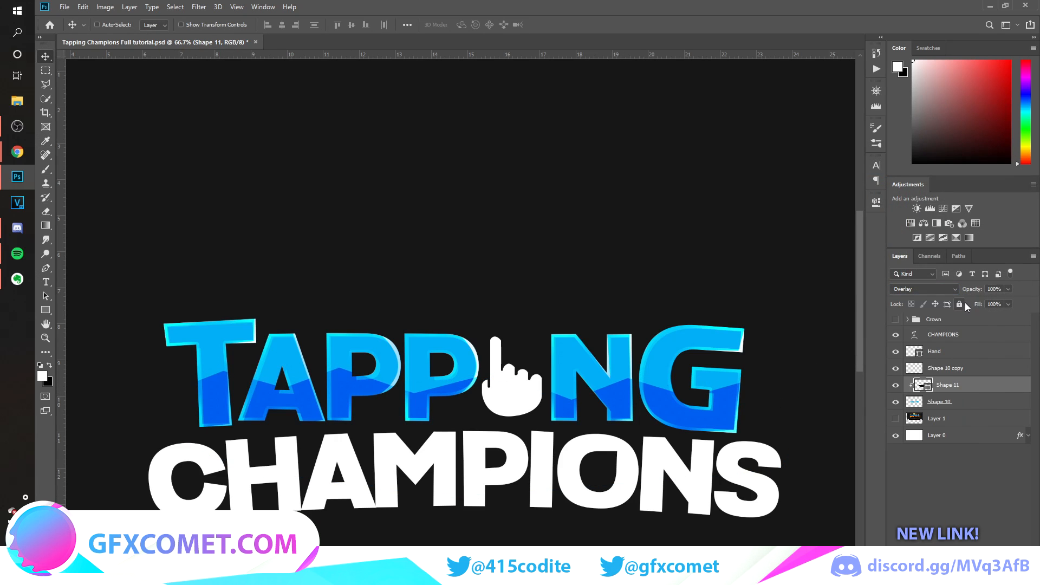
{"action": "left_click_drag", "start_coordinate": [954, 293], "coordinate": [935, 293]}
Rasterize the zigzag shape and softly erase parts of it over the N and G.
{"action": "key", "text": "e"}
{"action": "left_click", "coordinate": [726, 346]}
{"action": "key", "text": "Return"}
{"action": "left_click_drag", "start_coordinate": [621, 404], "coordinate": [612, 373]}
{"action": "left_click_drag", "start_coordinate": [724, 393], "coordinate": [705, 412]}
Create four offset copies of the translucent zigzag layer across TAPPING, softening their edges with the eraser.
{"action": "key", "text": "v"}
{"action": "mouse_move", "coordinate": [687, 359]}
{"action": "left_mouse_down"}
{"action": "mouse_move", "coordinate": [678, 405]}
{"action": "mouse_move", "coordinate": [686, 399]}
{"action": "mouse_move", "coordinate": [671, 414]}
{"action": "left_mouse_up"}
{"action": "left_click_drag", "start_coordinate": [762, 422], "coordinate": [710, 404]}
{"action": "key", "text": "e"}
{"action": "left_click_drag", "start_coordinate": [626, 434], "coordinate": [671, 404]}
{"action": "key", "text": "v"}
{"action": "mouse_move", "coordinate": [720, 398]}
{"action": "left_mouse_down"}
{"action": "mouse_move", "coordinate": [731, 406]}
{"action": "mouse_move", "coordinate": [555, 359]}
{"action": "mouse_move", "coordinate": [613, 356]}
{"action": "mouse_move", "coordinate": [680, 433]}
{"action": "mouse_move", "coordinate": [672, 385]}
{"action": "left_mouse_up"}
{"action": "key", "text": "e"}
{"action": "key", "text": "v"}
{"action": "left_click_drag", "start_coordinate": [673, 385], "coordinate": [679, 416]}
{"action": "scroll", "coordinate": [681, 416], "scroll_direction": "left", "scroll_amount": 6}
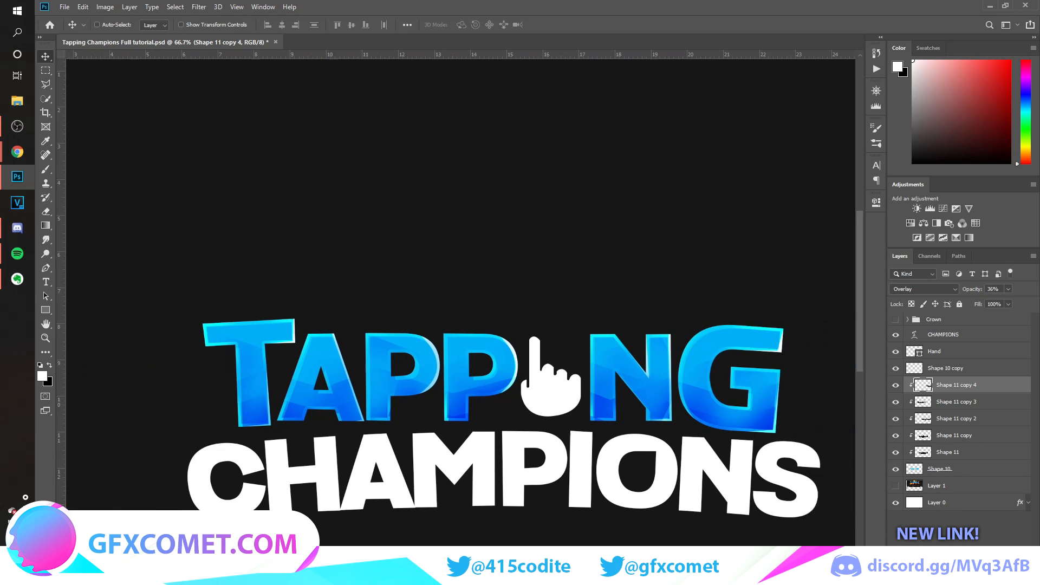
Paint a soft white glow across the middle of TAPPING with a 175 px brush on a new clipped layer.
{"action": "scroll", "coordinate": [681, 416], "scroll_direction": "right", "scroll_amount": 1}
{"action": "key", "text": "ctrl+shift+alt+n"}
{"action": "key", "text": "ctrl+alt+g"}
{"action": "key", "text": "b"}
{"action": "key", "text": "bracketleft"}
{"action": "key", "text": "bracketleft"}
{"action": "key", "text": "bracketleft"}
{"action": "key", "text": "bracketleft"}
{"action": "key", "text": "bracketleft"}
{"action": "key", "text": "bracketleft"}
{"action": "key", "text": "bracketleft"}
{"action": "key", "text": "bracketleft"}
{"action": "key", "text": "bracketleft"}
{"action": "key", "text": "bracketleft"}
{"action": "key", "text": "bracketleft"}
{"action": "key", "text": "bracketleft"}
{"action": "key", "text": "bracketleft"}
{"action": "key", "text": "bracketleft"}
{"action": "key", "text": "bracketleft"}
{"action": "key", "text": "bracketleft"}
{"action": "key", "text": "bracketleft"}
{"action": "key", "text": "bracketleft"}
{"action": "key", "text": "bracketleft"}
{"action": "key", "text": "bracketleft"}
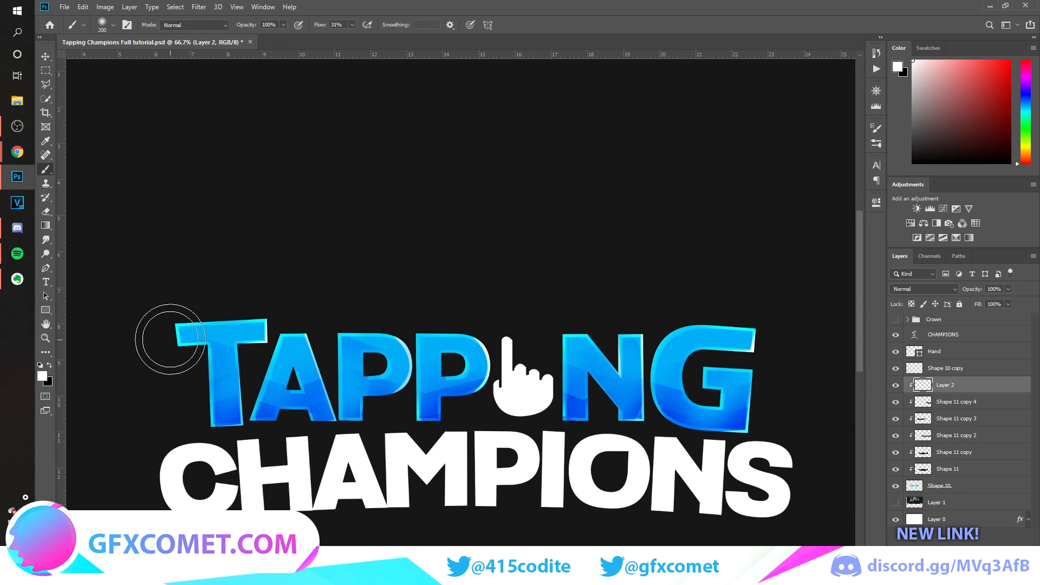
{"action": "key", "text": "bracketright"}
{"action": "key", "text": "bracketright"}
{"action": "key", "text": "bracketright"}
{"action": "key", "text": "bracketright"}
{"action": "mouse_move", "coordinate": [190, 356]}
{"action": "left_mouse_down"}
{"action": "mouse_move", "coordinate": [294, 371]}
{"action": "mouse_move", "coordinate": [251, 359]}
{"action": "mouse_move", "coordinate": [361, 371]}
{"action": "mouse_move", "coordinate": [564, 358]}
{"action": "mouse_move", "coordinate": [722, 370]}
{"action": "mouse_move", "coordinate": [719, 350]}
{"action": "mouse_move", "coordinate": [773, 358]}
{"action": "mouse_move", "coordinate": [725, 350]}
{"action": "mouse_move", "coordinate": [716, 353]}
{"action": "mouse_move", "coordinate": [775, 394]}
{"action": "left_mouse_up"}
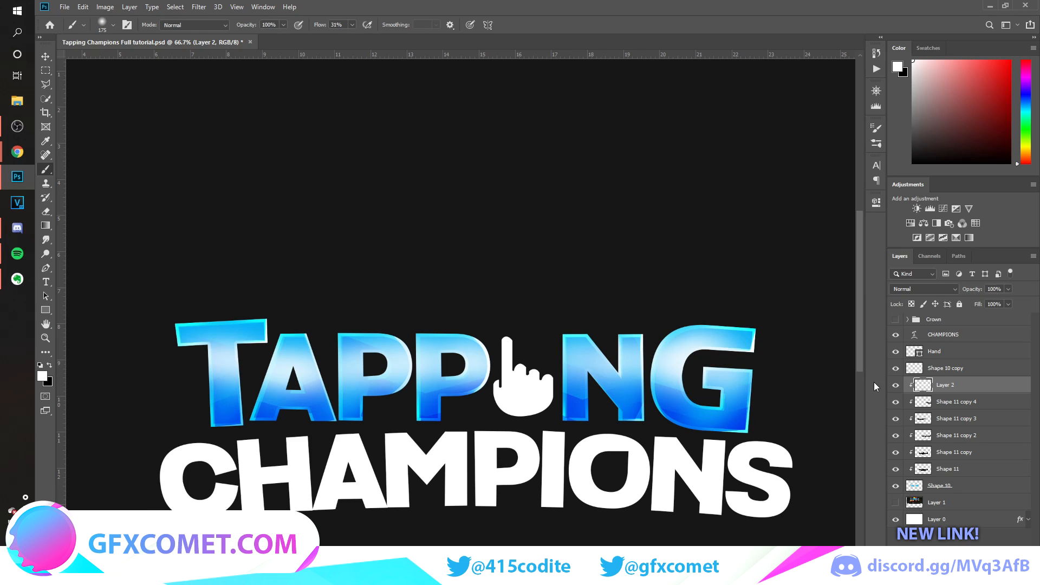
Set the white glow layer's blend mode to Overlay and duplicate the layer.
{"action": "key", "text": "v"}
{"action": "left_click", "coordinate": [924, 289]}
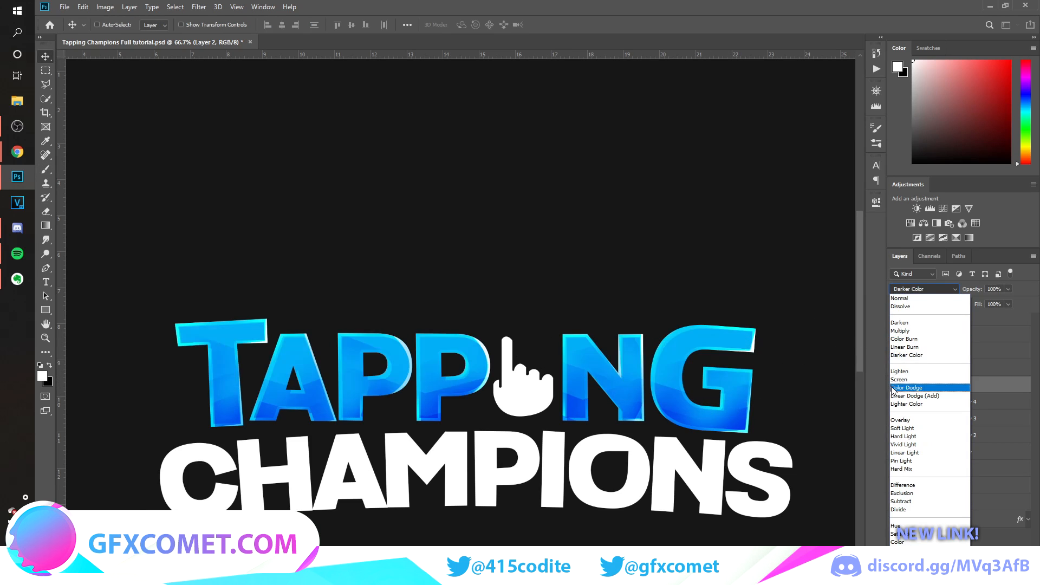
{"action": "left_click", "coordinate": [900, 421]}
{"action": "key", "text": "ctrl+j"}
Set the duplicated glow to Normal at about 32% opacity and lower the original glow's opacity to 33%.
{"action": "left_click", "coordinate": [924, 289]}
{"action": "left_click", "coordinate": [969, 293]}
{"action": "left_click_drag", "start_coordinate": [978, 291], "coordinate": [954, 294]}
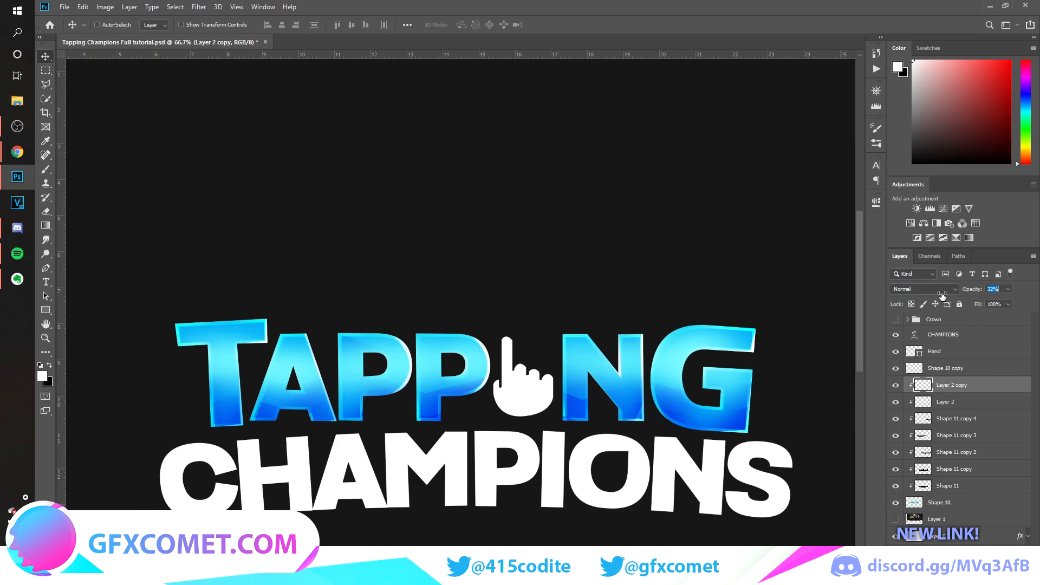
{"action": "left_click", "coordinate": [948, 405]}
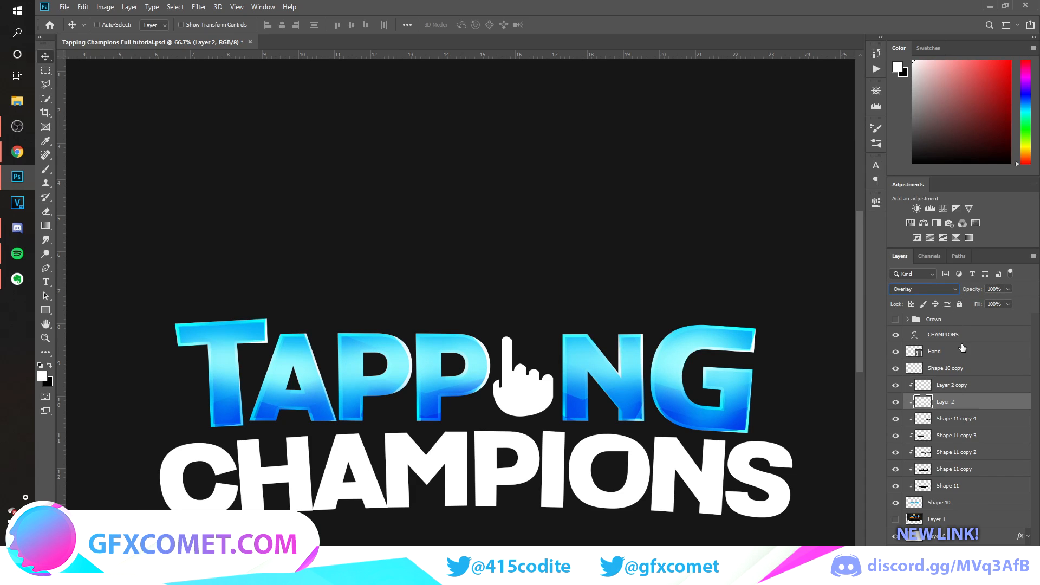
{"action": "left_click_drag", "start_coordinate": [969, 290], "coordinate": [804, 291]}
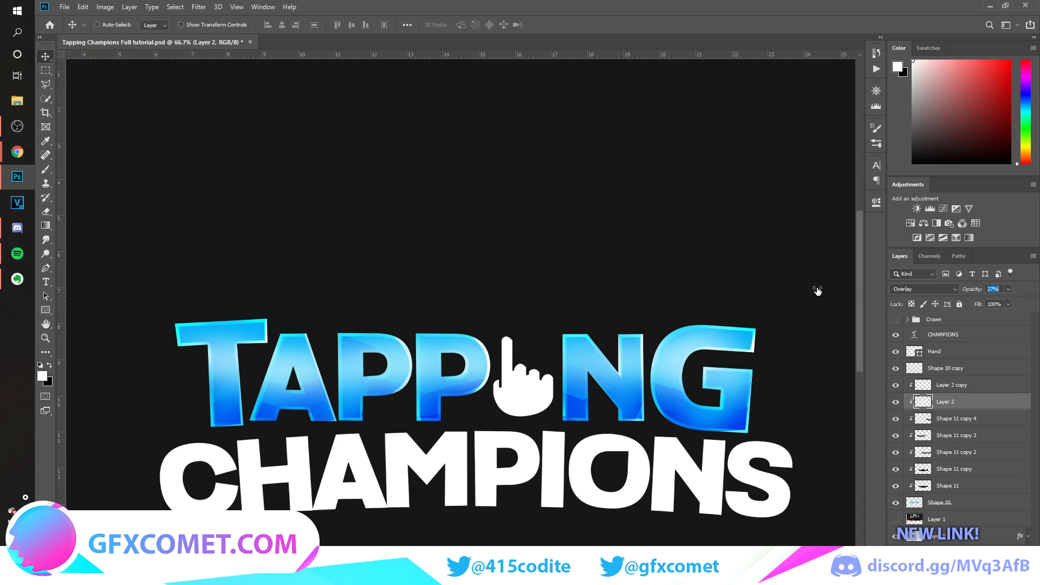
{"action": "key", "text": "ctrl+minus"}
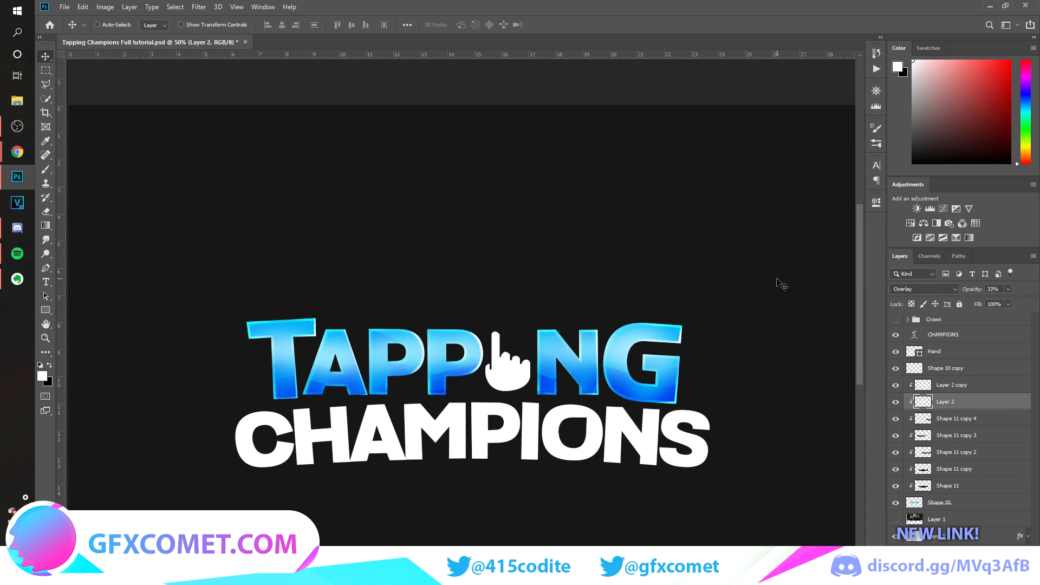
Compare the lettering with and without its outline highlight, and merge all TAPPING lettering and effect layers into one.
{"action": "left_click", "coordinate": [896, 368]}
{"action": "left_click", "coordinate": [896, 368]}
{"action": "left_click", "coordinate": [896, 352]}
{"action": "left_click", "coordinate": [896, 352]}
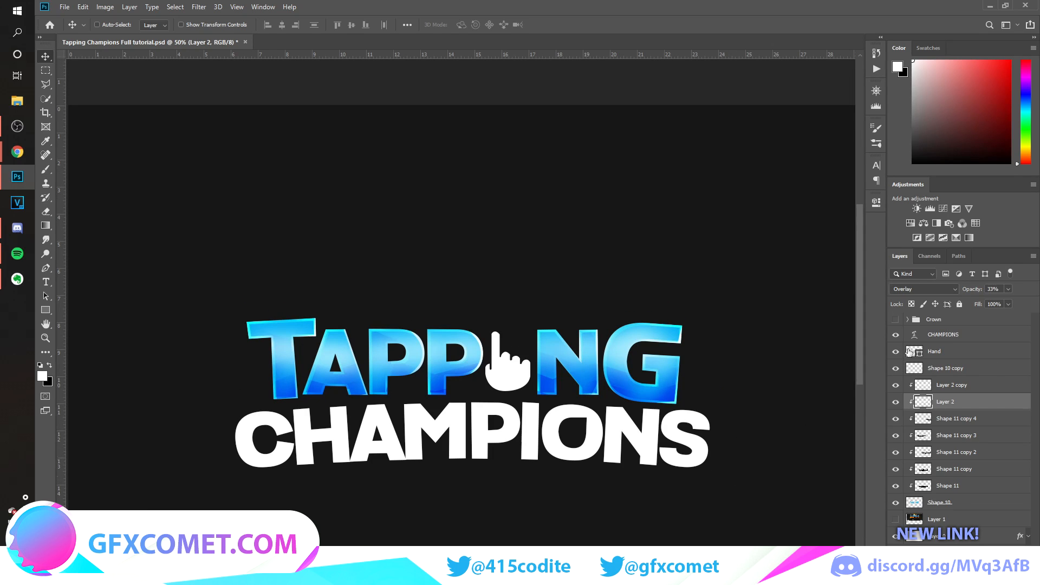
{"action": "left_click", "coordinate": [960, 374]}
{"action": "left_click", "coordinate": [959, 504], "text": "shift"}
{"action": "key", "text": "ctrl+e"}
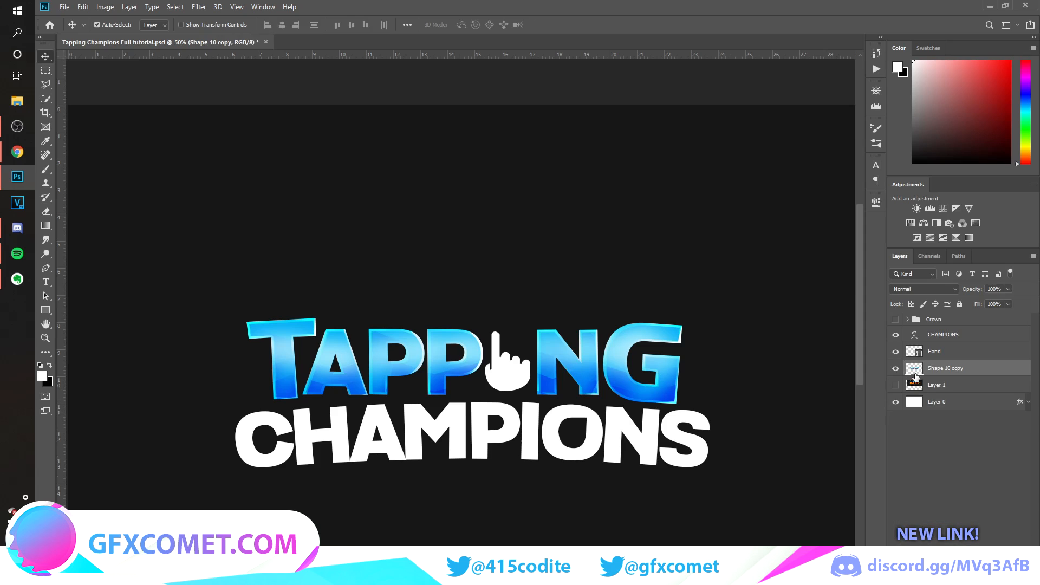
Duplicate the merged TAPPING layer, place the copy beneath the original and hide the CHAMPIONS text.
{"action": "left_click", "coordinate": [900, 371]}
{"action": "left_click", "coordinate": [900, 371]}
{"action": "key", "text": "ctrl+j"}
{"action": "left_click_drag", "start_coordinate": [967, 371], "coordinate": [953, 391]}
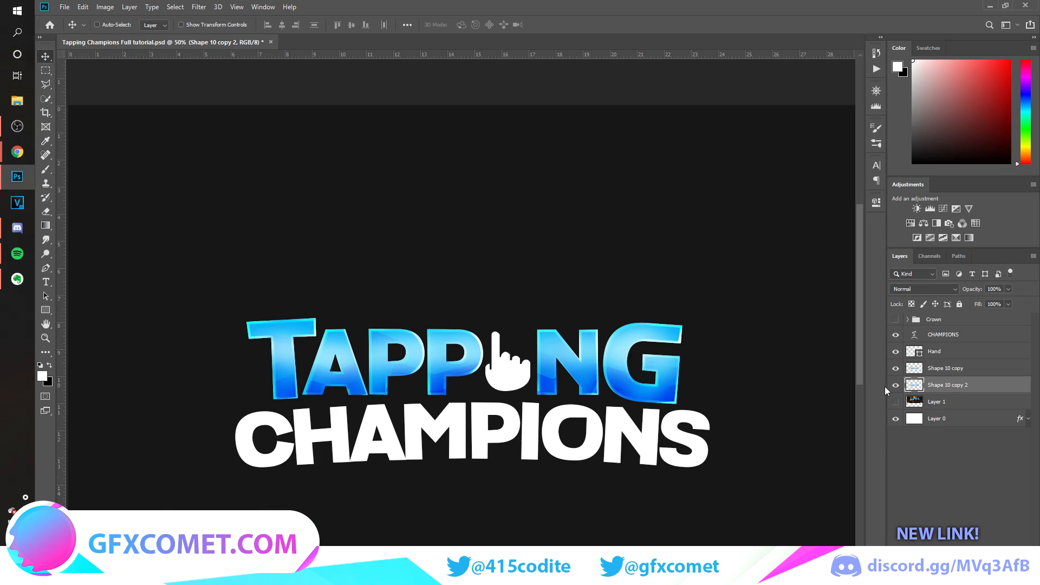
{"action": "left_click", "coordinate": [896, 336]}
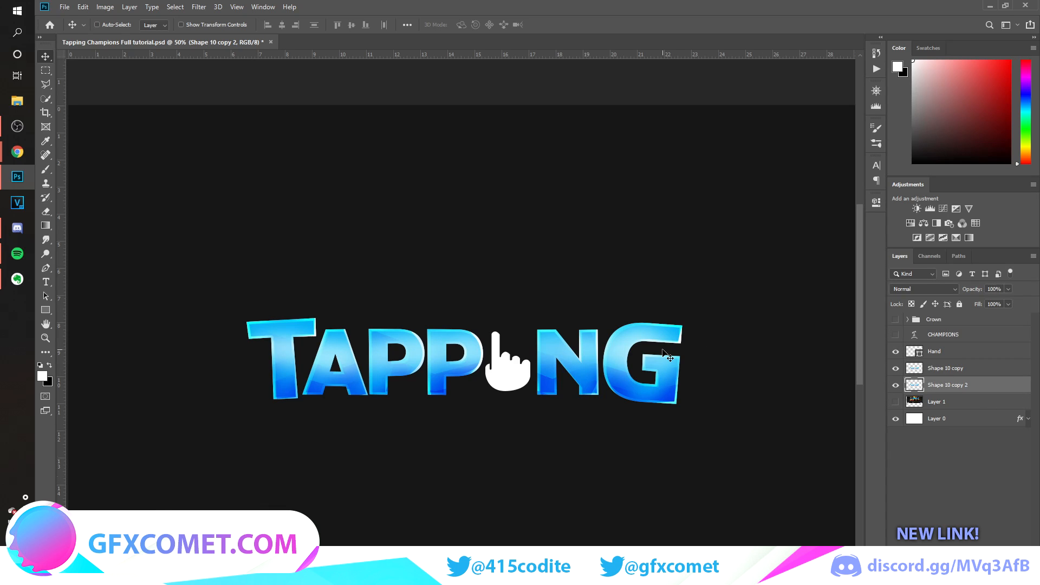
Move the lower TAPPING copy down 30 px and scale it to about 92.8% around its centre.
{"action": "key", "text": "shift+Down"}
{"action": "key", "text": "shift+Down"}
{"action": "key", "text": "shift+Down"}
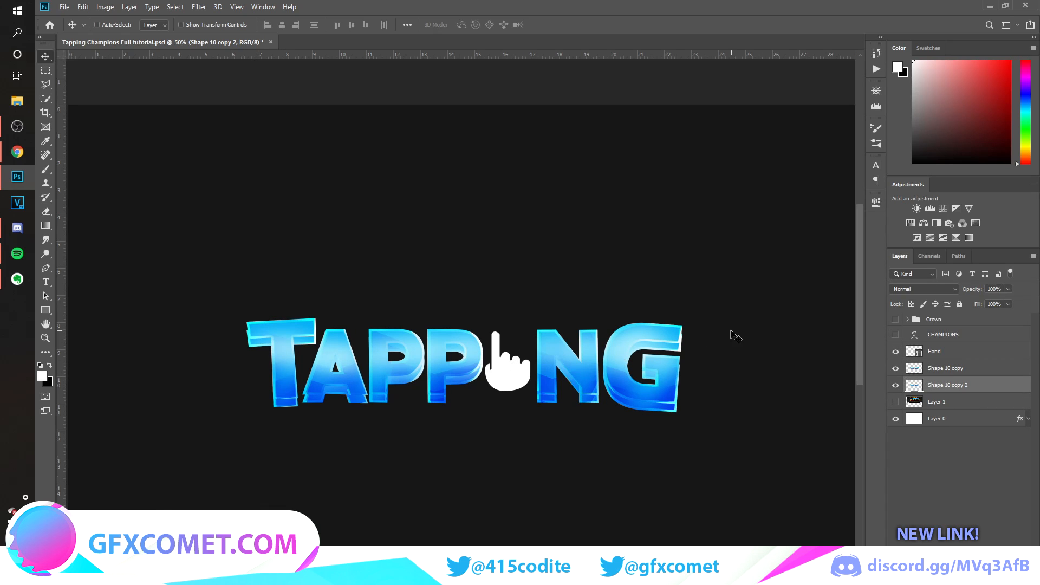
{"action": "key", "text": "ctrl+t"}
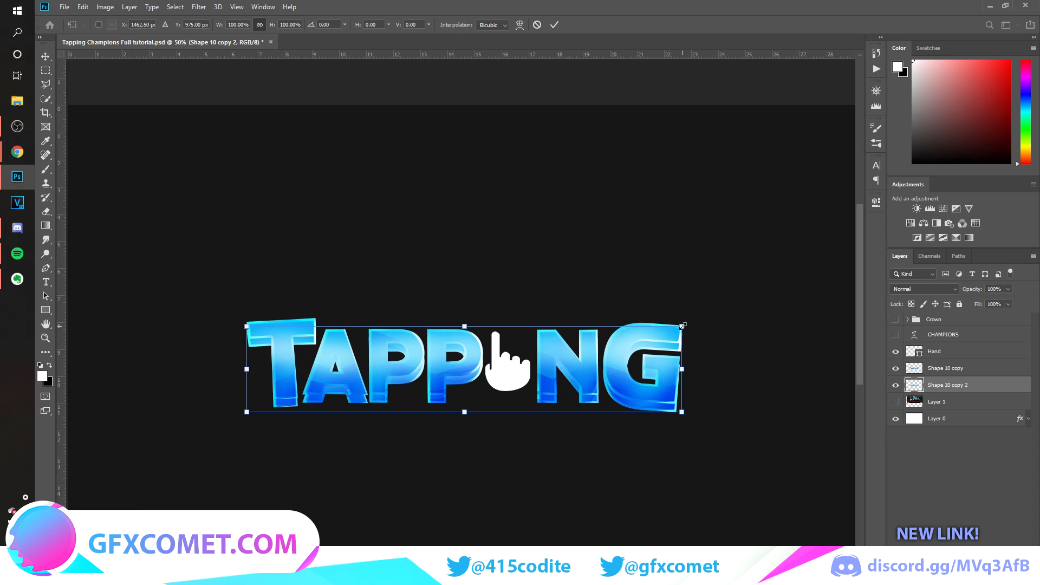
{"action": "mouse_move", "coordinate": [683, 325]}
{"action": "left_mouse_down"}
{"action": "mouse_move", "coordinate": [666, 330]}
{"action": "mouse_move", "coordinate": [680, 309]}
{"action": "mouse_move", "coordinate": [687, 314]}
{"action": "left_mouse_up"}
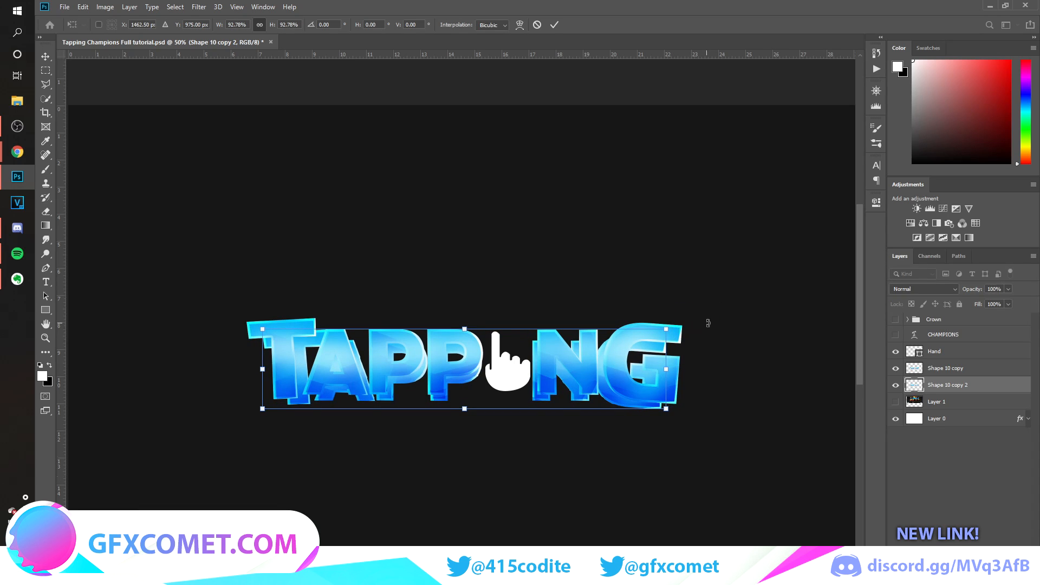
{"action": "key", "text": "Return"}
Give the lower TAPPING copy a dark blue Color Overlay, based on a blue sampled from the lettering.
{"action": "double_click", "coordinate": [1006, 391]}
{"action": "left_click", "coordinate": [655, 316]}
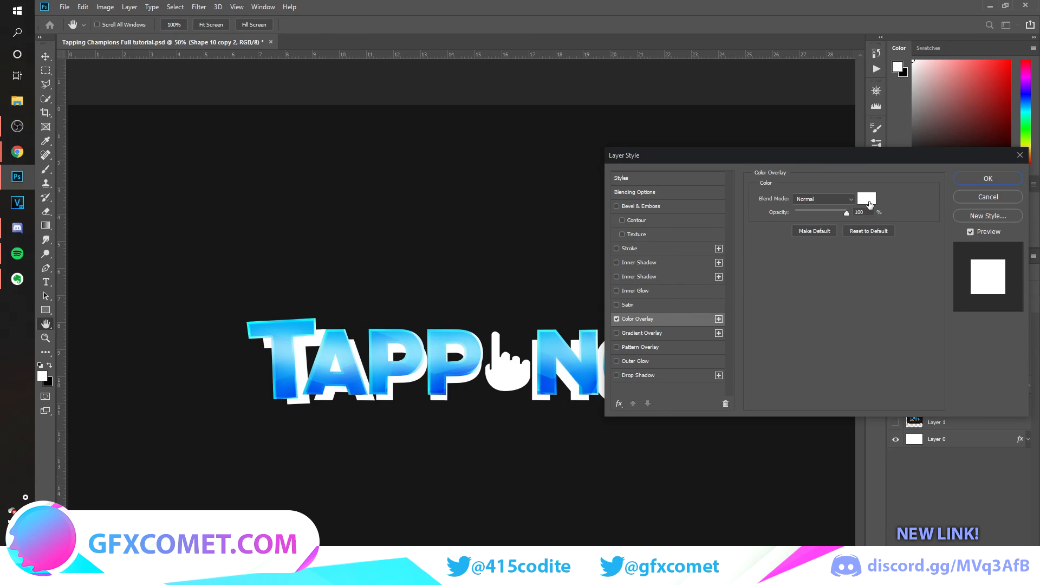
{"action": "left_click", "coordinate": [867, 199]}
{"action": "left_click", "coordinate": [461, 367]}
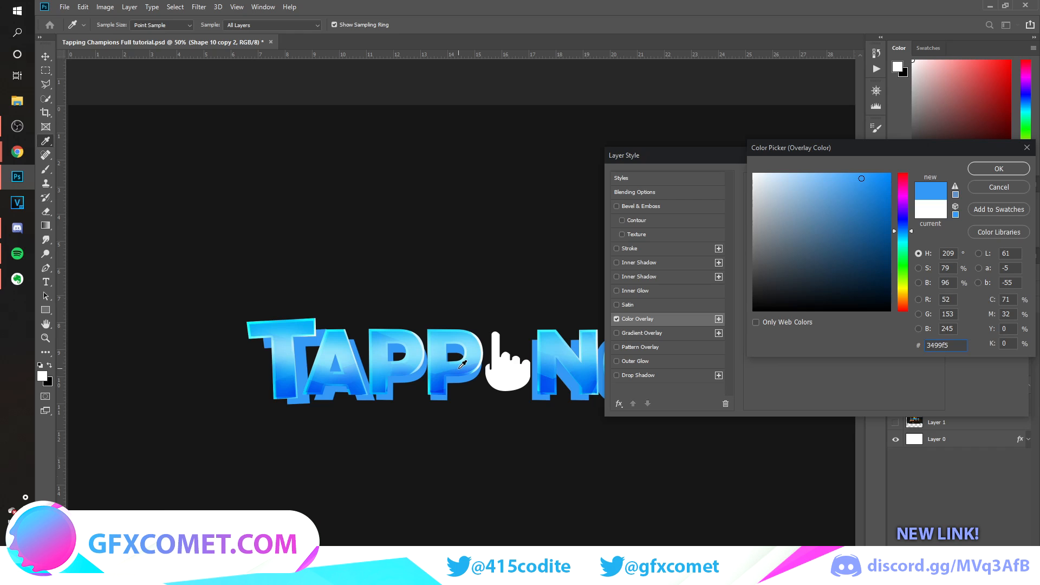
{"action": "left_click", "coordinate": [999, 168]}
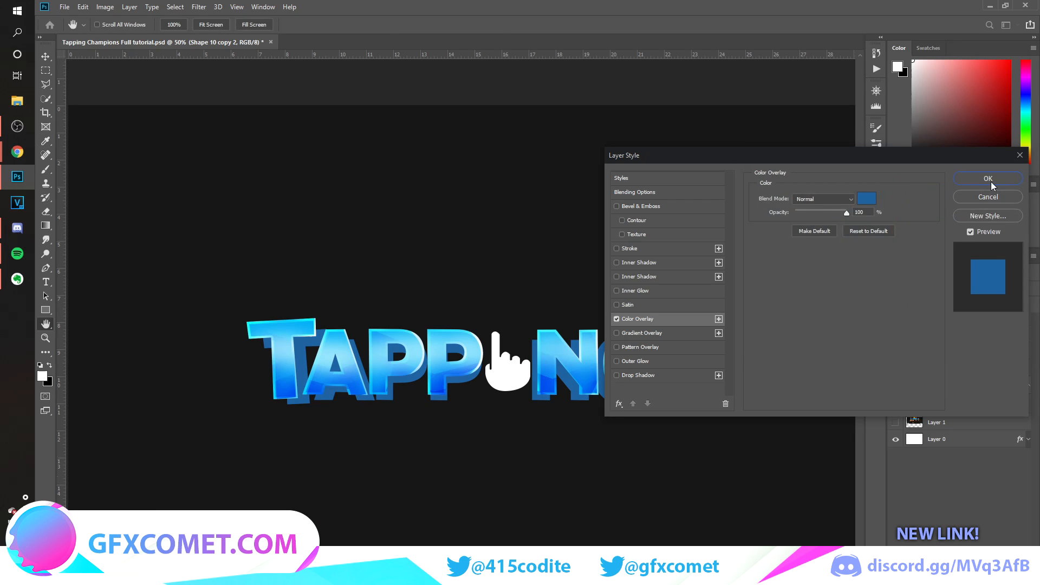
{"action": "left_click", "coordinate": [994, 172]}
Add a new layer between the two TAPPING layers and sample the backing's dark blue as foreground colour.
{"action": "key", "text": "ctrl+plus"}
{"action": "key", "text": "ctrl+plus"}
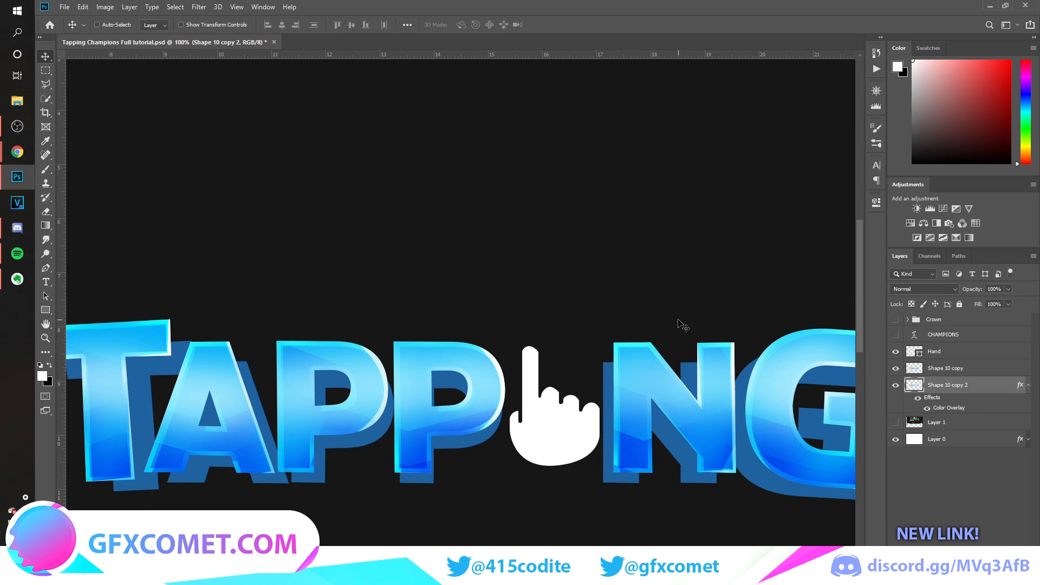
{"action": "left_click", "coordinate": [1028, 385]}
{"action": "key", "text": "ctrl+shift+alt+n"}
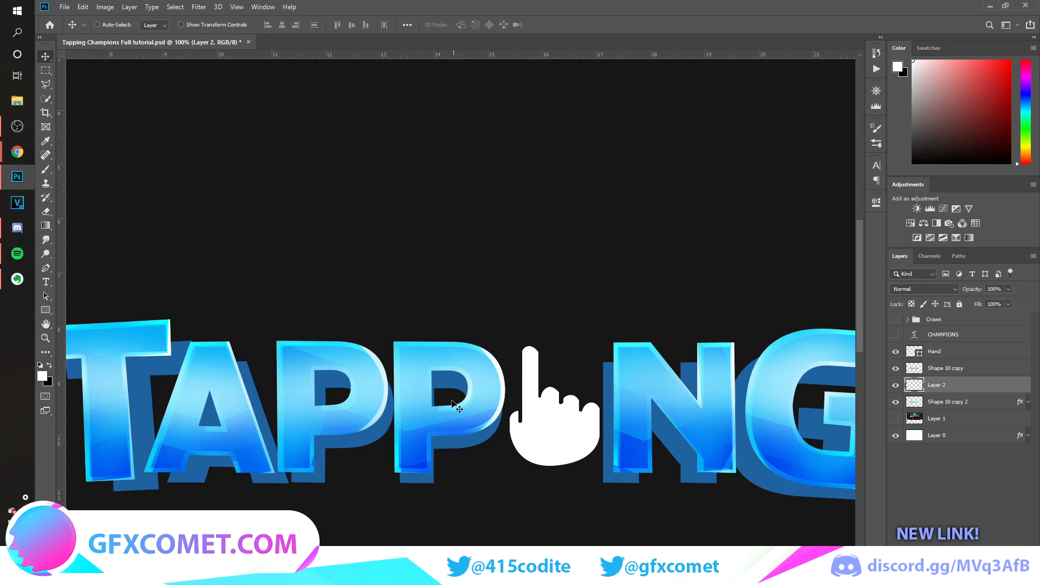
{"action": "scroll", "coordinate": [461, 406], "scroll_direction": "left", "scroll_amount": 5}
{"action": "scroll", "coordinate": [461, 407], "scroll_direction": "right", "scroll_amount": 1}
{"action": "left_click", "coordinate": [45, 85]}
{"action": "key", "text": "i"}
{"action": "left_click", "coordinate": [303, 365]}
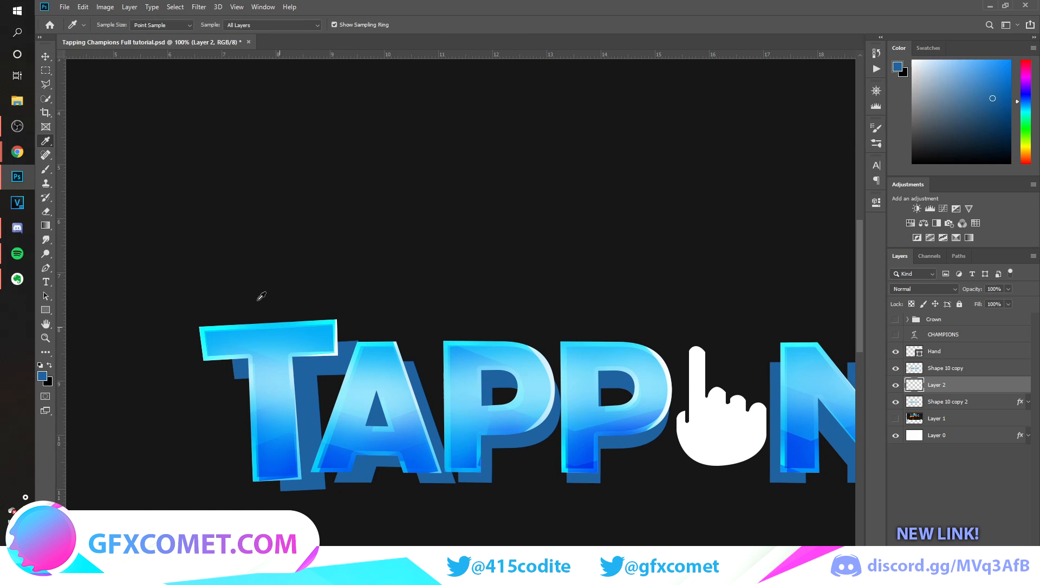
Fill the gap between the T's upper-right corner and its backing with dark blue using a polygonal selection, and deselect.
{"action": "key", "text": "l"}
{"action": "key", "text": "ctrl+plus"}
{"action": "left_click", "coordinate": [210, 324]}
{"action": "double_click", "coordinate": [171, 404]}
{"action": "scroll", "coordinate": [314, 396], "scroll_direction": "left", "scroll_amount": 4}
{"action": "scroll", "coordinate": [518, 467], "scroll_direction": "down", "scroll_amount": 3}
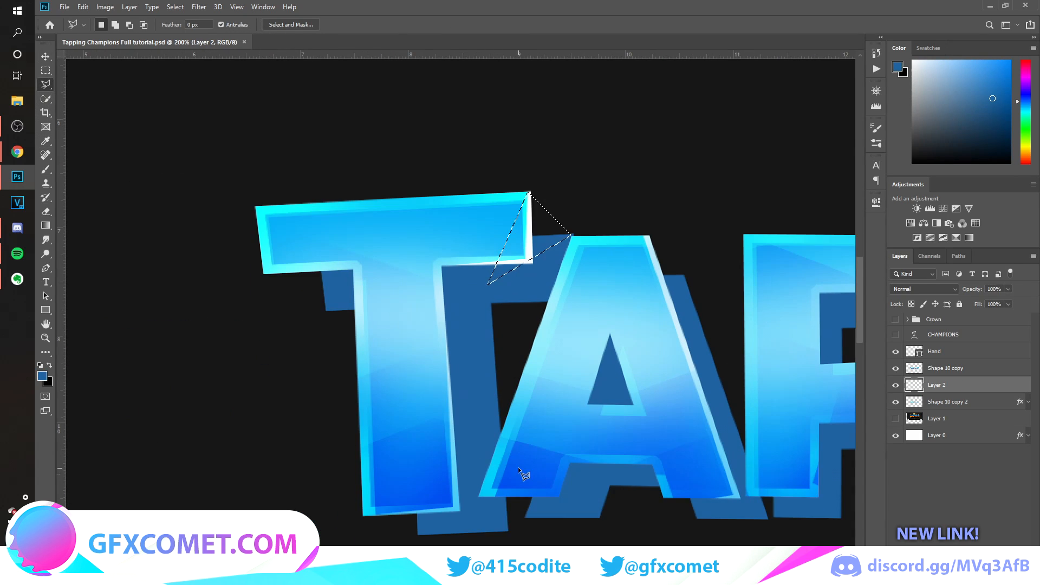
{"action": "key", "text": "alt+BackSpace"}
{"action": "key", "text": "ctrl+d"}
Outline a dark blue Pen shape joining the T's left arm and foot to the offset backing, reaching the A's base.
{"action": "left_click", "coordinate": [45, 268]}
{"action": "left_click", "coordinate": [264, 273]}
{"action": "left_click", "coordinate": [326, 312]}
{"action": "left_click", "coordinate": [370, 281]}
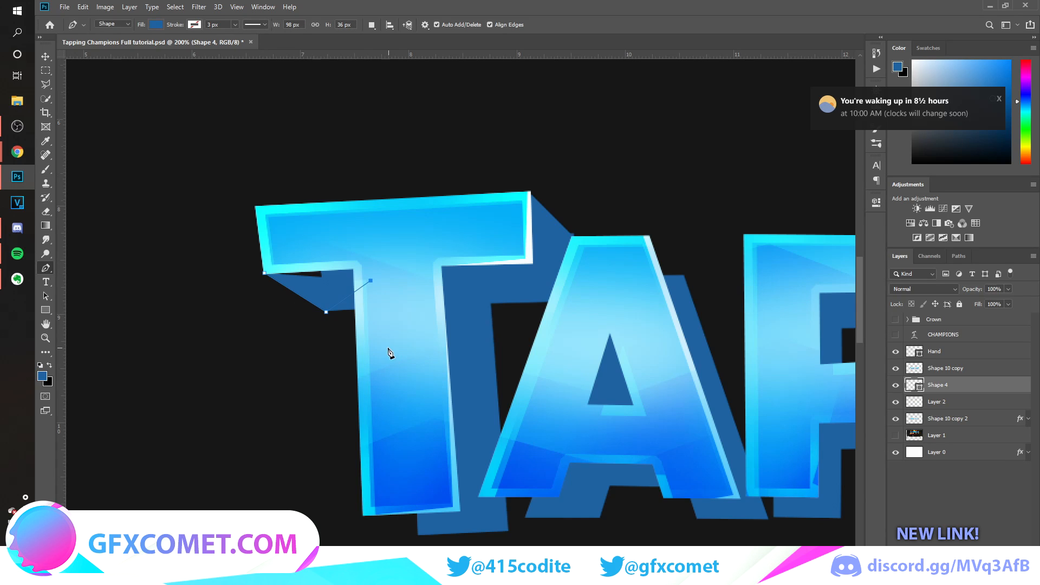
{"action": "left_click", "coordinate": [363, 515]}
{"action": "left_click", "coordinate": [419, 536]}
{"action": "left_click", "coordinate": [508, 531]}
{"action": "left_click", "coordinate": [526, 519]}
{"action": "left_click", "coordinate": [465, 479]}
{"action": "left_click", "coordinate": [547, 493]}
{"action": "left_click", "coordinate": [471, 475]}
Continue the Pen shape around the A's upper-right corner and close it behind the T and A.
{"action": "left_click", "coordinate": [483, 267]}
{"action": "left_click", "coordinate": [629, 292]}
{"action": "left_click", "coordinate": [685, 277]}
{"action": "left_click", "coordinate": [648, 235]}
{"action": "left_click", "coordinate": [522, 238]}
{"action": "left_click", "coordinate": [342, 217]}
{"action": "left_click", "coordinate": [264, 273]}
{"action": "key", "text": "Return"}
{"action": "scroll", "coordinate": [555, 318], "scroll_direction": "right", "scroll_amount": 5}
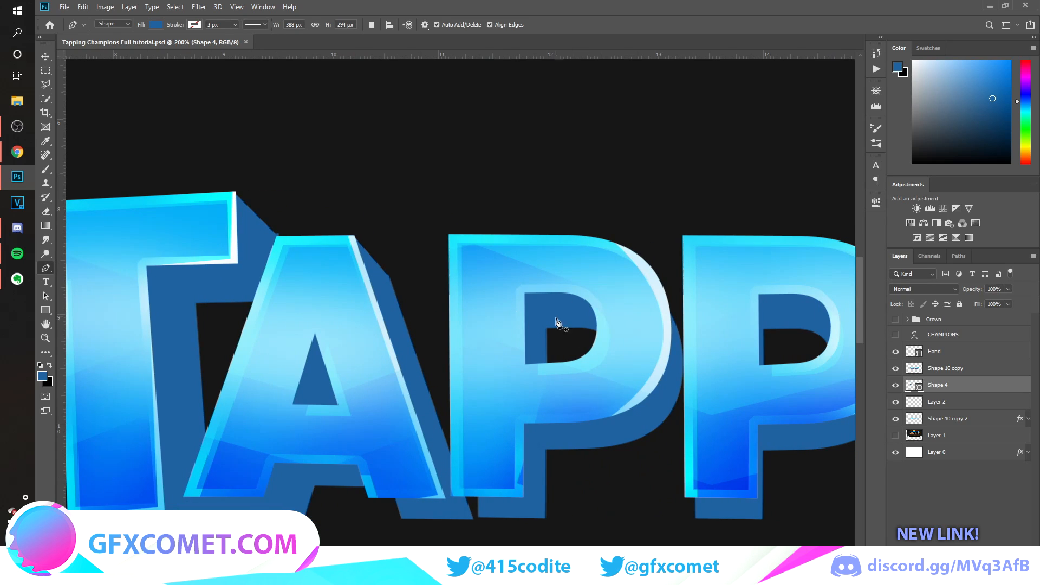
Draw dark blue Pen shapes bridging the lower-left feet of both P letters to their backing.
{"action": "left_click", "coordinate": [479, 517]}
{"action": "left_click", "coordinate": [451, 496]}
{"action": "left_click", "coordinate": [489, 475]}
{"action": "left_click", "coordinate": [478, 517]}
{"action": "key", "text": "Return"}
{"action": "scroll", "coordinate": [378, 522], "scroll_direction": "right", "scroll_amount": 6}
{"action": "left_click", "coordinate": [376, 519]}
{"action": "left_click", "coordinate": [365, 497]}
{"action": "left_click", "coordinate": [387, 498]}
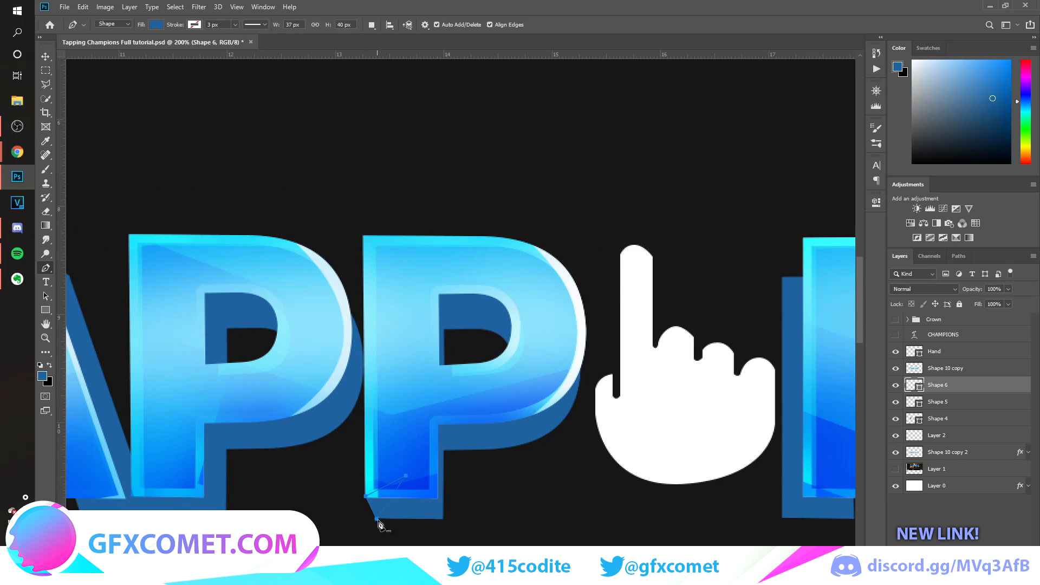
Draw a dark blue Pen shape bridging the lower-right corner of the N's left leg to its backing.
{"action": "scroll", "coordinate": [401, 521], "scroll_direction": "right", "scroll_amount": 8}
{"action": "left_click", "coordinate": [401, 520]}
{"action": "left_click", "coordinate": [428, 499]}
{"action": "left_click", "coordinate": [401, 472]}
{"action": "left_click", "coordinate": [402, 520]}
{"action": "left_click", "coordinate": [398, 519]}
{"action": "left_click", "coordinate": [392, 478]}
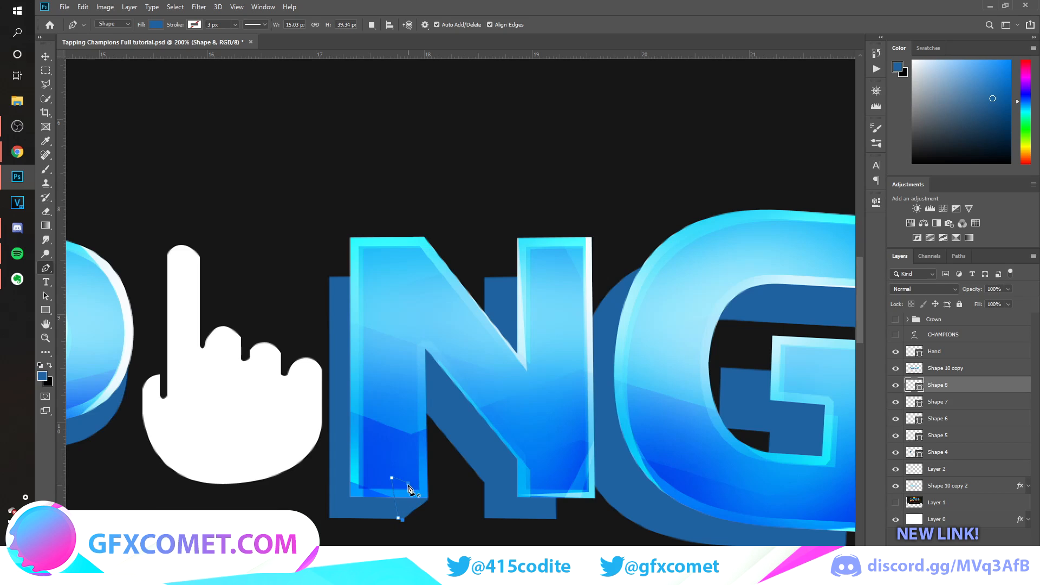
Draw dark blue Pen shapes connecting the upper-left corners of both N stems to the backing.
{"action": "left_click", "coordinate": [329, 279]}
{"action": "left_click", "coordinate": [350, 238]}
{"action": "left_click", "coordinate": [385, 292]}
{"action": "left_click", "coordinate": [330, 279]}
{"action": "key", "text": "Return"}
{"action": "left_click", "coordinate": [484, 279]}
{"action": "left_click", "coordinate": [518, 239]}
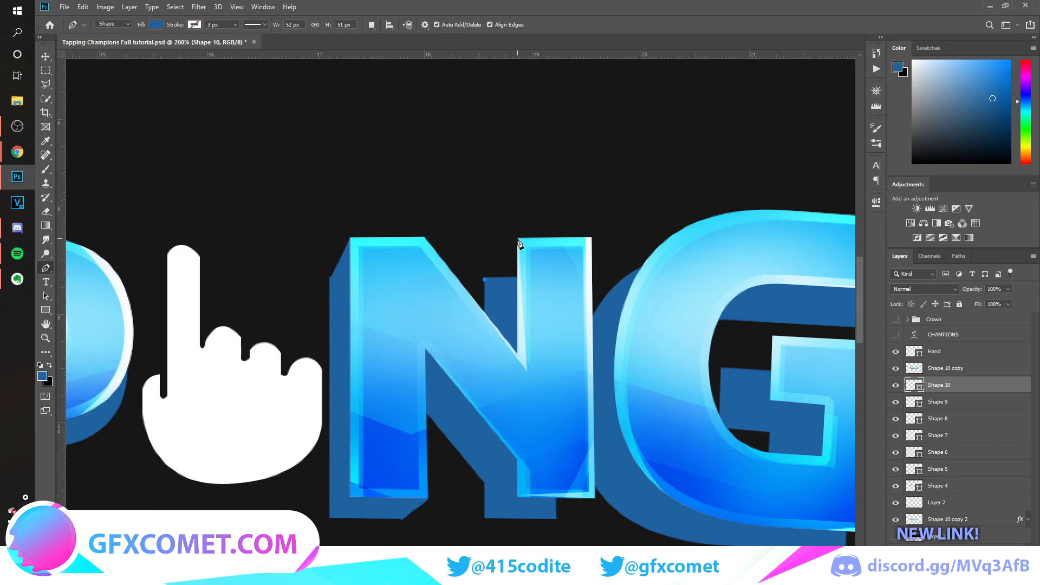
{"action": "left_click", "coordinate": [543, 302]}
Draw a dark blue Pen shape bridging the lower-right corner of the N's right leg to its backing.
{"action": "left_click", "coordinate": [556, 519]}
{"action": "left_click", "coordinate": [595, 498]}
{"action": "left_click", "coordinate": [566, 492]}
{"action": "left_click", "coordinate": [555, 519]}
Draw a curved dark blue Pen shape filling the gap between the G's upper-left curve and its backing.
{"action": "scroll", "coordinate": [558, 515], "scroll_direction": "right", "scroll_amount": 7}
{"action": "left_click", "coordinate": [388, 310]}
{"action": "left_click_drag", "start_coordinate": [583, 211], "coordinate": [713, 223]}
{"action": "left_click", "coordinate": [582, 211], "text": "alt"}
{"action": "left_click", "coordinate": [447, 323]}
{"action": "left_click", "coordinate": [389, 310]}
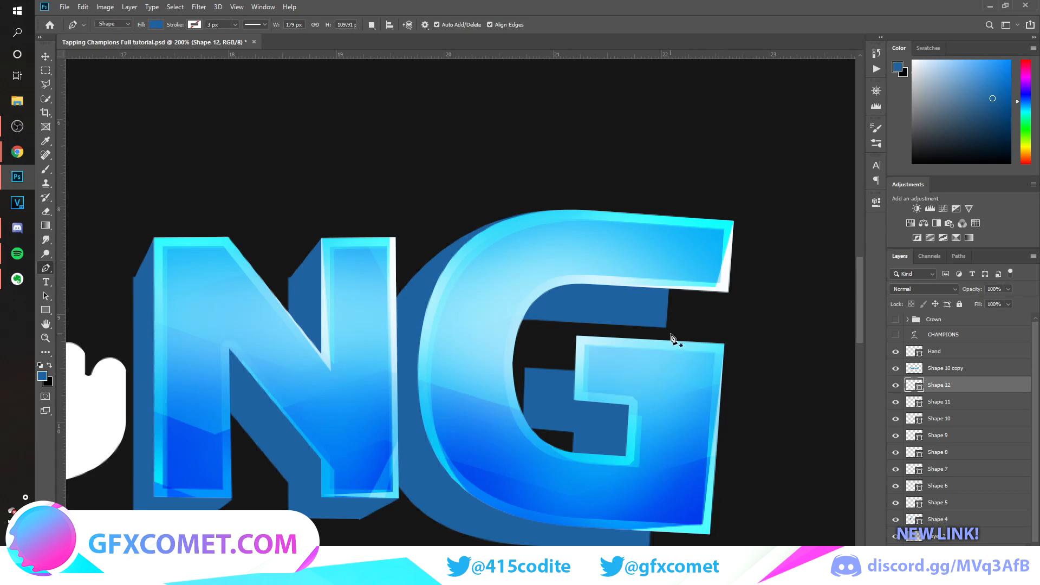
Draw dark blue Pen shapes connecting the G's upper arm tip, inner bar corner and lower-right corner to the backing.
{"action": "left_click", "coordinate": [731, 293]}
{"action": "left_click", "coordinate": [666, 328]}
{"action": "left_click", "coordinate": [667, 328]}
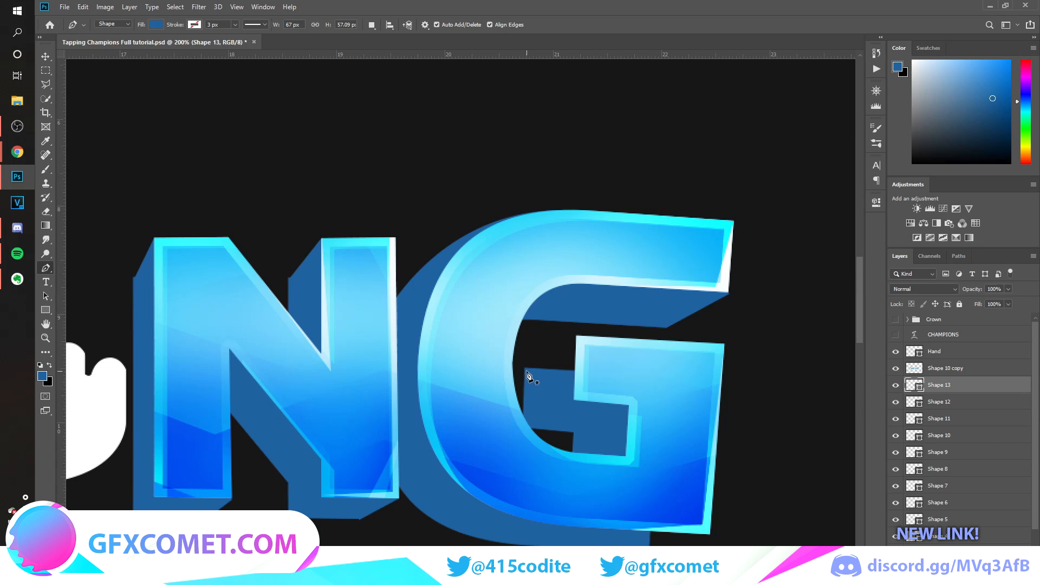
{"action": "left_click", "coordinate": [577, 336]}
{"action": "left_click", "coordinate": [594, 391]}
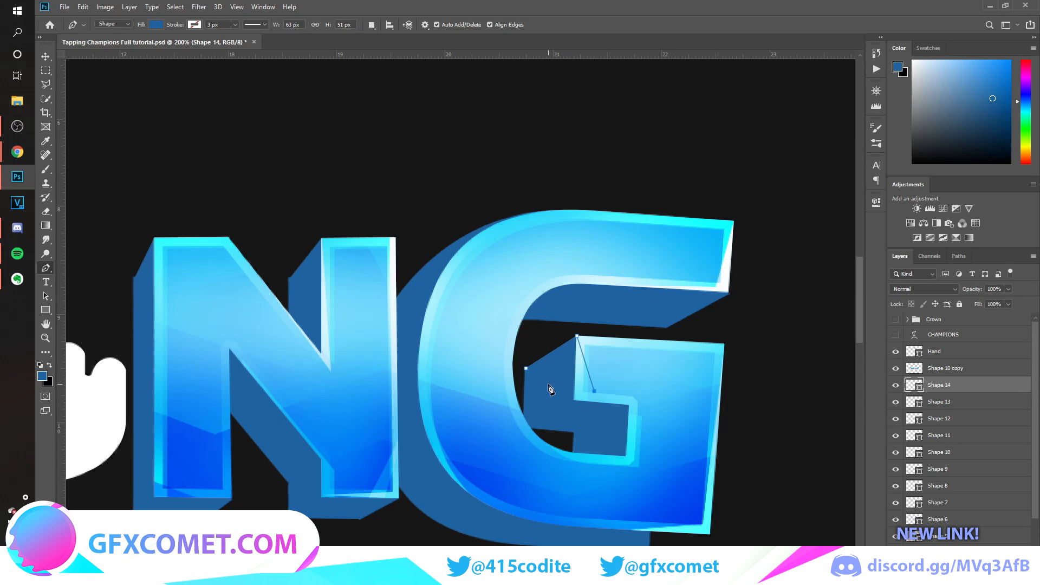
{"action": "left_click", "coordinate": [527, 371]}
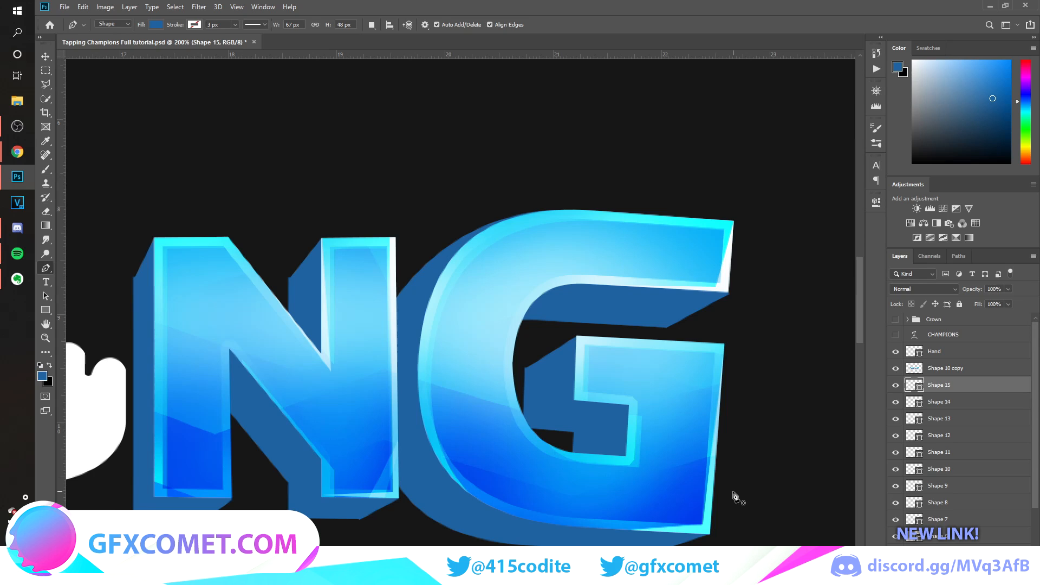
Merge all the gap-filling Pen shapes, Layer 2 and the offset TAPPING copy into one backing layer.
{"action": "key", "text": "v"}
{"action": "key", "text": "ctrl+minus"}
{"action": "key", "text": "ctrl+minus"}
{"action": "key", "text": "ctrl+minus"}
{"action": "key", "text": "ctrl+minus"}
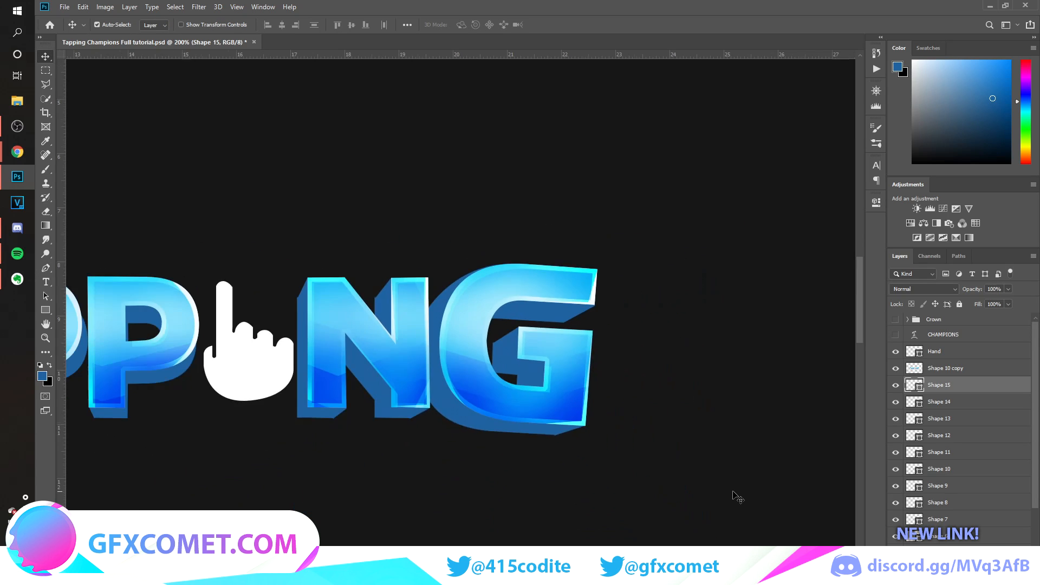
{"action": "key", "text": "ctrl+plus"}
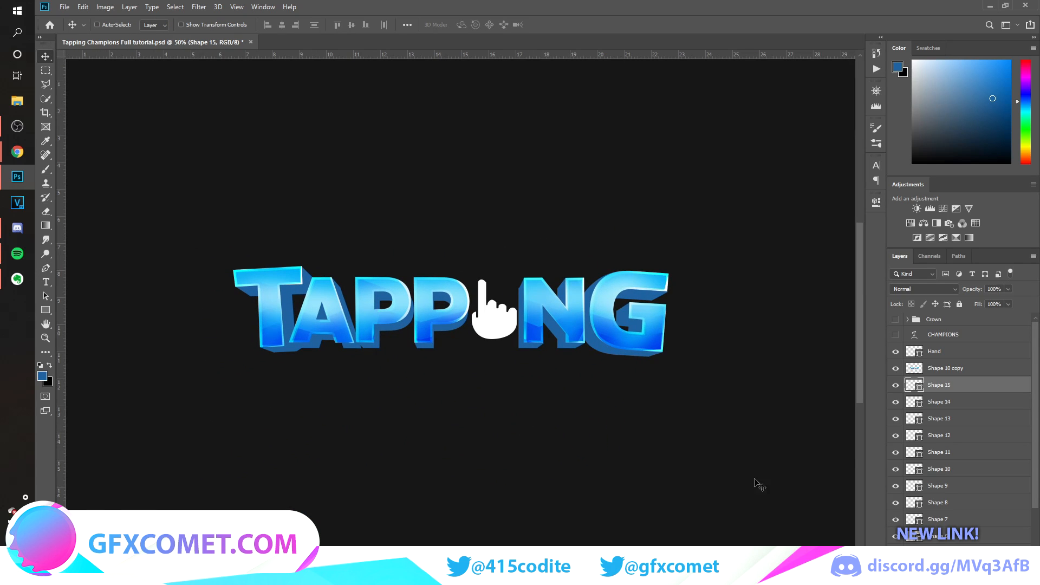
{"action": "scroll", "coordinate": [969, 453], "scroll_direction": "down", "scroll_amount": 3}
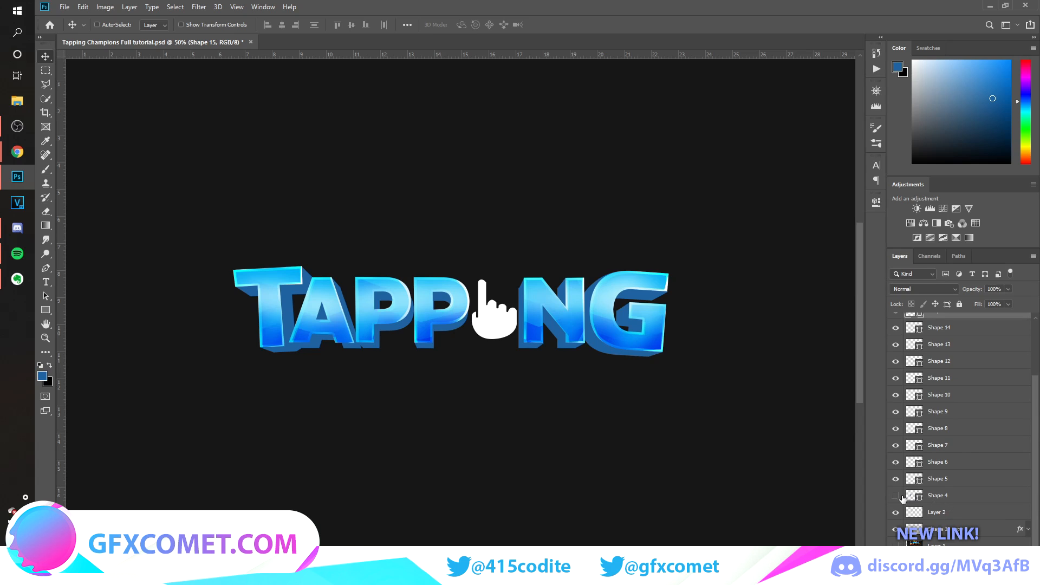
{"action": "left_click", "coordinate": [899, 495]}
{"action": "left_click", "coordinate": [969, 530], "text": "shift"}
{"action": "key", "text": "ctrl+e"}
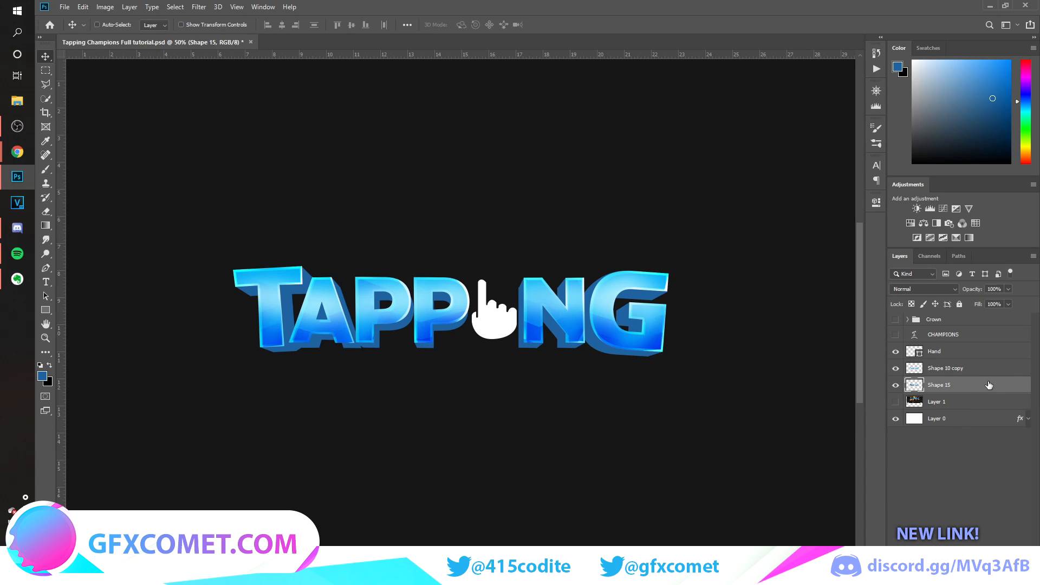
Give the merged backing layer a darker navy blue Color Overlay and rasterize its layer style.
{"action": "double_click", "coordinate": [985, 385]}
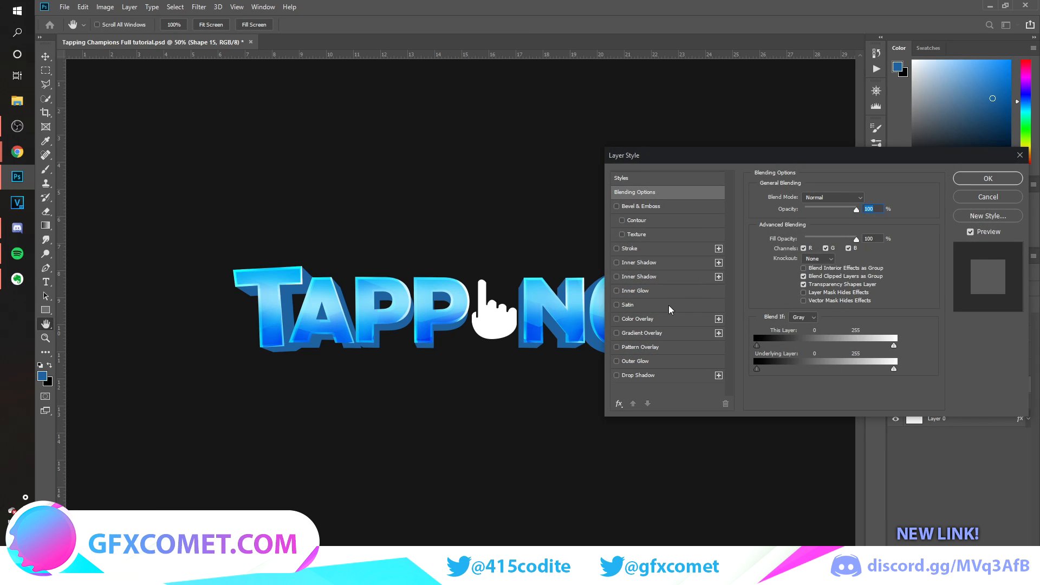
{"action": "left_click", "coordinate": [653, 319]}
{"action": "left_click", "coordinate": [869, 200]}
{"action": "left_click", "coordinate": [885, 248]}
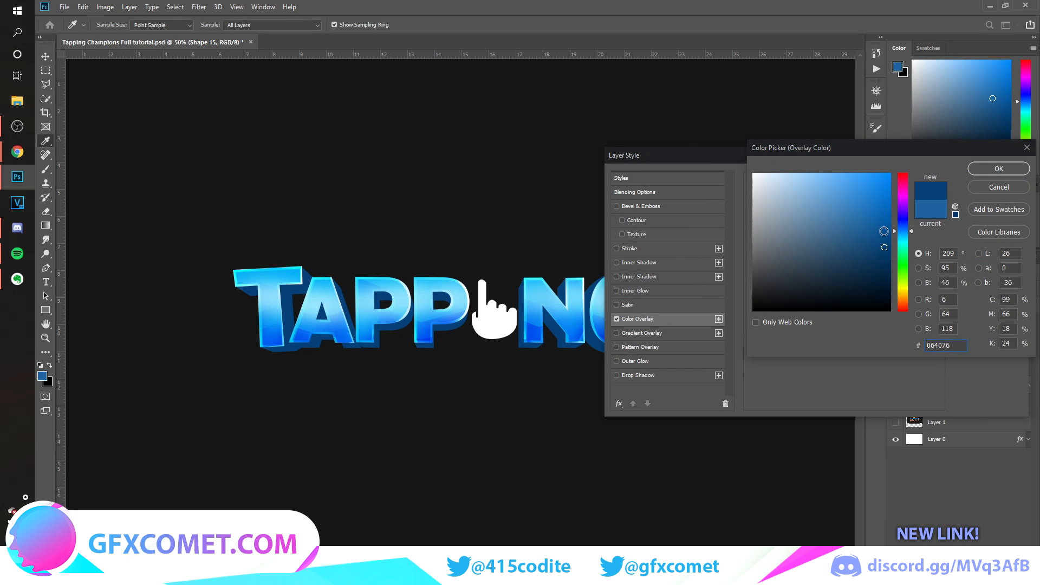
{"action": "left_click_drag", "start_coordinate": [886, 243], "coordinate": [879, 247]}
{"action": "left_click", "coordinate": [999, 168]}
{"action": "left_click", "coordinate": [998, 179]}
{"action": "key", "text": "ctrl+plus"}
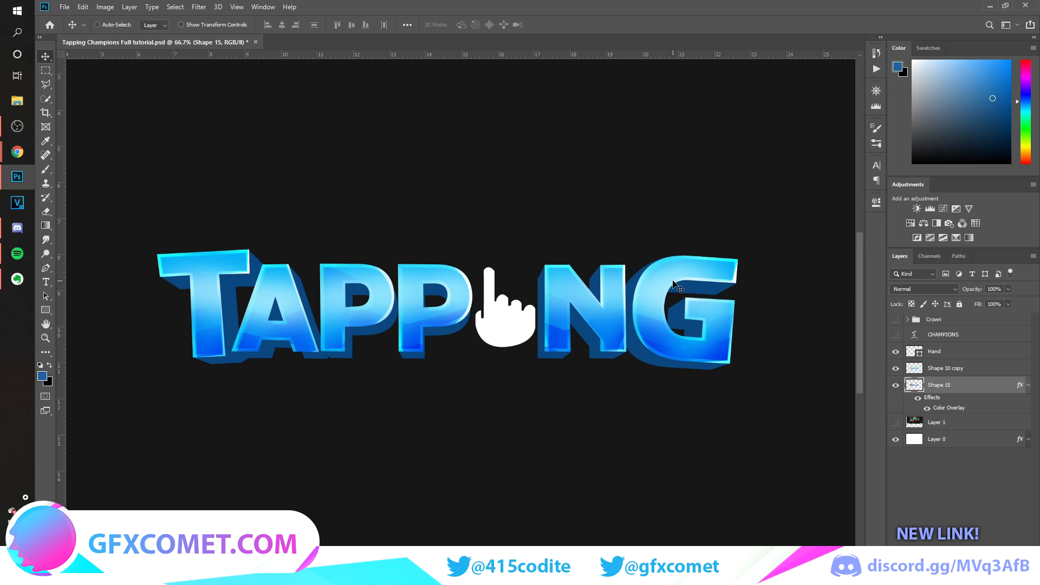
{"action": "right_click", "coordinate": [956, 386]}
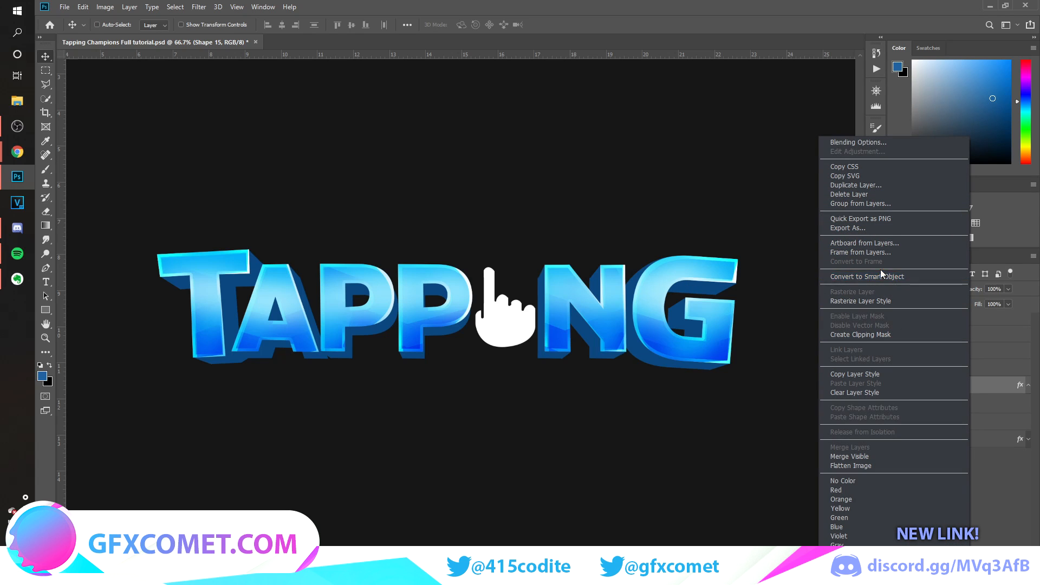
{"action": "left_click", "coordinate": [861, 300]}
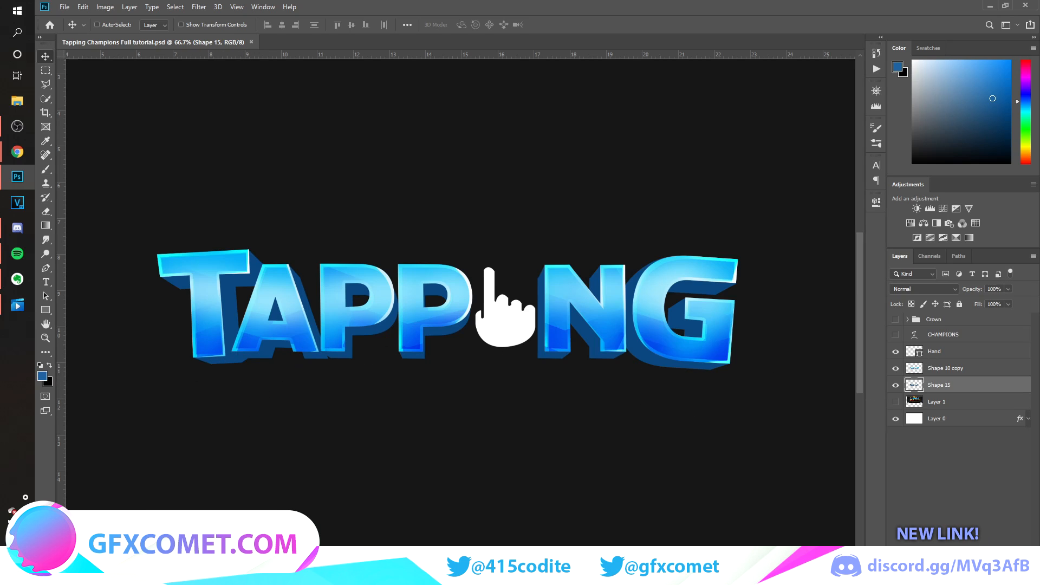
Add a new layer above the merged backing and clip it to that backing.
{"action": "key", "text": "ctrl+shift+alt+n"}
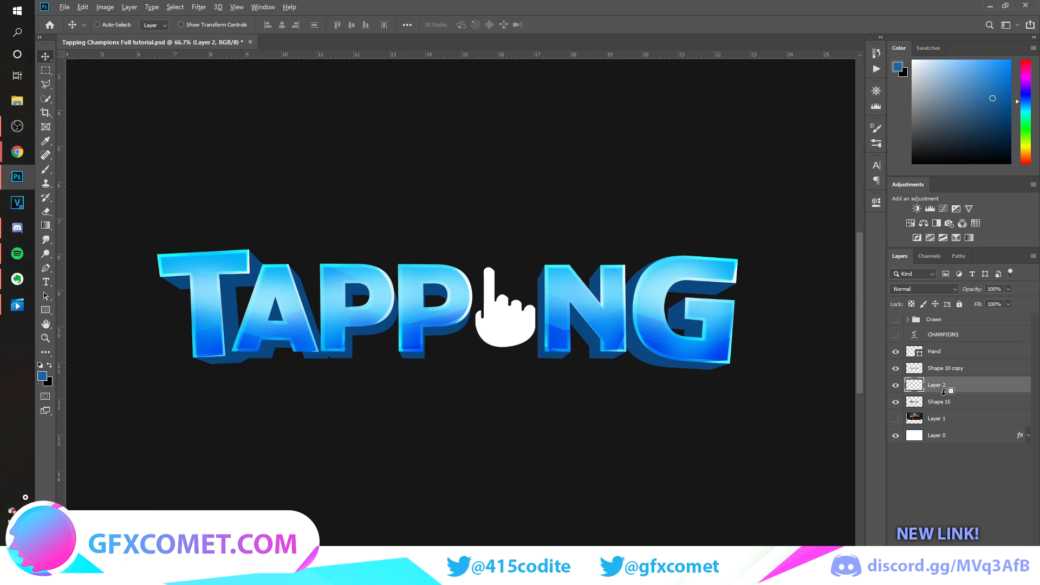
{"action": "key", "text": "ctrl+plus"}
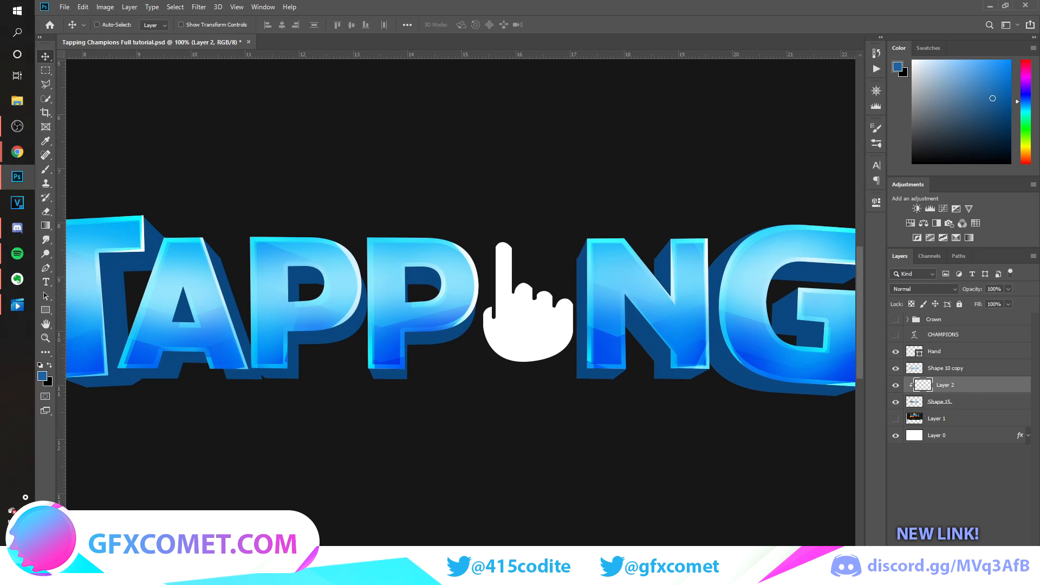
{"action": "scroll", "coordinate": [446, 304], "scroll_direction": "left", "scroll_amount": 4}
{"action": "scroll", "coordinate": [446, 304], "scroll_direction": "right", "scroll_amount": 2}
Choose the Brush with a bright light blue foreground colour, lighter than #2082dc.
{"action": "key", "text": "b"}
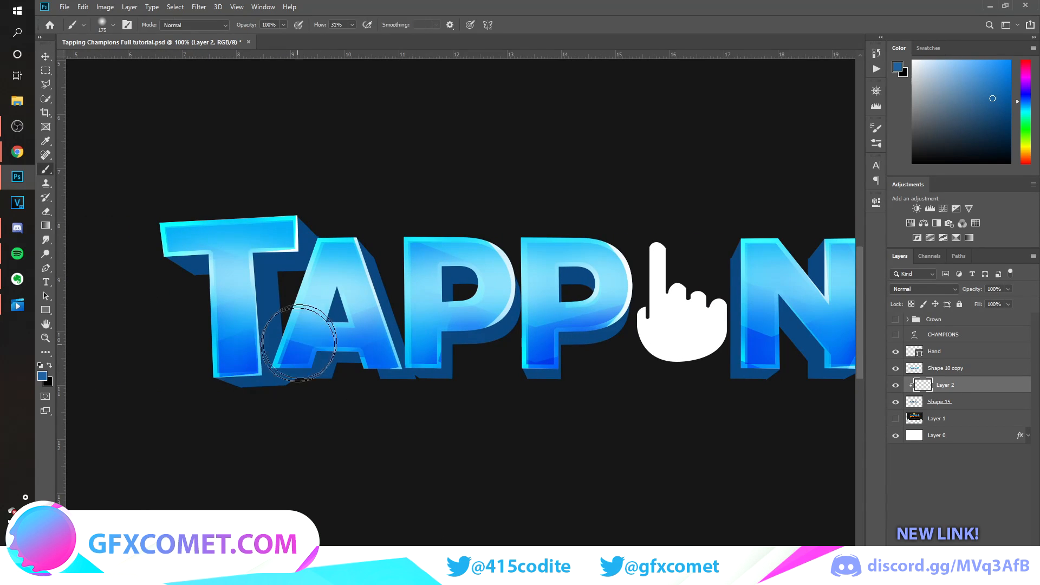
{"action": "left_click", "coordinate": [42, 376]}
{"action": "left_click_drag", "start_coordinate": [864, 215], "coordinate": [871, 192]}
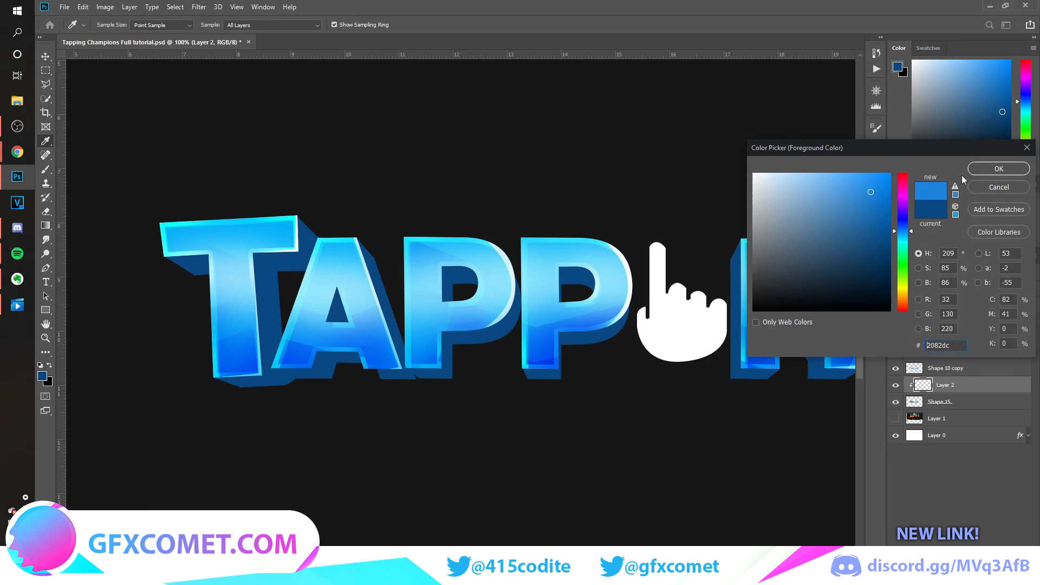
{"action": "left_click", "coordinate": [998, 169]}
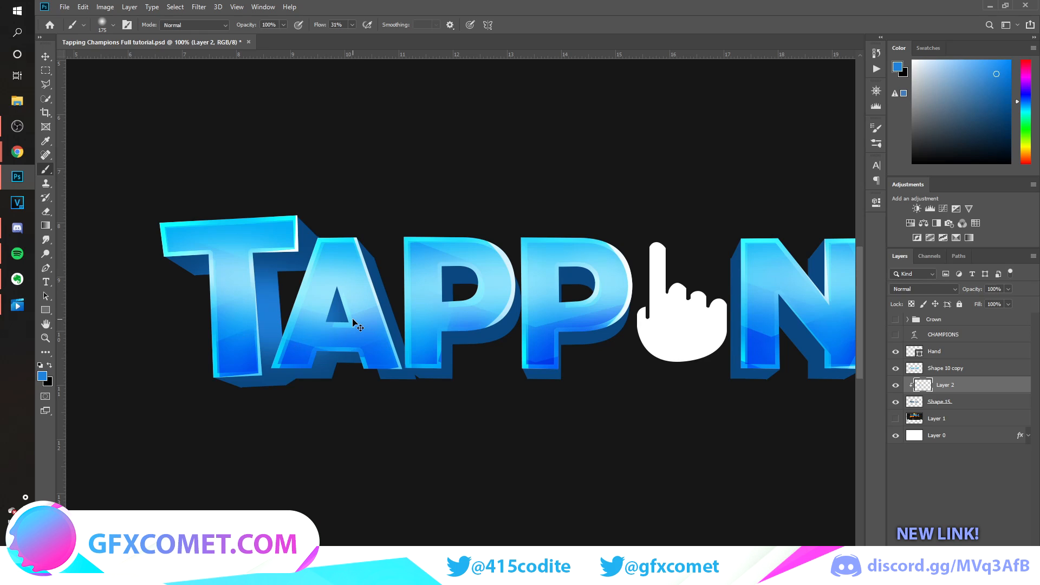
{"action": "key", "text": "ctrl+z"}
{"action": "left_click", "coordinate": [39, 378]}
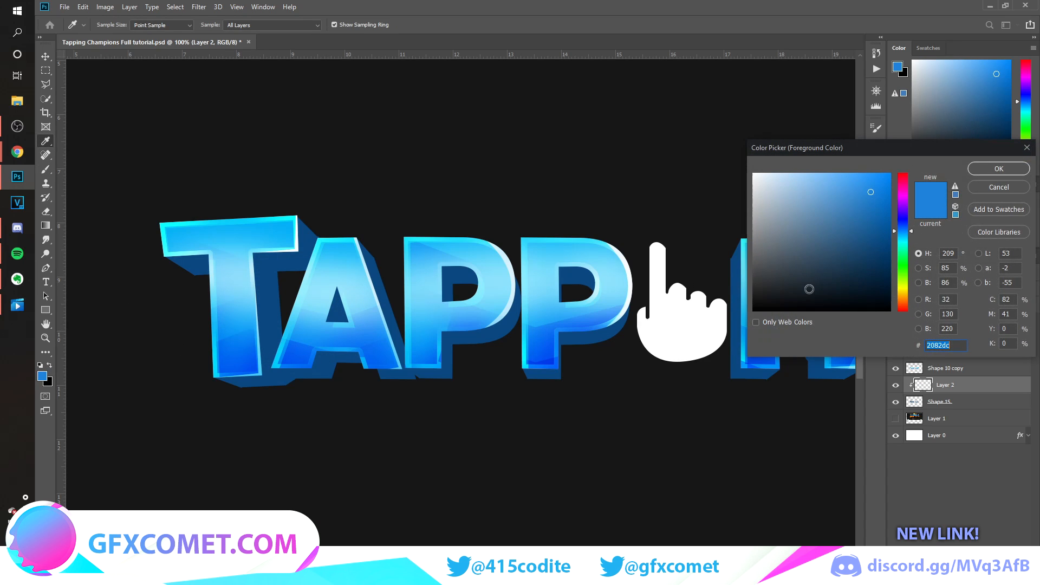
{"action": "left_click", "coordinate": [998, 169]}
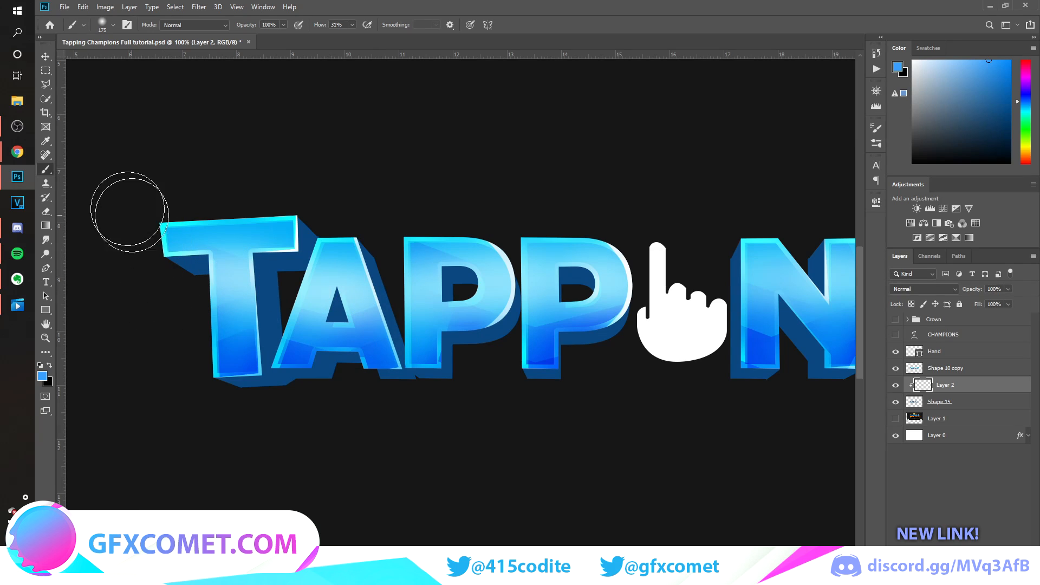
Set up the 150 px Eraser with 100% flow, 100% hardness and 1% brush spacing.
{"action": "left_click", "coordinate": [47, 212]}
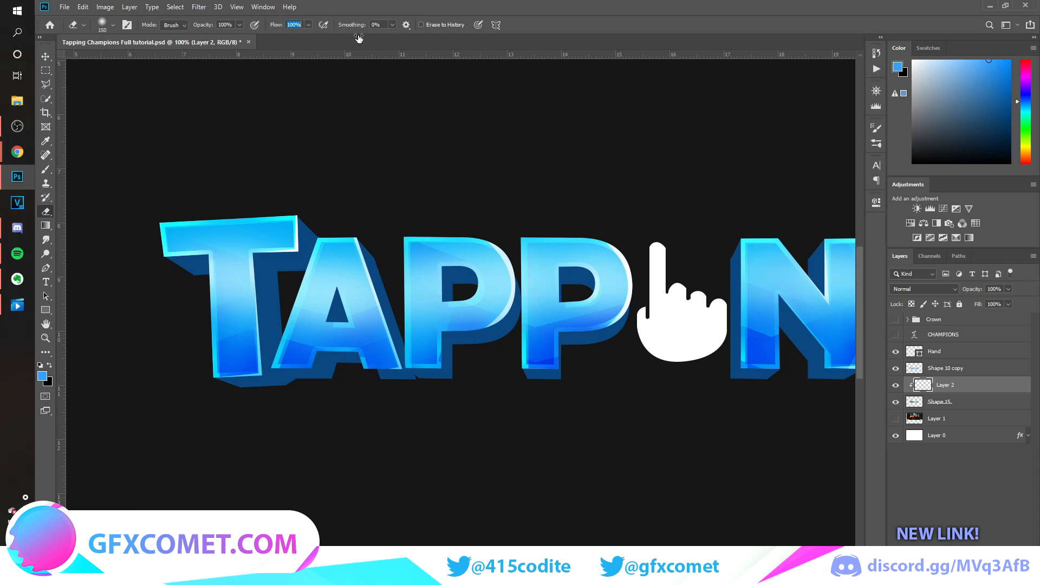
{"action": "left_click", "coordinate": [112, 25]}
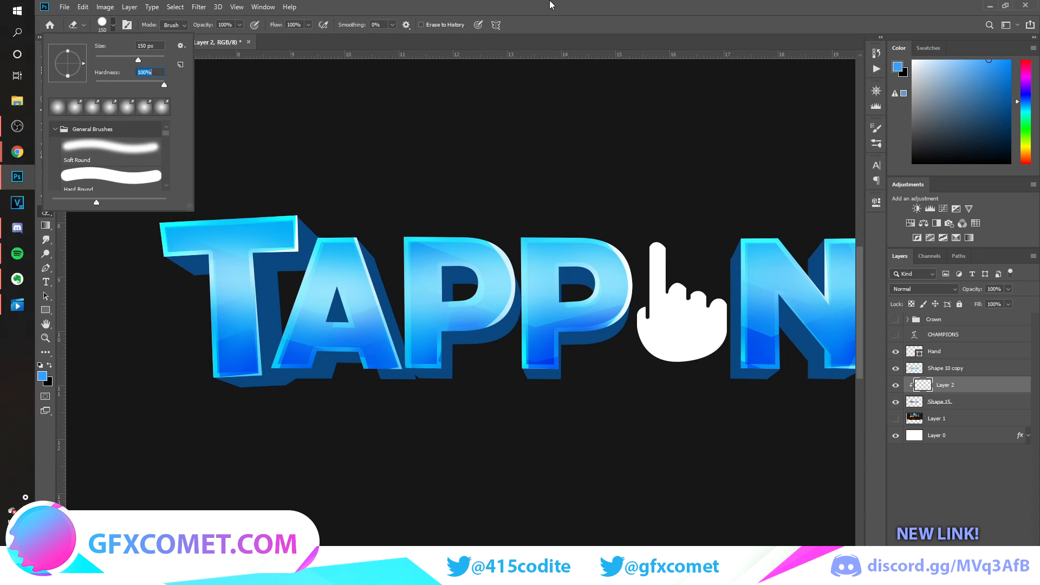
{"action": "key", "text": "Return"}
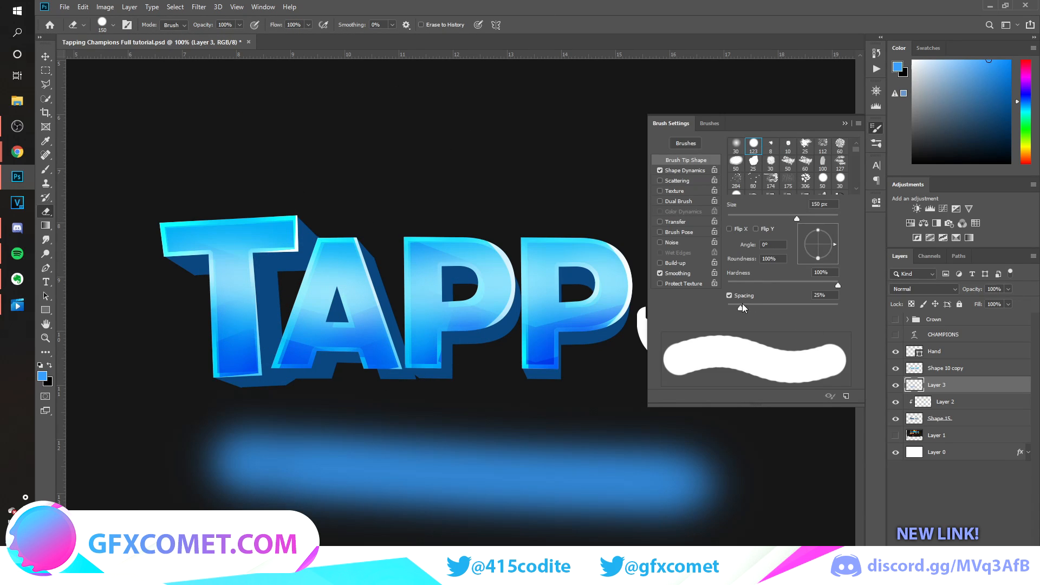
{"action": "mouse_move", "coordinate": [740, 310]}
{"action": "left_mouse_down"}
{"action": "mouse_move", "coordinate": [823, 307]}
{"action": "mouse_move", "coordinate": [727, 308]}
{"action": "left_mouse_up"}
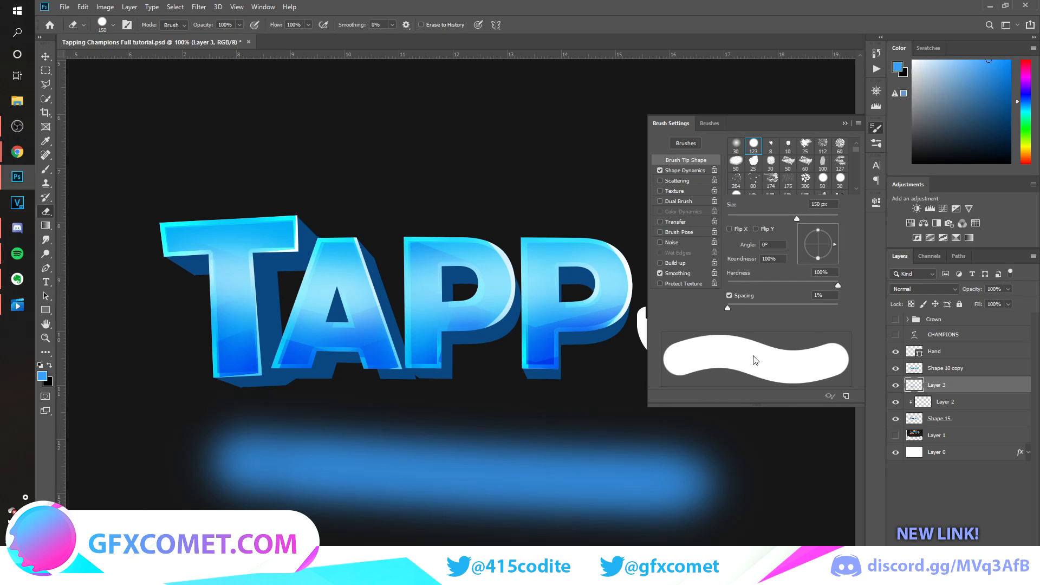
{"action": "left_click", "coordinate": [845, 124]}
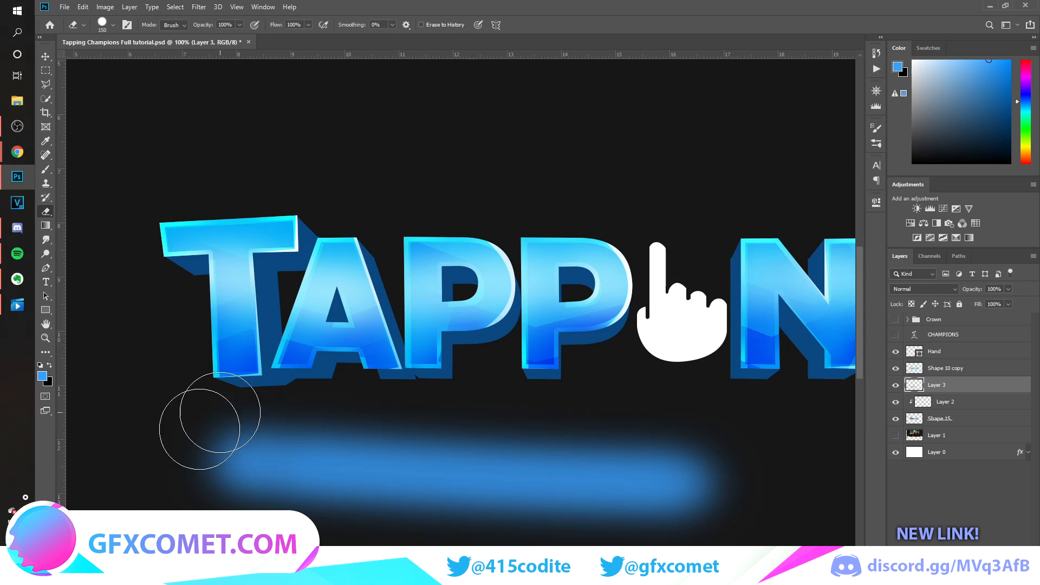
Try the hard Eraser along the soft blue test stroke, undo the erasing and delete the test layer.
{"action": "mouse_move", "coordinate": [181, 401]}
{"action": "left_mouse_down"}
{"action": "mouse_move", "coordinate": [432, 396]}
{"action": "mouse_move", "coordinate": [652, 414]}
{"action": "left_mouse_up"}
{"action": "key", "text": "ctrl+z"}
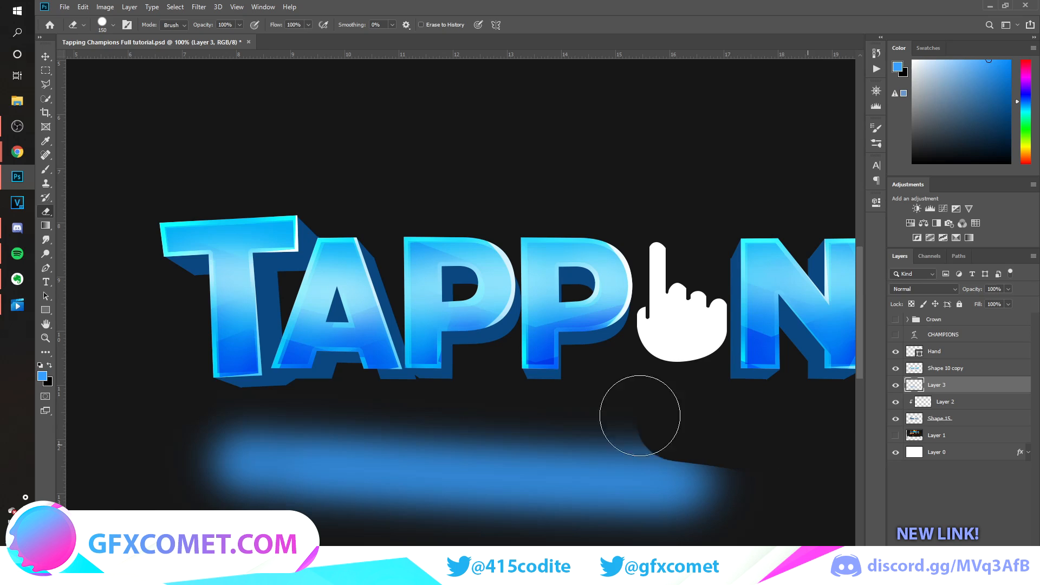
{"action": "mouse_move", "coordinate": [231, 393]}
{"action": "left_mouse_down"}
{"action": "mouse_move", "coordinate": [821, 446]}
{"action": "mouse_move", "coordinate": [162, 383]}
{"action": "left_mouse_up"}
{"action": "key", "text": "ctrl+z"}
{"action": "key", "text": "ctrl+z"}
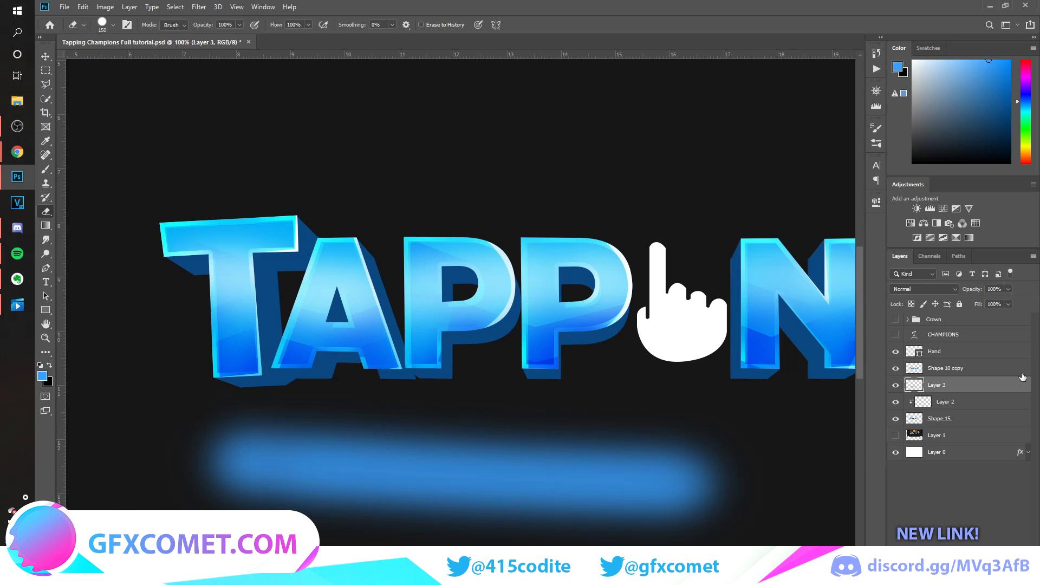
{"action": "key", "text": "Delete"}
Paint soft light blue shading with a 125 px Brush on the extrusion beside the end of the T's crossbar.
{"action": "key", "text": "b"}
{"action": "key", "text": "ctrl+plus"}
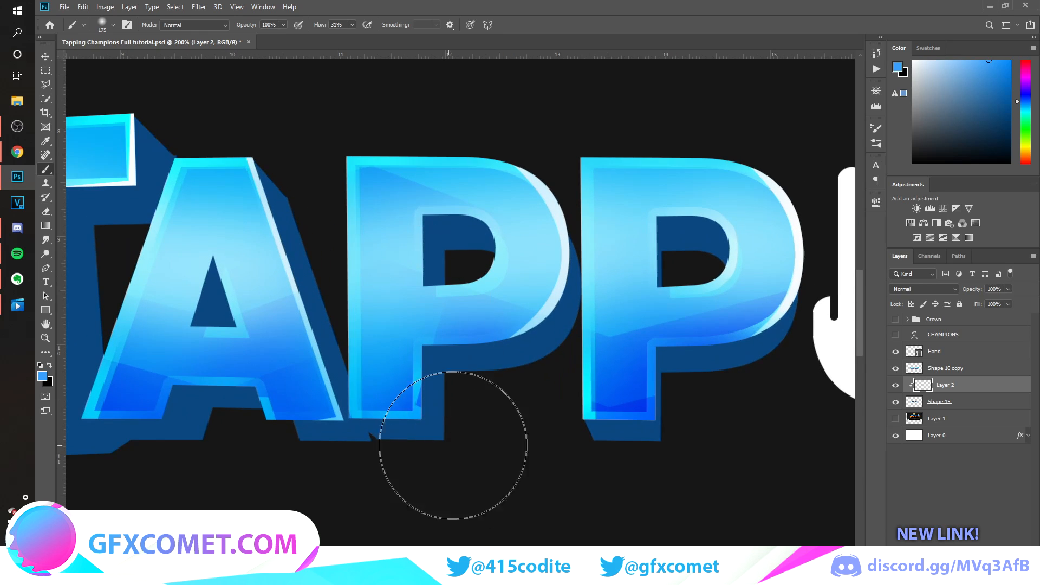
{"action": "left_click_drag", "start_coordinate": [623, 580], "coordinate": [549, 580]}
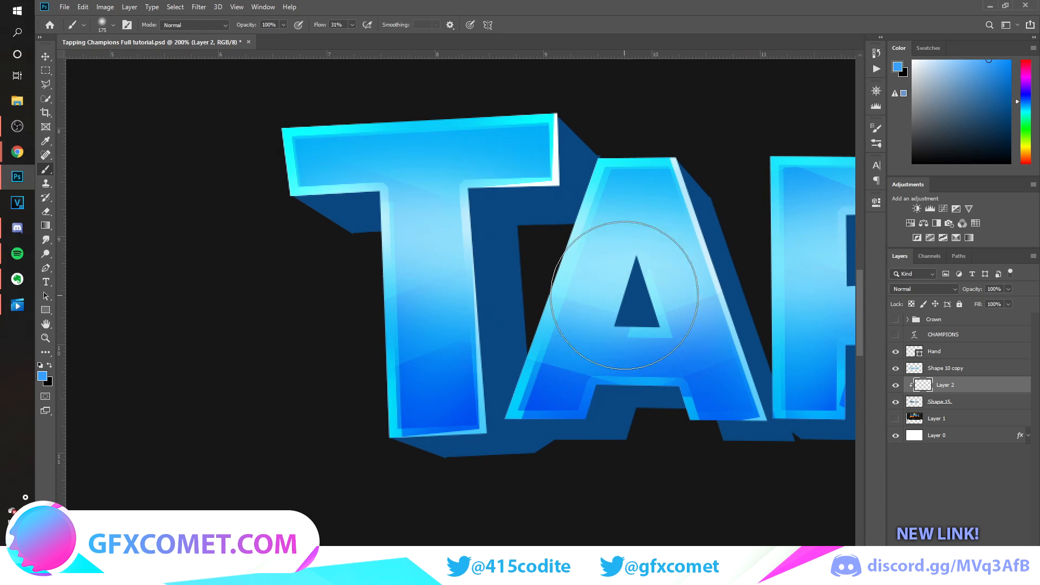
{"action": "key", "text": "bracketleft"}
{"action": "key", "text": "bracketleft"}
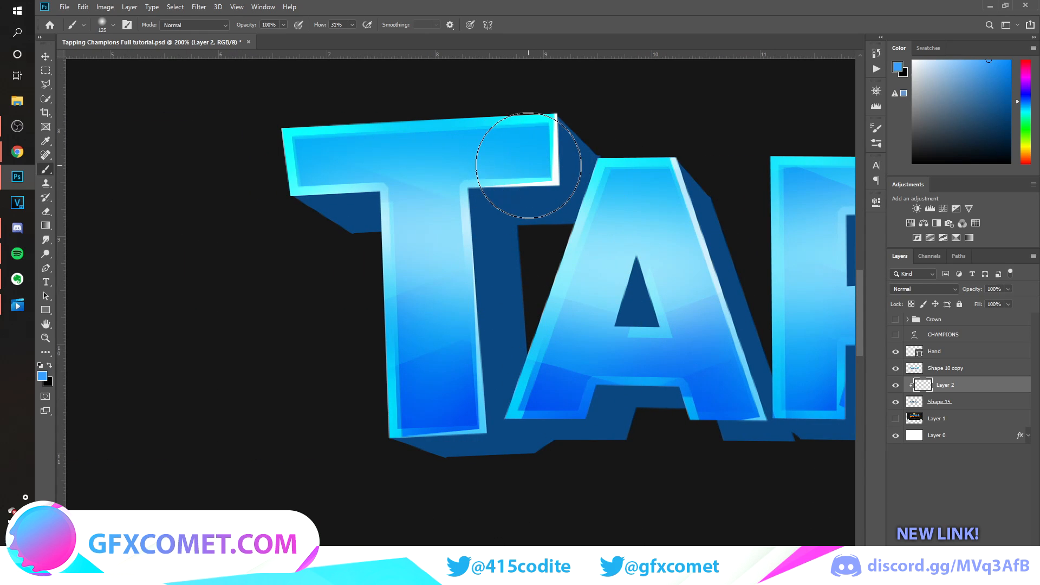
{"action": "left_click_drag", "start_coordinate": [533, 167], "coordinate": [621, 237]}
{"action": "left_click_drag", "start_coordinate": [533, 170], "coordinate": [658, 253]}
{"action": "left_click_drag", "start_coordinate": [508, 182], "coordinate": [574, 217]}
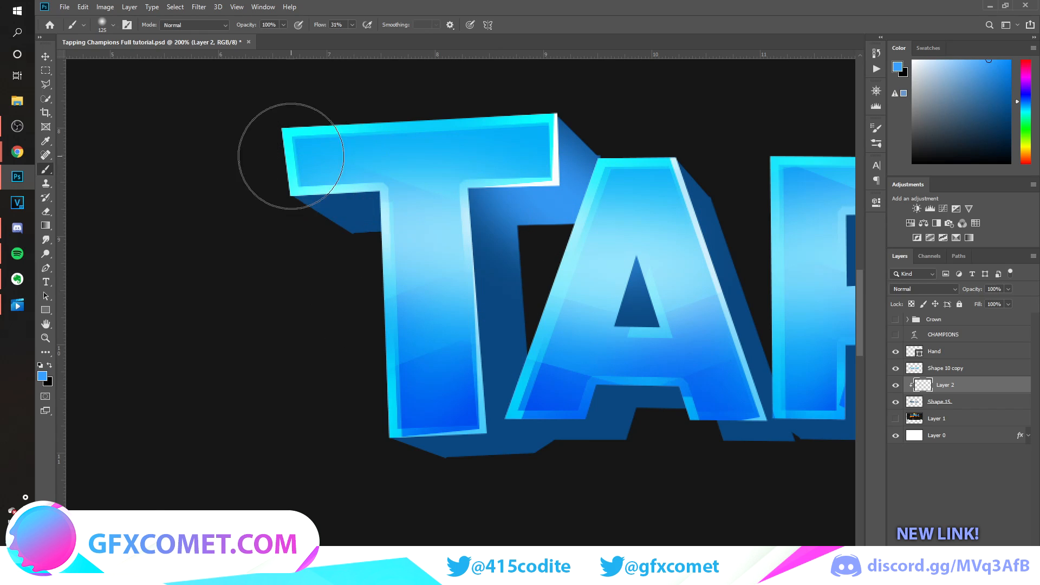
Trim the shading at the T's inner corner with a hard 50 px Eraser and shade the extrusion beside its stem.
{"action": "key", "text": "e"}
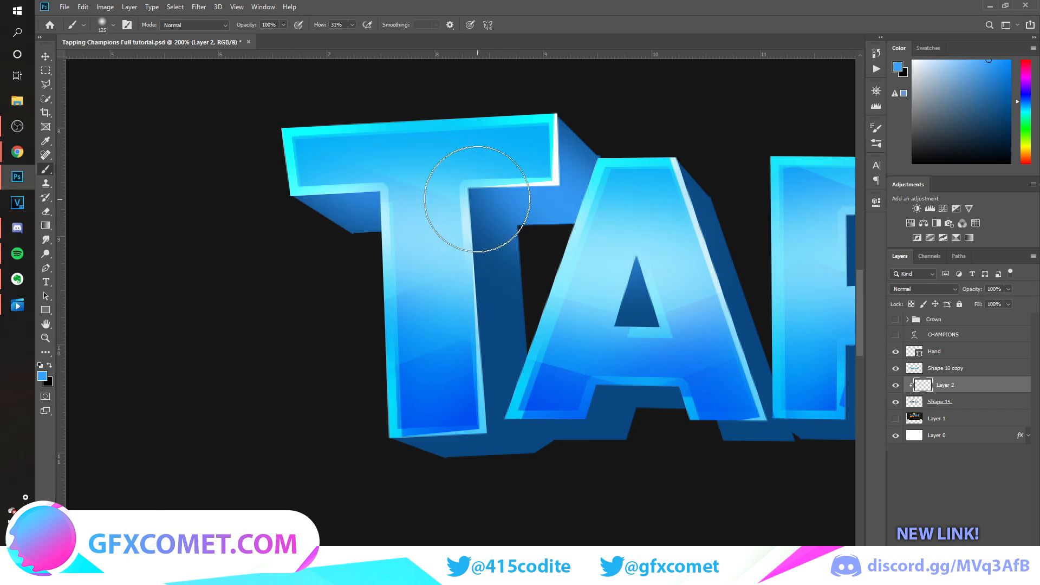
{"action": "key", "text": "bracketleft"}
{"action": "key", "text": "bracketleft"}
{"action": "key", "text": "bracketleft"}
{"action": "key", "text": "bracketleft"}
{"action": "key", "text": "bracketleft"}
{"action": "key", "text": "bracketleft"}
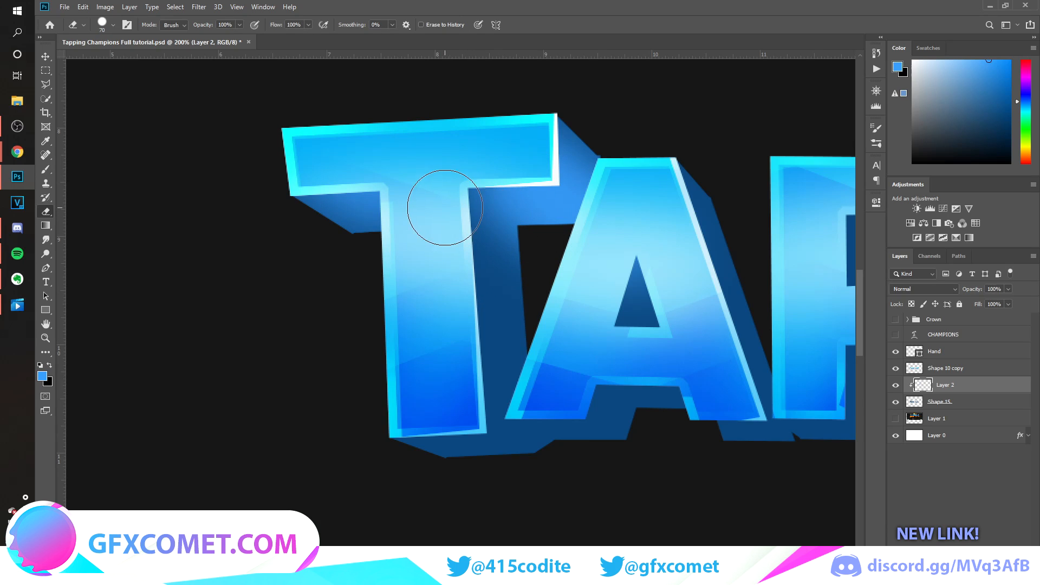
{"action": "left_click_drag", "start_coordinate": [513, 248], "coordinate": [521, 255]}
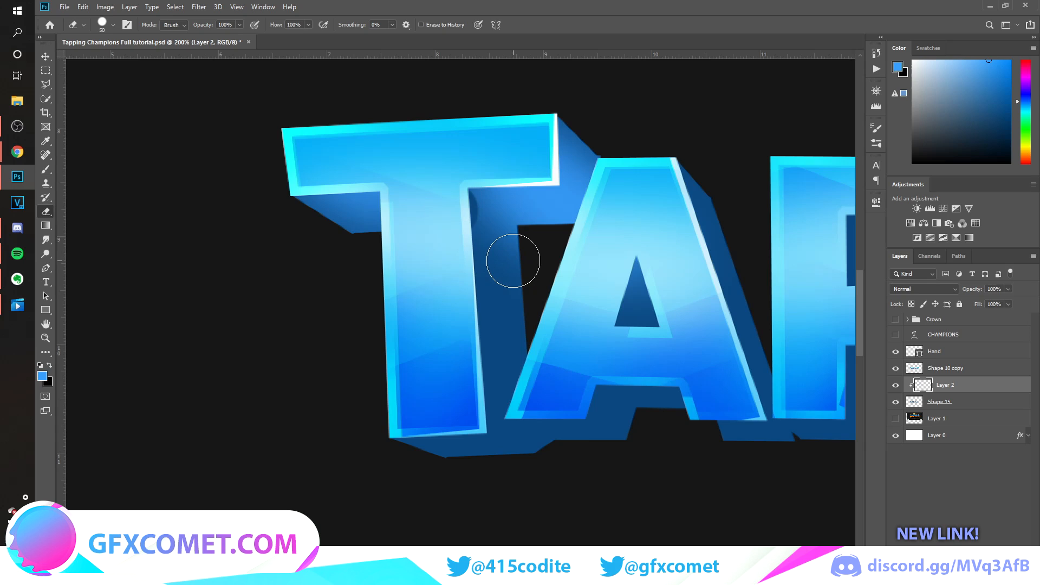
{"action": "left_click_drag", "start_coordinate": [513, 260], "coordinate": [513, 259]}
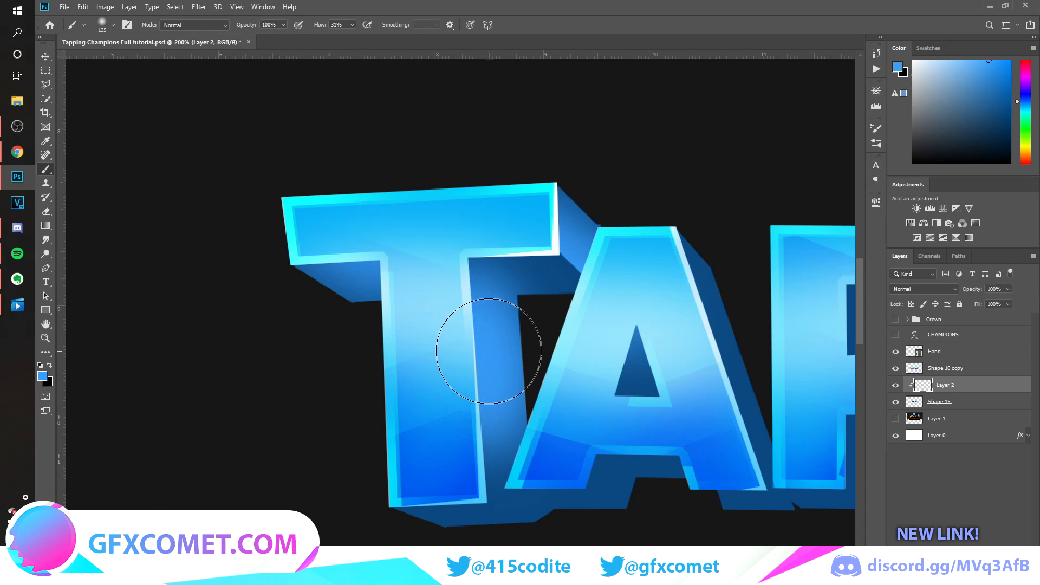
{"action": "left_click_drag", "start_coordinate": [488, 353], "coordinate": [490, 402]}
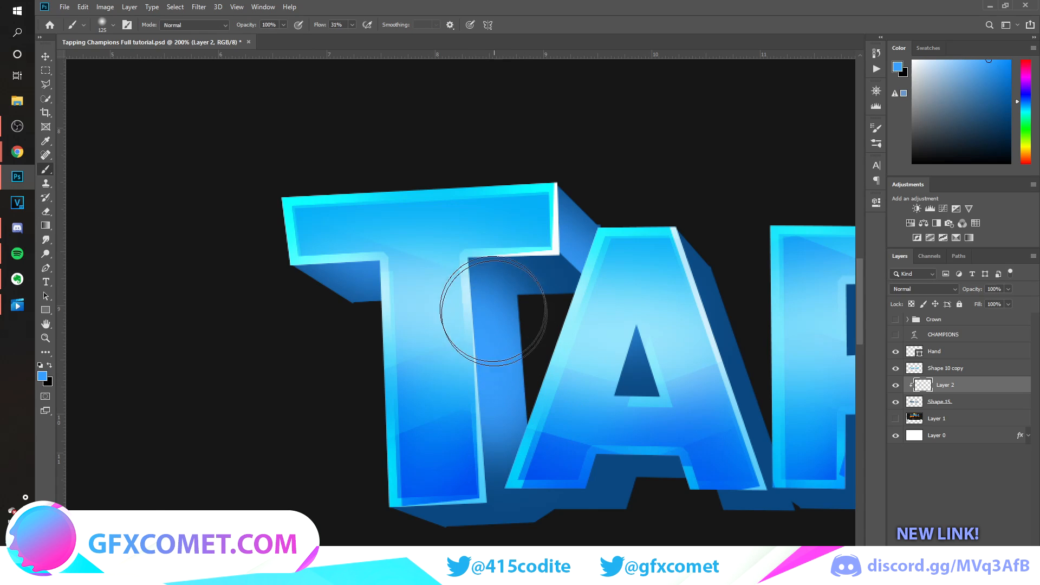
Erase the spill under the T's crossbar for a crisp edge and brush light blue along the extrusion beneath its stem.
{"action": "left_click", "coordinate": [492, 311]}
{"action": "key", "text": "e"}
{"action": "left_click_drag", "start_coordinate": [542, 293], "coordinate": [502, 260]}
{"action": "key", "text": "b"}
{"action": "left_click_drag", "start_coordinate": [444, 512], "coordinate": [553, 504]}
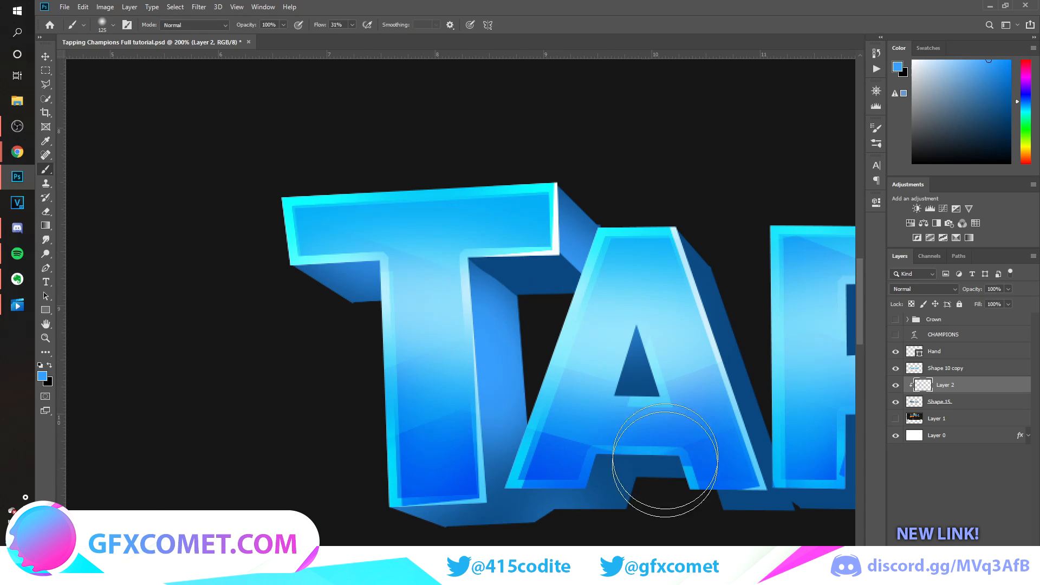
Shade the extrusion beside, inside and below the A and behind the remaining TAPPING letters in soft light blue.
{"action": "mouse_move", "coordinate": [666, 464]}
{"action": "left_mouse_down"}
{"action": "mouse_move", "coordinate": [658, 427]}
{"action": "mouse_move", "coordinate": [726, 304]}
{"action": "left_mouse_up"}
{"action": "left_click_drag", "start_coordinate": [704, 265], "coordinate": [729, 332]}
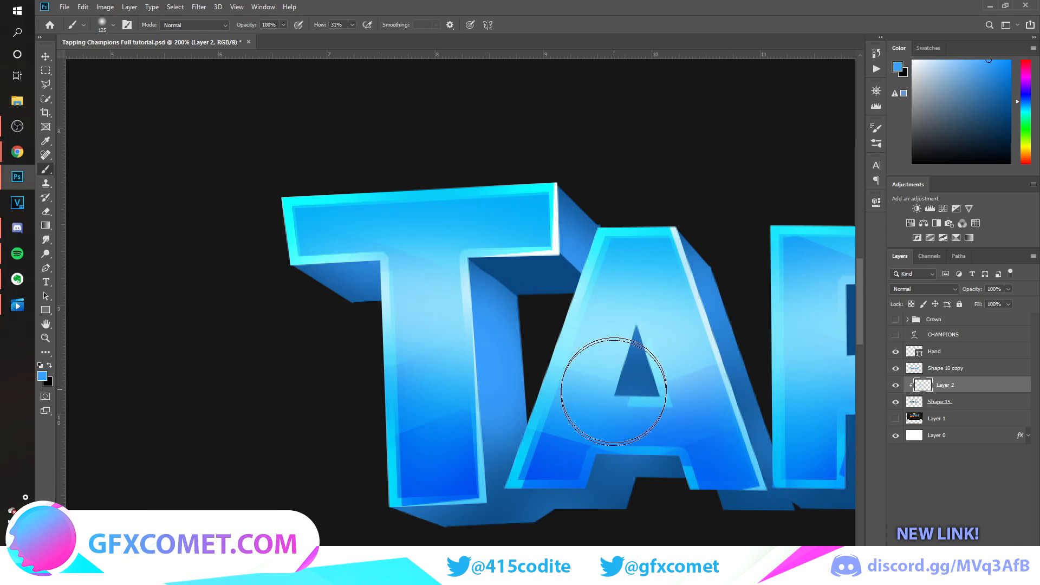
{"action": "left_click_drag", "start_coordinate": [614, 390], "coordinate": [634, 336]}
{"action": "left_click_drag", "start_coordinate": [619, 495], "coordinate": [602, 497]}
{"action": "key", "text": "ctrl+minus"}
{"action": "scroll", "coordinate": [715, 378], "scroll_direction": "right", "scroll_amount": 8}
{"action": "scroll", "coordinate": [523, 357], "scroll_direction": "left", "scroll_amount": 8}
{"action": "key", "text": "ctrl+plus"}
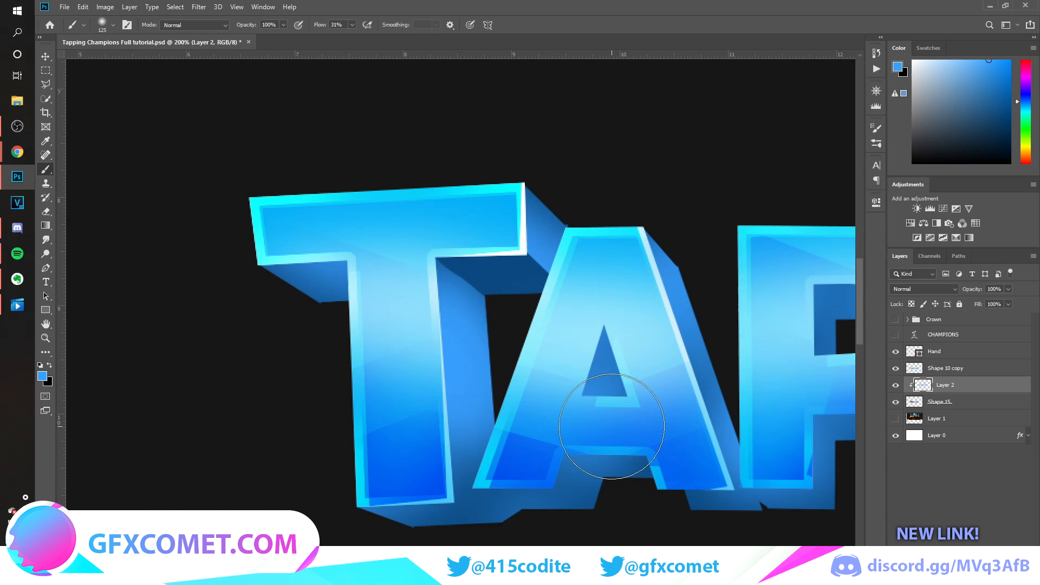
{"action": "key", "text": "e"}
{"action": "key", "text": "ctrl+minus"}
{"action": "key", "text": "ctrl+minus"}
{"action": "key", "text": "v"}
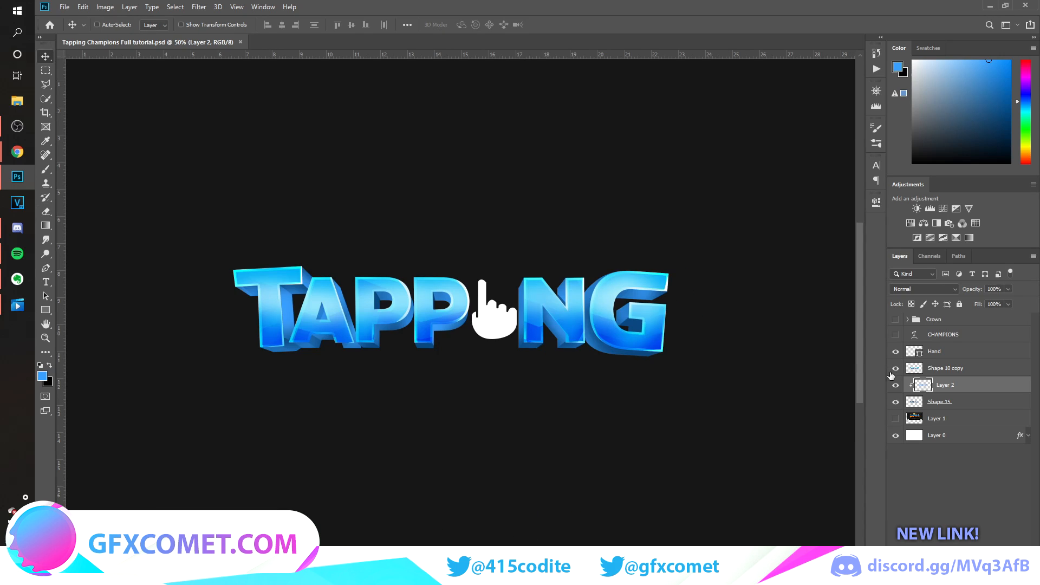
Darken the Shape 15 backing with a #083258 Color Overlay and rasterize its layer style.
{"action": "left_click", "coordinate": [989, 404]}
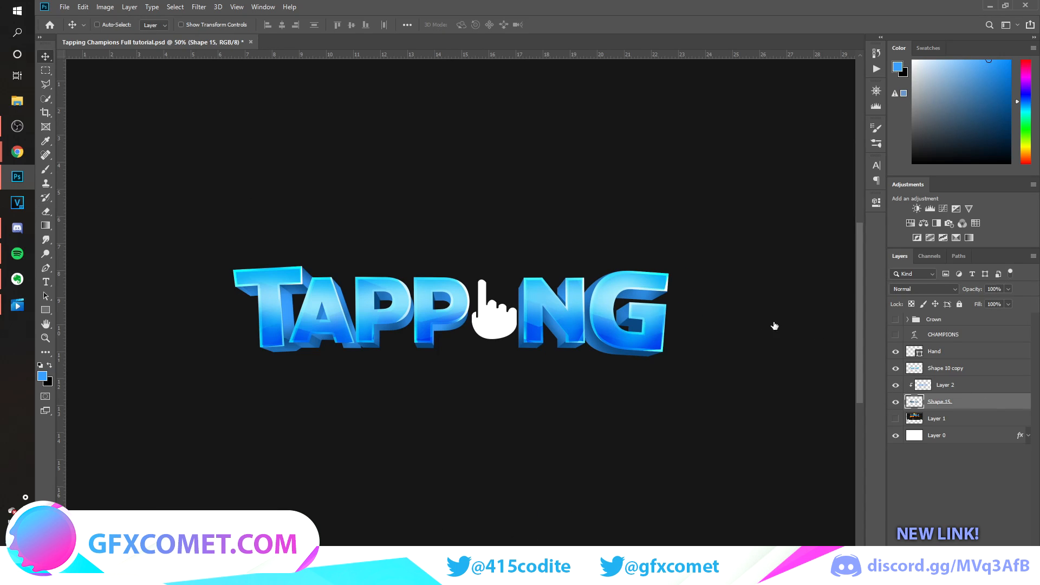
{"action": "left_click", "coordinate": [637, 319]}
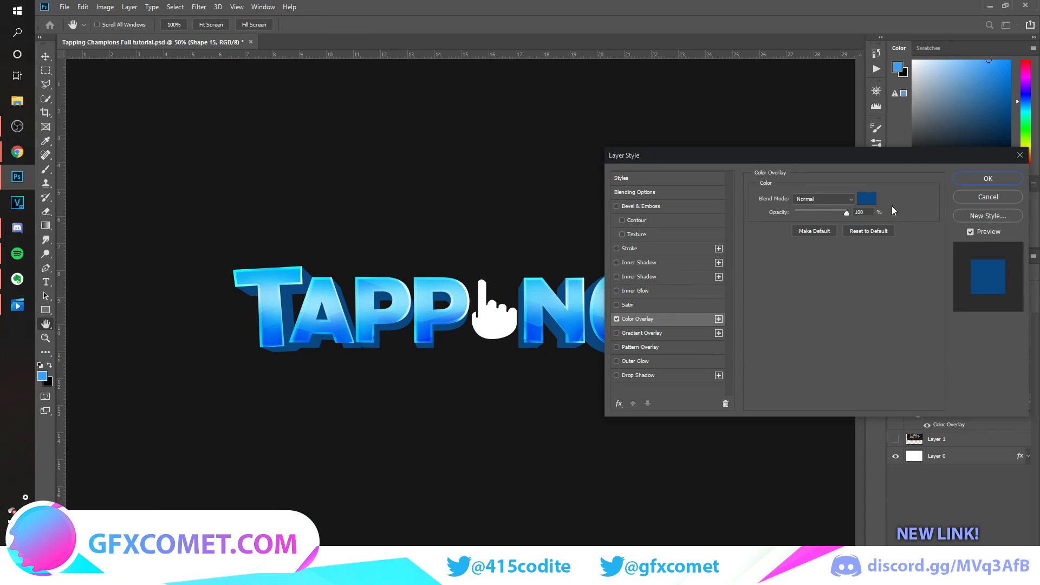
{"action": "left_click", "coordinate": [869, 199]}
{"action": "left_click_drag", "start_coordinate": [878, 265], "coordinate": [879, 263]}
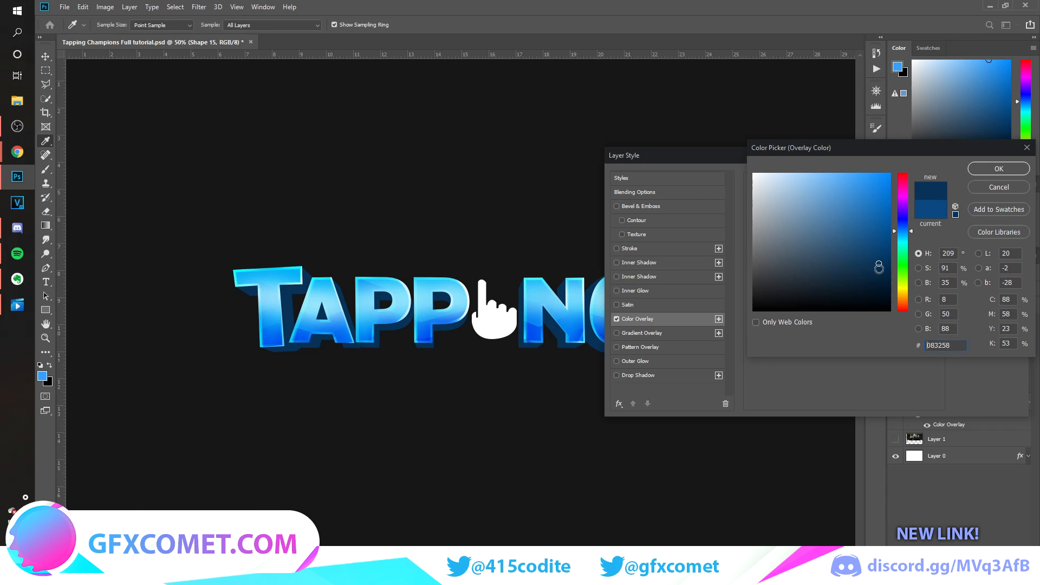
{"action": "left_click", "coordinate": [996, 172]}
{"action": "left_click", "coordinate": [990, 180]}
{"action": "right_click", "coordinate": [960, 402]}
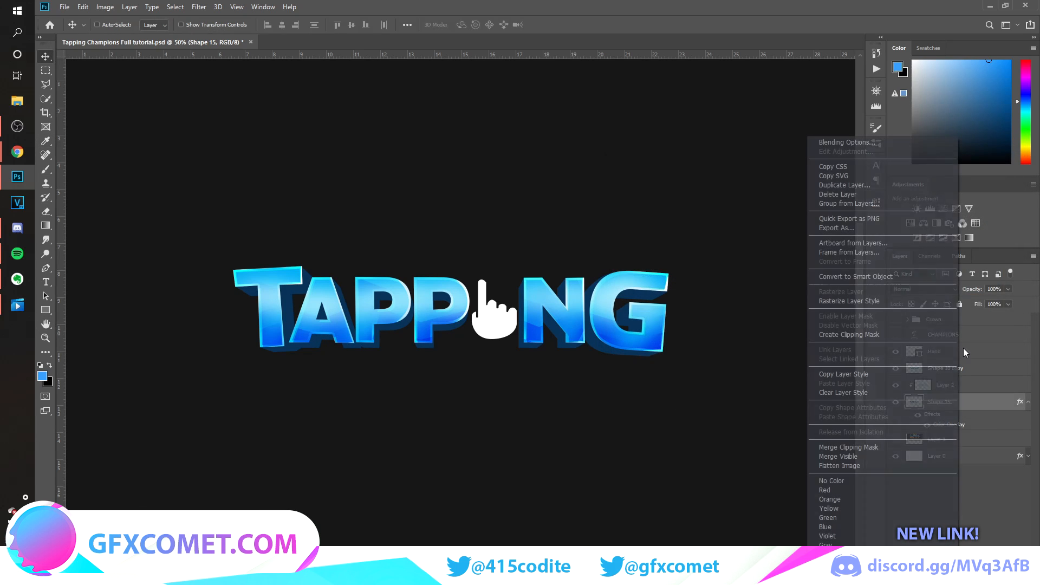
{"action": "left_click", "coordinate": [886, 299]}
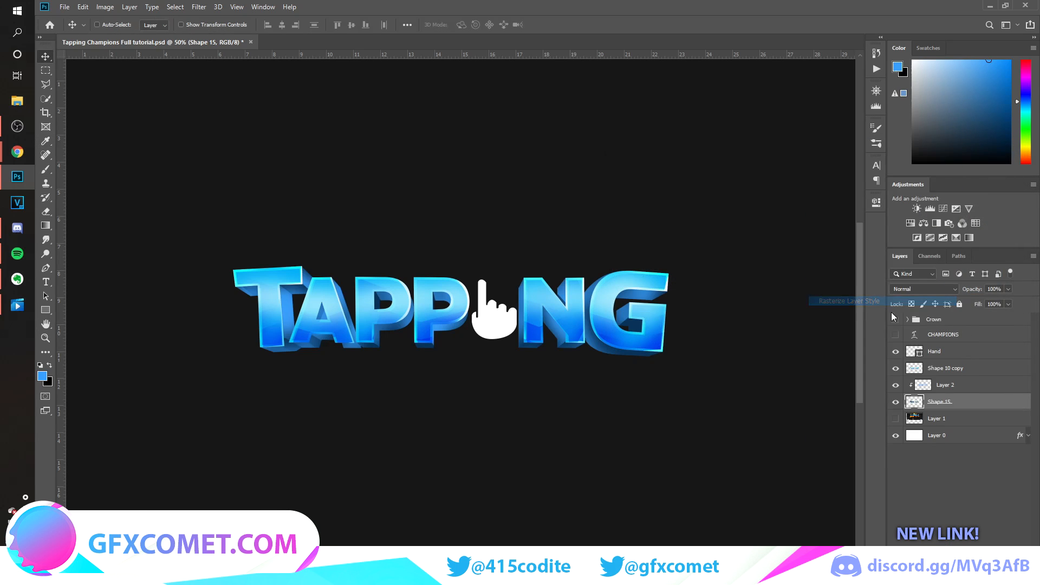
Lower the opacity of the clipped shading on Layer 2 to 75%.
{"action": "left_click", "coordinate": [998, 388]}
{"action": "left_click_drag", "start_coordinate": [974, 291], "coordinate": [945, 301]}
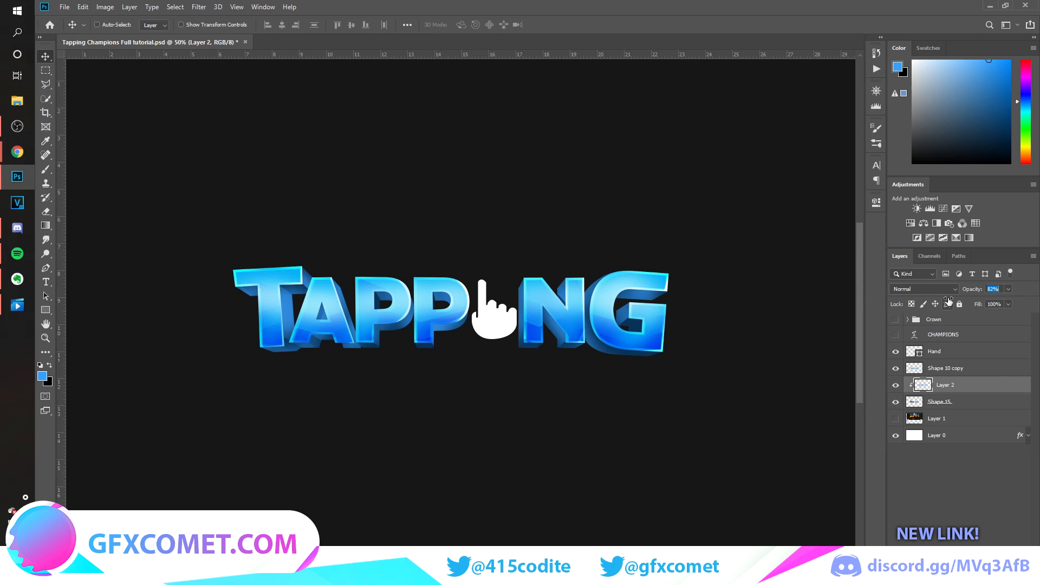
{"action": "key", "text": "ctrl+minus"}
{"action": "key", "text": "ctrl+plus"}
{"action": "key", "text": "ctrl+plus"}
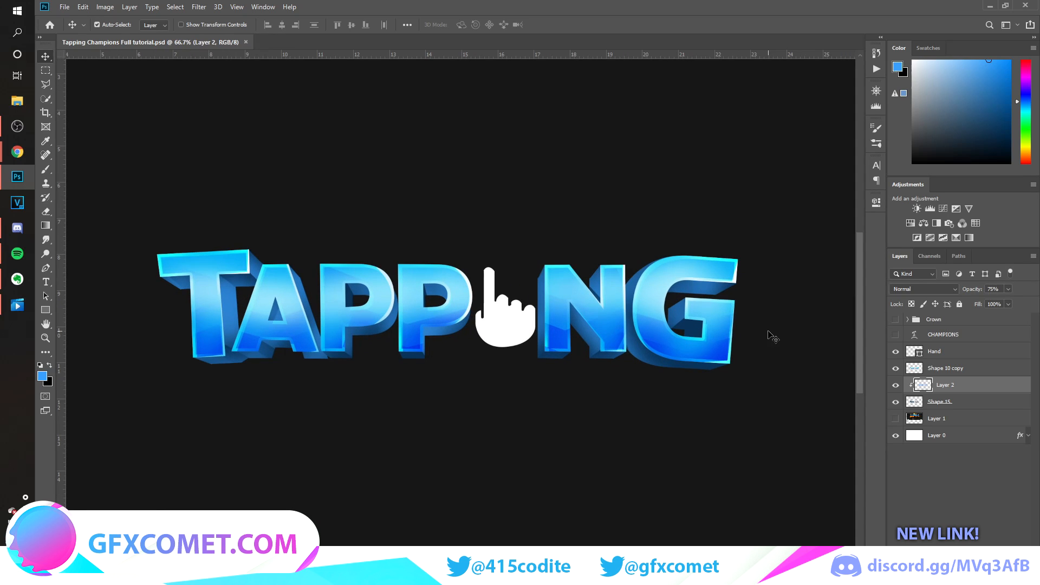
Show the reference image on Layer 1 for comparison and save the document.
{"action": "left_click", "coordinate": [896, 320]}
{"action": "left_click", "coordinate": [895, 320]}
{"action": "left_click", "coordinate": [895, 418]}
{"action": "left_click", "coordinate": [942, 420]}
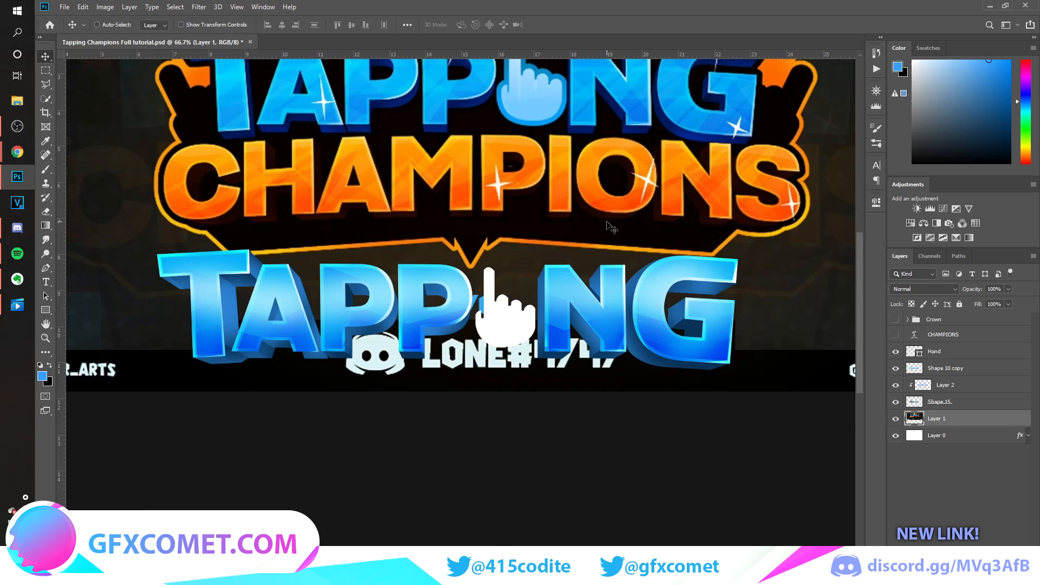
{"action": "scroll", "coordinate": [611, 227], "scroll_direction": "up", "scroll_amount": 2}
{"action": "key", "text": "ctrl+s"}
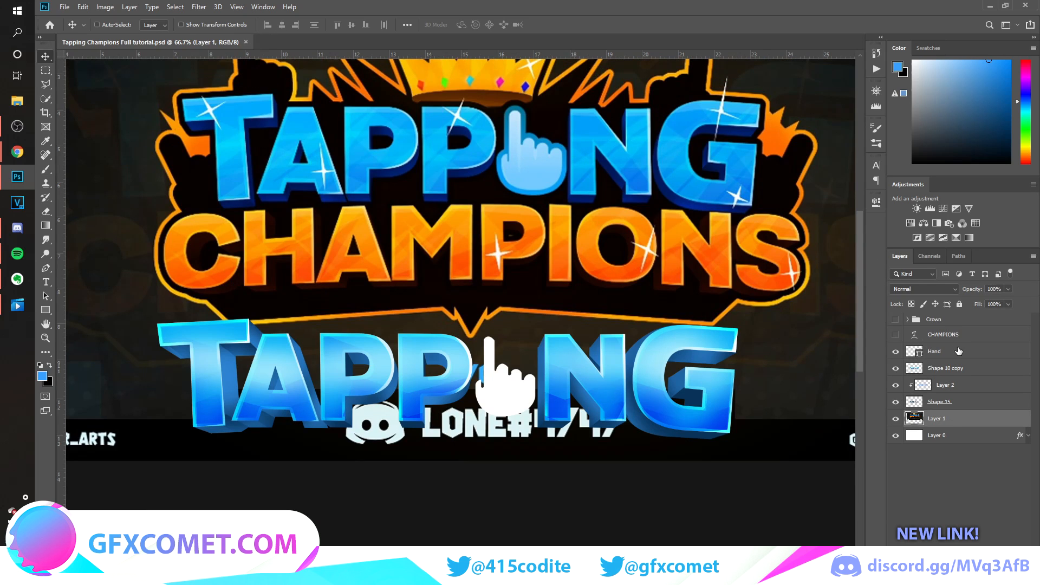
Add a Gradient Overlay in Normal blend mode to the Hand layer and open its gradient for editing.
{"action": "left_click", "coordinate": [962, 353]}
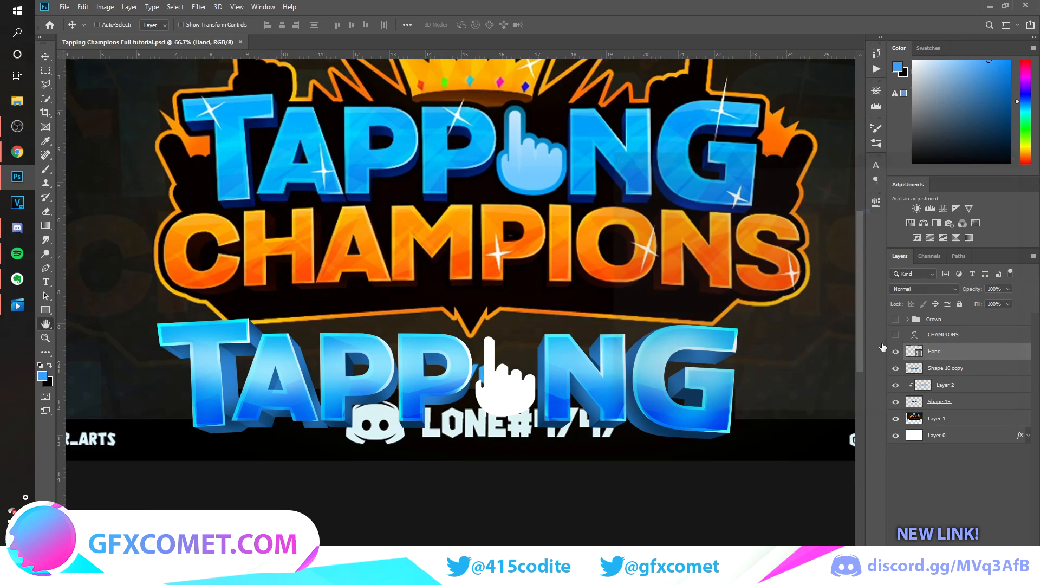
{"action": "left_click_drag", "start_coordinate": [737, 152], "coordinate": [786, 295]}
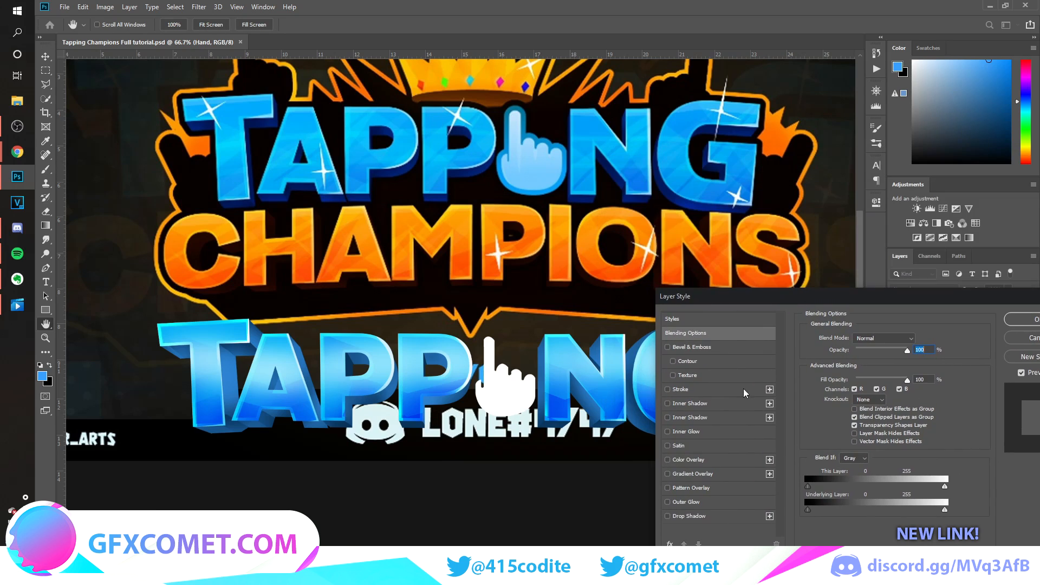
{"action": "left_click", "coordinate": [694, 474]}
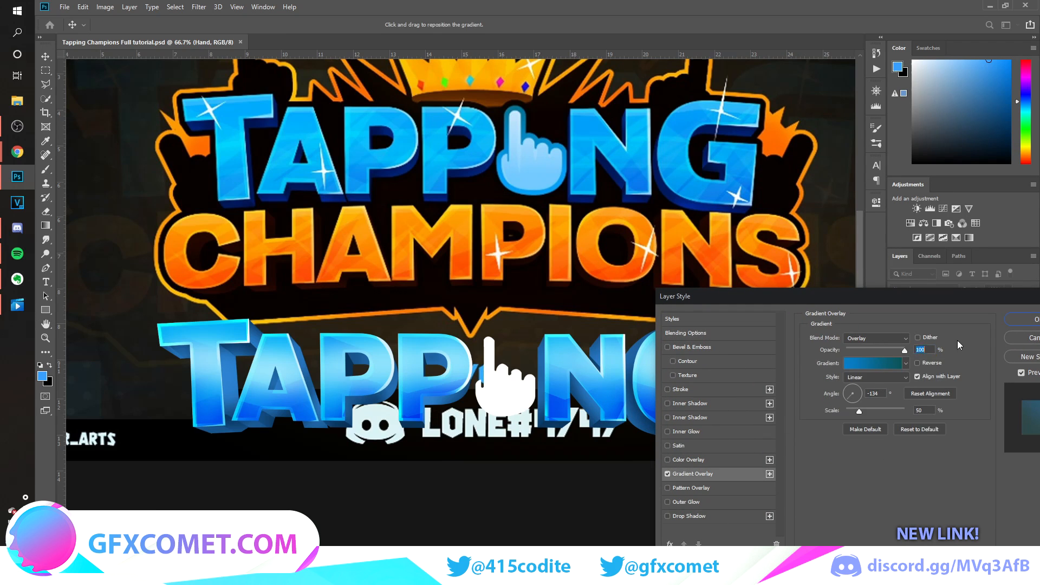
{"action": "left_click", "coordinate": [876, 338]}
{"action": "left_click", "coordinate": [875, 325]}
{"action": "left_click", "coordinate": [874, 364]}
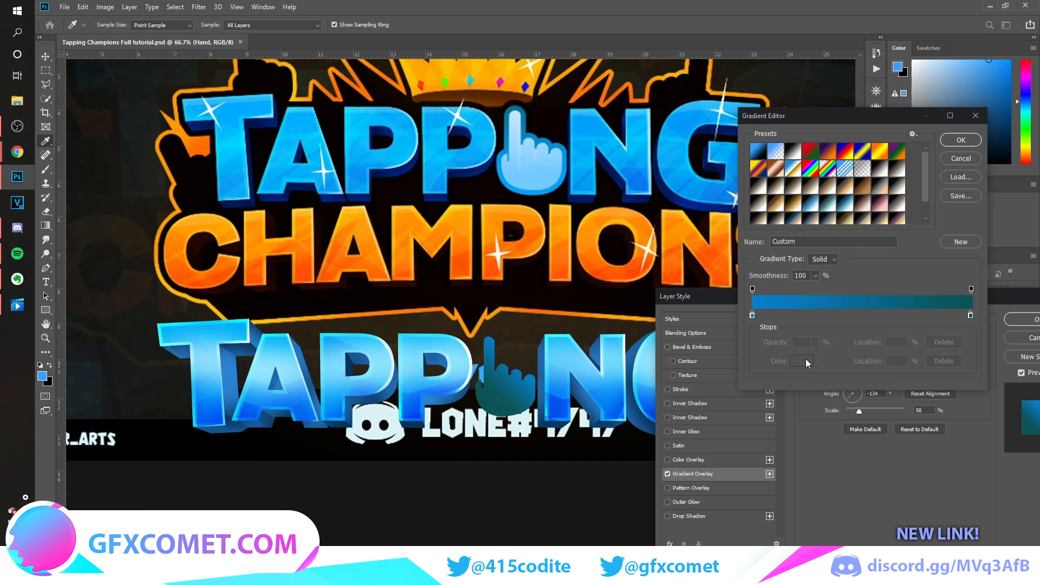
Recolour both gradient stops with light blues sampled from the reference hand and set the gradient angle to 90°.
{"action": "double_click", "coordinate": [752, 316]}
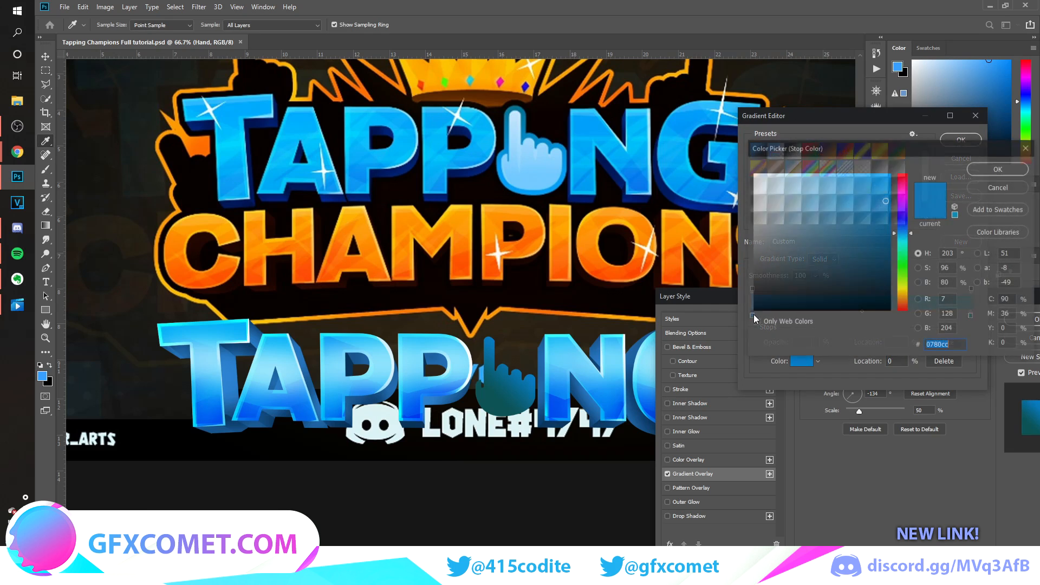
{"action": "left_click", "coordinate": [533, 177]}
{"action": "key", "text": "Return"}
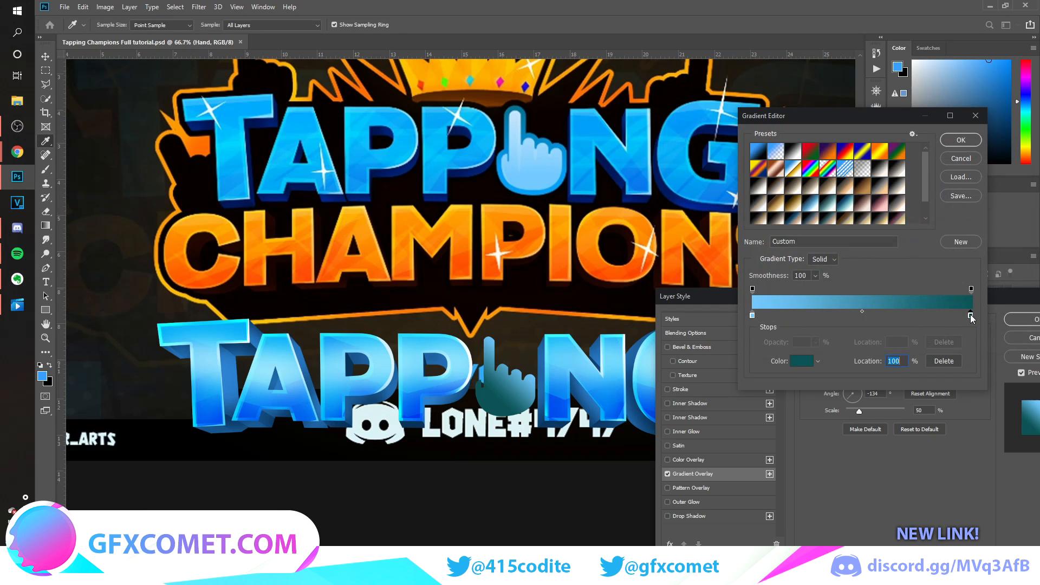
{"action": "double_click", "coordinate": [971, 315]}
{"action": "left_click", "coordinate": [515, 112]}
{"action": "left_click", "coordinate": [998, 169]}
{"action": "left_click", "coordinate": [961, 140]}
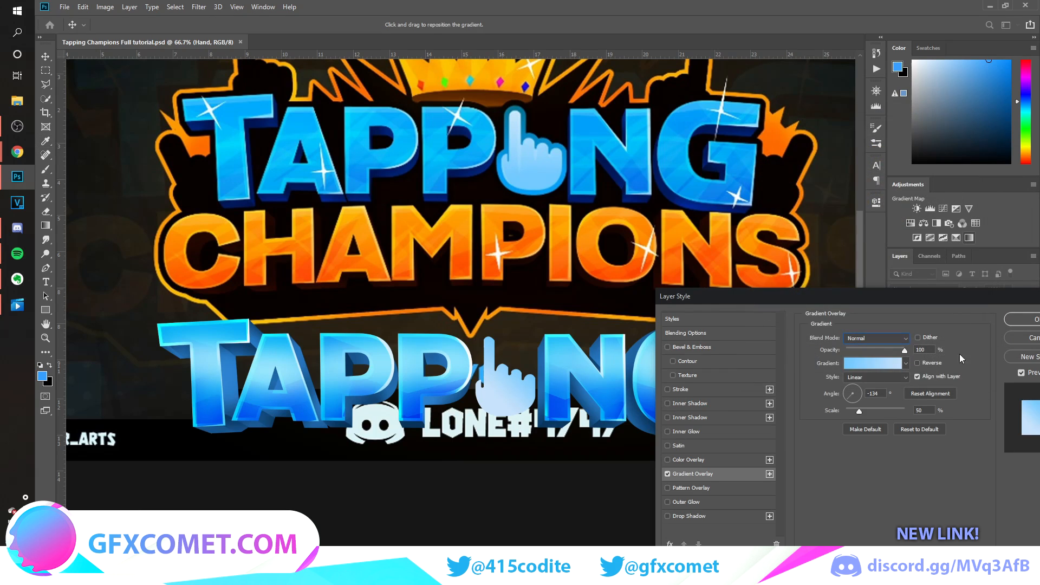
{"action": "left_click", "coordinate": [854, 389]}
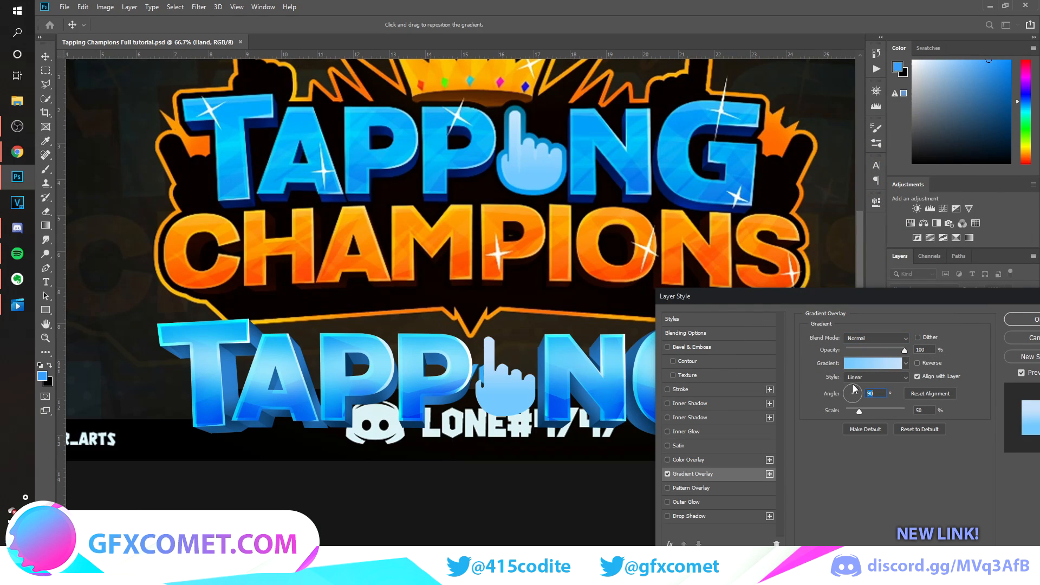
{"action": "left_click_drag", "start_coordinate": [855, 403], "coordinate": [868, 403]}
Add a Stroke to the Hand layer in dark teal #046f8b sampled from the reference and apply the layer style.
{"action": "left_click", "coordinate": [688, 389]}
{"action": "left_click", "coordinate": [832, 416]}
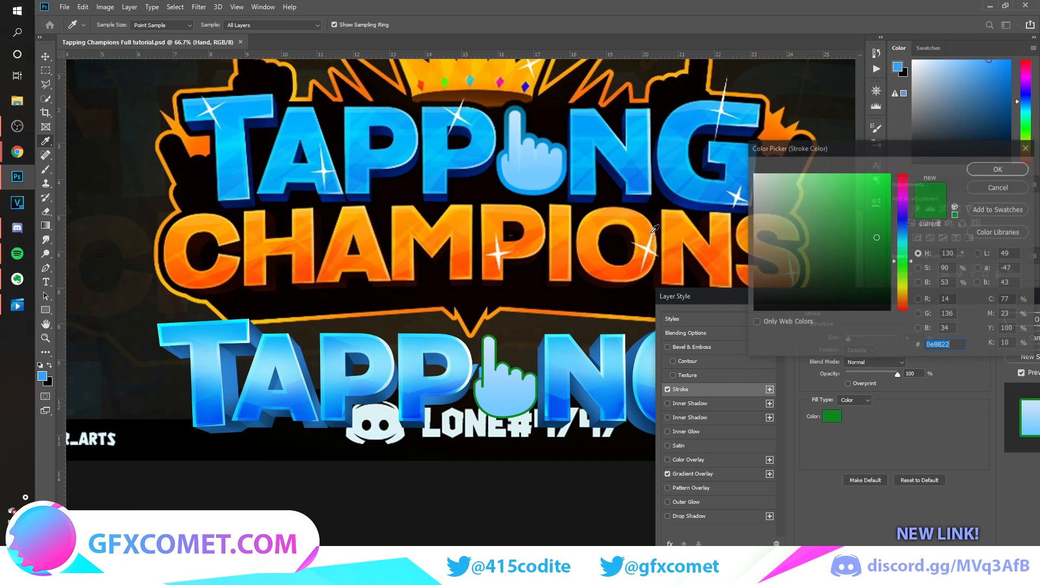
{"action": "left_click", "coordinate": [701, 128]}
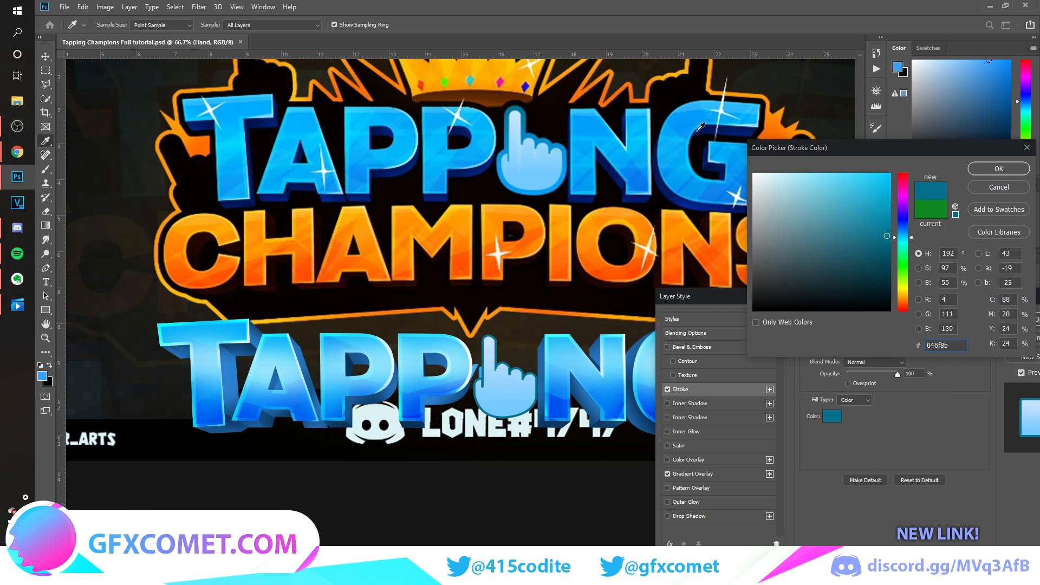
{"action": "left_click", "coordinate": [991, 169]}
{"action": "left_click", "coordinate": [1035, 321]}
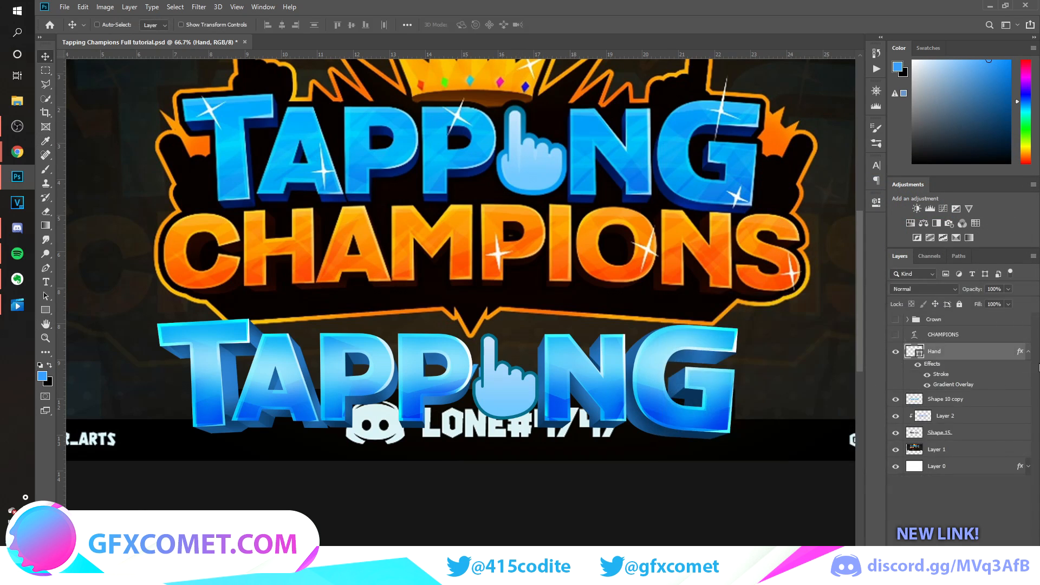
{"action": "left_click", "coordinate": [1028, 351]}
Hide the reference image, then show and select the CHAMPIONS text layer.
{"action": "left_click", "coordinate": [895, 419]}
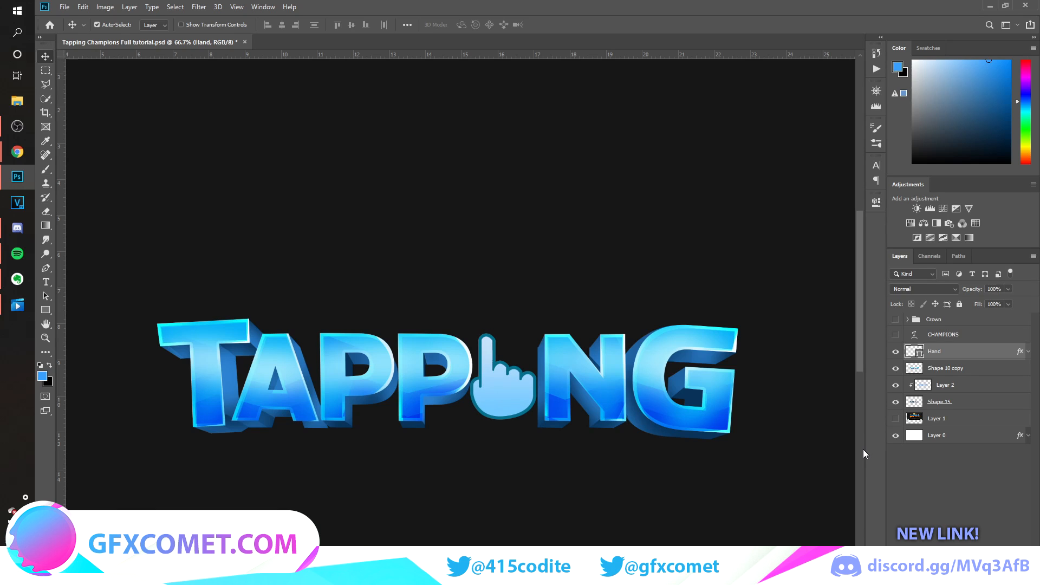
{"action": "key", "text": "ctrl+minus"}
{"action": "key", "text": "ctrl+minus"}
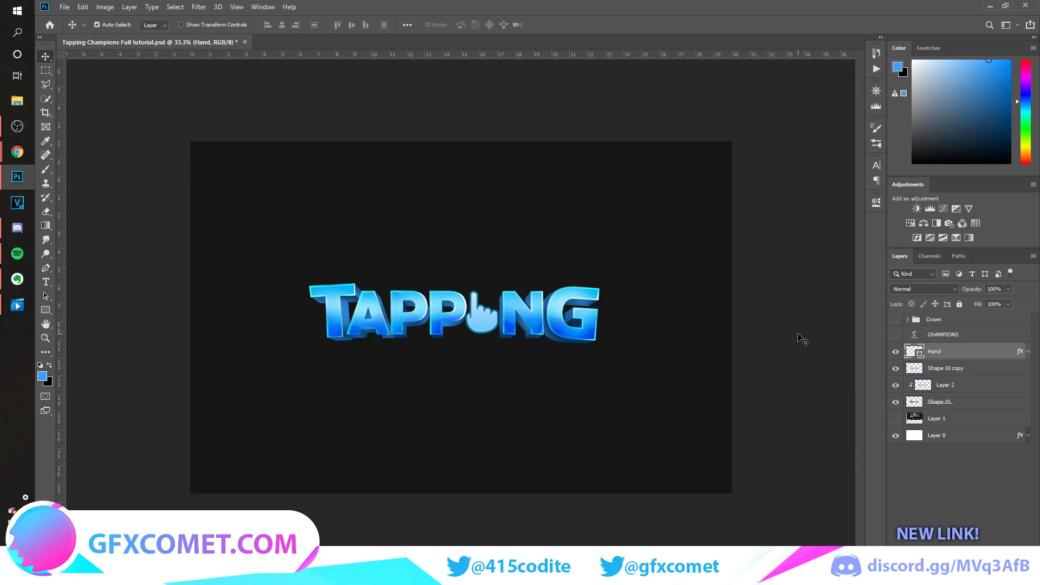
{"action": "left_click", "coordinate": [895, 418]}
{"action": "left_click", "coordinate": [895, 418]}
{"action": "left_click", "coordinate": [895, 335]}
{"action": "left_click", "coordinate": [943, 335]}
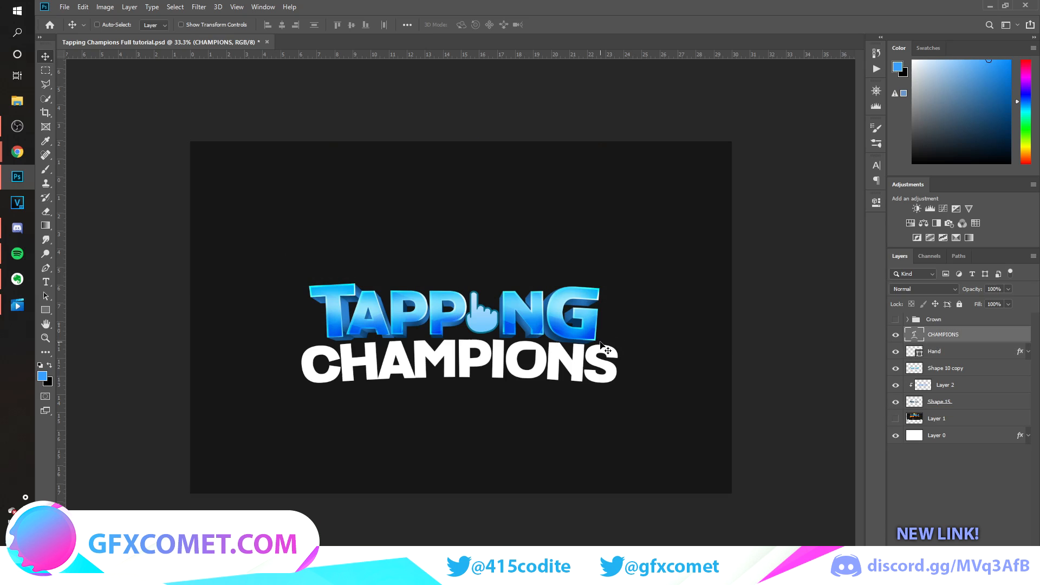
Nudge the CHAMPIONS text further down below TAPPING and show the reference image in Layer 1.
{"action": "key", "text": "shift+Down"}
{"action": "key", "text": "shift+Down"}
{"action": "key", "text": "shift+Down"}
{"action": "left_click", "coordinate": [895, 419]}
{"action": "key", "text": "ctrl+plus"}
Recolour the CHAMPIONS text orange, then group and merge it into a single pixel layer.
{"action": "key", "text": "t"}
{"action": "left_click", "coordinate": [547, 388]}
{"action": "left_click", "coordinate": [468, 25]}
{"action": "left_click", "coordinate": [999, 167]}
{"action": "key", "text": "ctrl+Return"}
{"action": "key", "text": "ctrl+g"}
{"action": "key", "text": "ctrl+e"}
{"action": "key", "text": "v"}
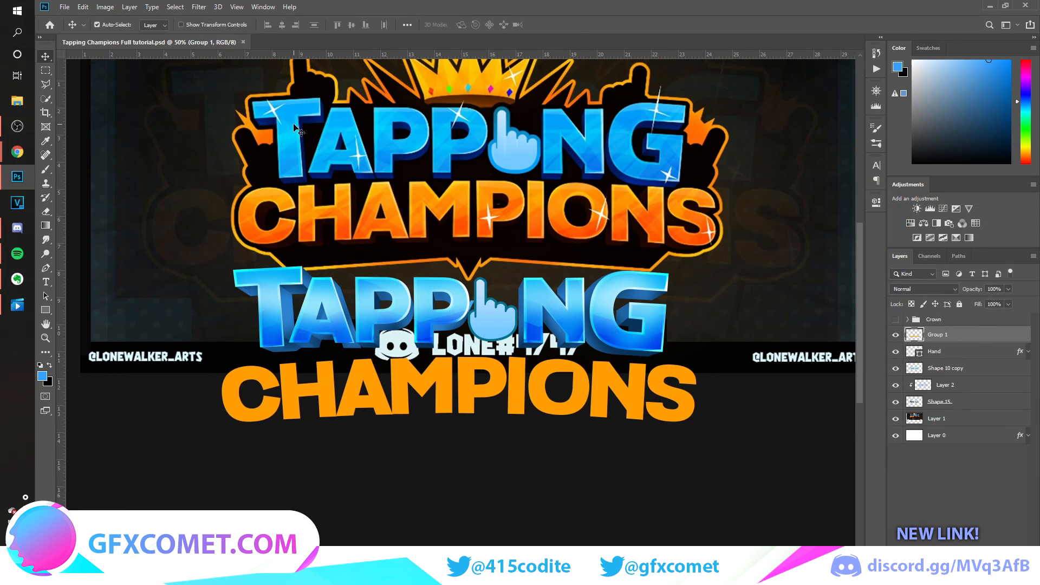
Duplicate the CHAMPIONS layer and delete its interior using a contracted selection of the letters, keeping only a thin outline.
{"action": "key", "text": "ctrl+j"}
{"action": "left_click", "coordinate": [915, 335], "text": "ctrl"}
{"action": "left_click", "coordinate": [175, 7]}
{"action": "left_click", "coordinate": [298, 192]}
{"action": "key", "text": "Return"}
{"action": "key", "text": "Delete"}
Fill the thin outline copy of CHAMPIONS with white and set its blend mode to Overlay.
{"action": "left_click", "coordinate": [914, 334], "text": "ctrl"}
{"action": "key", "text": "d"}
{"action": "key", "text": "x"}
{"action": "key", "text": "alt+BackSpace"}
{"action": "key", "text": "ctrl+d"}
{"action": "left_click", "coordinate": [924, 289]}
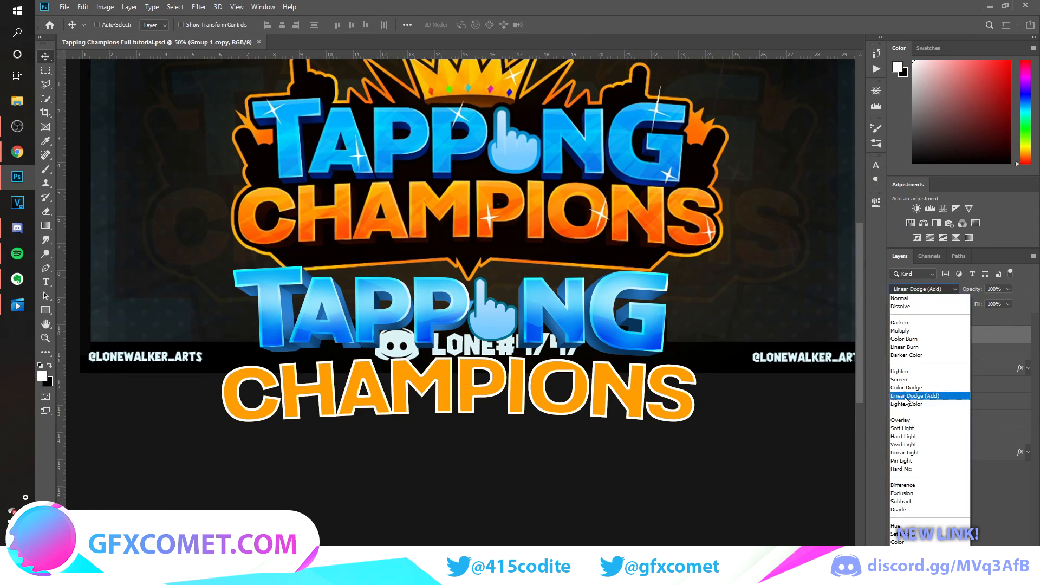
{"action": "left_click", "coordinate": [905, 421]}
Soft-erase the white outline in one sweep across the middle of the CHAMPIONS letters.
{"action": "key", "text": "e"}
{"action": "left_click", "coordinate": [113, 25]}
{"action": "double_click", "coordinate": [85, 108]}
{"action": "mouse_move", "coordinate": [238, 389]}
{"action": "left_mouse_down"}
{"action": "mouse_move", "coordinate": [288, 372]}
{"action": "mouse_move", "coordinate": [335, 396]}
{"action": "mouse_move", "coordinate": [408, 363]}
{"action": "mouse_move", "coordinate": [518, 394]}
{"action": "mouse_move", "coordinate": [579, 384]}
{"action": "mouse_move", "coordinate": [658, 414]}
{"action": "mouse_move", "coordinate": [705, 373]}
{"action": "left_mouse_up"}
Draw a wavy Pen shape over the lower half of CHAMPIONS, clipped to the orange lettering layer.
{"action": "key", "text": "v"}
{"action": "left_click", "coordinate": [938, 351]}
{"action": "key", "text": "ctrl+shift+alt+n"}
{"action": "key", "text": "ctrl+alt+g"}
{"action": "key", "text": "b"}
{"action": "key", "text": "p"}
{"action": "left_click", "coordinate": [210, 402]}
{"action": "left_click_drag", "start_coordinate": [257, 391], "coordinate": [273, 392]}
{"action": "left_click", "coordinate": [299, 402]}
{"action": "left_click_drag", "start_coordinate": [346, 381], "coordinate": [364, 382]}
{"action": "left_click", "coordinate": [713, 456]}
{"action": "left_click", "coordinate": [210, 402]}
Recolour the clipped shape black and set it to Soft Light at 87% opacity.
{"action": "key", "text": "v"}
{"action": "double_click", "coordinate": [923, 352]}
{"action": "left_click", "coordinate": [753, 315]}
{"action": "left_click", "coordinate": [998, 169]}
{"action": "left_click", "coordinate": [924, 289]}
{"action": "left_click", "coordinate": [915, 427]}
{"action": "key", "text": "8"}
{"action": "key", "text": "7"}
Reposition and duplicate the clipped shape into overlapping shading facets across CHAMPIONS, and soft-erase part of the copy.
{"action": "left_click_drag", "start_coordinate": [594, 417], "coordinate": [562, 413]}
{"action": "key", "text": "ctrl+j"}
{"action": "key", "text": "e"}
{"action": "key", "text": "v"}
{"action": "mouse_move", "coordinate": [436, 406]}
{"action": "left_mouse_down"}
{"action": "mouse_move", "coordinate": [727, 389]}
{"action": "mouse_move", "coordinate": [652, 414]}
{"action": "mouse_move", "coordinate": [320, 312]}
{"action": "mouse_move", "coordinate": [433, 365]}
{"action": "mouse_move", "coordinate": [685, 372]}
{"action": "left_mouse_up"}
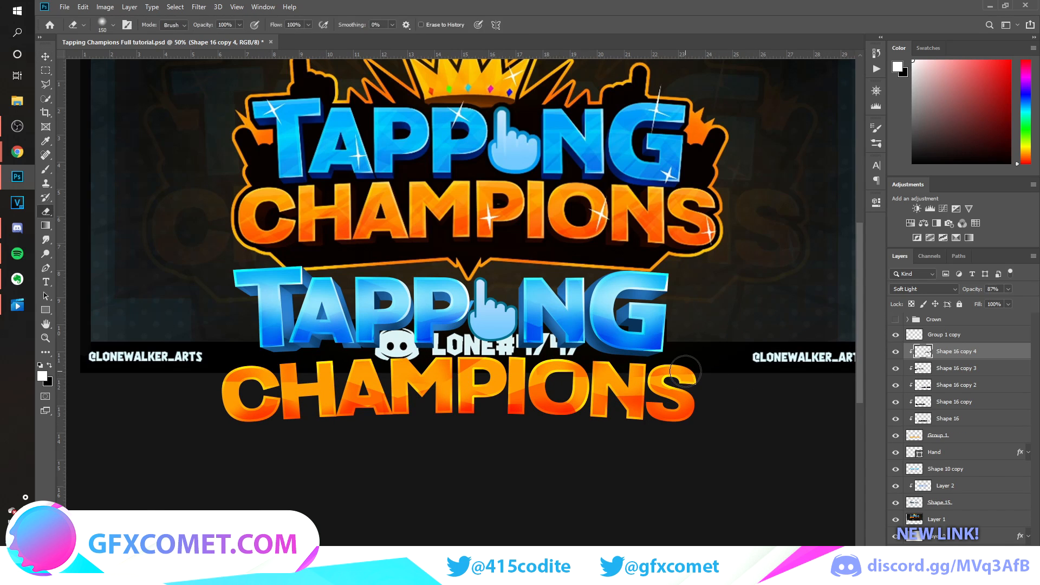
Add a new clipped layer above the shading shapes and brush soft white highlights across the CHAMPIONS letters.
{"action": "key", "text": "v"}
{"action": "left_click", "coordinate": [895, 502]}
{"action": "left_click", "coordinate": [895, 503]}
{"action": "left_click", "coordinate": [939, 503]}
{"action": "left_click", "coordinate": [956, 352]}
{"action": "left_click", "coordinate": [992, 578]}
{"action": "key", "text": "b"}
{"action": "left_click_drag", "start_coordinate": [233, 385], "coordinate": [676, 386]}
{"action": "left_click_drag", "start_coordinate": [419, 350], "coordinate": [243, 369]}
{"action": "key", "text": "v"}
Set the highlight layer to Overlay, adjust its opacity and save the document.
{"action": "left_click", "coordinate": [924, 289]}
{"action": "left_click", "coordinate": [921, 422]}
{"action": "mouse_move", "coordinate": [972, 290]}
{"action": "left_mouse_down"}
{"action": "mouse_move", "coordinate": [852, 297]}
{"action": "mouse_move", "coordinate": [968, 296]}
{"action": "left_mouse_up"}
{"action": "key", "text": "ctrl+s"}
Duplicate the highlight layer and set the copy to Normal blend mode at 63% opacity.
{"action": "left_click_drag", "start_coordinate": [987, 354], "coordinate": [986, 346]}
{"action": "left_click", "coordinate": [924, 289]}
{"action": "left_click", "coordinate": [921, 299]}
{"action": "left_click_drag", "start_coordinate": [975, 290], "coordinate": [1000, 290]}
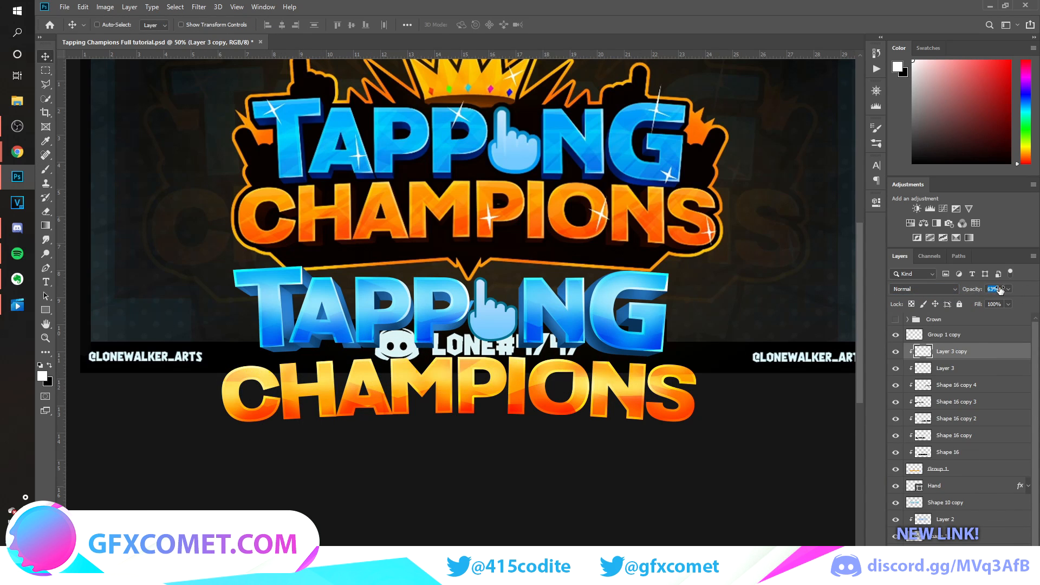
Merge the orange CHAMPIONS lettering with all its clipped shading and highlight layers into one layer.
{"action": "left_click", "coordinate": [964, 469], "text": "shift"}
{"action": "key", "text": "ctrl+g"}
{"action": "key", "text": "ctrl+e"}
Duplicate the merged CHAMPIONS layer beneath itself, hide the reference image and transform the copy into an offset back layer.
{"action": "left_click_drag", "start_coordinate": [952, 351], "coordinate": [952, 360]}
{"action": "left_click", "coordinate": [895, 452]}
{"action": "key", "text": "ctrl+t"}
{"action": "key", "text": "Return"}
Apply a dark brown Color Overlay in Normal mode to the back copy of CHAMPIONS and merge it into a plain layer.
{"action": "double_click", "coordinate": [995, 371]}
{"action": "left_click", "coordinate": [645, 459]}
{"action": "left_click", "coordinate": [873, 340]}
{"action": "left_click", "coordinate": [886, 238]}
{"action": "left_click", "coordinate": [999, 168]}
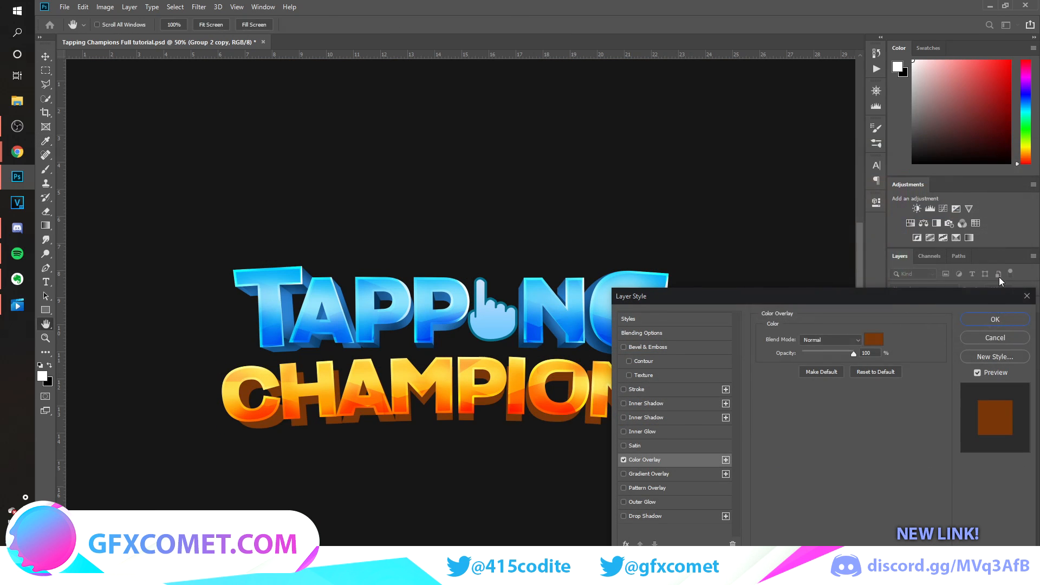
{"action": "left_click", "coordinate": [995, 318]}
{"action": "key", "text": "ctrl+g"}
{"action": "key", "text": "ctrl+e"}
Sample the brown of the back layer, draw a Pen shape joining the C's upper arm to its extrusion, and save.
{"action": "left_click", "coordinate": [46, 141]}
{"action": "left_click", "coordinate": [249, 393]}
{"action": "key", "text": "p"}
{"action": "scroll", "coordinate": [268, 334], "scroll_direction": "up", "scroll_amount": 4}
{"action": "left_click", "coordinate": [385, 467]}
{"action": "left_click", "coordinate": [436, 523]}
{"action": "left_click", "coordinate": [447, 505]}
{"action": "left_click", "coordinate": [500, 422]}
{"action": "left_click_drag", "start_coordinate": [324, 323], "coordinate": [200, 325]}
{"action": "left_click", "coordinate": [324, 323], "text": "alt"}
{"action": "scroll", "coordinate": [422, 504], "scroll_direction": "down", "scroll_amount": 6}
{"action": "key", "text": "ctrl+s"}
Draw brown Pen shapes connecting the C's lower terminal and bottom-left curve to its extrusion.
{"action": "left_click", "coordinate": [488, 221]}
{"action": "left_click", "coordinate": [583, 284]}
{"action": "left_click", "coordinate": [510, 307]}
{"action": "left_click", "coordinate": [455, 278]}
{"action": "left_click", "coordinate": [487, 221]}
{"action": "left_click", "coordinate": [334, 404]}
{"action": "mouse_move", "coordinate": [161, 293]}
{"action": "left_mouse_down"}
{"action": "mouse_move", "coordinate": [142, 210]}
{"action": "mouse_move", "coordinate": [111, 188]}
{"action": "left_mouse_up"}
{"action": "left_click", "coordinate": [161, 293], "text": "alt"}
{"action": "left_click", "coordinate": [330, 318]}
{"action": "left_click", "coordinate": [335, 405]}
Draw brown Pen shapes filling the extrusion gaps at the H's left foot and between its right foot and the A.
{"action": "scroll", "coordinate": [430, 413], "scroll_direction": "up", "scroll_amount": 2}
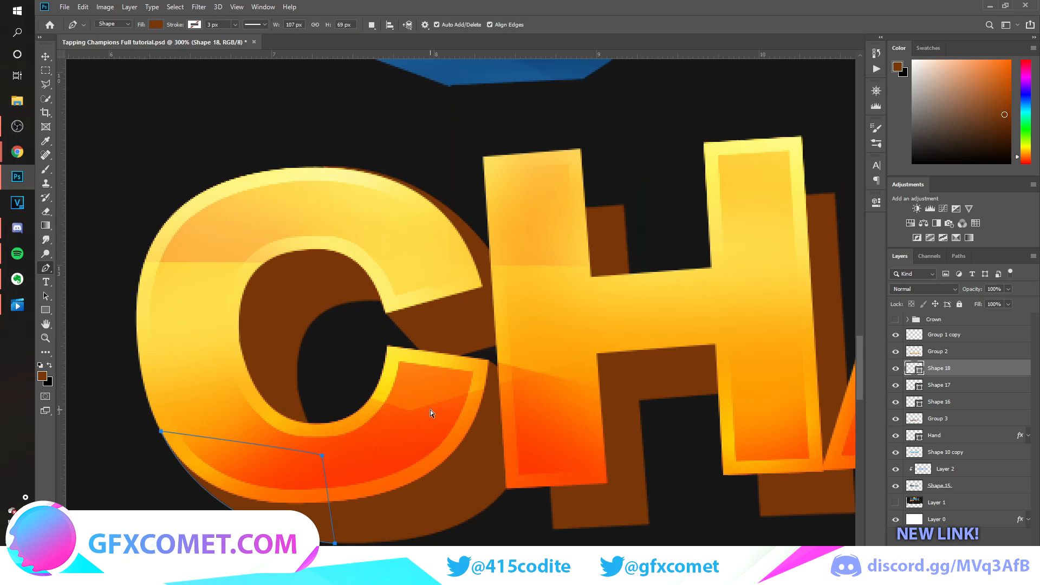
{"action": "scroll", "coordinate": [429, 413], "scroll_direction": "right", "scroll_amount": 5}
{"action": "left_click", "coordinate": [156, 486]}
{"action": "left_click", "coordinate": [204, 528]}
{"action": "left_click", "coordinate": [208, 457]}
{"action": "left_click", "coordinate": [411, 516]}
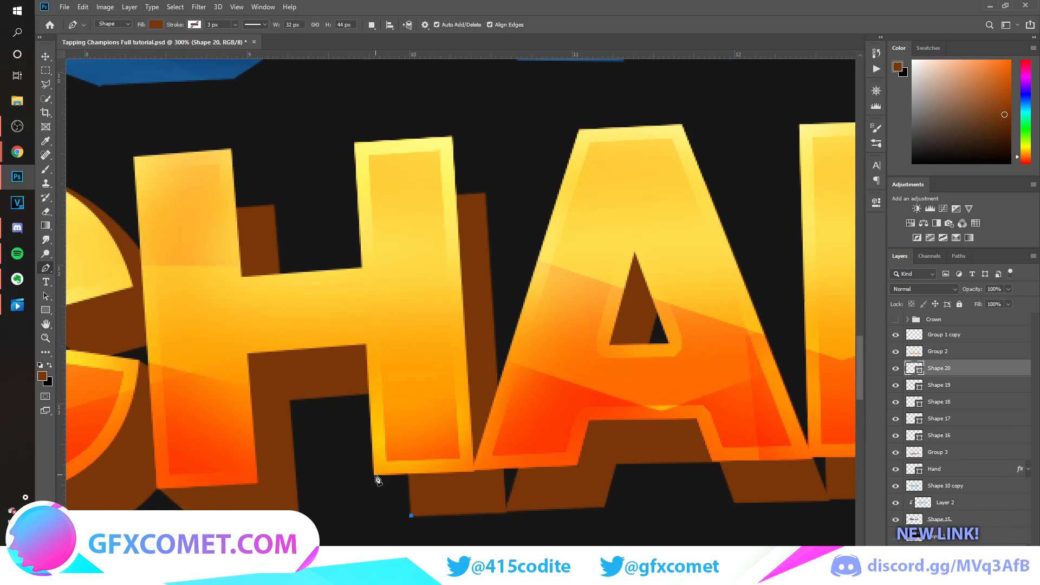
{"action": "left_click", "coordinate": [497, 437]}
{"action": "left_click", "coordinate": [551, 448]}
{"action": "left_click", "coordinate": [513, 511]}
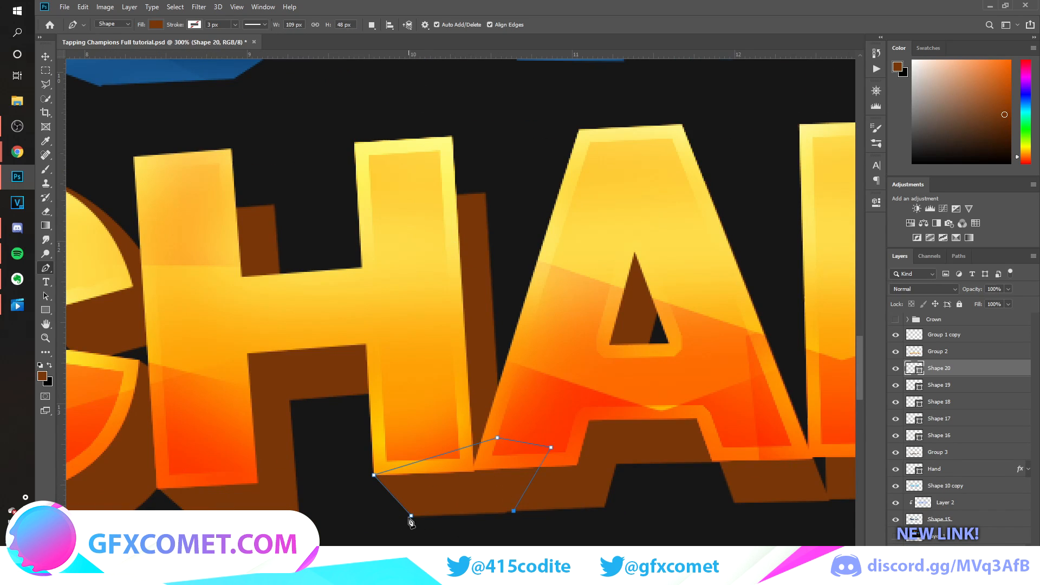
Draw brown Pen shapes connecting the top-right corners of both H stems to their extrusion.
{"action": "left_click", "coordinate": [484, 193]}
{"action": "left_click", "coordinate": [450, 137]}
{"action": "left_click", "coordinate": [424, 233]}
{"action": "left_click", "coordinate": [273, 207]}
{"action": "left_click", "coordinate": [232, 149]}
{"action": "left_click", "coordinate": [213, 266]}
{"action": "left_click", "coordinate": [273, 207]}
{"action": "key", "text": "Return"}
Draw brown Pen shapes filling the extrusion gaps between the A and M and at the M's right foot.
{"action": "scroll", "coordinate": [470, 371], "scroll_direction": "right", "scroll_amount": 5}
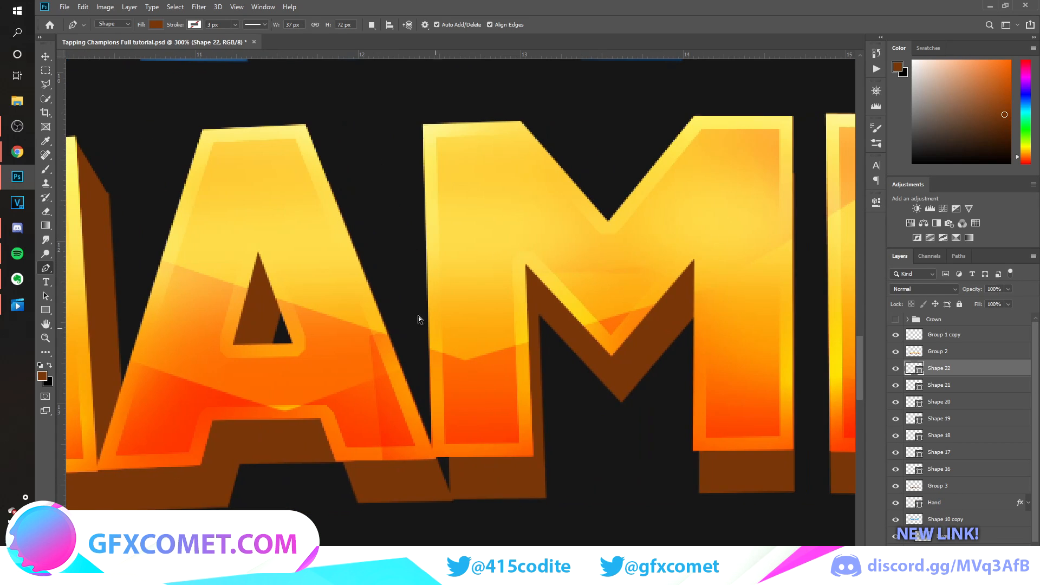
{"action": "left_click", "coordinate": [453, 500]}
{"action": "left_click", "coordinate": [433, 446]}
{"action": "left_click", "coordinate": [463, 438]}
{"action": "left_click", "coordinate": [453, 499]}
{"action": "left_click", "coordinate": [694, 449]}
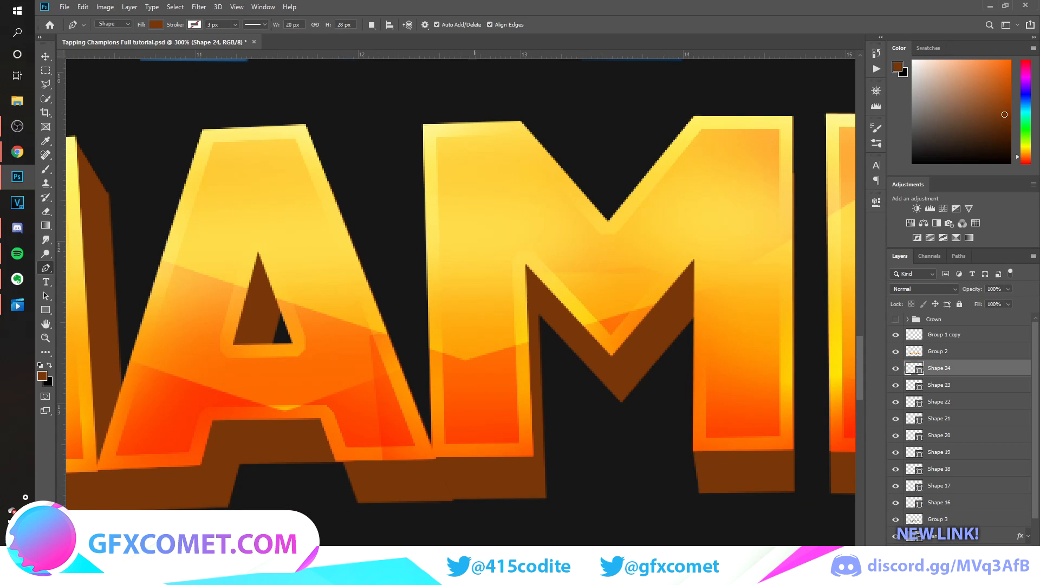
Draw a brown Pen shape connecting the I's top-left and bottom-right corners to its extrusion.
{"action": "scroll", "coordinate": [615, 302], "scroll_direction": "right", "scroll_amount": 8}
{"action": "left_click", "coordinate": [627, 169]}
{"action": "left_click", "coordinate": [735, 460]}
{"action": "left_click", "coordinate": [715, 497]}
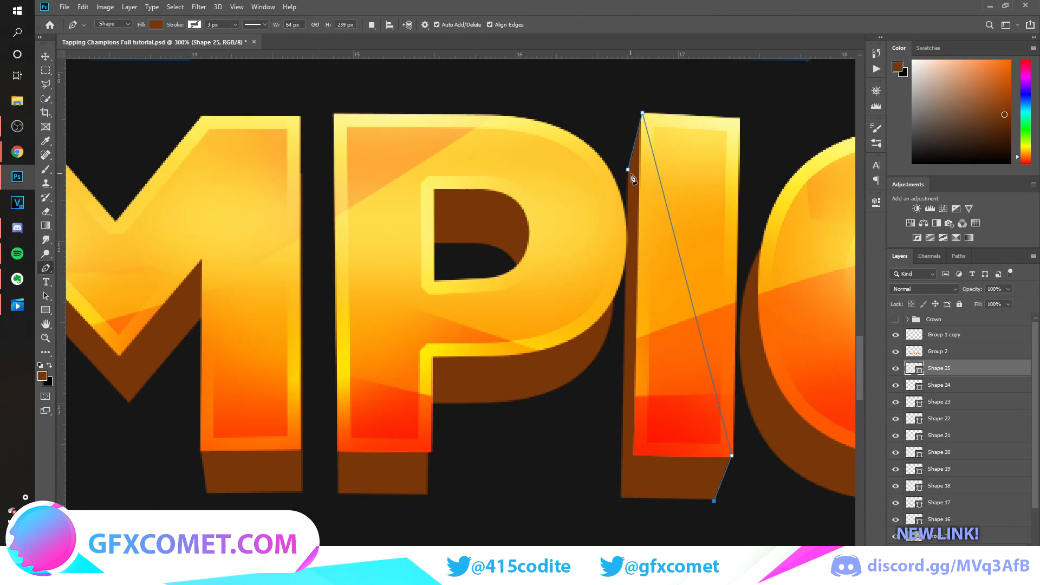
{"action": "left_click", "coordinate": [627, 170]}
{"action": "key", "text": "Return"}
Draw brown Pen shapes for the O's extrusion at its inner corner, upper-left curve and lower-right curve.
{"action": "scroll", "coordinate": [627, 170], "scroll_direction": "right", "scroll_amount": 8}
{"action": "left_click", "coordinate": [641, 193]}
{"action": "left_click", "coordinate": [591, 190]}
{"action": "left_click", "coordinate": [629, 228]}
{"action": "left_click", "coordinate": [425, 156]}
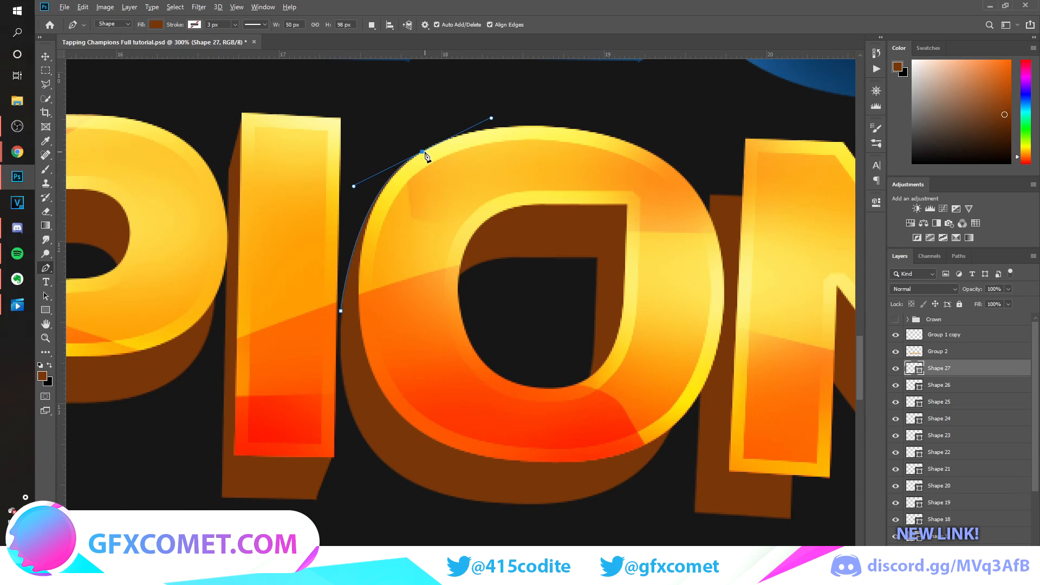
{"action": "scroll", "coordinate": [470, 381], "scroll_direction": "right", "scroll_amount": 8}
{"action": "left_click_drag", "start_coordinate": [316, 494], "coordinate": [306, 503]}
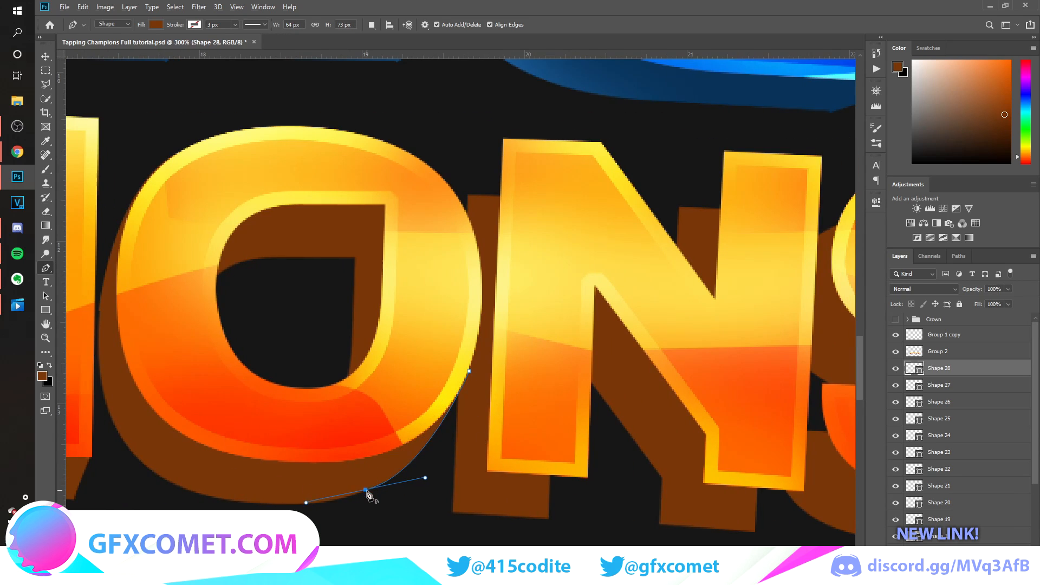
Draw brown Pen shapes connecting the top-left corners of both N stems to their extrusion.
{"action": "left_click", "coordinate": [467, 195]}
{"action": "left_click", "coordinate": [503, 138]}
{"action": "left_click", "coordinate": [533, 206]}
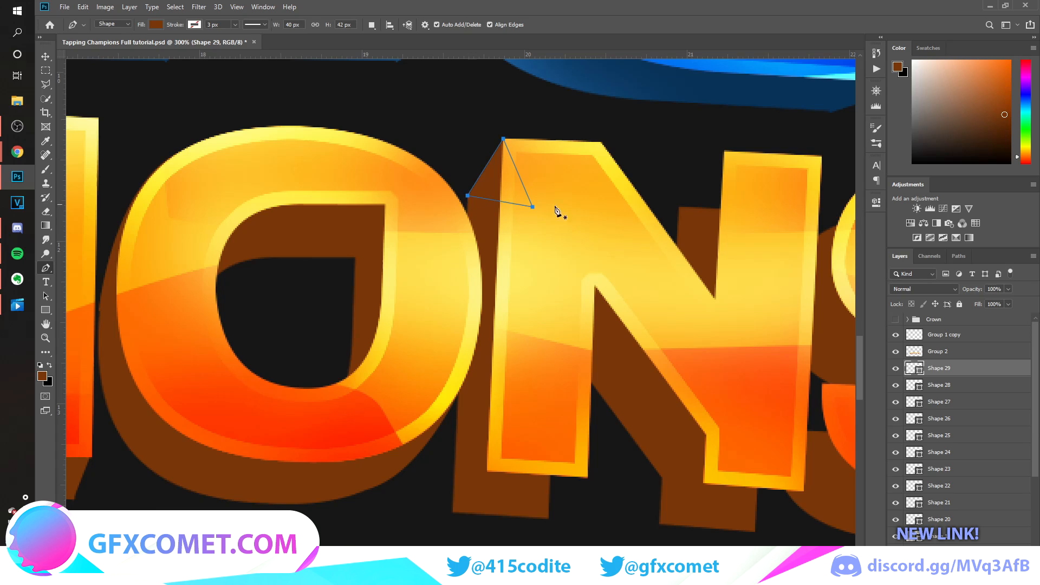
{"action": "left_click", "coordinate": [724, 150]}
{"action": "left_click", "coordinate": [747, 248]}
Draw brown Pen shapes connecting the bottom-right corners of both N stems to their extrusion.
{"action": "left_click", "coordinate": [805, 491]}
{"action": "left_click", "coordinate": [754, 467]}
{"action": "key", "text": "Return"}
{"action": "left_click", "coordinate": [548, 518]}
{"action": "left_click", "coordinate": [588, 477]}
{"action": "left_click", "coordinate": [536, 451]}
{"action": "key", "text": "Return"}
{"action": "scroll", "coordinate": [541, 455], "scroll_direction": "right", "scroll_amount": 5}
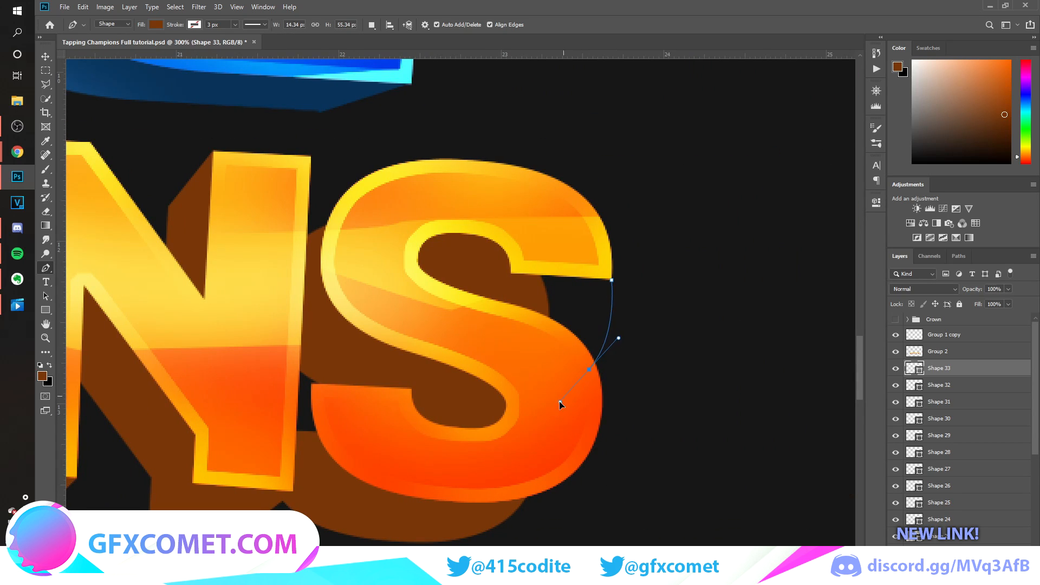
Draw a curved brown Pen shape connecting the S's upper-right tip to its extrusion.
{"action": "left_click_drag", "start_coordinate": [559, 401], "coordinate": [559, 401]}
{"action": "left_click", "coordinate": [589, 370], "text": "alt"}
{"action": "left_click", "coordinate": [517, 318]}
{"action": "left_click", "coordinate": [530, 251]}
{"action": "left_click", "coordinate": [611, 280]}
{"action": "key", "text": "Return"}
Draw brown Pen shapes for the S's extrusion along its upper-left curve and at its lower-left and upper-right ends.
{"action": "left_click", "coordinate": [297, 227]}
{"action": "left_click_drag", "start_coordinate": [426, 161], "coordinate": [492, 165]}
{"action": "left_click", "coordinate": [425, 160], "text": "alt"}
{"action": "left_click", "coordinate": [353, 275]}
{"action": "left_click", "coordinate": [296, 227]}
{"action": "key", "text": "Return"}
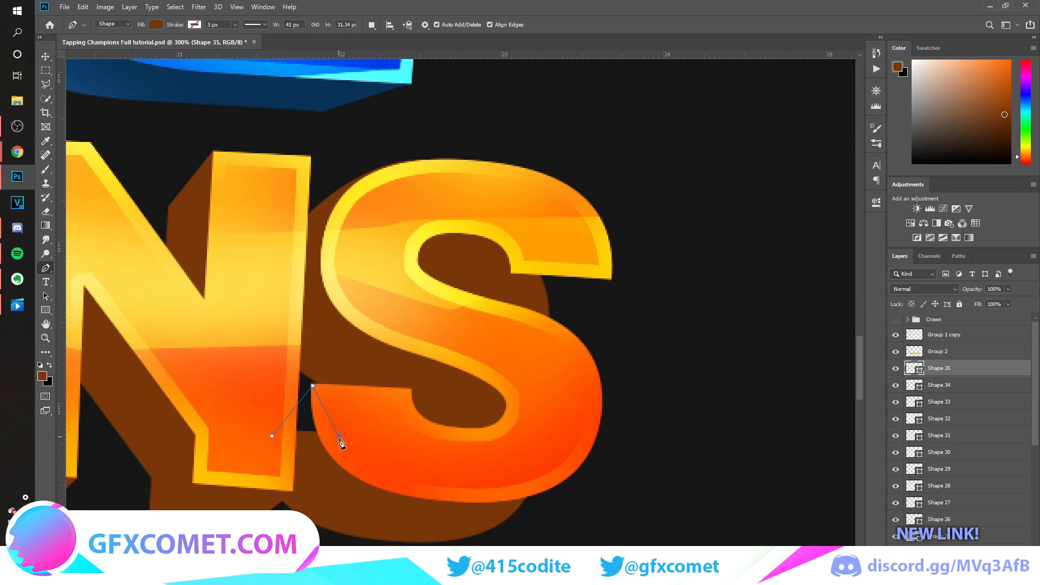
{"action": "left_click", "coordinate": [541, 269]}
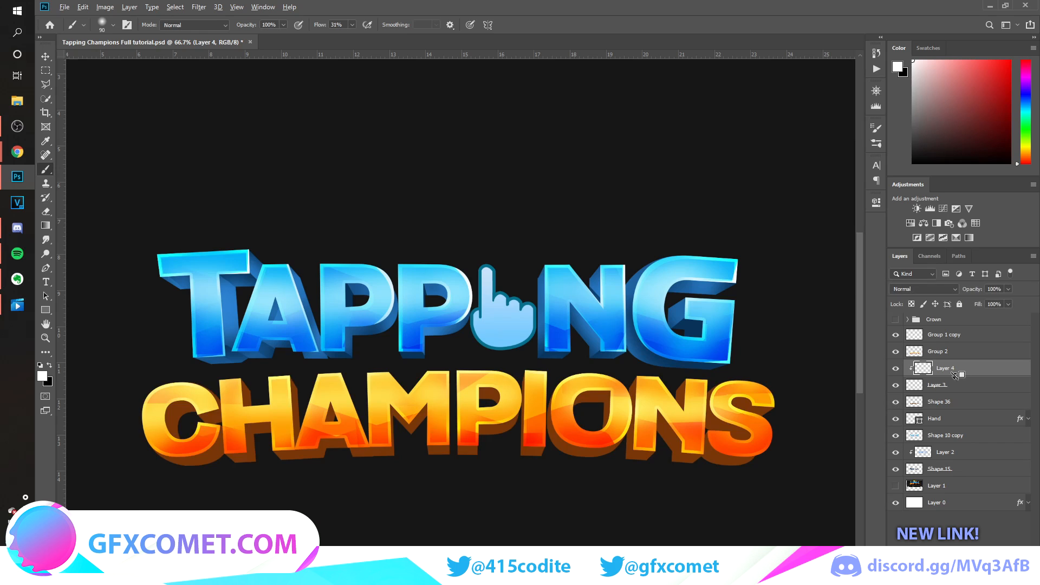
Merge the brown extrusion shapes of CHAMPIONS into one layer and clip a new empty layer to it.
{"action": "left_click", "coordinate": [955, 375], "text": "alt"}
{"action": "key", "text": "ctrl+e"}
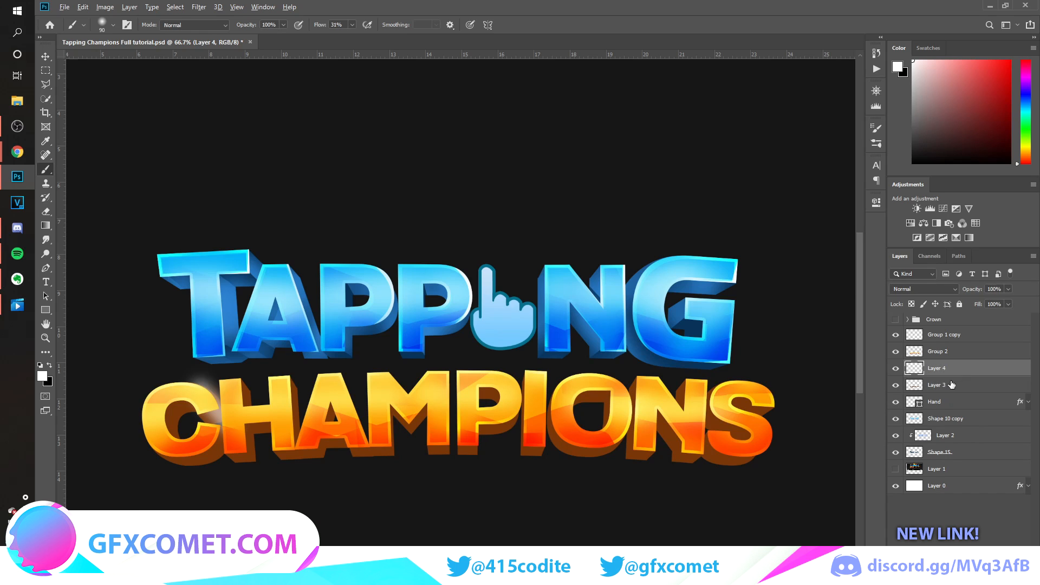
{"action": "left_click", "coordinate": [957, 375], "text": "alt"}
{"action": "left_click", "coordinate": [956, 384]}
{"action": "key", "text": "ctrl+z"}
{"action": "key", "text": "ctrl+plus"}
{"action": "left_click", "coordinate": [975, 369]}
Paint soft white highlights along the lower edges of the CHAMPIONS extrusion with the 90 px Soft Round brush.
{"action": "scroll", "coordinate": [461, 325], "scroll_direction": "left", "scroll_amount": 5}
{"action": "scroll", "coordinate": [355, 460], "scroll_direction": "down", "scroll_amount": 1}
{"action": "mouse_move", "coordinate": [361, 463]}
{"action": "left_mouse_down"}
{"action": "mouse_move", "coordinate": [293, 434]}
{"action": "mouse_move", "coordinate": [469, 397]}
{"action": "mouse_move", "coordinate": [597, 473]}
{"action": "mouse_move", "coordinate": [653, 431]}
{"action": "left_mouse_up"}
{"action": "left_click_drag", "start_coordinate": [745, 442], "coordinate": [781, 467]}
{"action": "left_click_drag", "start_coordinate": [501, 572], "coordinate": [567, 572]}
{"action": "mouse_move", "coordinate": [553, 460]}
{"action": "left_mouse_down"}
{"action": "mouse_move", "coordinate": [603, 372]}
{"action": "mouse_move", "coordinate": [745, 402]}
{"action": "mouse_move", "coordinate": [812, 480]}
{"action": "left_mouse_up"}
{"action": "left_click_drag", "start_coordinate": [528, 572], "coordinate": [621, 572]}
{"action": "left_click_drag", "start_coordinate": [515, 487], "coordinate": [523, 470]}
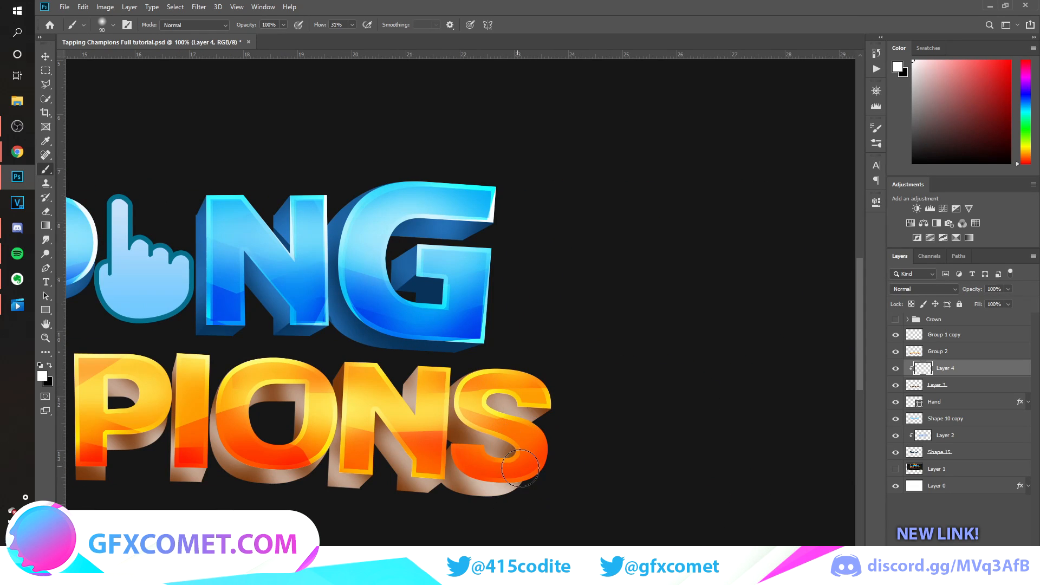
Try a different blend mode on the white highlight layer.
{"action": "left_click", "coordinate": [924, 290]}
{"action": "left_click", "coordinate": [917, 421]}
{"action": "left_click_drag", "start_coordinate": [621, 571], "coordinate": [466, 572]}
{"action": "key", "text": "ctrl+z"}
Apply a Color Overlay of f6924b to the extrusion's highlight layer.
{"action": "double_click", "coordinate": [967, 368]}
{"action": "left_click", "coordinate": [645, 460]}
{"action": "left_click", "coordinate": [873, 339]}
{"action": "mouse_move", "coordinate": [856, 208]}
{"action": "left_mouse_down"}
{"action": "mouse_move", "coordinate": [852, 195]}
{"action": "mouse_move", "coordinate": [871, 177]}
{"action": "mouse_move", "coordinate": [827, 177]}
{"action": "mouse_move", "coordinate": [850, 178]}
{"action": "left_mouse_up"}
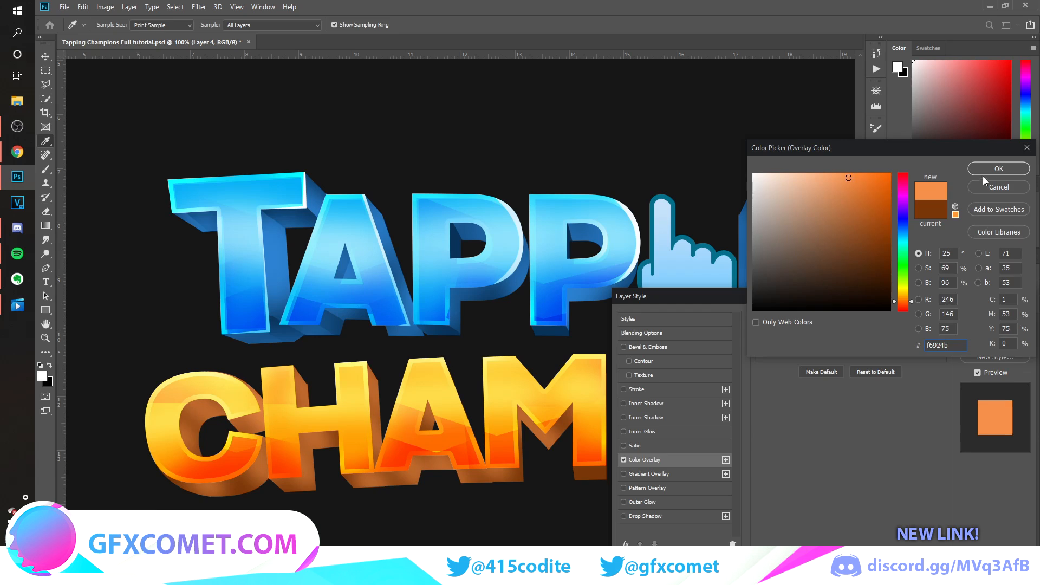
{"action": "left_click", "coordinate": [994, 169]}
{"action": "left_click", "coordinate": [994, 320]}
Flatten the recolored highlight layer by grouping and merging it, and clip it to the extrusion again.
{"action": "key", "text": "ctrl+g"}
{"action": "key", "text": "ctrl+e"}
{"action": "key", "text": "ctrl+alt+g"}
Erase the highlight on the extrusion between the C and H with a 60 px hard round eraser.
{"action": "key", "text": "e"}
{"action": "key", "text": "ctrl+s"}
{"action": "key", "text": "bracketright"}
{"action": "key", "text": "bracketright"}
{"action": "left_click_drag", "start_coordinate": [259, 447], "coordinate": [270, 482]}
{"action": "key", "text": "ctrl+z"}
{"action": "left_click", "coordinate": [112, 25]}
{"action": "left_click", "coordinate": [108, 174]}
{"action": "left_click_drag", "start_coordinate": [240, 419], "coordinate": [252, 483]}
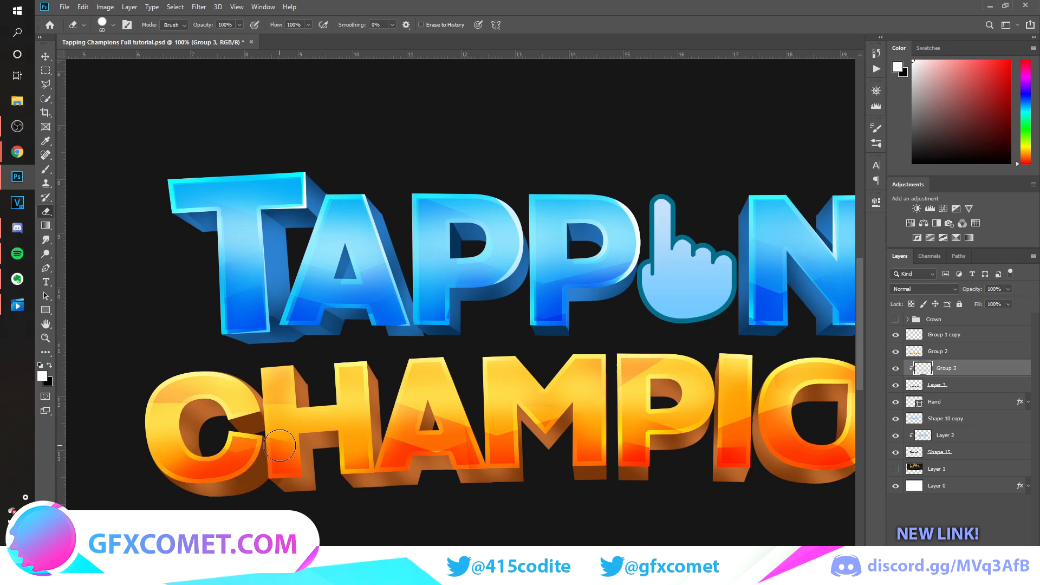
Sample the light brown from the H's extrusion and brush it onto the extrusion around the H and A.
{"action": "key", "text": "b"}
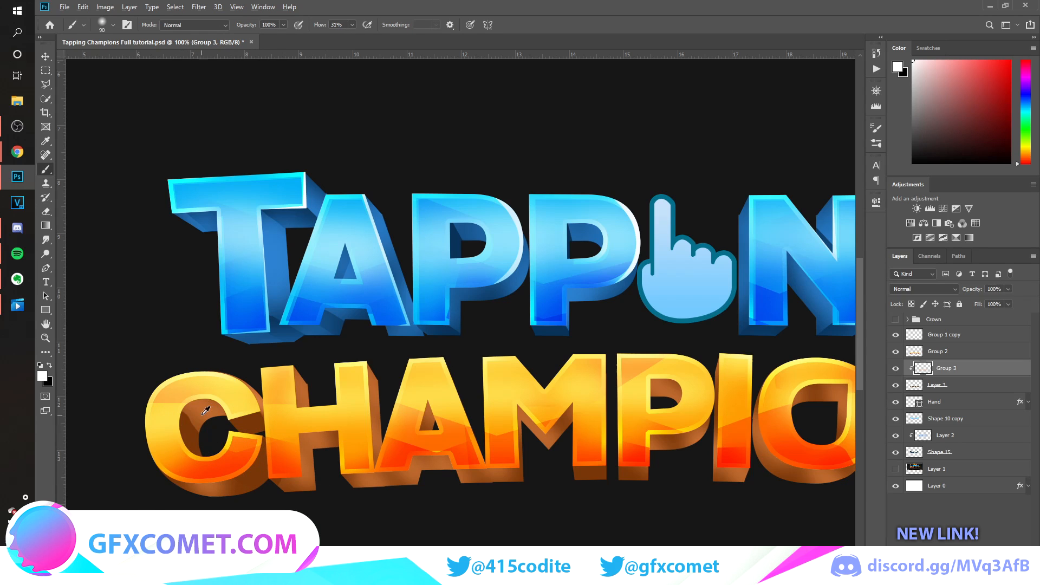
{"action": "left_click", "coordinate": [321, 482], "text": "alt"}
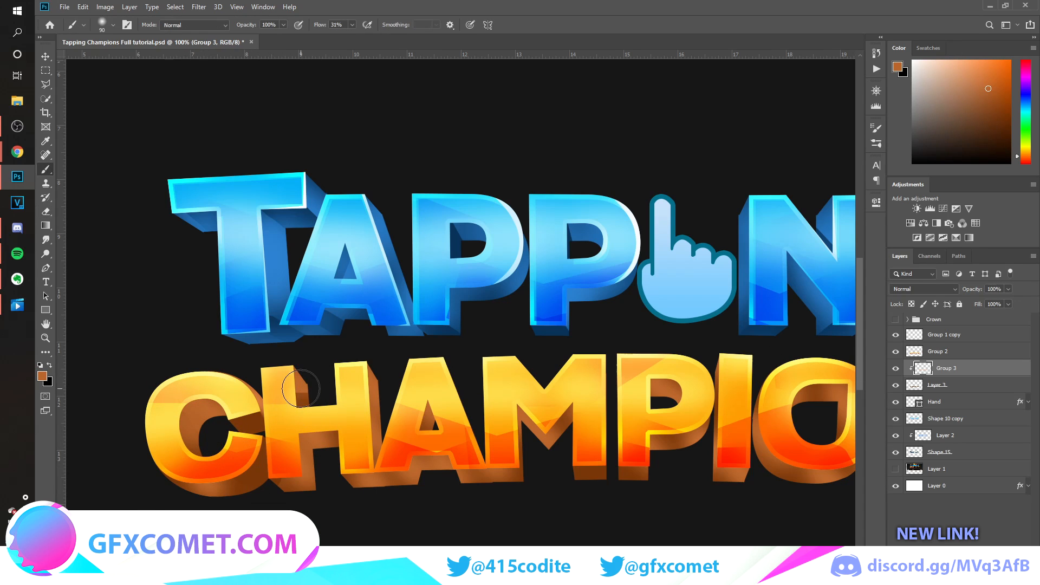
{"action": "key", "text": "e"}
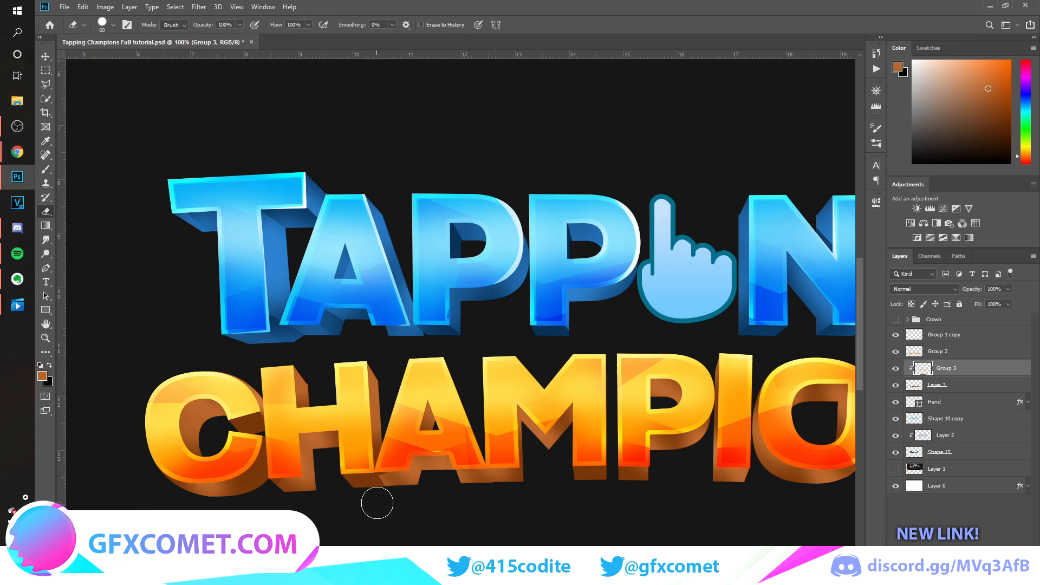
{"action": "key", "text": "b"}
{"action": "left_click", "coordinate": [388, 472]}
Try erasing the highlight beneath the A, reduce the eraser to 20 px and save the document.
{"action": "key", "text": "e"}
{"action": "key", "text": "["}
{"action": "key", "text": "["}
{"action": "key", "text": "["}
{"action": "key", "text": "["}
{"action": "mouse_move", "coordinate": [414, 465]}
{"action": "left_mouse_down"}
{"action": "mouse_move", "coordinate": [455, 494]}
{"action": "mouse_move", "coordinate": [414, 479]}
{"action": "left_mouse_up"}
{"action": "key", "text": "ctrl+z"}
{"action": "key", "text": "["}
{"action": "key", "text": "["}
{"action": "key", "text": "["}
{"action": "key", "text": "ctrl+s"}
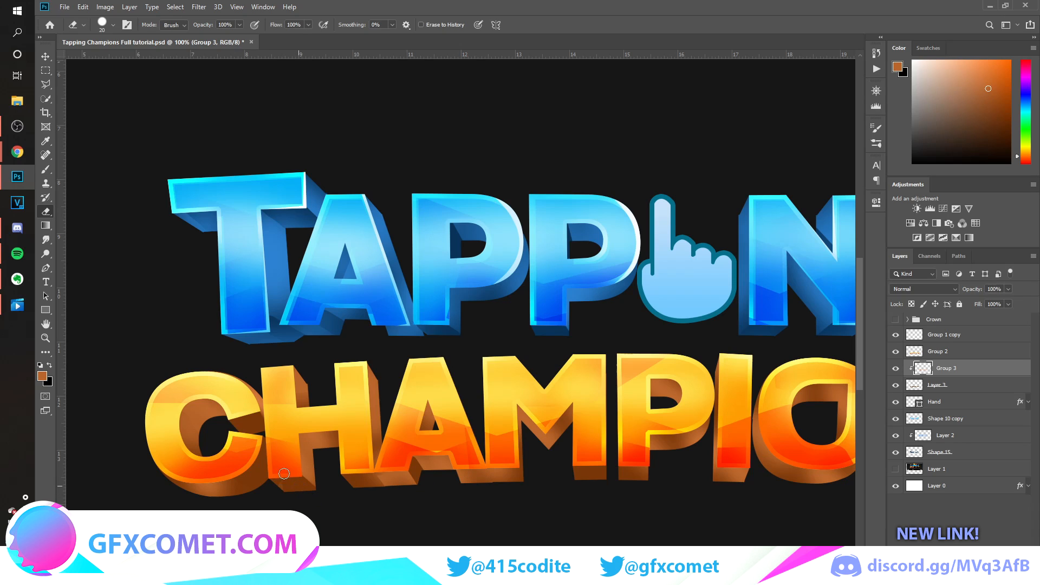
Erase highlight spill beneath the M's left leg and the first P's stem in CHAMPIONS, and save the document.
{"action": "left_click_drag", "start_coordinate": [495, 466], "coordinate": [520, 483]}
{"action": "key", "text": "ctrl+s"}
{"action": "mouse_move", "coordinate": [555, 433]}
{"action": "left_mouse_down"}
{"action": "mouse_move", "coordinate": [556, 454]}
{"action": "mouse_move", "coordinate": [557, 415]}
{"action": "mouse_move", "coordinate": [578, 397]}
{"action": "left_mouse_up"}
{"action": "key", "text": "ctrl+z"}
{"action": "key", "text": "ctrl+s"}
{"action": "mouse_move", "coordinate": [654, 392]}
{"action": "left_mouse_down"}
{"action": "mouse_move", "coordinate": [679, 403]}
{"action": "mouse_move", "coordinate": [672, 398]}
{"action": "left_mouse_up"}
{"action": "key", "text": "ctrl+z"}
{"action": "key", "text": "ctrl+s"}
{"action": "left_click_drag", "start_coordinate": [622, 477], "coordinate": [645, 483]}
{"action": "key", "text": "ctrl+s"}
Erase highlight spill beneath the I and O, and brush light brown onto the O's lower-left extrusion.
{"action": "scroll", "coordinate": [511, 484], "scroll_direction": "right", "scroll_amount": 4}
{"action": "left_click_drag", "start_coordinate": [484, 485], "coordinate": [507, 476]}
{"action": "key", "text": "b"}
{"action": "key", "text": "e"}
{"action": "key", "text": "bracketright"}
{"action": "key", "text": "bracketright"}
{"action": "key", "text": "bracketright"}
{"action": "key", "text": "bracketright"}
{"action": "key", "text": "bracketright"}
{"action": "mouse_move", "coordinate": [627, 461]}
{"action": "left_mouse_down"}
{"action": "mouse_move", "coordinate": [598, 479]}
{"action": "mouse_move", "coordinate": [559, 478]}
{"action": "left_mouse_up"}
{"action": "key", "text": "b"}
{"action": "left_click_drag", "start_coordinate": [528, 460], "coordinate": [553, 486]}
Erase the highlight on the extrusion inside the O's opening with a smaller eraser.
{"action": "key", "text": "e"}
{"action": "left_click_drag", "start_coordinate": [567, 403], "coordinate": [598, 428]}
{"action": "key", "text": "ctrl+z"}
{"action": "key", "text": "b"}
{"action": "key", "text": "e"}
{"action": "key", "text": "bracketleft"}
{"action": "key", "text": "bracketleft"}
{"action": "key", "text": "bracketleft"}
{"action": "key", "text": "bracketleft"}
{"action": "left_click_drag", "start_coordinate": [615, 388], "coordinate": [604, 424]}
Erase highlight spill along the base and in the upper notch of the N, and save the document.
{"action": "key", "text": "b"}
{"action": "key", "text": "e"}
{"action": "mouse_move", "coordinate": [643, 487]}
{"action": "left_mouse_down"}
{"action": "mouse_move", "coordinate": [676, 476]}
{"action": "mouse_move", "coordinate": [733, 482]}
{"action": "left_mouse_up"}
{"action": "key", "text": "ctrl+s"}
{"action": "left_click_drag", "start_coordinate": [707, 395], "coordinate": [721, 410]}
{"action": "key", "text": "b"}
{"action": "key", "text": "ctrl+s"}
Fade the highlight in the N's lower inner gap with a 40 px soft round eraser.
{"action": "key", "text": "ctrl+shift+alt+n"}
{"action": "key", "text": "ctrl+z"}
{"action": "right_click", "coordinate": [722, 371]}
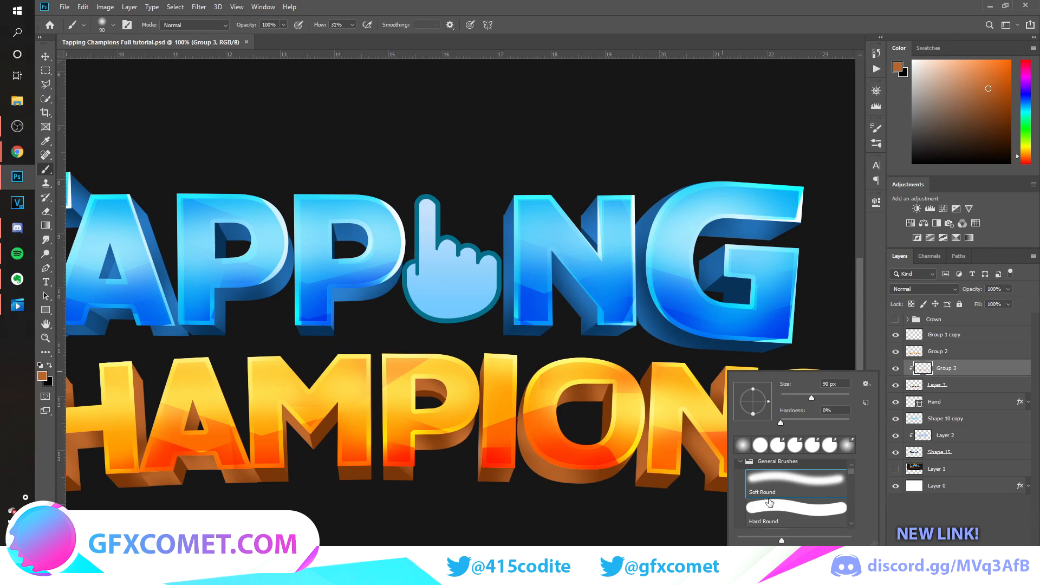
{"action": "left_click", "coordinate": [824, 93]}
{"action": "key", "text": "e"}
{"action": "right_click", "coordinate": [747, 386]}
{"action": "left_click", "coordinate": [726, 450]}
{"action": "key", "text": "bracketright"}
{"action": "key", "text": "bracketright"}
{"action": "key", "text": "bracketright"}
{"action": "key", "text": "bracketright"}
{"action": "key", "text": "bracketright"}
{"action": "key", "text": "bracketright"}
{"action": "key", "text": "bracketright"}
{"action": "key", "text": "bracketright"}
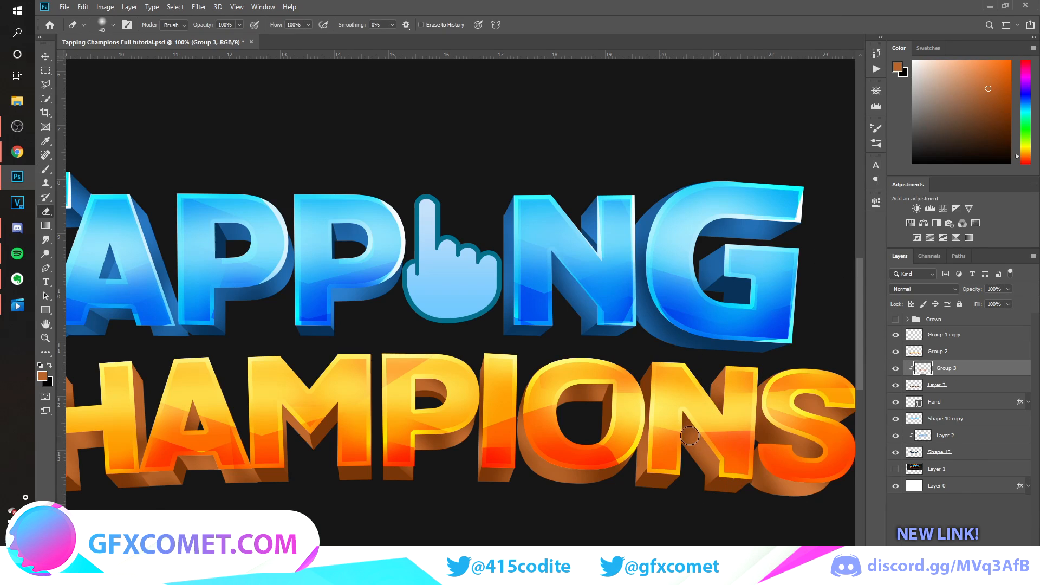
{"action": "left_click_drag", "start_coordinate": [687, 432], "coordinate": [695, 440]}
Erase the highlight on the extrusion inside the S with a smaller eraser and save the document.
{"action": "right_click", "coordinate": [801, 417]}
{"action": "double_click", "coordinate": [850, 483]}
{"action": "key", "text": "bracketleft"}
{"action": "key", "text": "bracketleft"}
{"action": "key", "text": "bracketleft"}
{"action": "key", "text": "bracketleft"}
{"action": "key", "text": "bracketleft"}
{"action": "key", "text": "bracketleft"}
{"action": "key", "text": "bracketleft"}
{"action": "key", "text": "bracketleft"}
{"action": "key", "text": "bracketleft"}
{"action": "key", "text": "bracketleft"}
{"action": "left_click_drag", "start_coordinate": [826, 409], "coordinate": [843, 421]}
{"action": "key", "text": "ctrl+s"}
Erase the highlight at the S's lower-left edge with a larger eraser and save the document.
{"action": "right_click", "coordinate": [759, 460]}
{"action": "double_click", "coordinate": [780, 483]}
{"action": "key", "text": "bracketright"}
{"action": "key", "text": "bracketright"}
{"action": "key", "text": "bracketright"}
{"action": "key", "text": "bracketright"}
{"action": "key", "text": "bracketright"}
{"action": "key", "text": "bracketright"}
{"action": "key", "text": "bracketright"}
{"action": "key", "text": "bracketright"}
{"action": "left_click_drag", "start_coordinate": [761, 476], "coordinate": [764, 468]}
{"action": "key", "text": "ctrl+s"}
Try erasing the highlight on the extrusion at the S's upper-left curve.
{"action": "key", "text": "bracketleft"}
{"action": "key", "text": "bracketleft"}
{"action": "left_click_drag", "start_coordinate": [772, 394], "coordinate": [762, 406]}
{"action": "key", "text": "ctrl+z"}
{"action": "key", "text": "ctrl+minus"}
{"action": "key", "text": "ctrl+plus"}
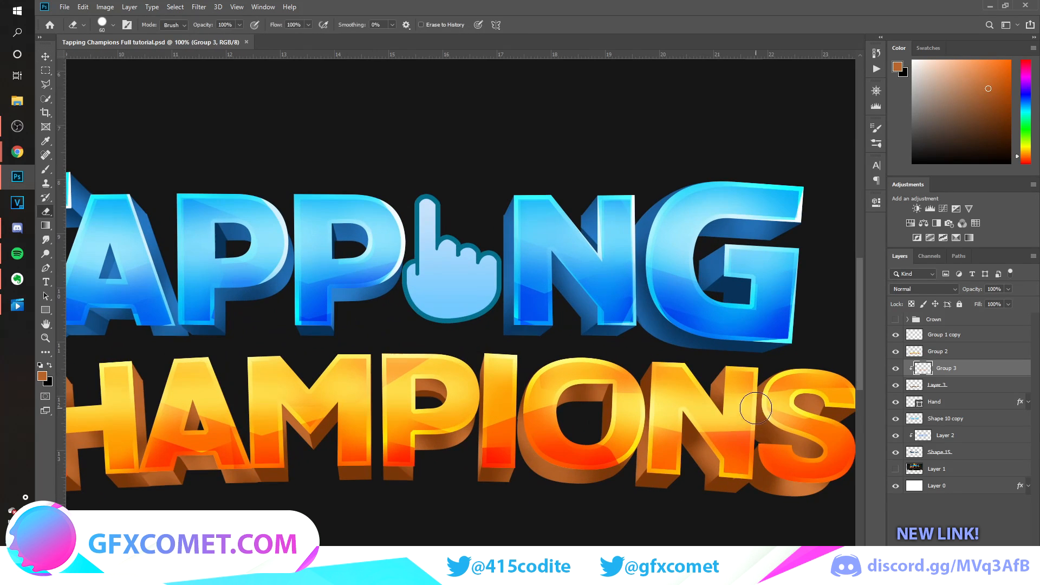
Lower the highlight layer's opacity to about 36% and place the reference image above the lettering, positioned over the logo.
{"action": "key", "text": "ctrl+minus"}
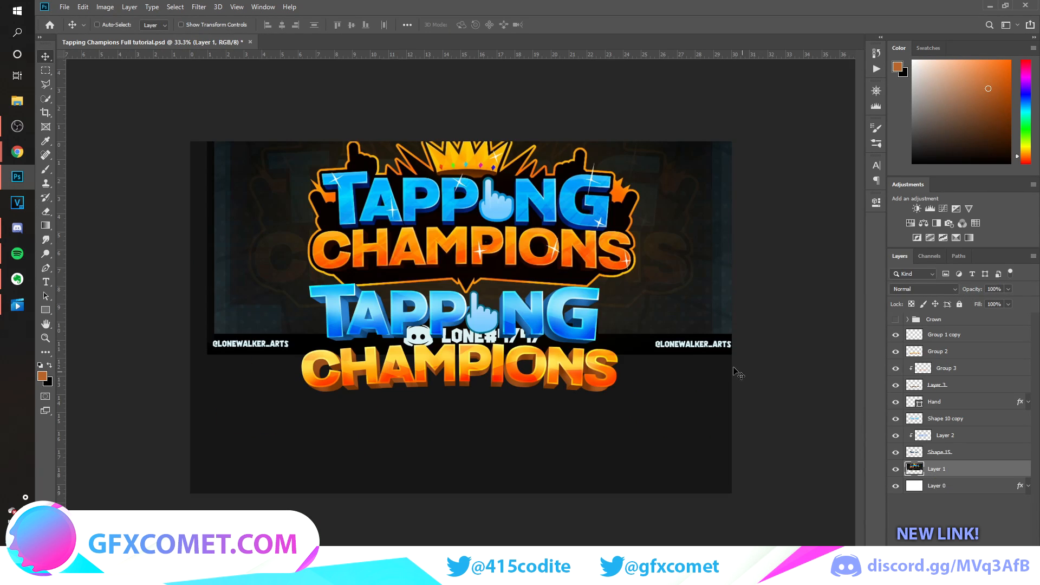
{"action": "left_click_drag", "start_coordinate": [738, 374], "coordinate": [738, 474]}
{"action": "left_click_drag", "start_coordinate": [969, 469], "coordinate": [943, 329]}
{"action": "key", "text": "ctrl+plus"}
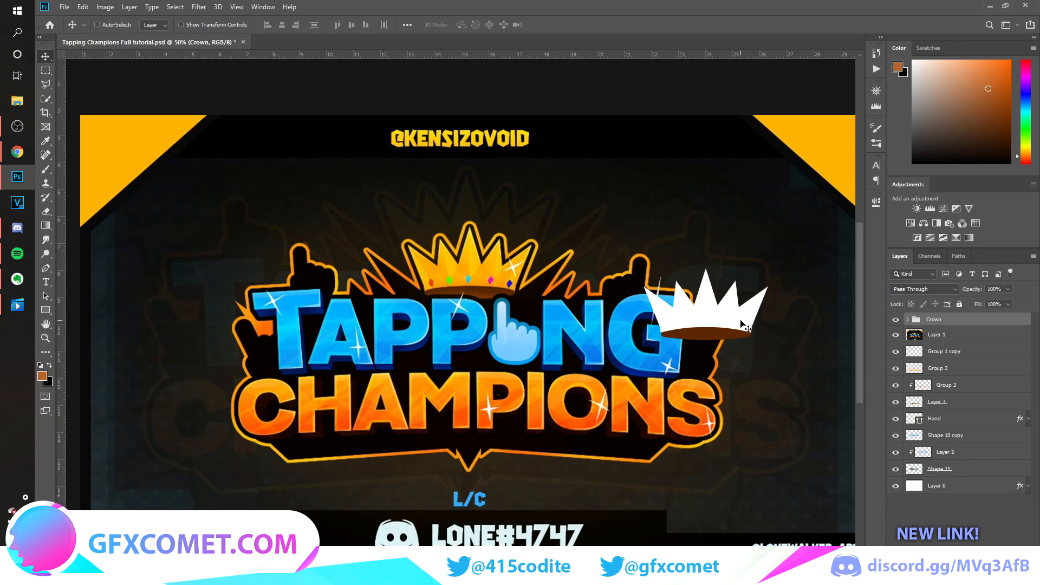
{"action": "left_click_drag", "start_coordinate": [743, 325], "coordinate": [488, 358]}
{"action": "key", "text": "ctrl+plus"}
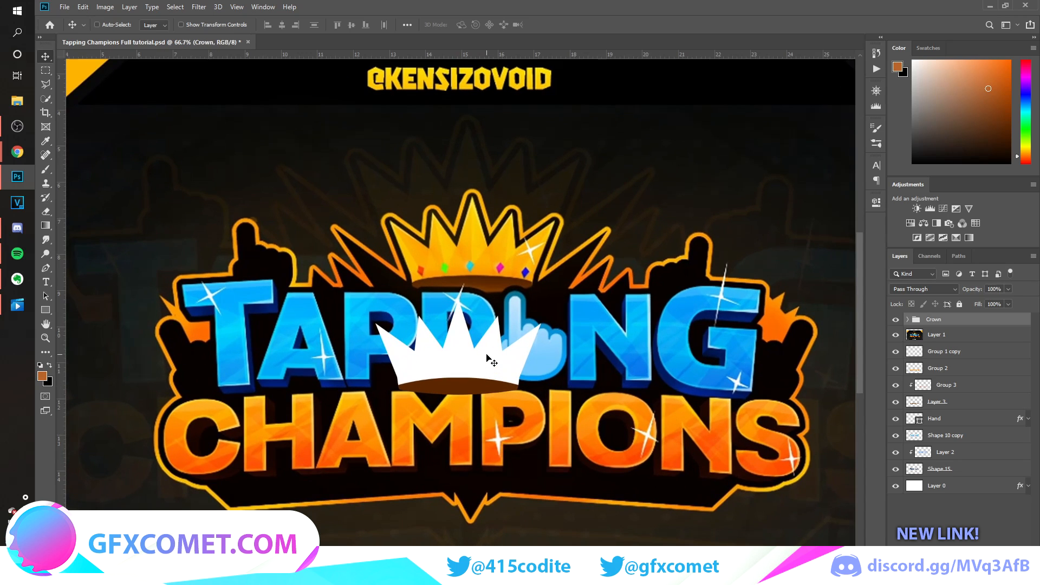
Show and expand the Crown group, and toggle its layers' visibility to identify the crown shapes.
{"action": "left_click", "coordinate": [895, 319]}
{"action": "left_click", "coordinate": [895, 321]}
{"action": "left_click", "coordinate": [909, 319]}
{"action": "left_click", "coordinate": [896, 370]}
{"action": "left_click", "coordinate": [896, 369]}
{"action": "left_click", "coordinate": [896, 354]}
{"action": "left_click", "coordinate": [896, 352]}
Merge the two white crown shapes, Shape 2 copy and Shape 2, into one layer.
{"action": "left_click", "coordinate": [973, 335]}
{"action": "left_click", "coordinate": [977, 349], "text": "shift"}
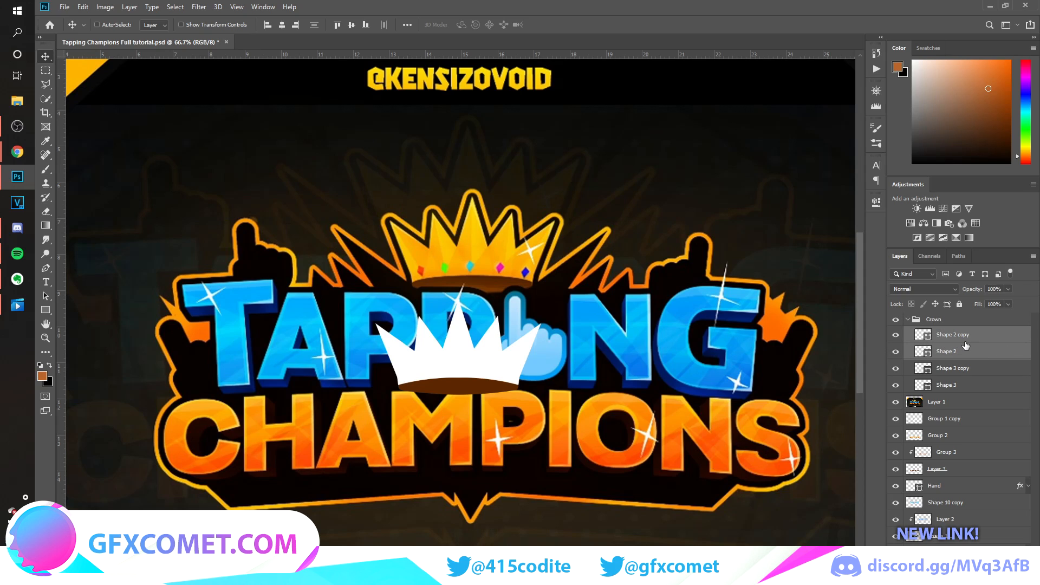
{"action": "key", "text": "ctrl+g"}
{"action": "key", "text": "ctrl+e"}
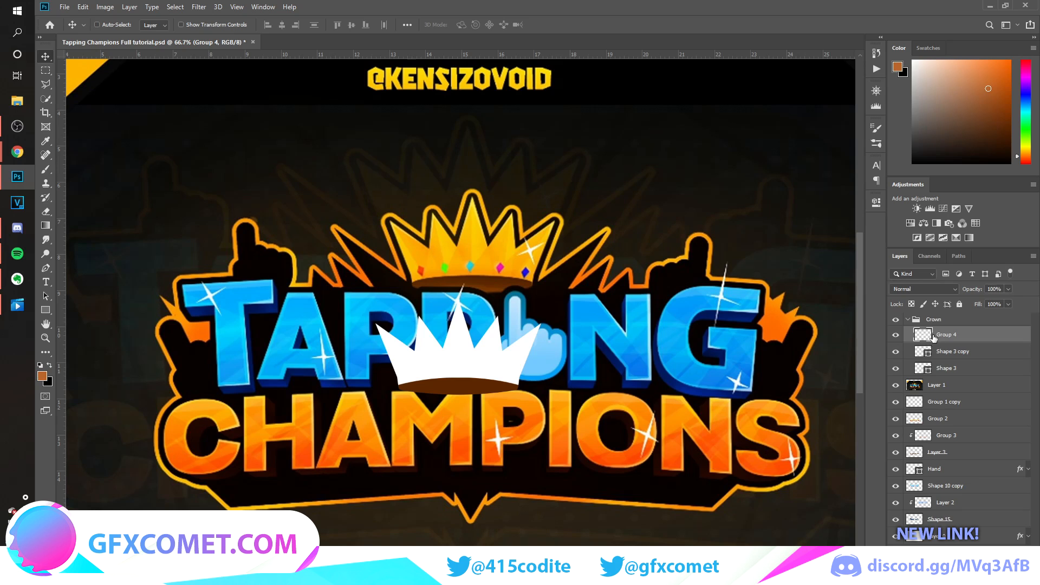
Give the white crown a Color Overlay in the orange sampled from the reference crown and rasterize its layer style.
{"action": "double_click", "coordinate": [986, 336]}
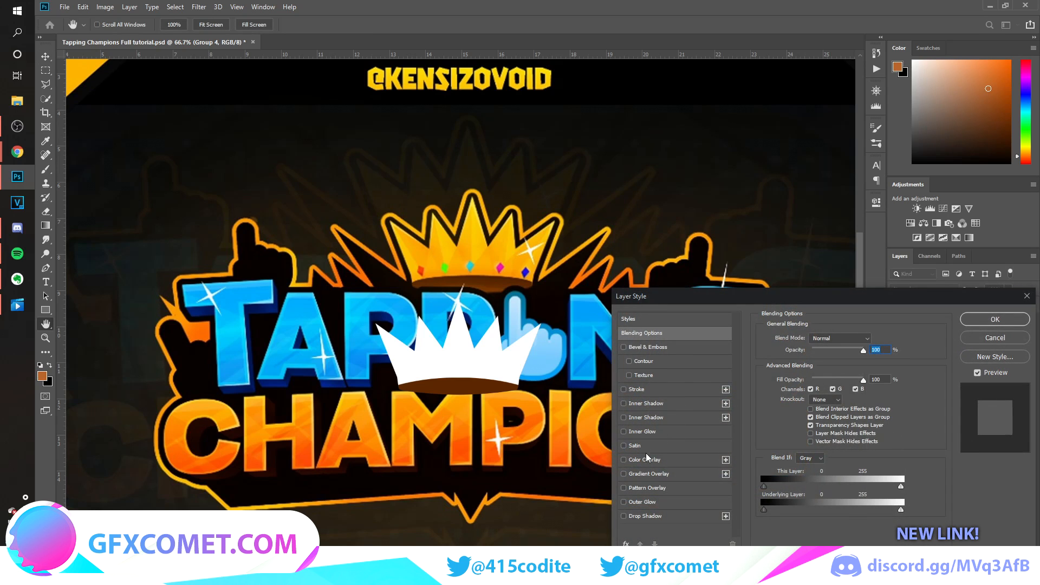
{"action": "left_click", "coordinate": [645, 458]}
{"action": "left_click", "coordinate": [874, 339]}
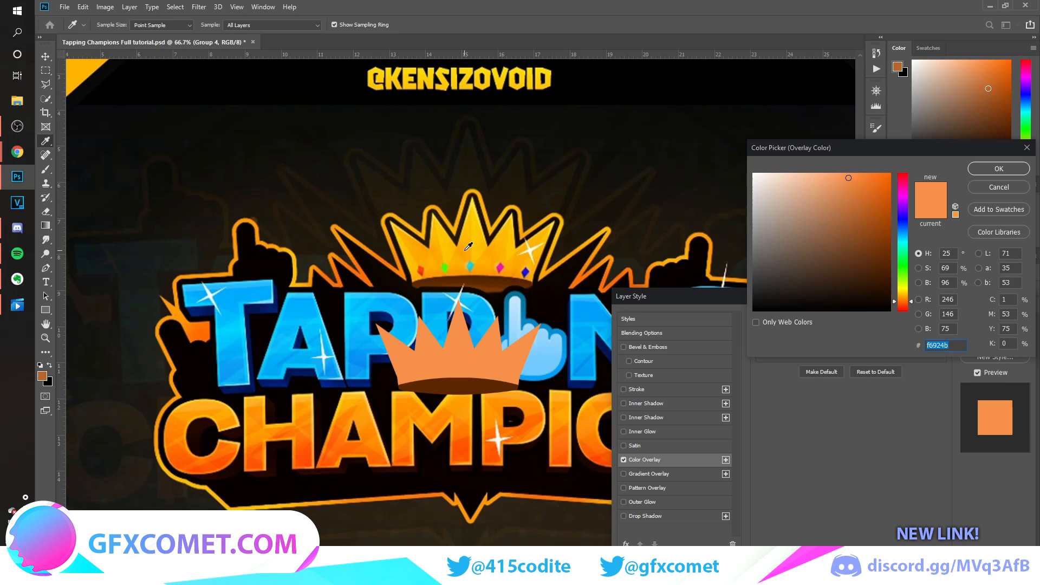
{"action": "left_click", "coordinate": [531, 237]}
{"action": "left_click", "coordinate": [985, 171]}
{"action": "left_click", "coordinate": [995, 320]}
{"action": "right_click", "coordinate": [996, 335]}
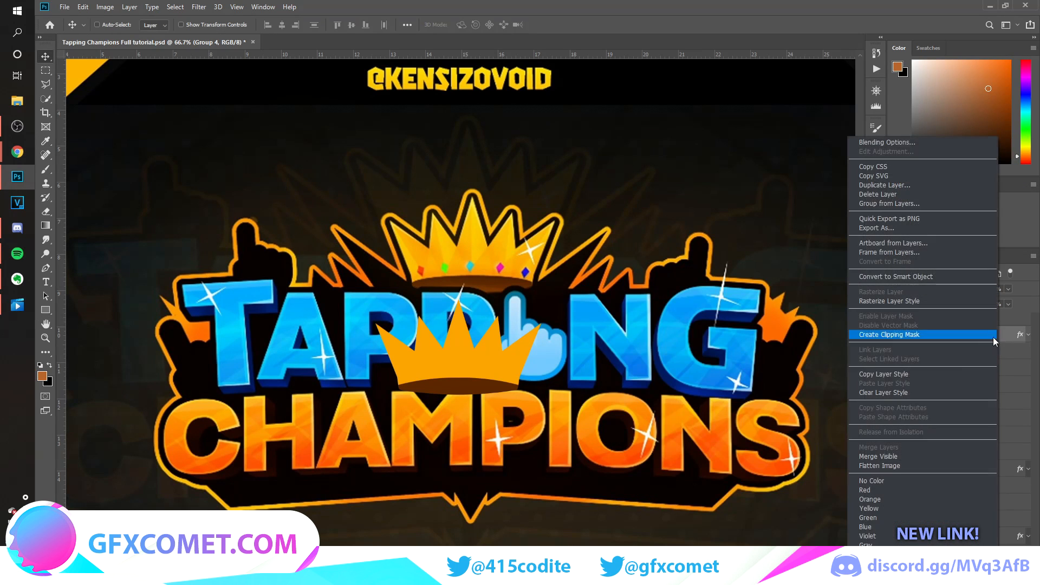
{"action": "left_click", "coordinate": [926, 302]}
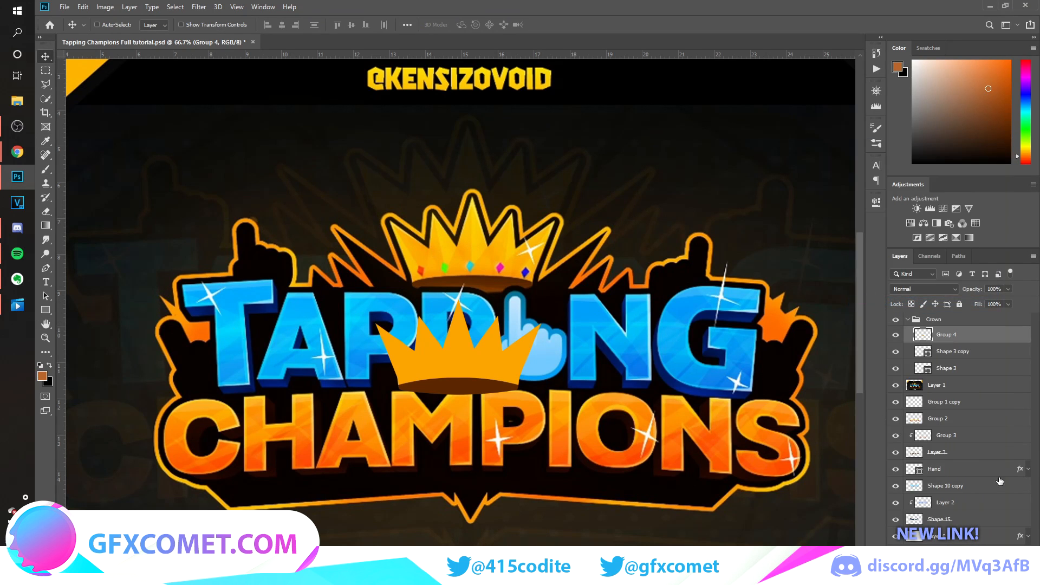
Add a new empty layer clipped to the orange crown and activate the Pen tool.
{"action": "key", "text": "ctrl+shift+alt+n"}
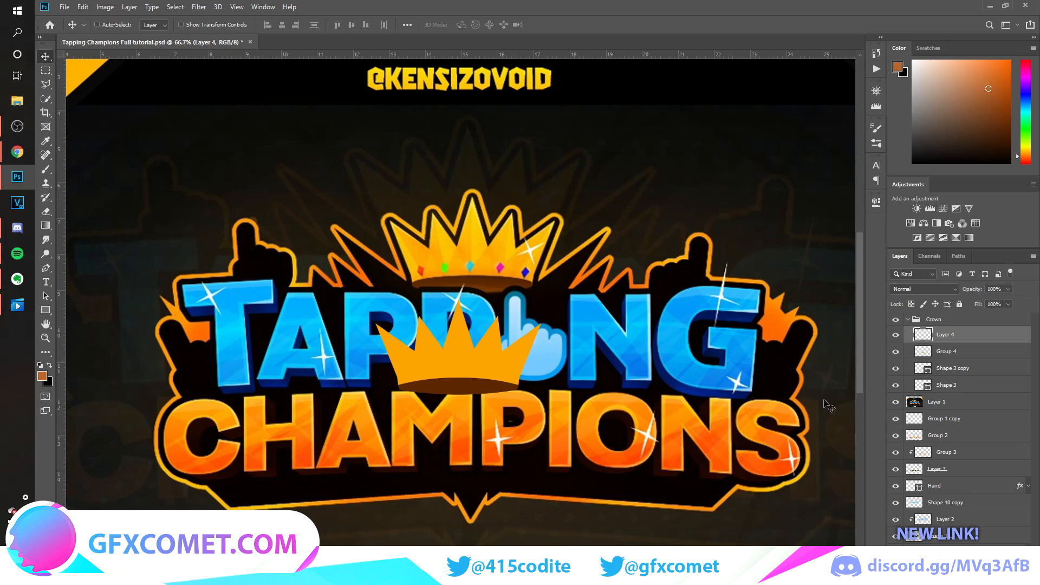
{"action": "left_click", "coordinate": [955, 338], "text": "alt"}
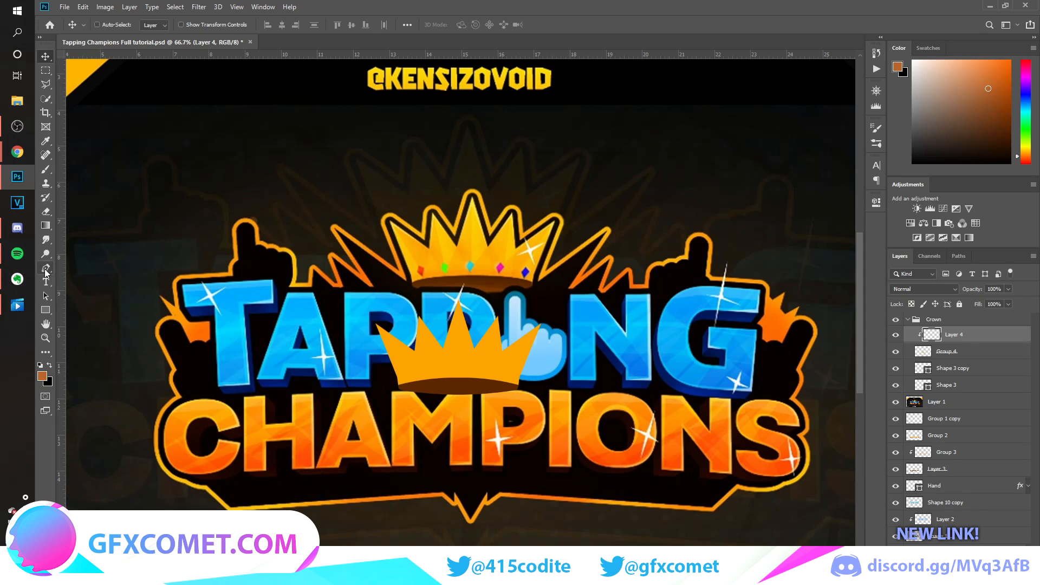
{"action": "left_click", "coordinate": [46, 268]}
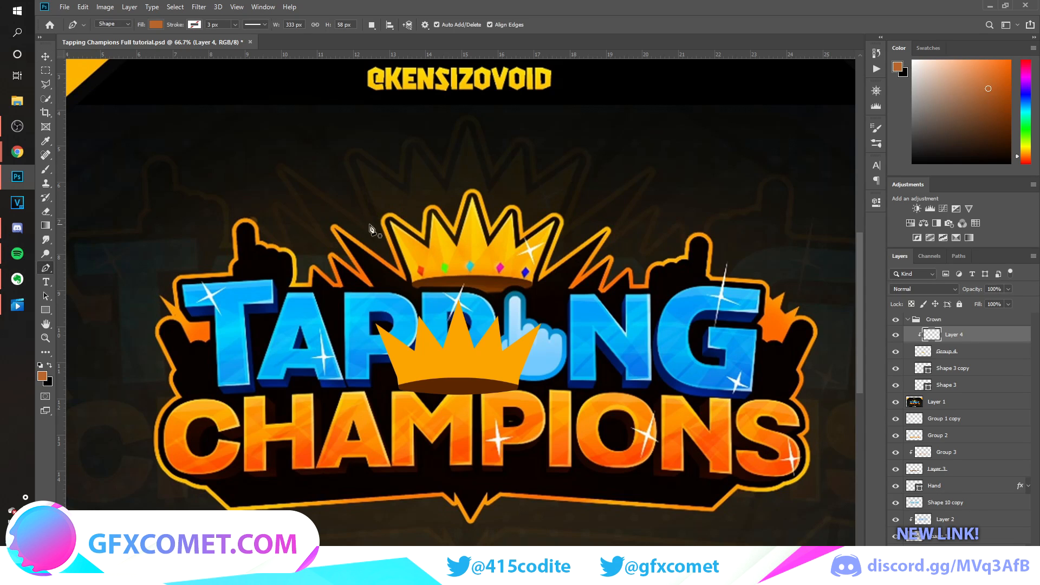
Sample yellow from the reference crown and outline the right half of the new crown's centre spike with the Pen tool.
{"action": "left_click", "coordinate": [45, 141]}
{"action": "left_click", "coordinate": [485, 227]}
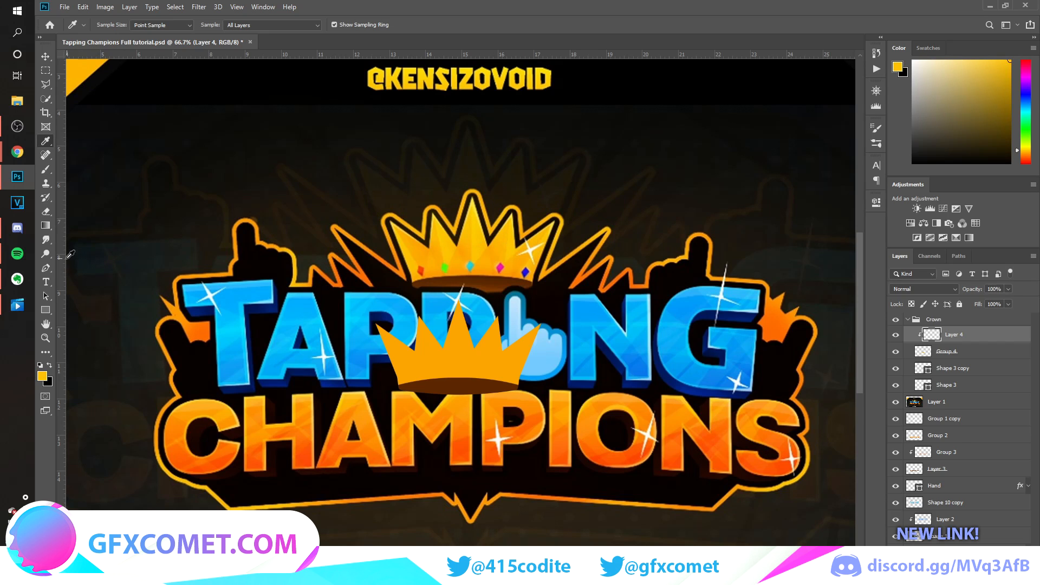
{"action": "left_click", "coordinate": [48, 269]}
{"action": "scroll", "coordinate": [460, 316], "scroll_direction": "up", "scroll_amount": 1}
{"action": "left_click", "coordinate": [459, 293]}
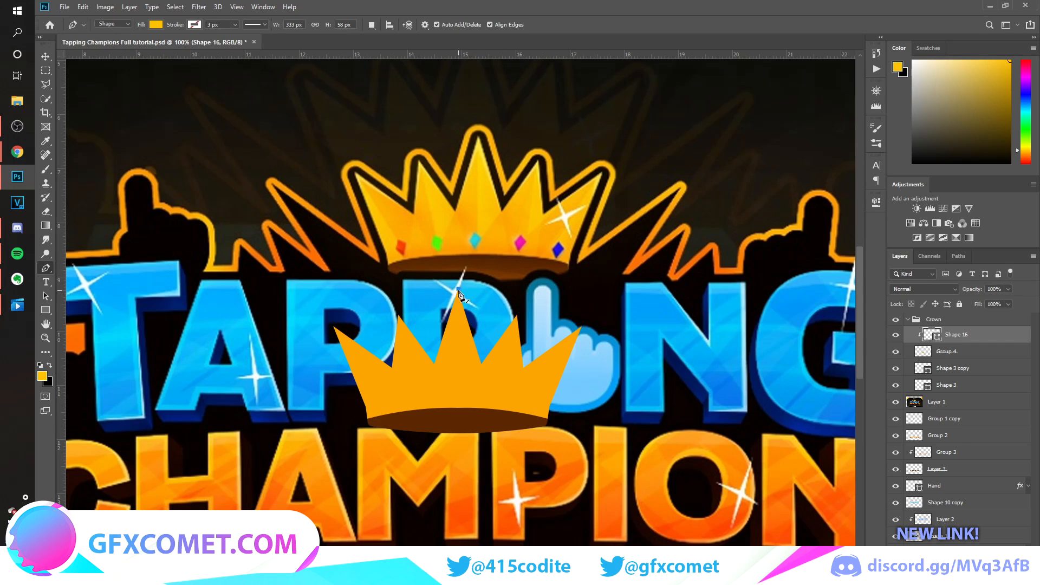
{"action": "left_click", "coordinate": [458, 385]}
{"action": "left_click", "coordinate": [482, 365]}
{"action": "left_click", "coordinate": [516, 315]}
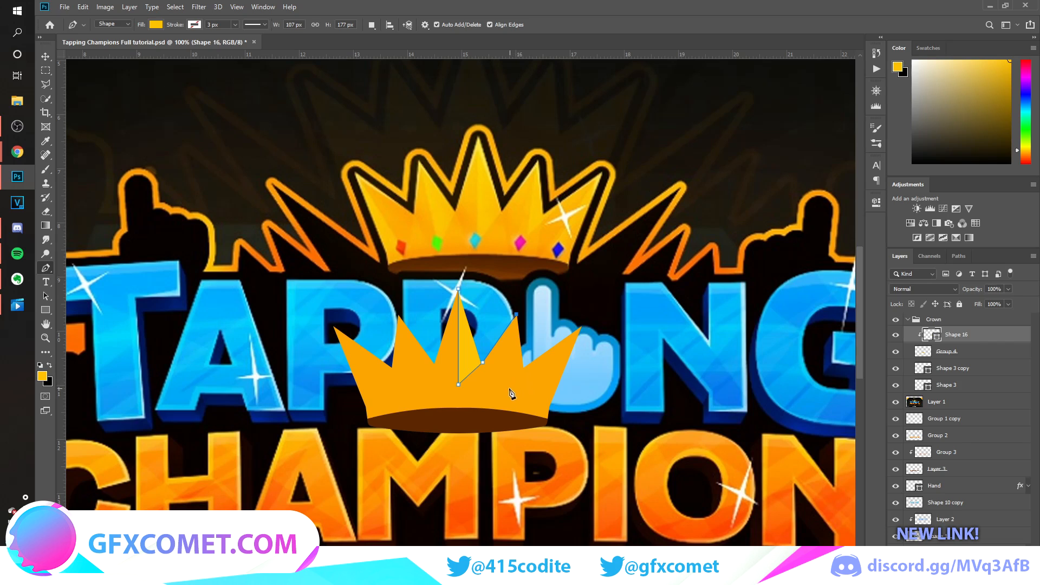
Extend the yellow facet path over the right sides of the two right-hand spikes and finish it outside the crown.
{"action": "left_click", "coordinate": [508, 393]}
{"action": "left_click", "coordinate": [524, 367]}
{"action": "left_click", "coordinate": [582, 326]}
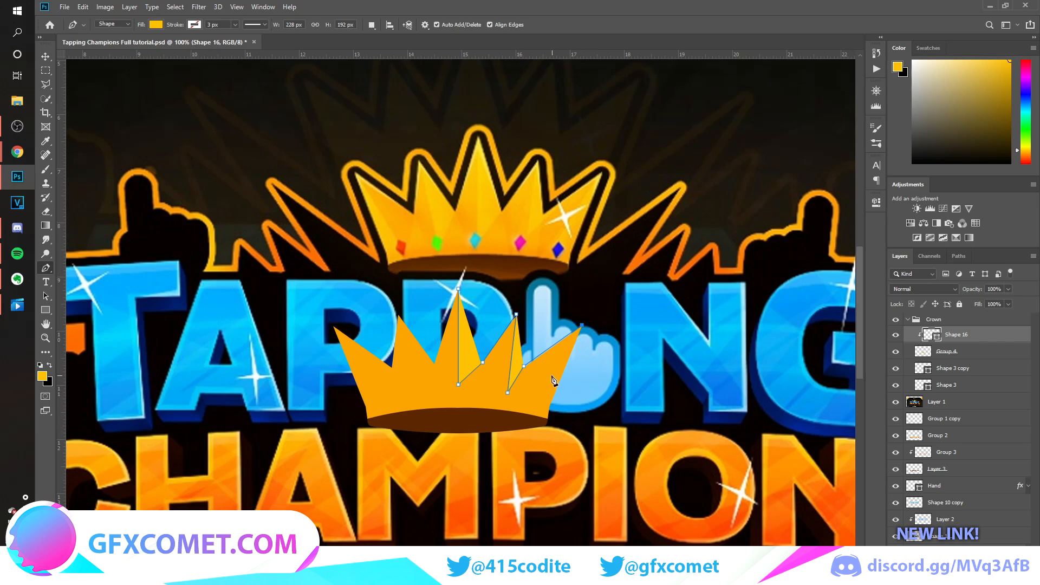
{"action": "left_click", "coordinate": [527, 422]}
{"action": "left_click", "coordinate": [565, 432]}
{"action": "left_click", "coordinate": [593, 372]}
{"action": "left_click", "coordinate": [616, 277]}
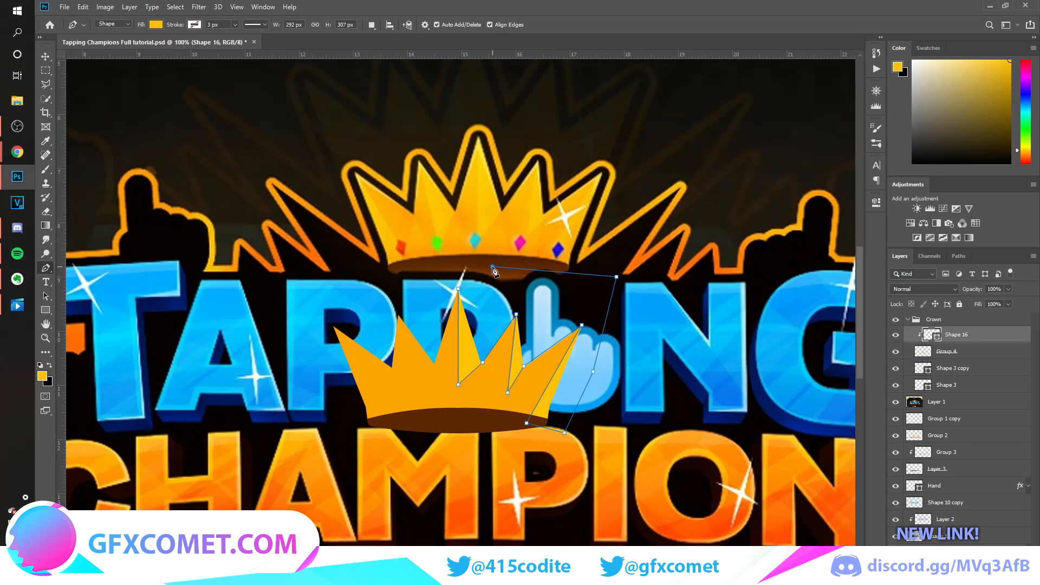
{"action": "key", "text": "Return"}
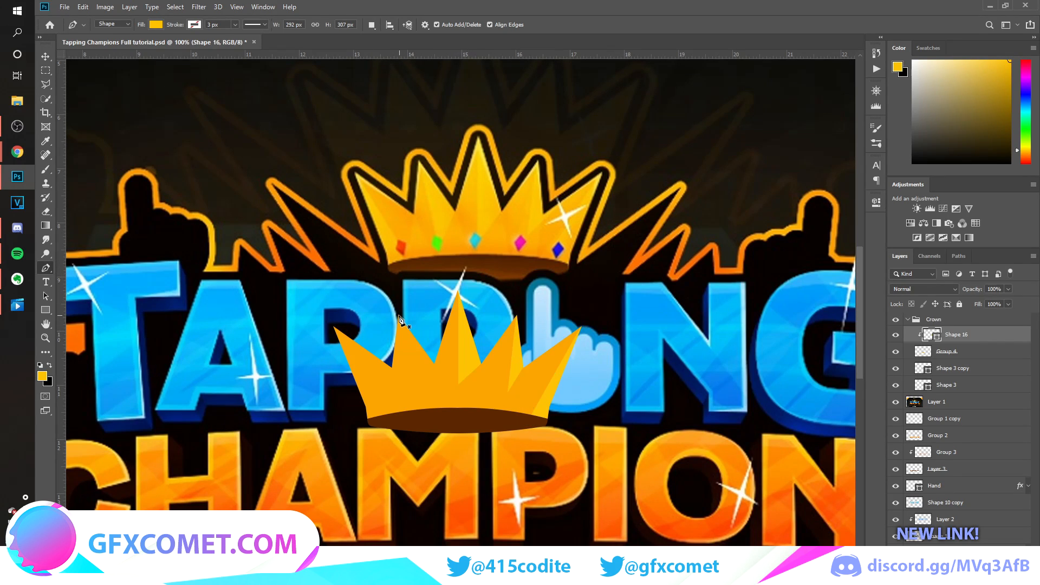
Draw a yellow facet over the right side of the spike just left of the crown's centre.
{"action": "left_click", "coordinate": [399, 315]}
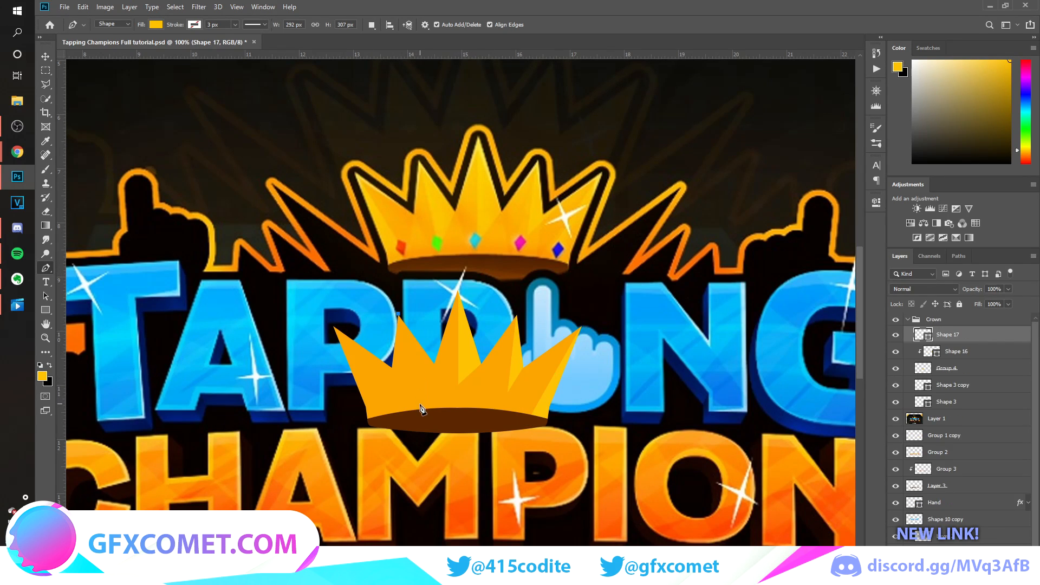
{"action": "left_click", "coordinate": [419, 407]}
{"action": "left_click", "coordinate": [421, 406]}
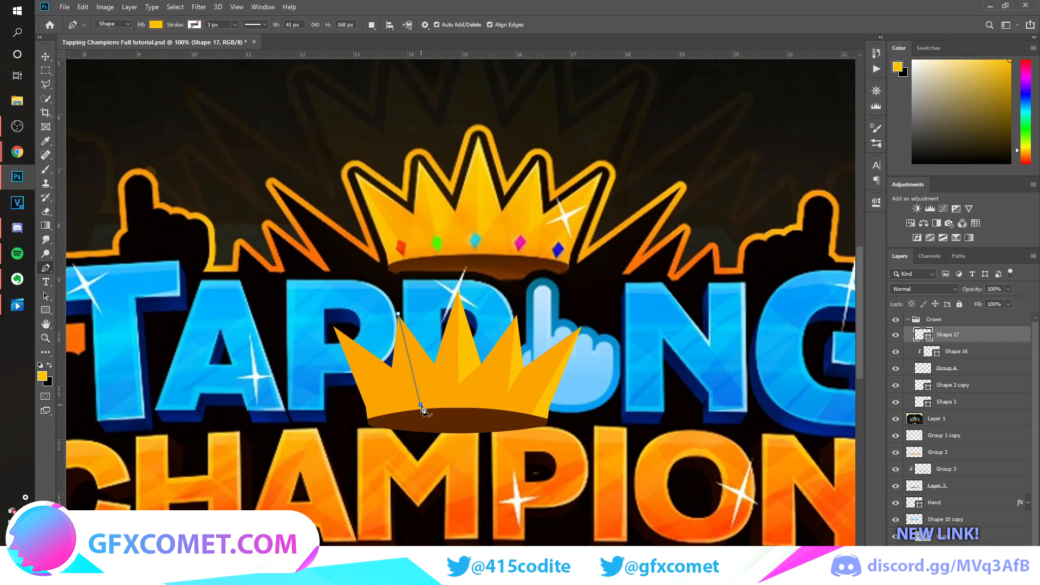
{"action": "left_click", "coordinate": [435, 362]}
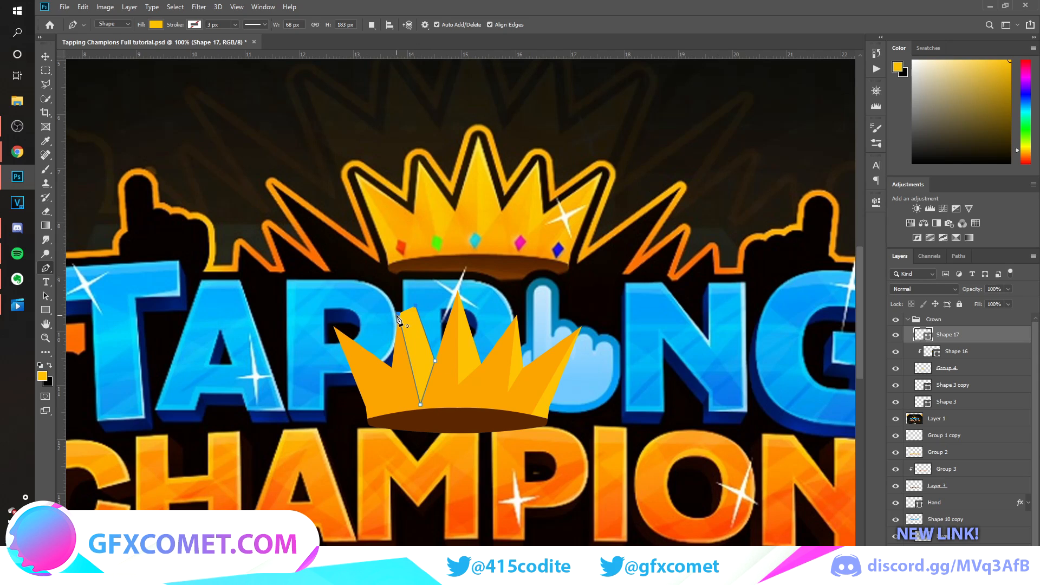
{"action": "left_click", "coordinate": [398, 314]}
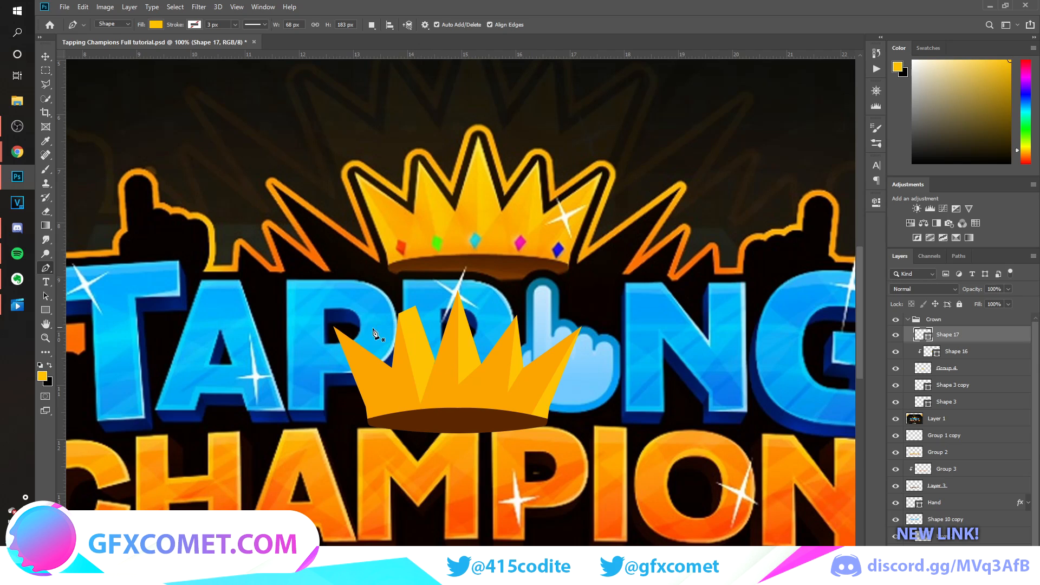
Draw a yellow facet on the outer left spike and clip both left facet shapes to the orange crown.
{"action": "left_click", "coordinate": [332, 326]}
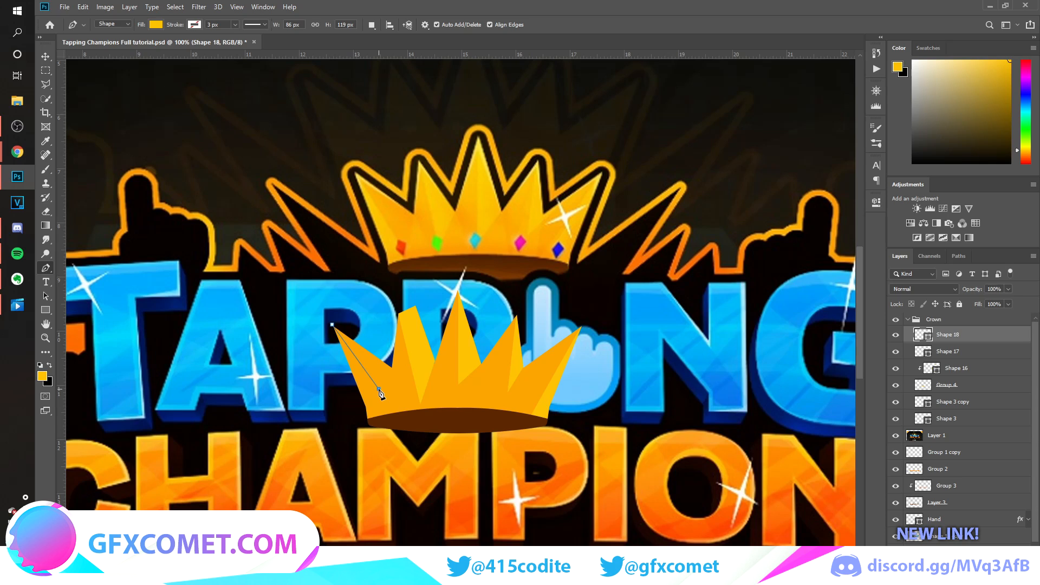
{"action": "key", "text": "v"}
{"action": "left_click", "coordinate": [966, 356], "text": "alt"}
{"action": "left_click", "coordinate": [975, 342], "text": "alt"}
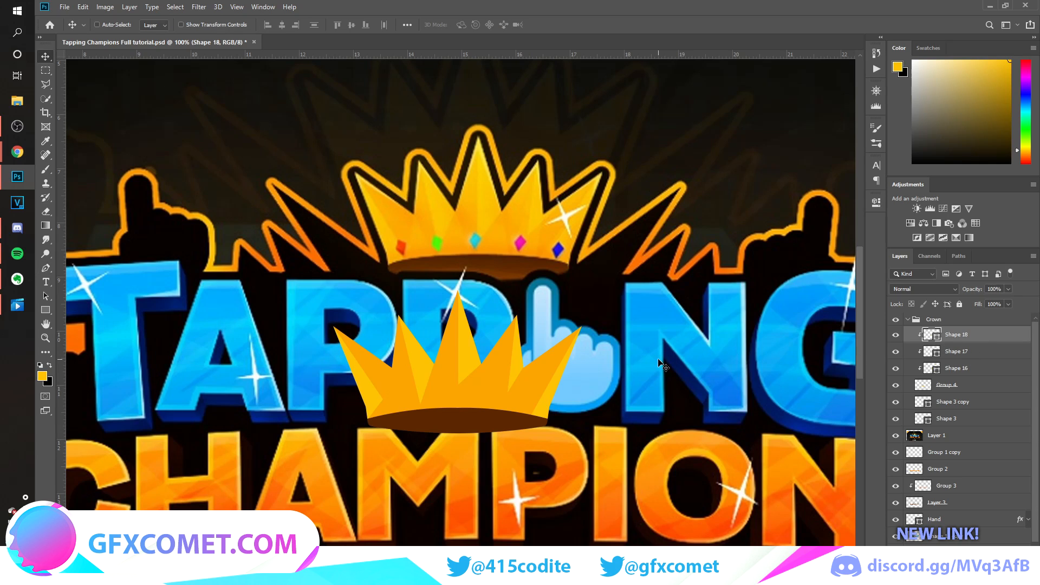
Merge the three clipped facet shapes into one layer and lower its opacity to 84%.
{"action": "left_click", "coordinate": [975, 375], "text": "shift"}
{"action": "key", "text": "ctrl+e"}
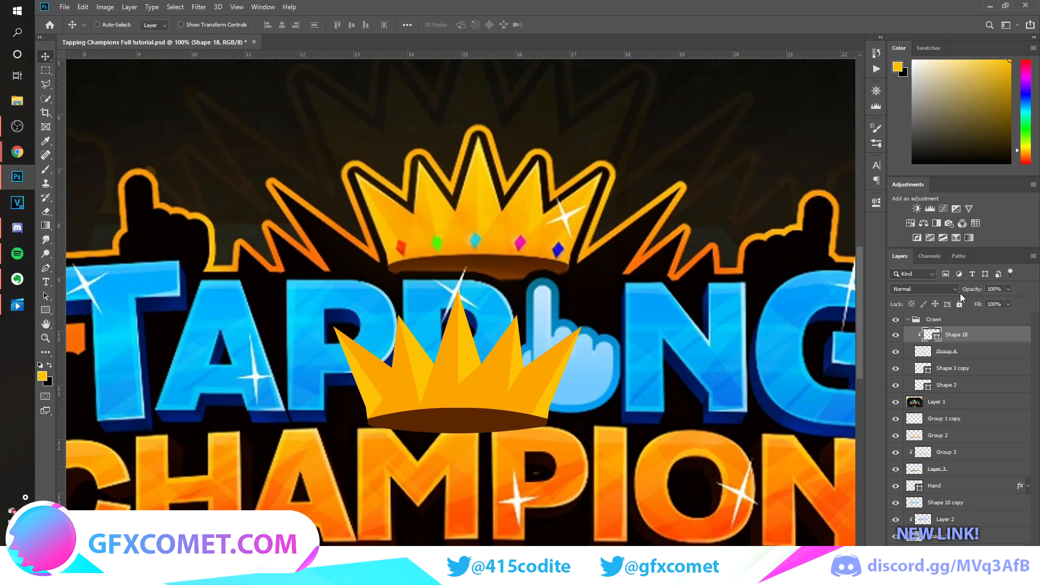
{"action": "left_click_drag", "start_coordinate": [976, 291], "coordinate": [965, 292]}
{"action": "left_click_drag", "start_coordinate": [967, 292], "coordinate": [967, 292]}
Merge the two brown crown base shapes into a single flattened layer and add a new empty layer clipped to it.
{"action": "left_click", "coordinate": [957, 385]}
{"action": "left_click", "coordinate": [973, 371], "text": "ctrl"}
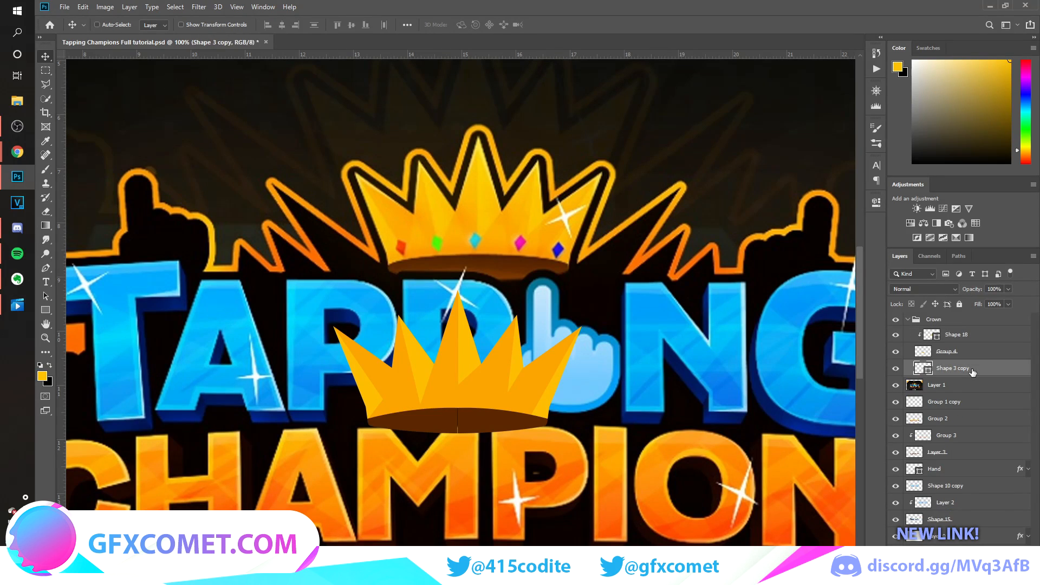
{"action": "key", "text": "ctrl+g"}
{"action": "key", "text": "ctrl+shift+alt+n"}
{"action": "left_click", "coordinate": [986, 372], "text": "alt"}
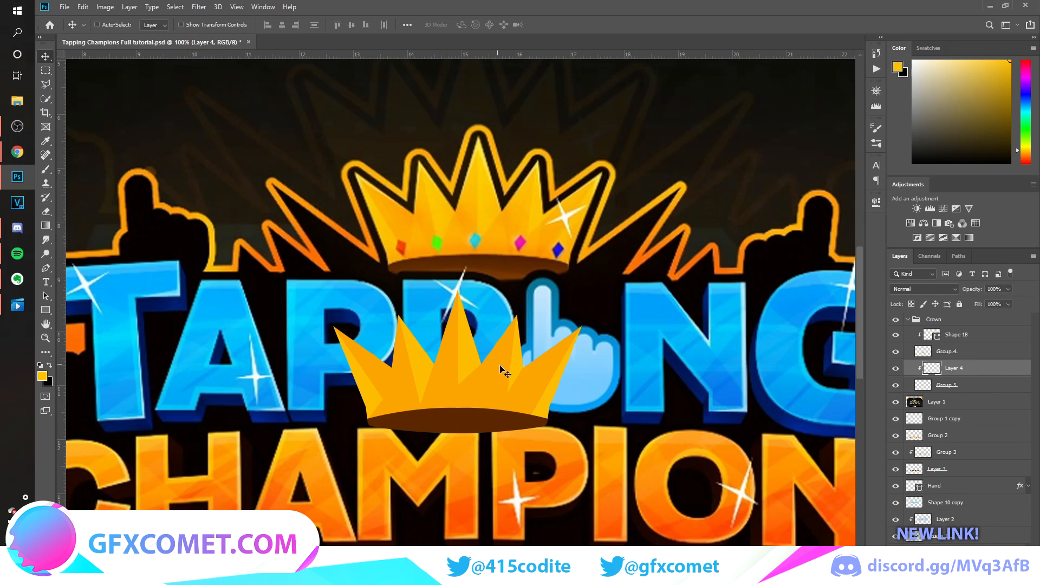
Paint a soft white highlight along the lower edge of the brown crown base, undoing and repeating unsatisfactory strokes.
{"action": "key", "text": "b"}
{"action": "key", "text": "d"}
{"action": "key", "text": "x"}
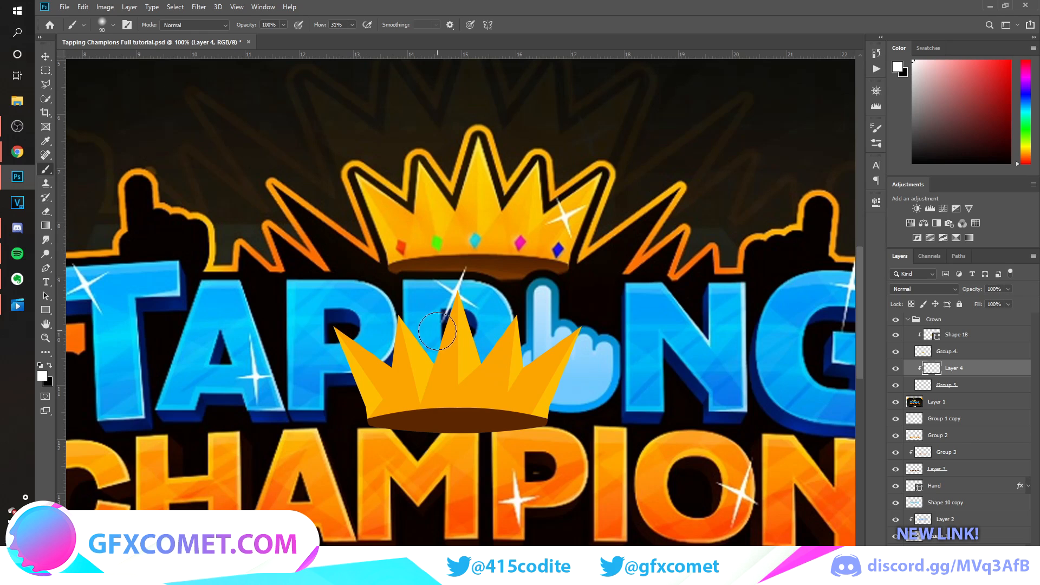
{"action": "left_click_drag", "start_coordinate": [384, 437], "coordinate": [520, 451]}
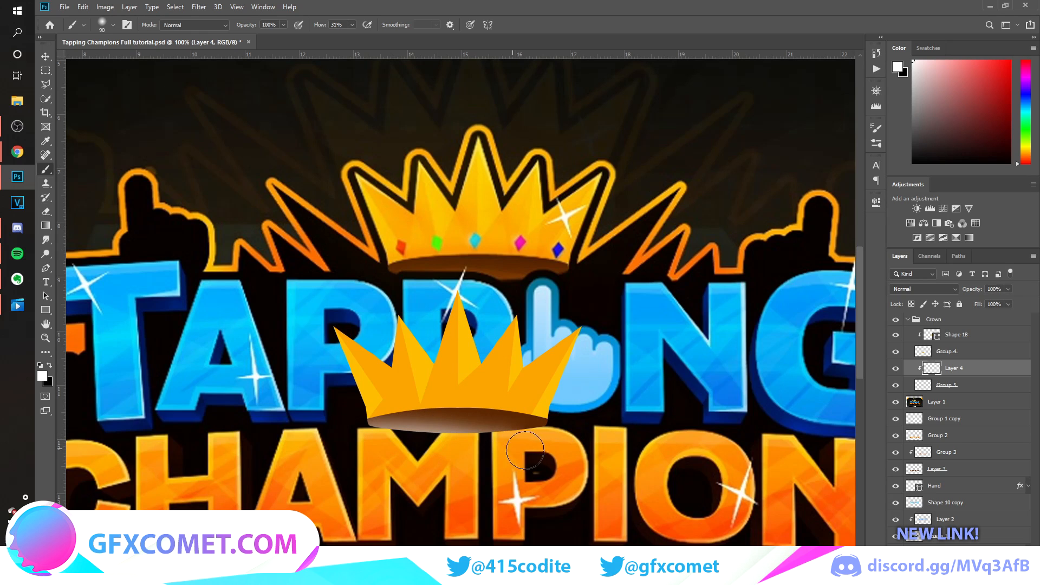
{"action": "key", "text": "ctrl+z"}
{"action": "mouse_move", "coordinate": [386, 434]}
{"action": "left_mouse_down"}
{"action": "mouse_move", "coordinate": [547, 443]}
{"action": "mouse_move", "coordinate": [366, 439]}
{"action": "left_mouse_up"}
{"action": "key", "text": "ctrl+z"}
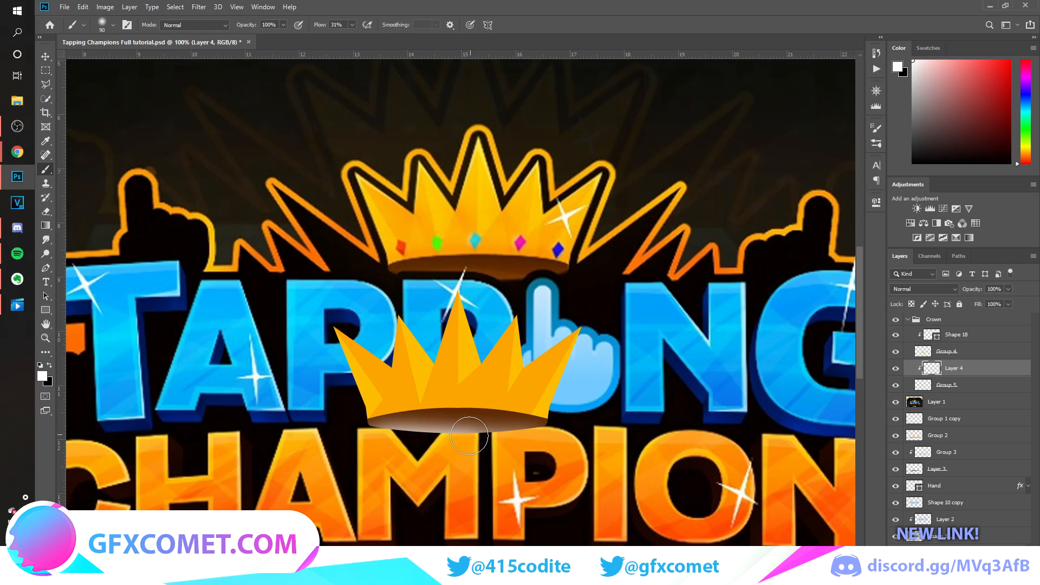
Set the base highlight layer's blend mode to Overlay, select the Shape 18 facet layer and save the document.
{"action": "key", "text": "v"}
{"action": "left_click", "coordinate": [923, 289]}
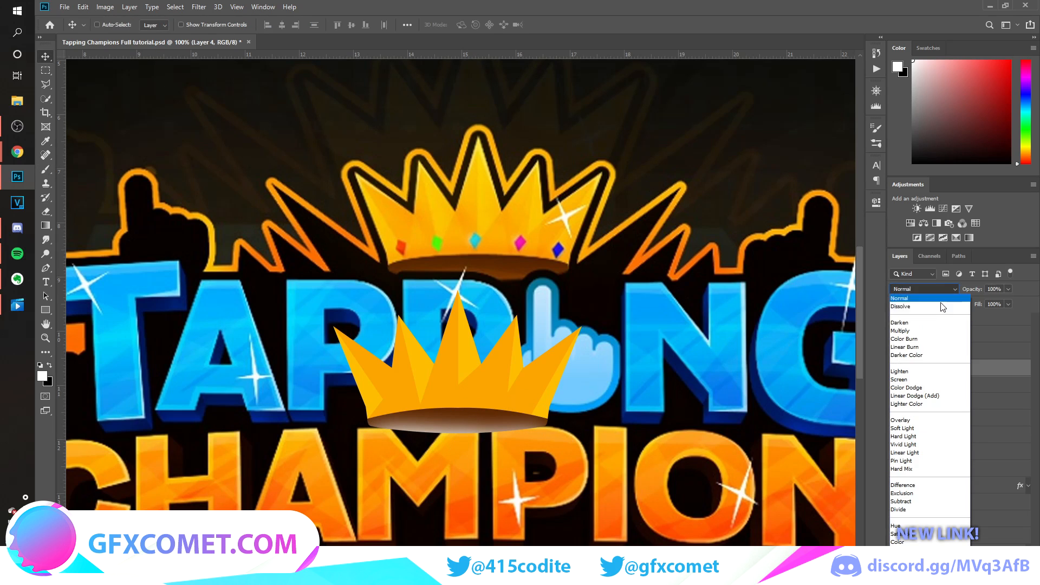
{"action": "left_click", "coordinate": [915, 421]}
{"action": "left_click", "coordinate": [981, 335]}
{"action": "key", "text": "ctrl+s"}
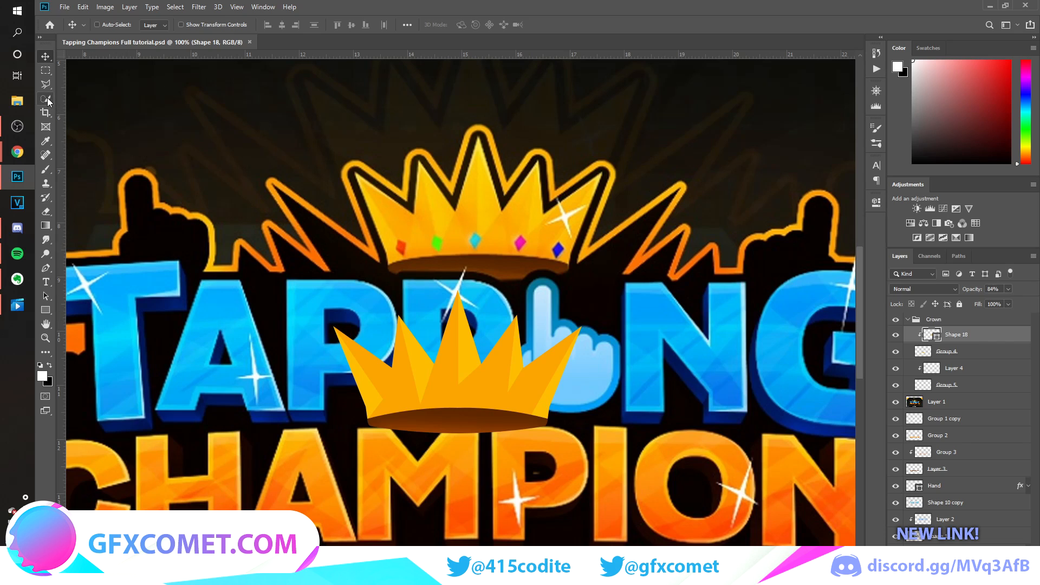
Trace the reference crown's red gem as a small diamond shape and move it onto the new crown.
{"action": "left_click", "coordinate": [45, 268]}
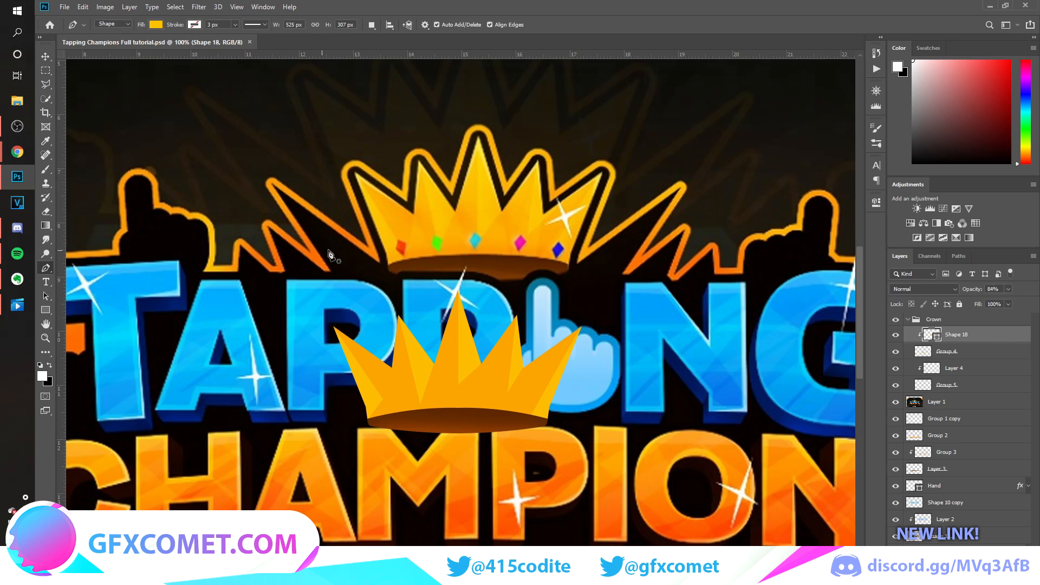
{"action": "left_click", "coordinate": [399, 242]}
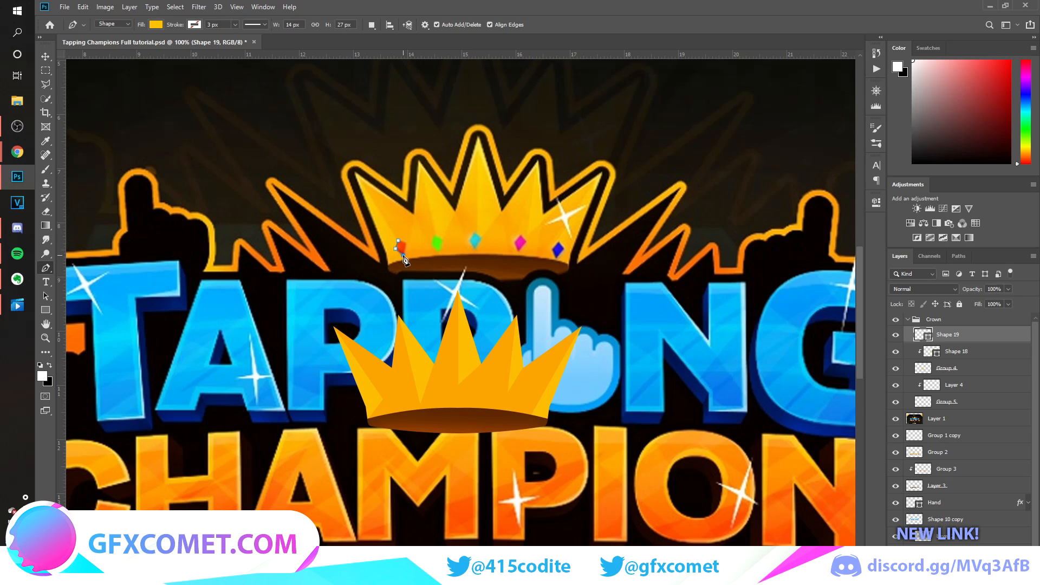
{"action": "left_click", "coordinate": [403, 254]}
{"action": "left_click", "coordinate": [399, 243]}
{"action": "key", "text": "v"}
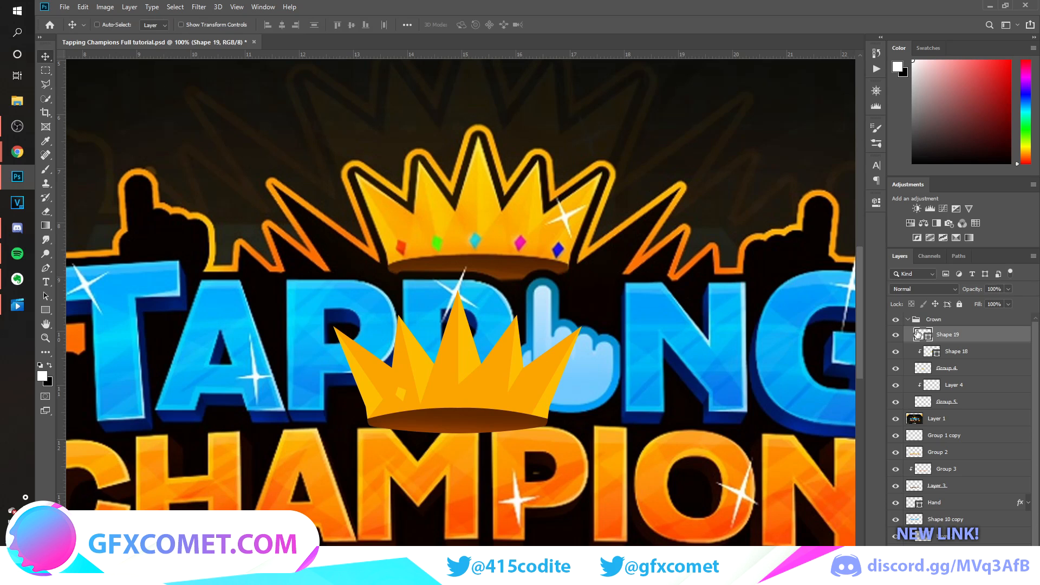
Fill the diamond gem with red and position it near the left end of the crown's base.
{"action": "double_click", "coordinate": [918, 334]}
{"action": "left_click", "coordinate": [406, 242]}
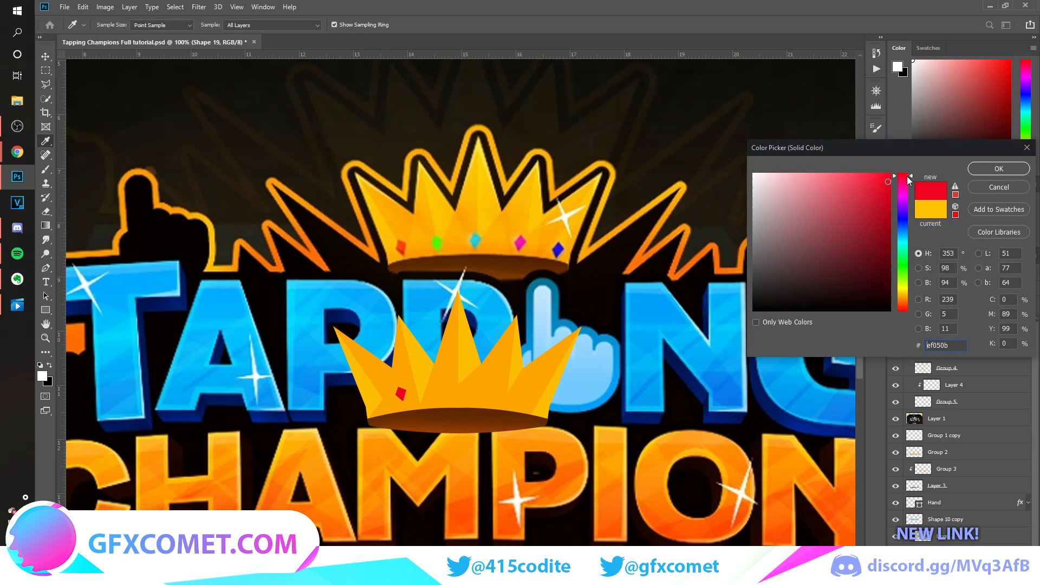
{"action": "left_click", "coordinate": [987, 167]}
{"action": "left_click_drag", "start_coordinate": [471, 393], "coordinate": [451, 398]}
Add an Inner Shadow to the red gem with Normal blend mode and 100% opacity.
{"action": "double_click", "coordinate": [997, 335]}
{"action": "left_click", "coordinate": [646, 404]}
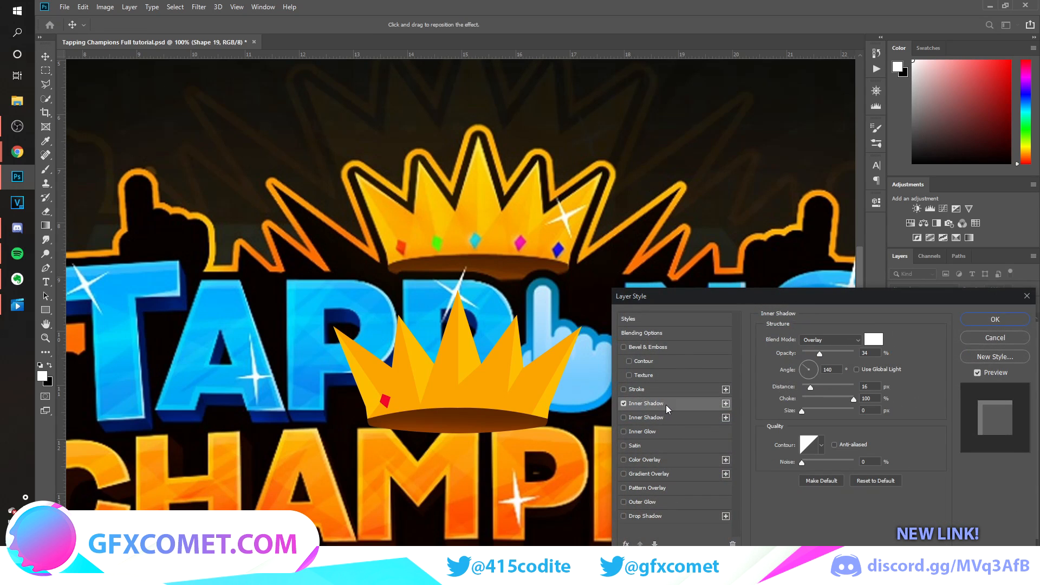
{"action": "left_click_drag", "start_coordinate": [831, 355], "coordinate": [855, 354]}
{"action": "left_click", "coordinate": [849, 341]}
{"action": "left_click", "coordinate": [849, 325]}
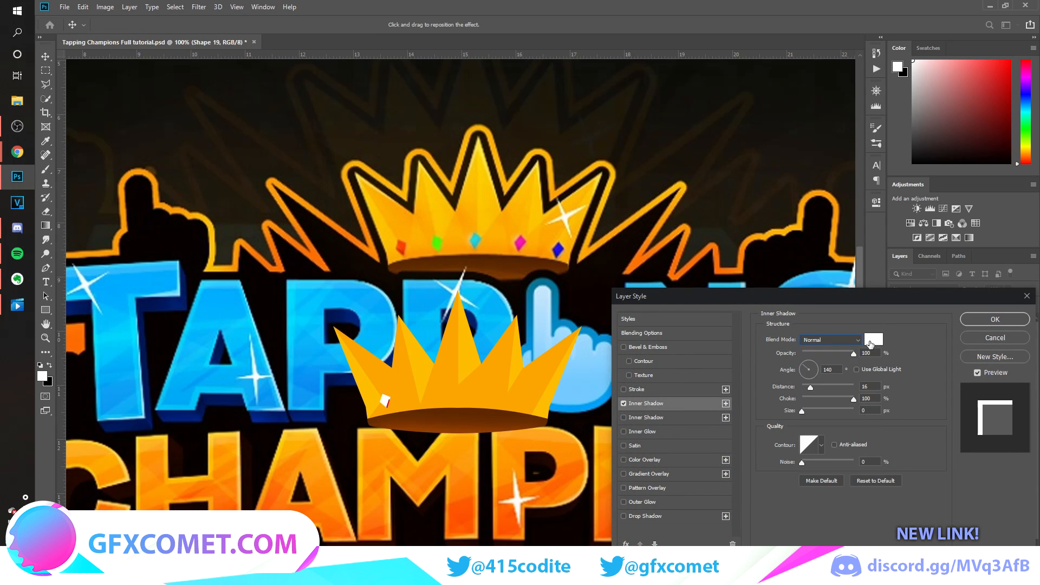
Make the gem's inner shadow black with an angle of -133° and a distance of 2 px.
{"action": "left_click", "coordinate": [872, 341]}
{"action": "left_click_drag", "start_coordinate": [834, 261], "coordinate": [776, 290]}
{"action": "left_click", "coordinate": [999, 169]}
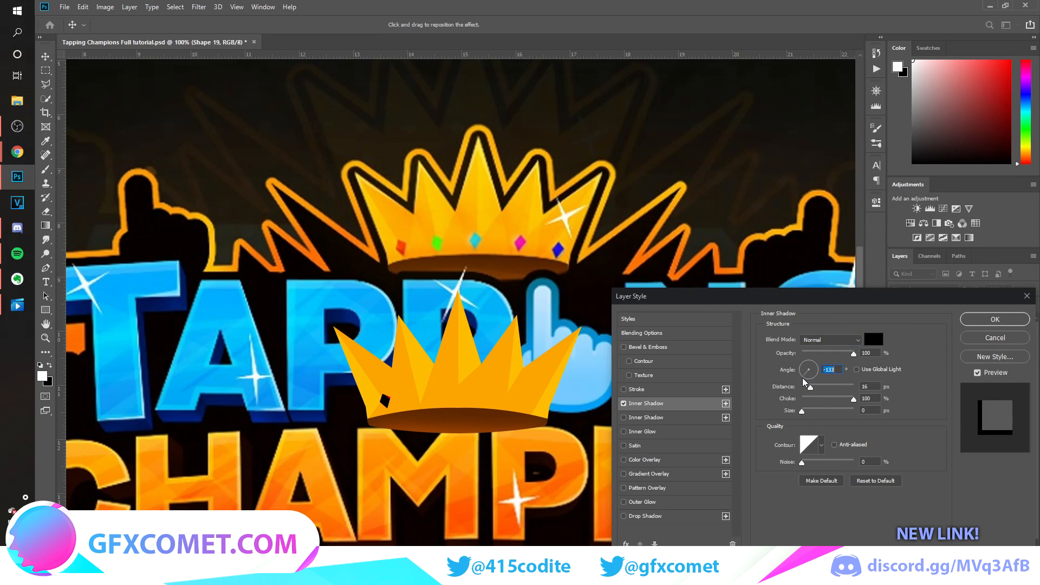
{"action": "left_click_drag", "start_coordinate": [810, 386], "coordinate": [803, 387]}
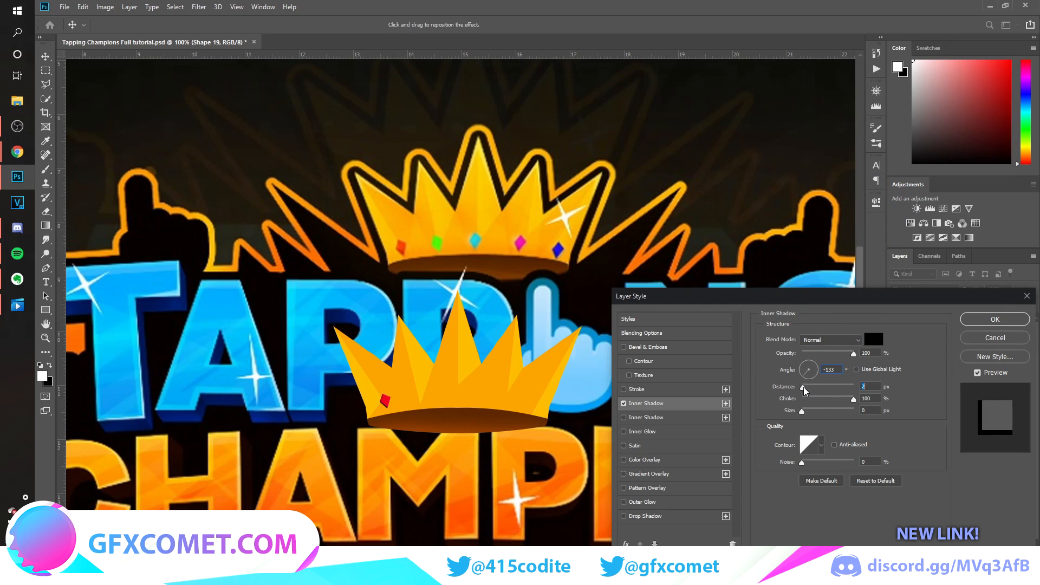
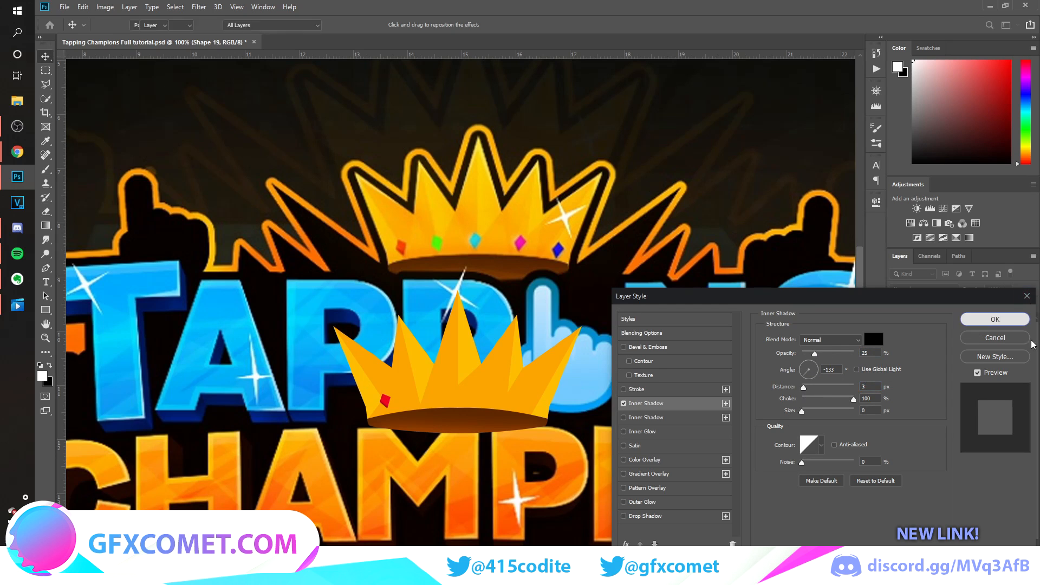
Close the layer style settings, duplicate the red gem just beside the original and rotate the copy slightly.
{"action": "left_click", "coordinate": [1017, 320]}
{"action": "left_click", "coordinate": [1029, 339]}
{"action": "left_click_drag", "start_coordinate": [406, 395], "coordinate": [444, 391]}
{"action": "key", "text": "ctrl+t"}
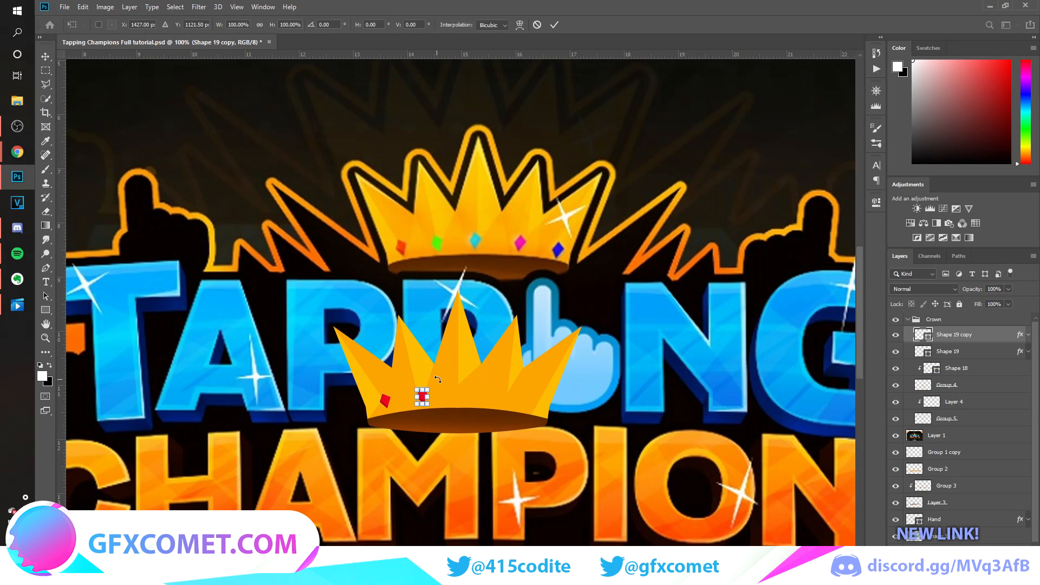
{"action": "left_click_drag", "start_coordinate": [438, 379], "coordinate": [447, 385]}
{"action": "key", "text": "Return"}
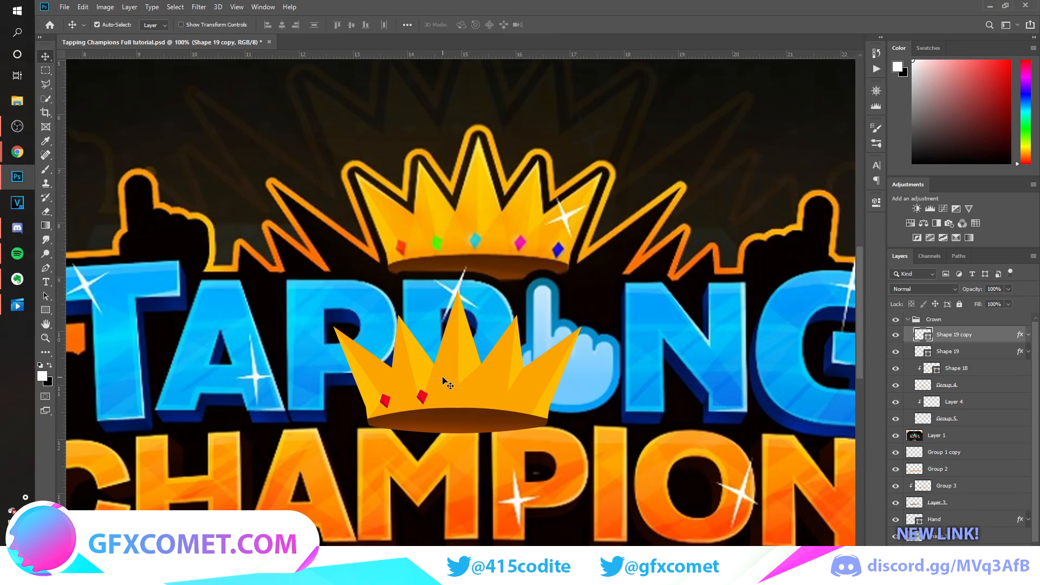
Rasterize the copied gem's layer style, shift its hue to green, and add cyan, magenta and blue copies along the crown's base.
{"action": "key", "text": "ctrl+g"}
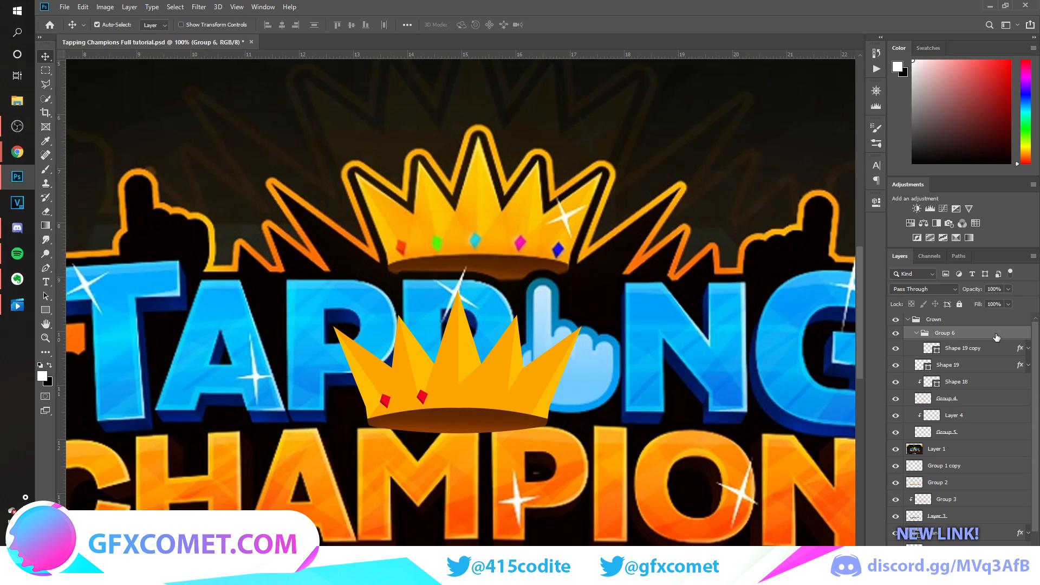
{"action": "key", "text": "ctrl+z"}
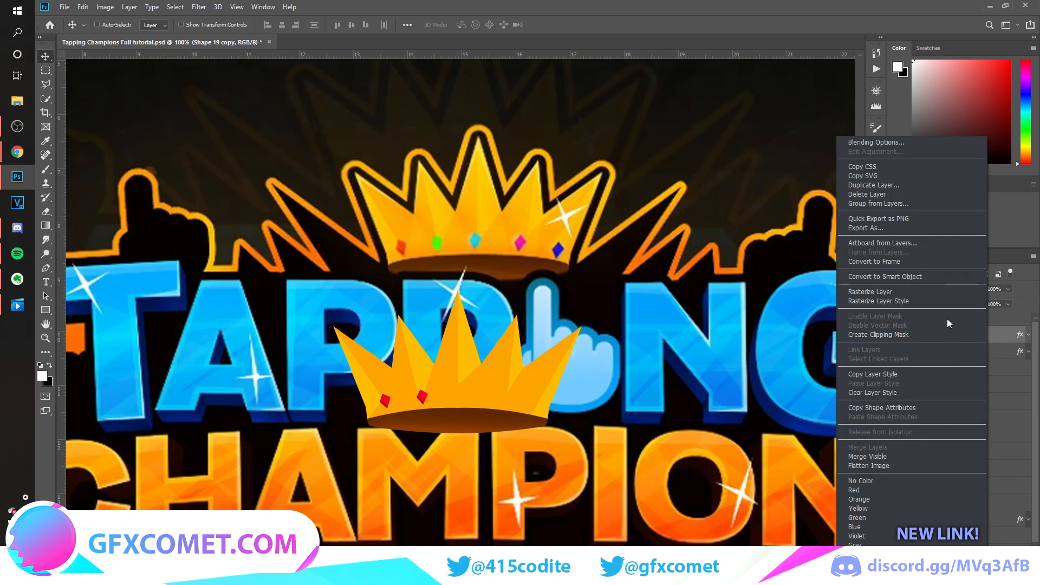
{"action": "left_click", "coordinate": [932, 301]}
{"action": "key", "text": "ctrl+u"}
{"action": "left_click_drag", "start_coordinate": [882, 229], "coordinate": [891, 233]}
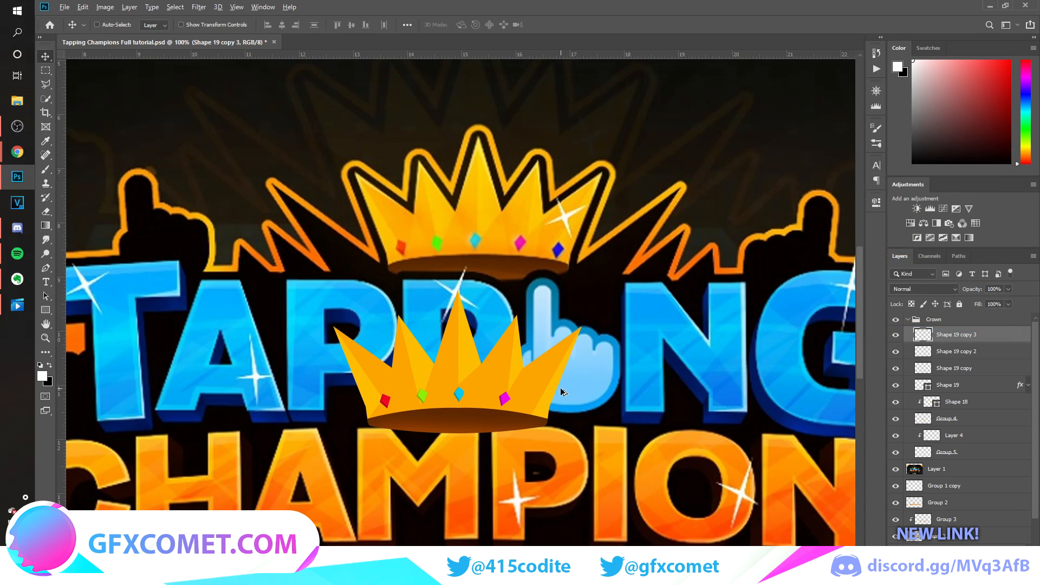
{"action": "left_click_drag", "start_coordinate": [560, 388], "coordinate": [590, 394]}
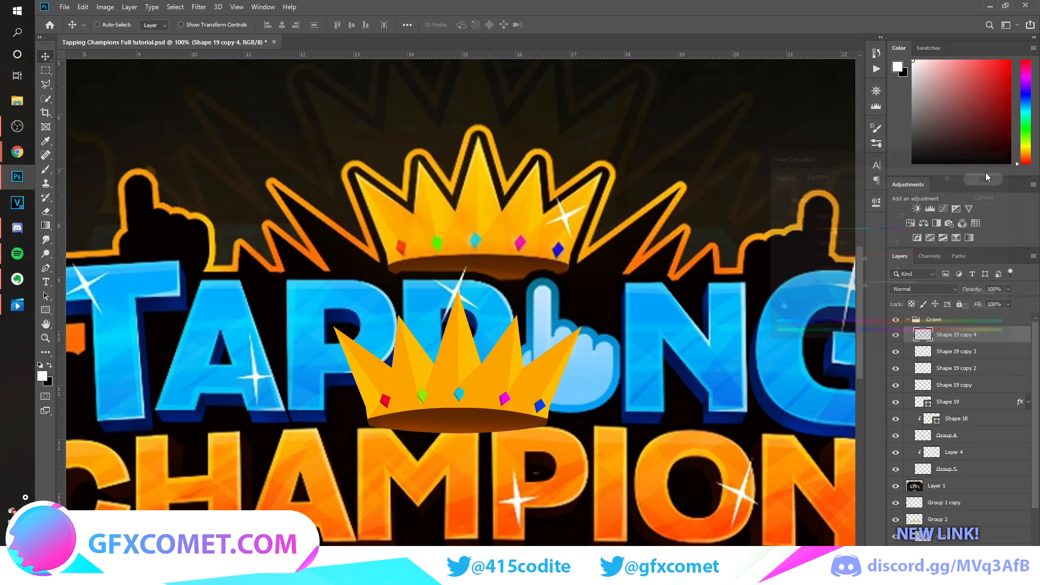
Duplicate the Crown group, hide the original and merge the copy into a single layer.
{"action": "key", "text": "ctrl+minus"}
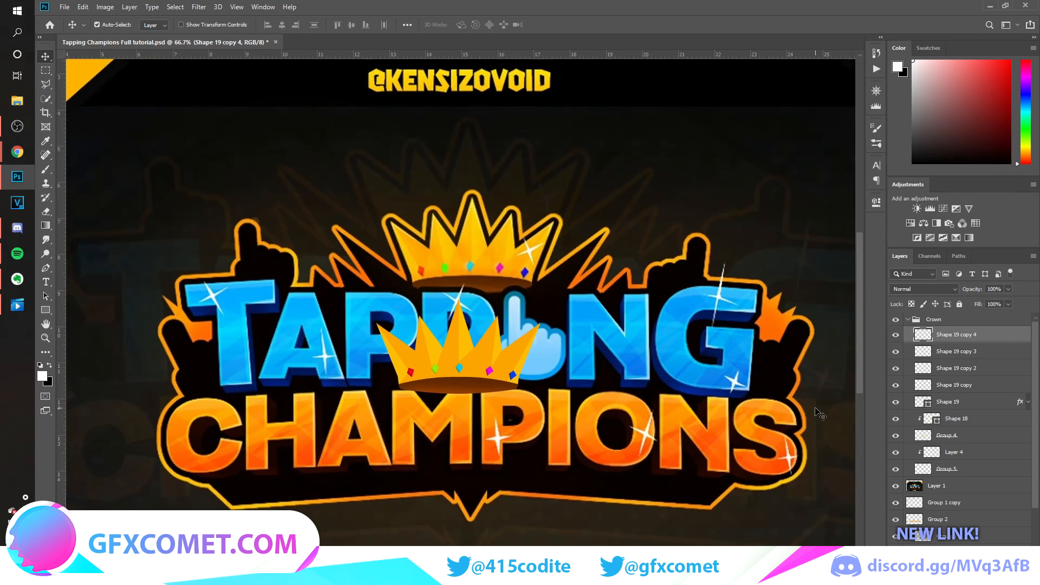
{"action": "left_click", "coordinate": [909, 319]}
{"action": "left_click", "coordinate": [921, 319]}
{"action": "key", "text": "ctrl+j"}
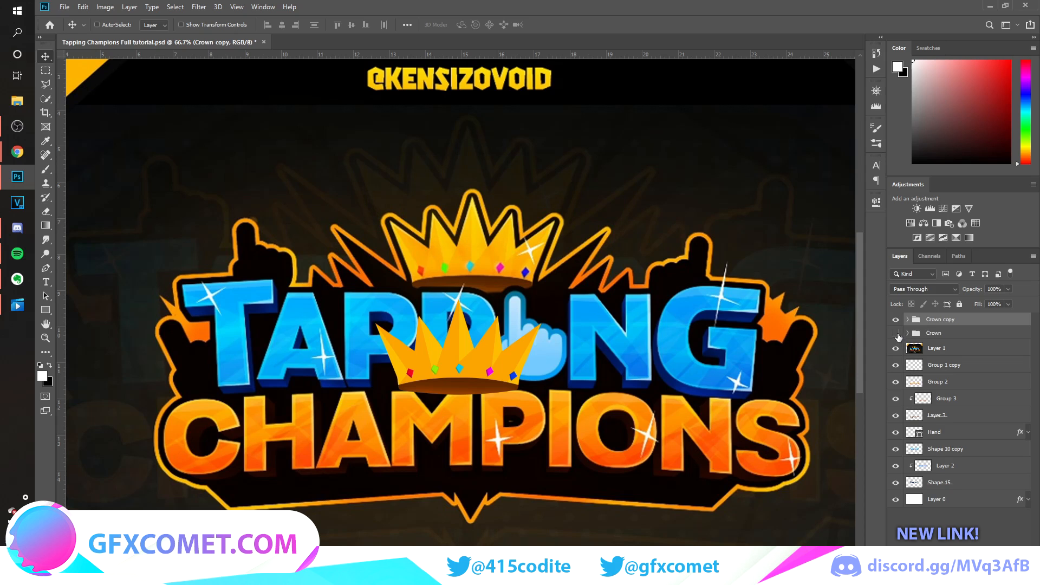
{"action": "key", "text": "ctrl+e"}
{"action": "left_click", "coordinate": [896, 323]}
{"action": "left_click", "coordinate": [895, 323]}
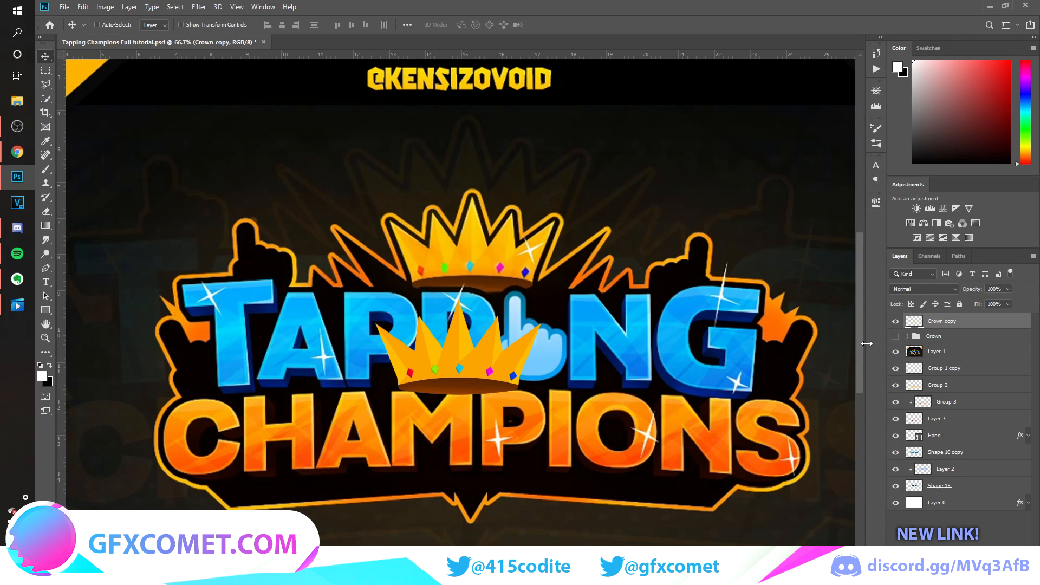
Hide the reference image, move the merged crown up onto the top of the TAPPING lettering and save the document.
{"action": "left_click", "coordinate": [895, 352]}
{"action": "left_click_drag", "start_coordinate": [572, 407], "coordinate": [554, 286]}
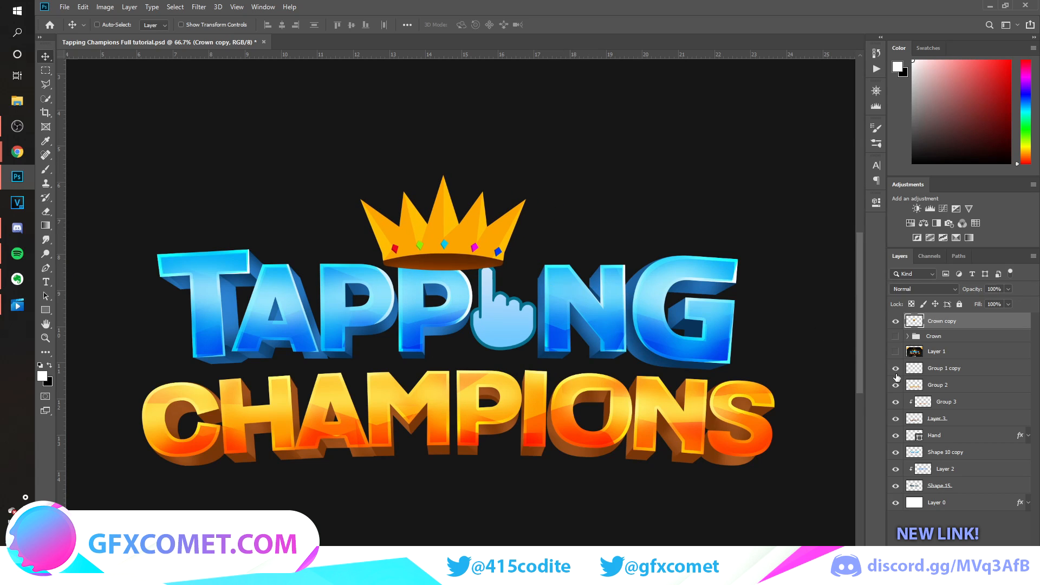
{"action": "left_click", "coordinate": [895, 352]}
{"action": "left_click", "coordinate": [895, 351]}
{"action": "key", "text": "ctrl+s"}
{"action": "key", "text": "ctrl+minus"}
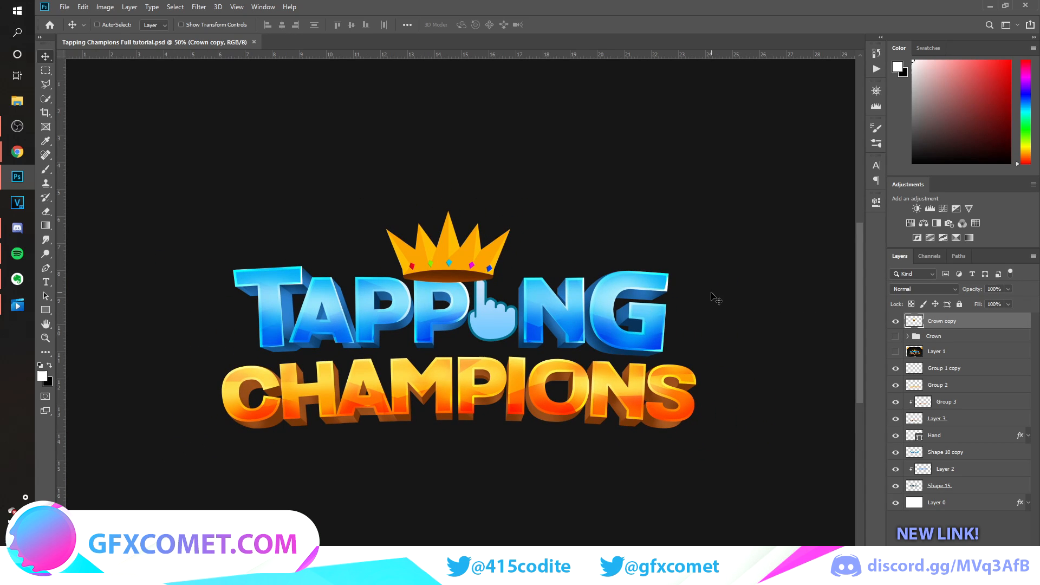
Select the TAPPING lettering's outline, expand the selection by 10 pixels and erase that area from the merged crown.
{"action": "key", "text": "ctrl+plus"}
{"action": "left_click", "coordinate": [895, 486]}
{"action": "left_click", "coordinate": [896, 486]}
{"action": "left_click", "coordinate": [895, 470]}
{"action": "left_click", "coordinate": [895, 471]}
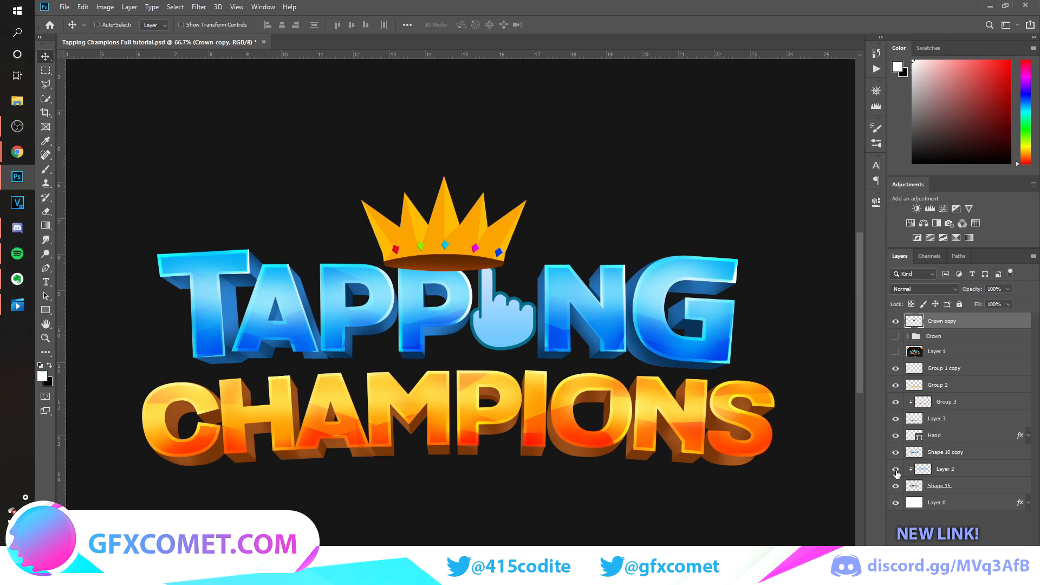
{"action": "left_click", "coordinate": [895, 454]}
{"action": "left_click", "coordinate": [896, 454]}
{"action": "left_click", "coordinate": [947, 459]}
{"action": "left_click", "coordinate": [914, 452], "text": "ctrl"}
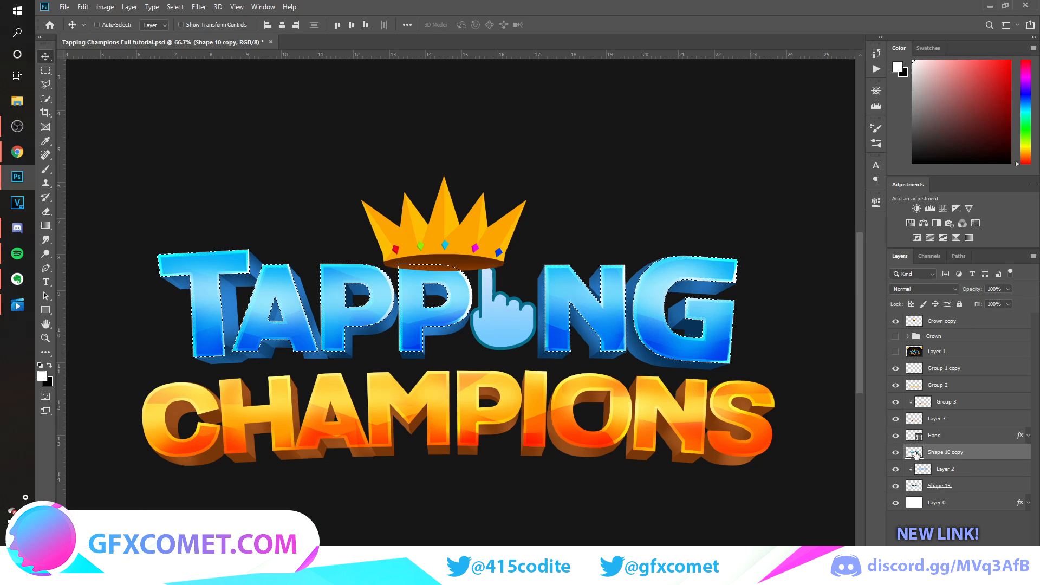
{"action": "left_click", "coordinate": [175, 6]}
{"action": "mouse_move", "coordinate": [255, 160]}
{"action": "left_click", "coordinate": [315, 182]}
{"action": "type", "text": "10"}
{"action": "key", "text": "Return"}
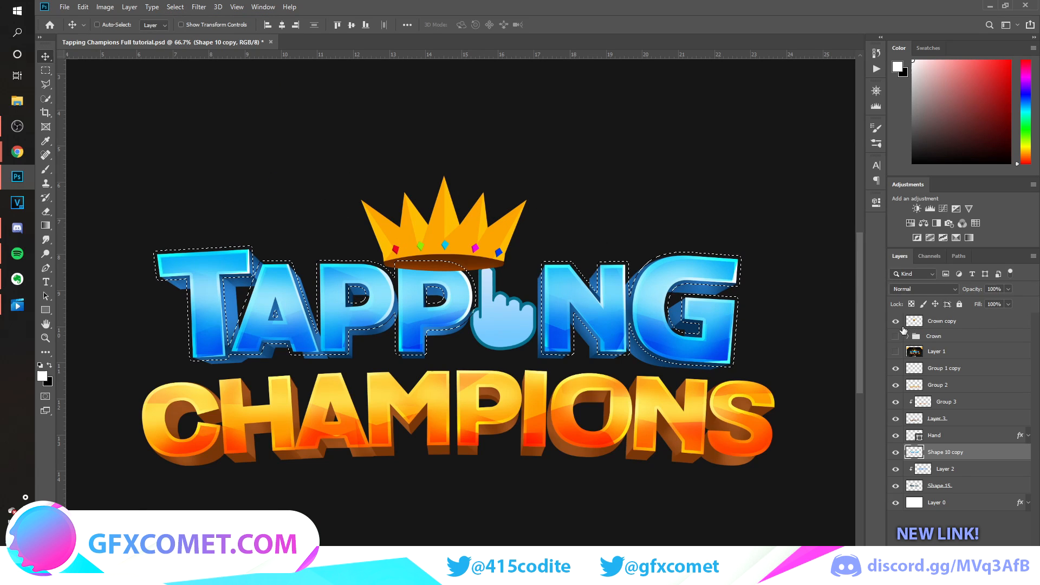
{"action": "left_click", "coordinate": [930, 324]}
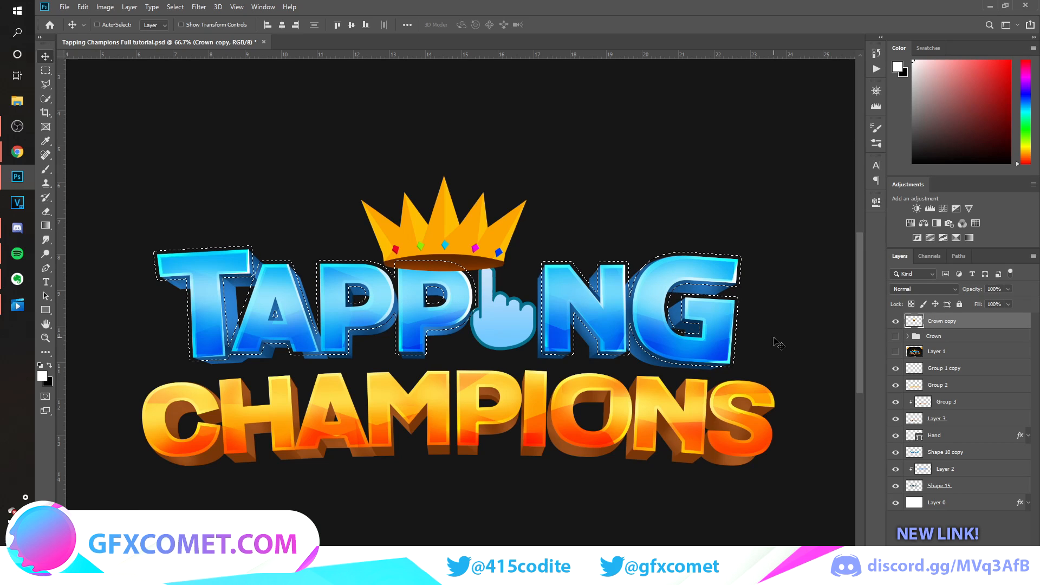
{"action": "key", "text": "ctrl+d"}
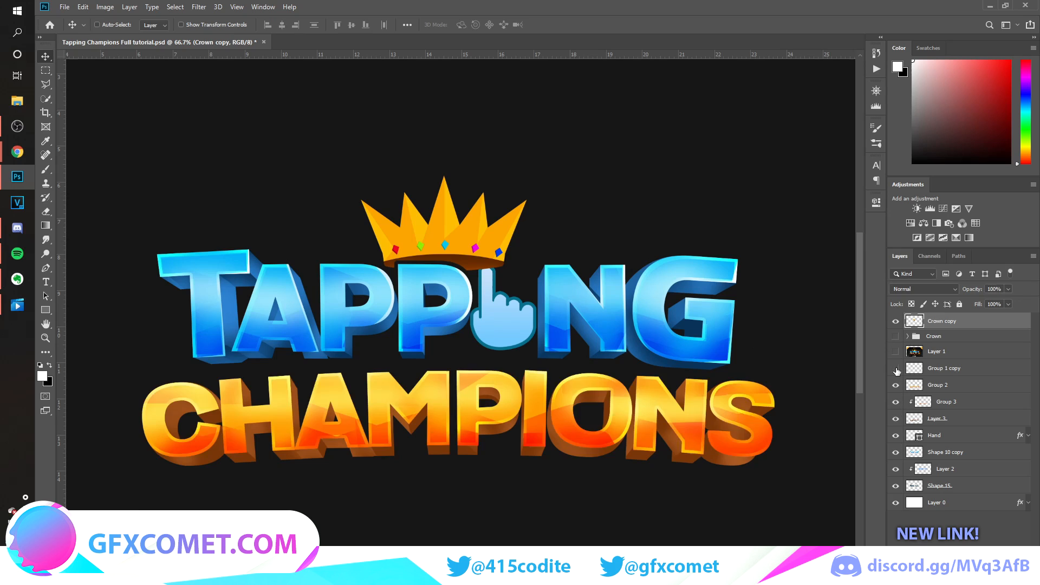
Rasterize the layer style of the Hand layer.
{"action": "left_click", "coordinate": [896, 419]}
{"action": "left_click", "coordinate": [897, 418]}
{"action": "left_click", "coordinate": [896, 436]}
{"action": "left_click", "coordinate": [897, 435]}
{"action": "left_click", "coordinate": [915, 436], "text": "ctrl"}
{"action": "key", "text": "ctrl+d"}
{"action": "right_click", "coordinate": [975, 435]}
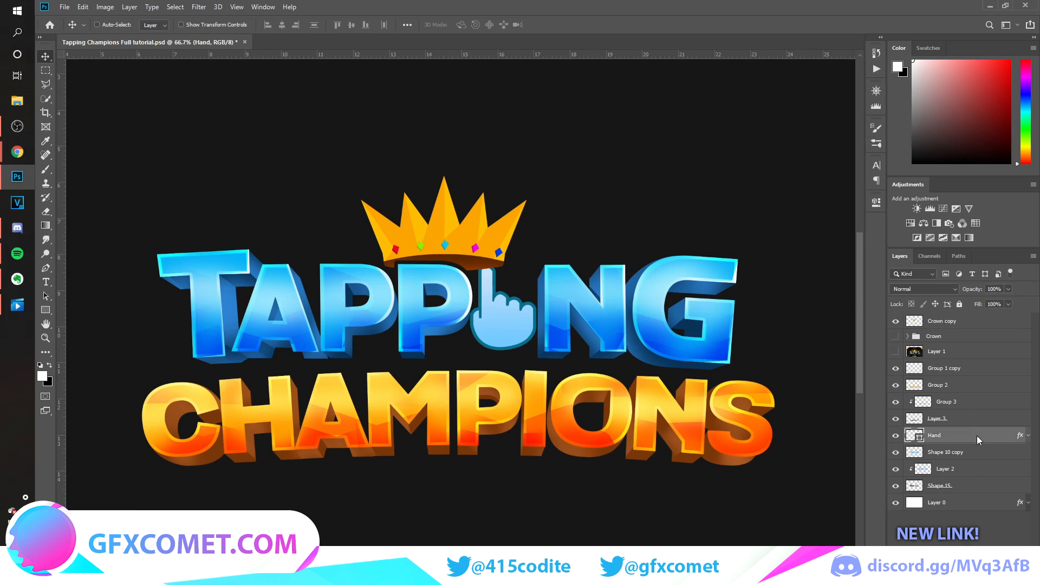
{"action": "left_click", "coordinate": [917, 304]}
Select the hand's outline, expand the selection by 10 pixels and erase that area from the merged crown.
{"action": "left_click", "coordinate": [914, 435], "text": "ctrl"}
{"action": "left_click", "coordinate": [198, 7]}
{"action": "mouse_move", "coordinate": [175, 7]}
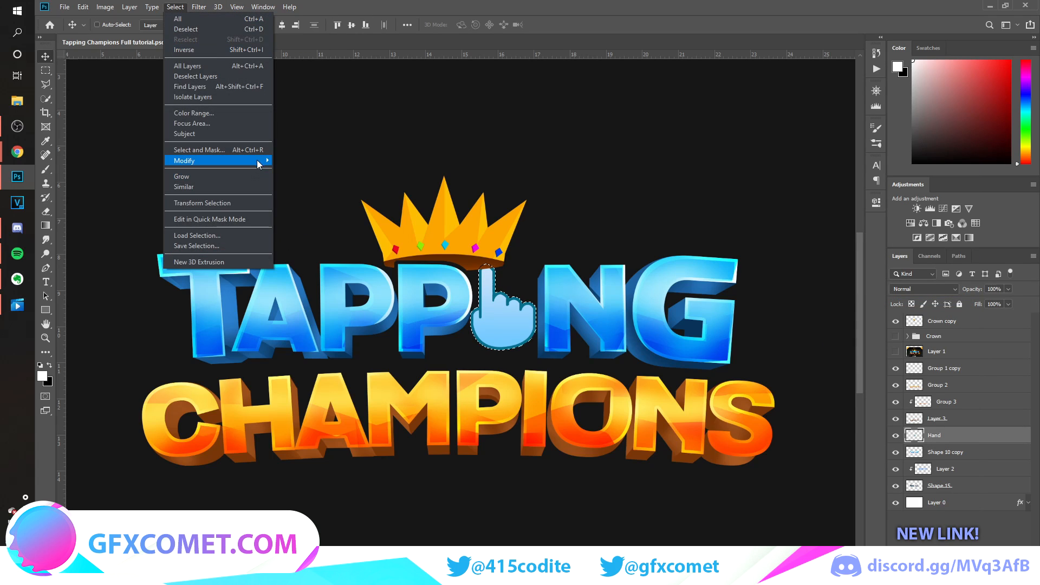
{"action": "mouse_move", "coordinate": [256, 161]}
{"action": "left_click", "coordinate": [316, 180]}
{"action": "key", "text": "Return"}
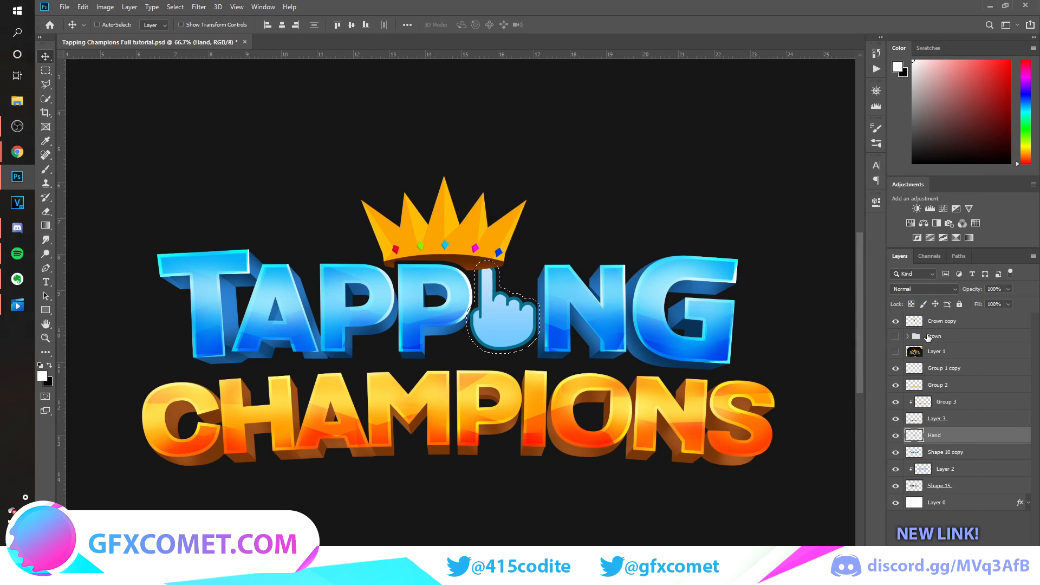
{"action": "left_click", "coordinate": [953, 321]}
{"action": "key", "text": "ctrl+d"}
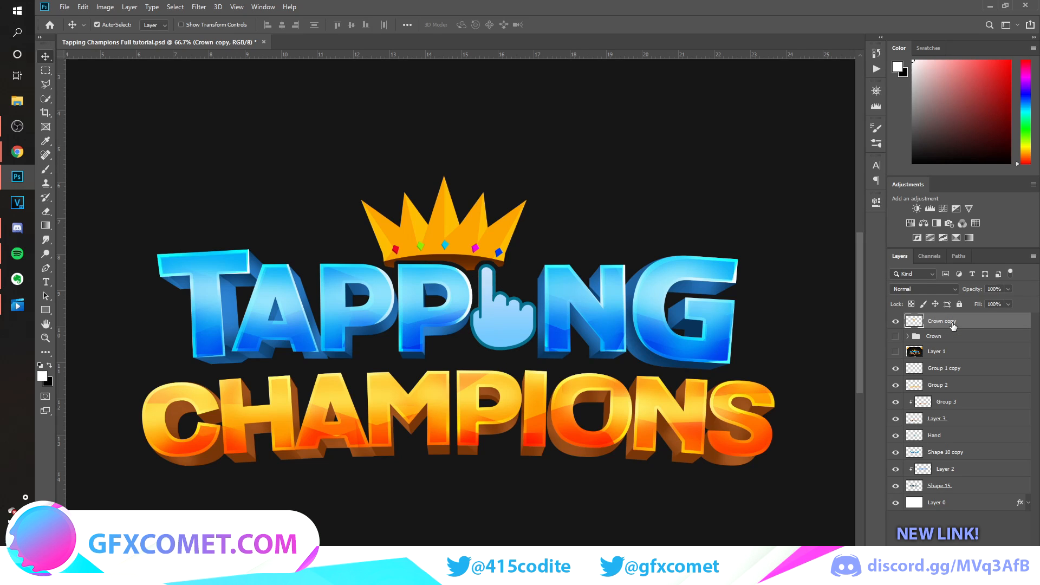
Show the reference image, move it down so it is clear of the new crown, and hide it again.
{"action": "key", "text": "ctrl+minus"}
{"action": "key", "text": "ctrl+minus"}
{"action": "key", "text": "ctrl+plus"}
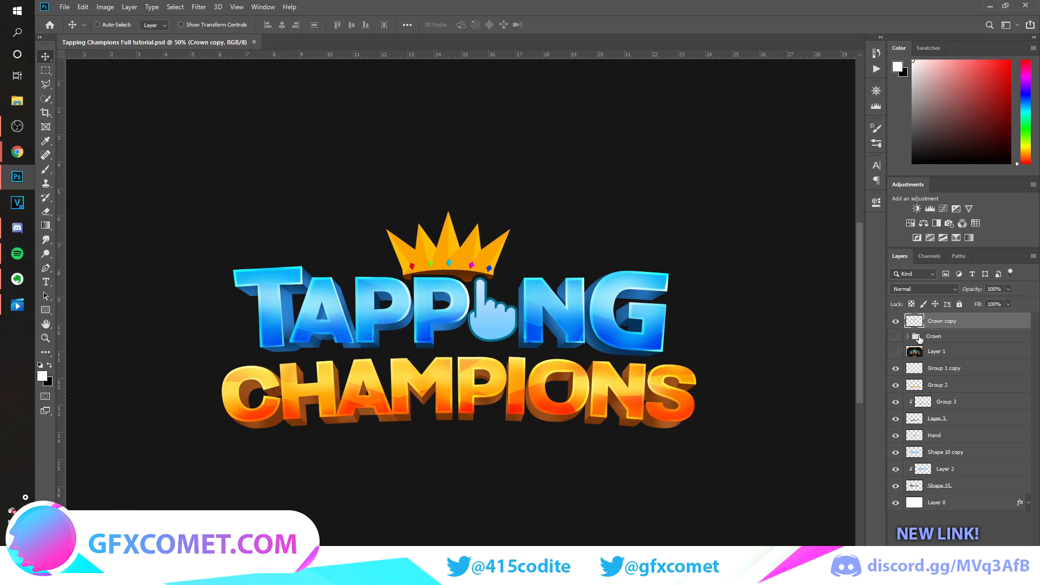
{"action": "left_click", "coordinate": [896, 352]}
{"action": "left_click", "coordinate": [929, 353]}
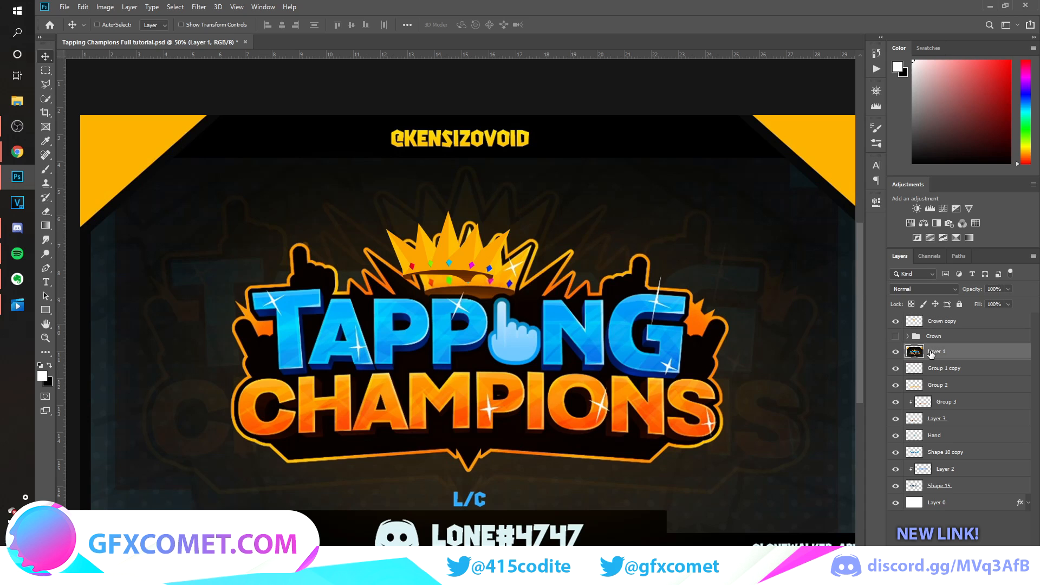
{"action": "left_click_drag", "start_coordinate": [684, 403], "coordinate": [547, 397]}
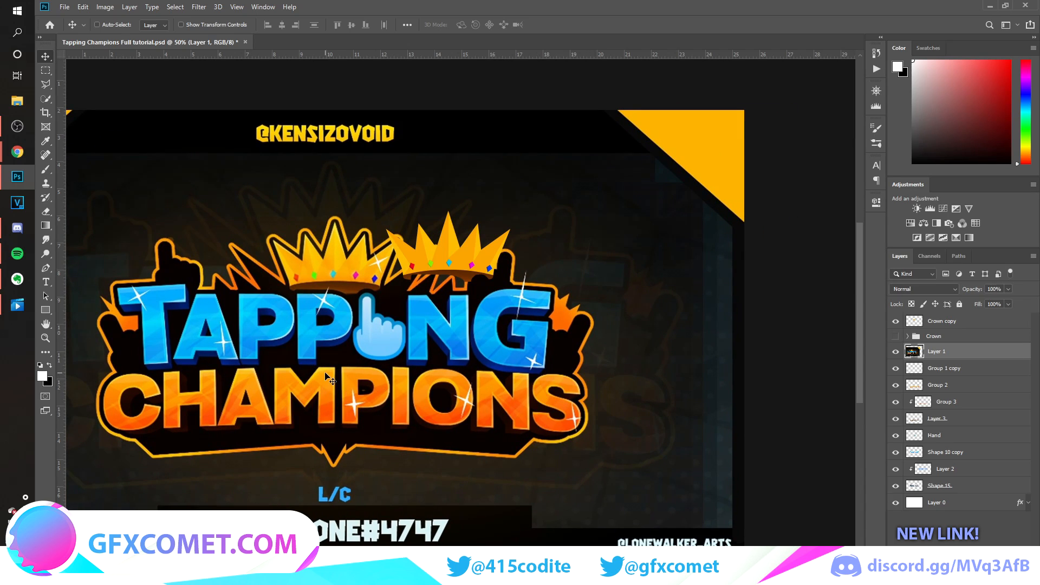
{"action": "left_click_drag", "start_coordinate": [362, 378], "coordinate": [444, 458]}
{"action": "left_click", "coordinate": [895, 351]}
Move the merged crown layer below the reference layer and group all logo layers above the background.
{"action": "left_click_drag", "start_coordinate": [954, 324], "coordinate": [958, 360]}
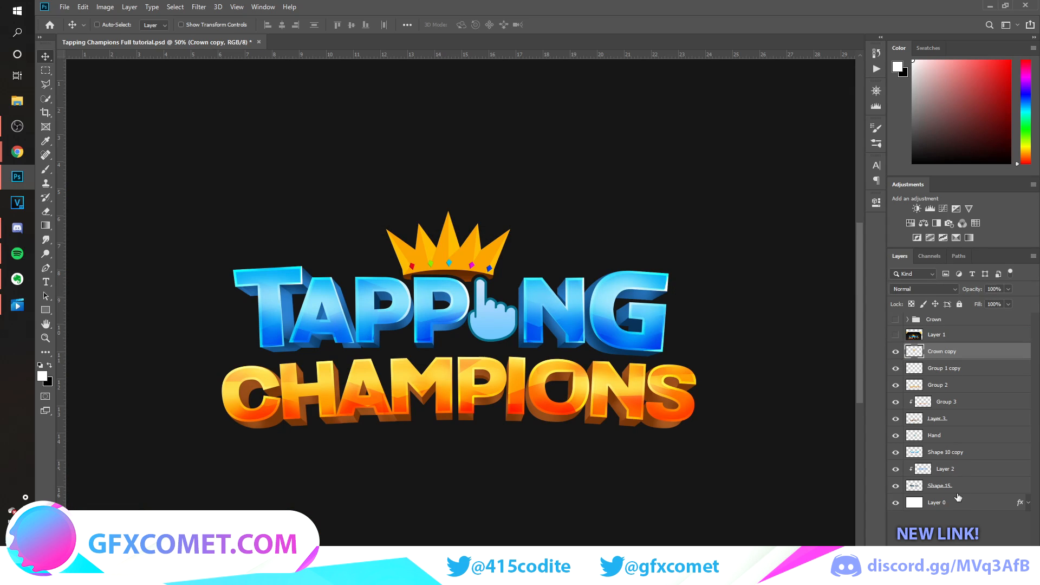
{"action": "left_click", "coordinate": [941, 487], "text": "shift"}
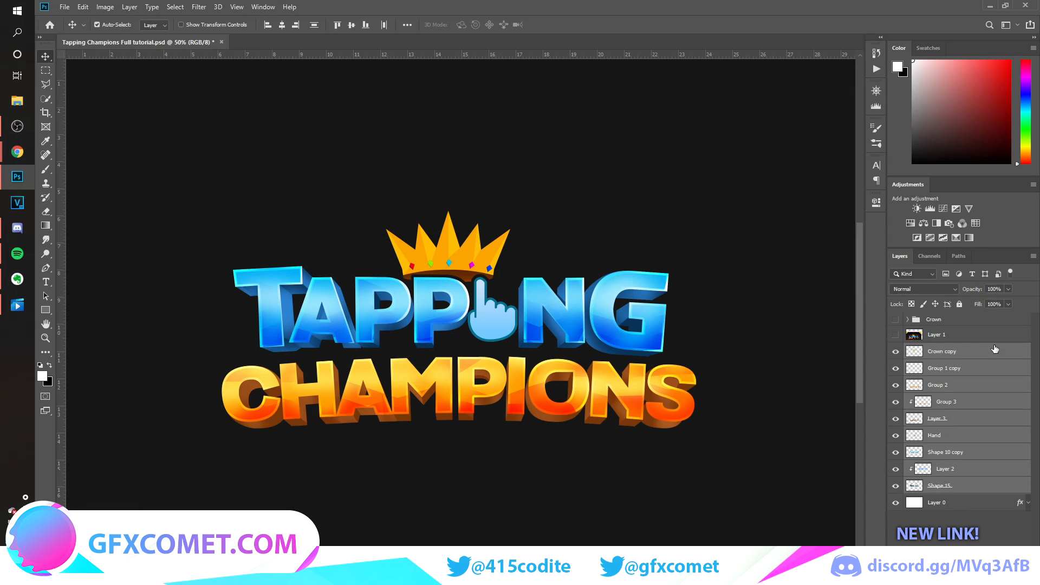
{"action": "key", "text": "ctrl+g"}
Duplicate the logo group, hide the original group and merge the copy into a single layer.
{"action": "key", "text": "ctrl+j"}
{"action": "left_click", "coordinate": [896, 364]}
{"action": "key", "text": "ctrl+e"}
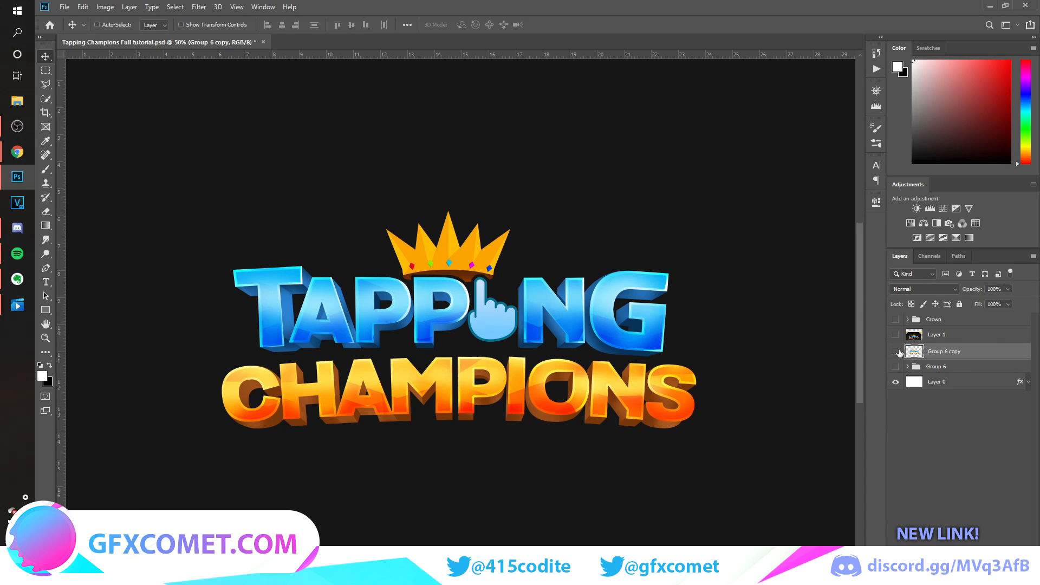
Add a new empty layer below the merged logo and load the logo's outline as a selection.
{"action": "left_click", "coordinate": [968, 372]}
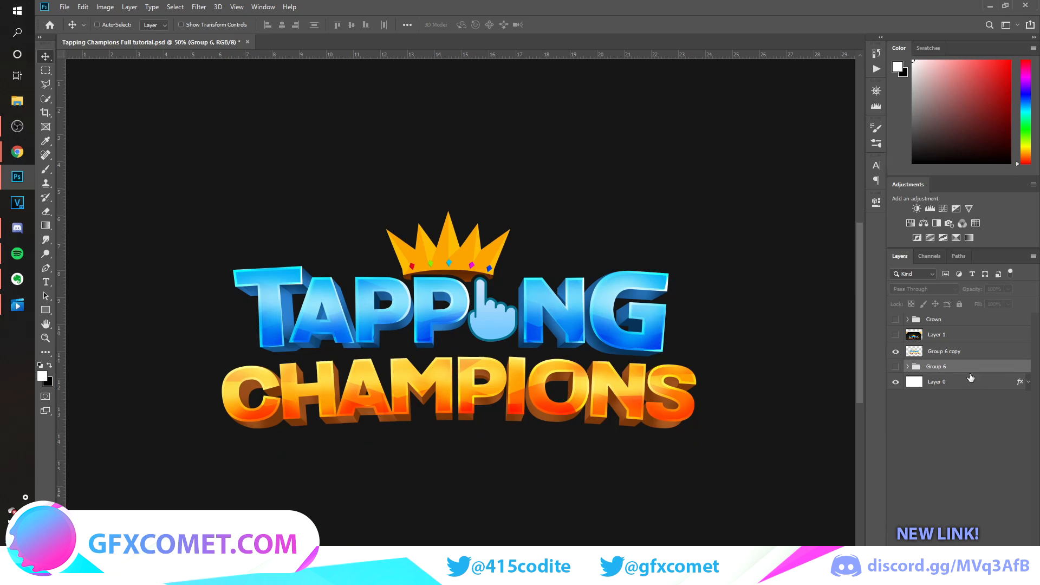
{"action": "key", "text": "ctrl+shift+alt+n"}
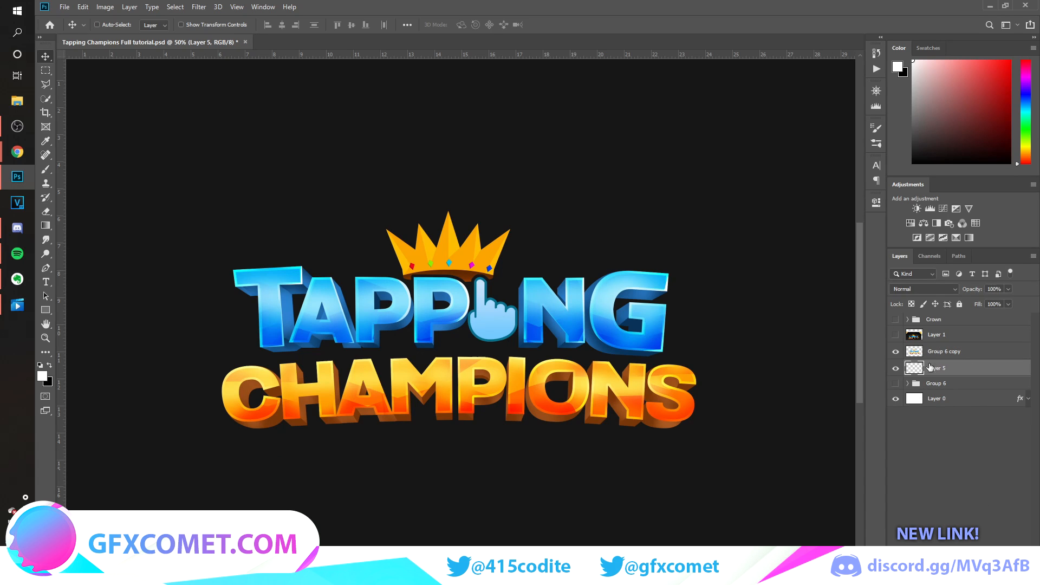
{"action": "left_click", "coordinate": [914, 352], "text": "ctrl"}
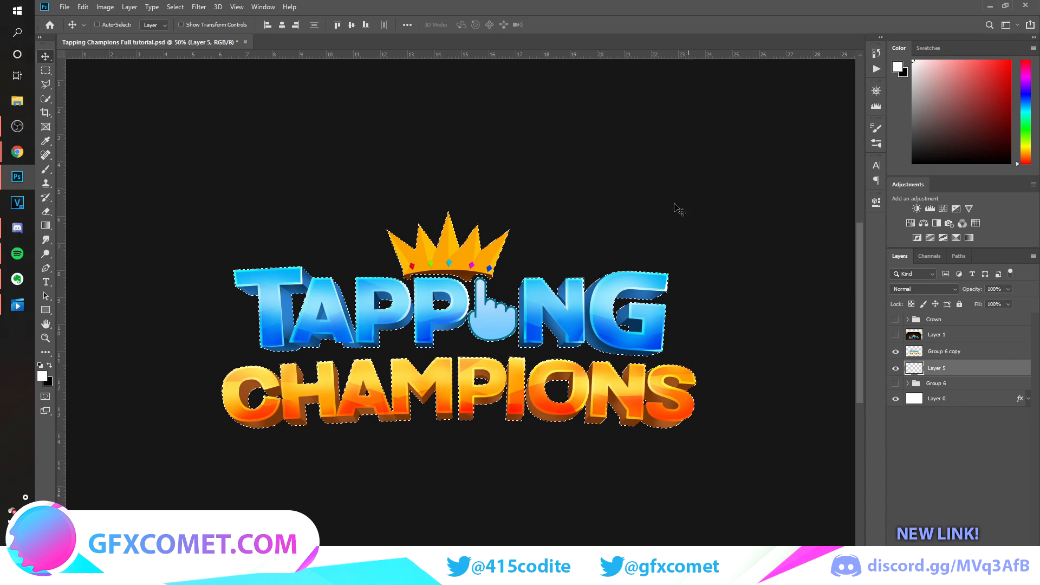
Try expanding the logo's outline selection by 35 pixels.
{"action": "left_click", "coordinate": [198, 7]}
{"action": "mouse_move", "coordinate": [176, 8]}
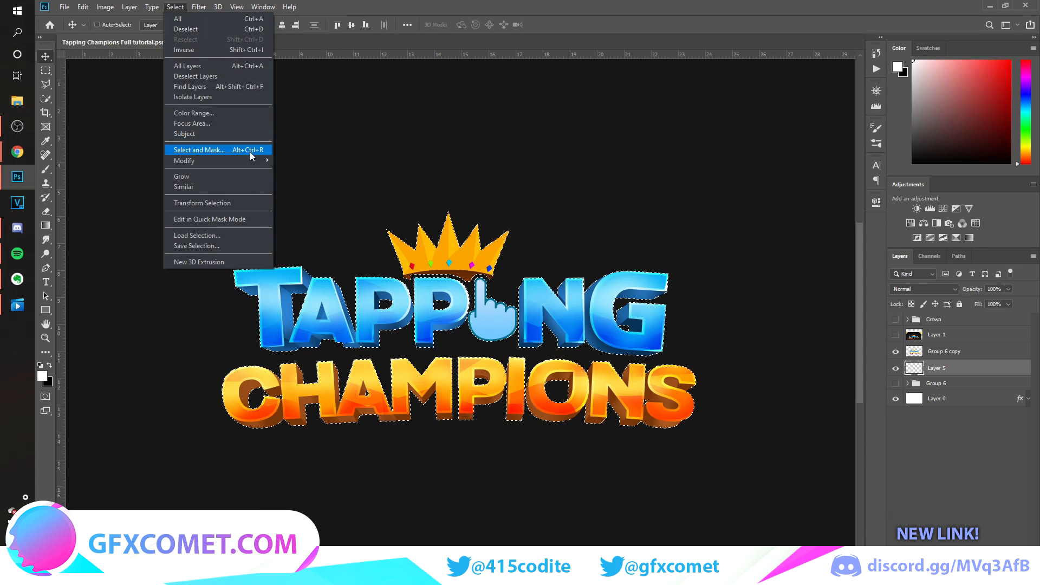
{"action": "mouse_move", "coordinate": [250, 162]}
{"action": "left_click", "coordinate": [312, 182]}
{"action": "type", "text": "35"}
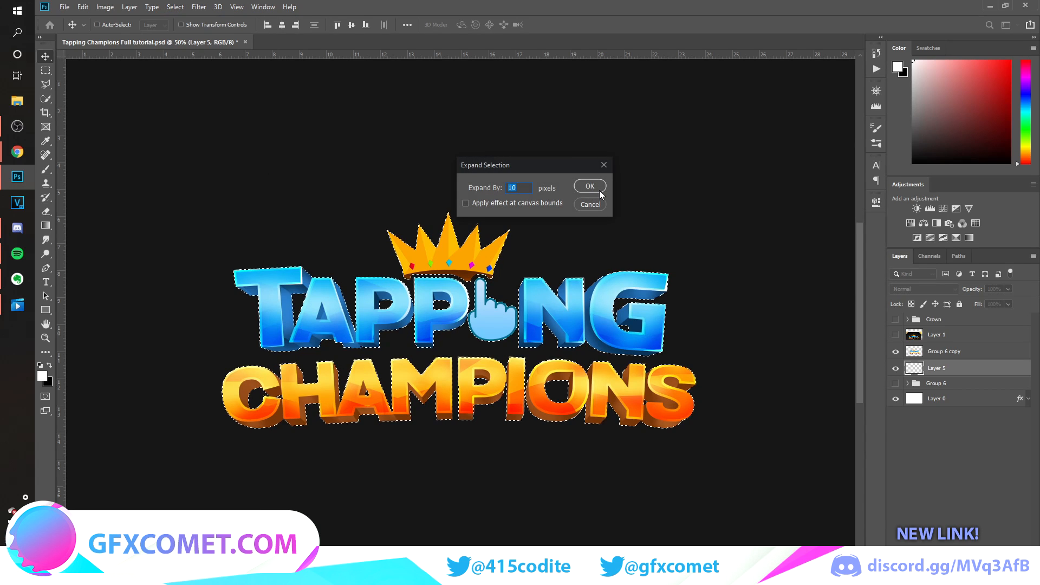
{"action": "left_click", "coordinate": [590, 186]}
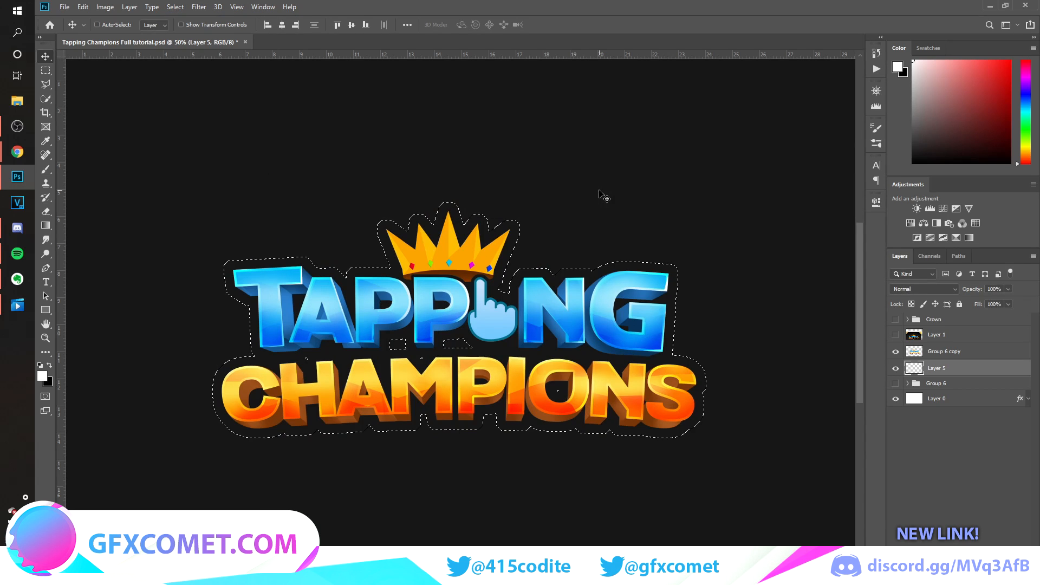
Compare the expanded selection with the reference image's border, hide the reference again and undo the expansion.
{"action": "left_click", "coordinate": [895, 334]}
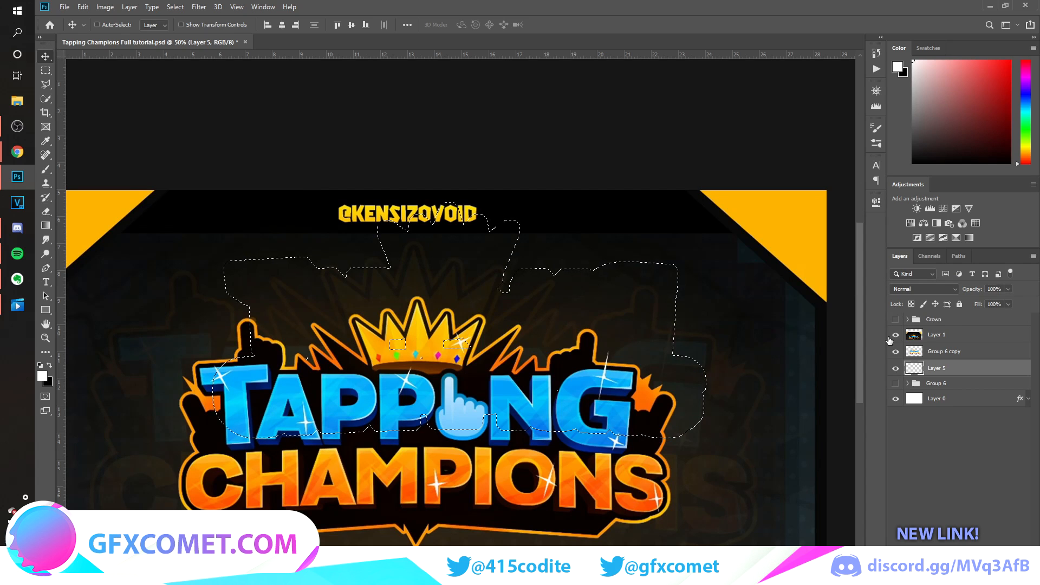
{"action": "left_click", "coordinate": [895, 335]}
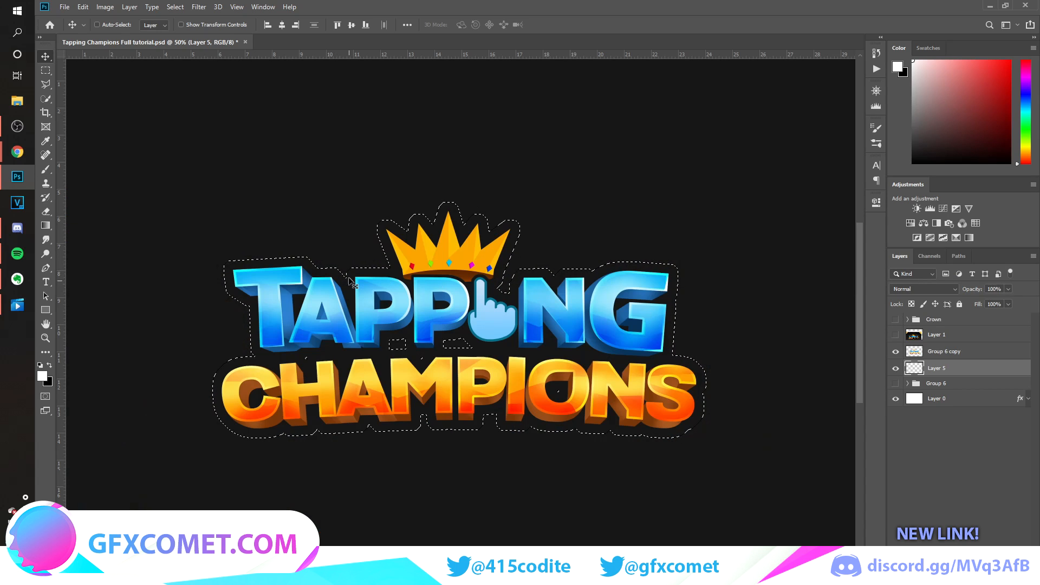
{"action": "key", "text": "ctrl+z"}
{"action": "key", "text": "ctrl+z"}
{"action": "key", "text": "ctrl+z"}
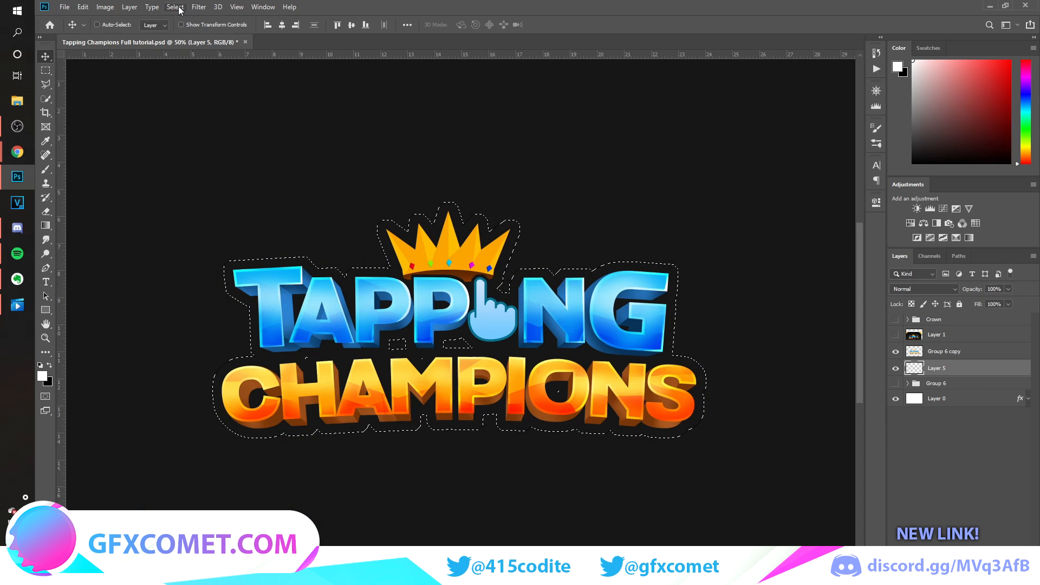
Try expanding the logo's outline selection by 20 pixels.
{"action": "left_click", "coordinate": [175, 7]}
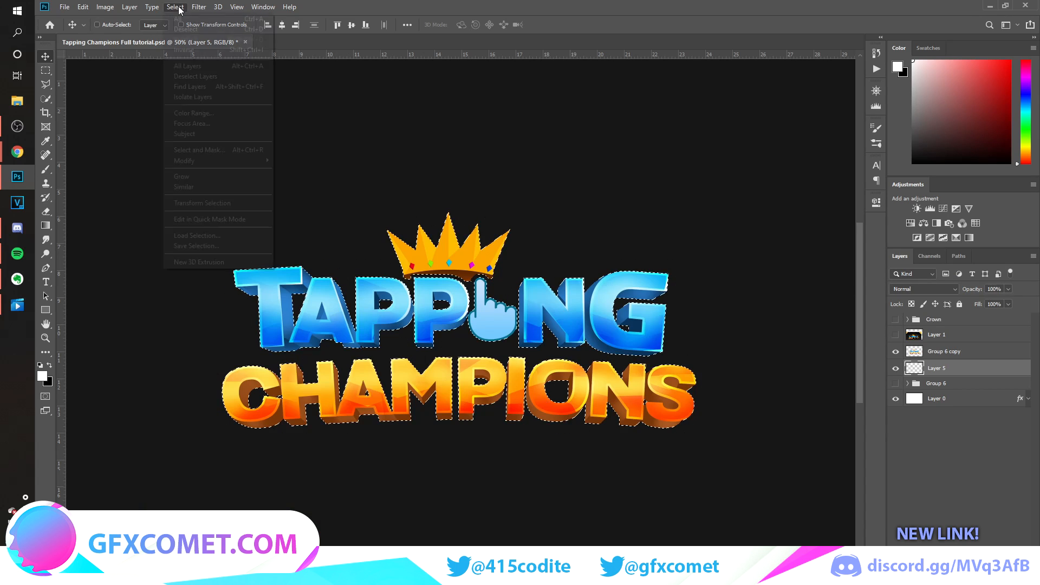
{"action": "mouse_move", "coordinate": [241, 160]}
{"action": "left_click", "coordinate": [303, 180]}
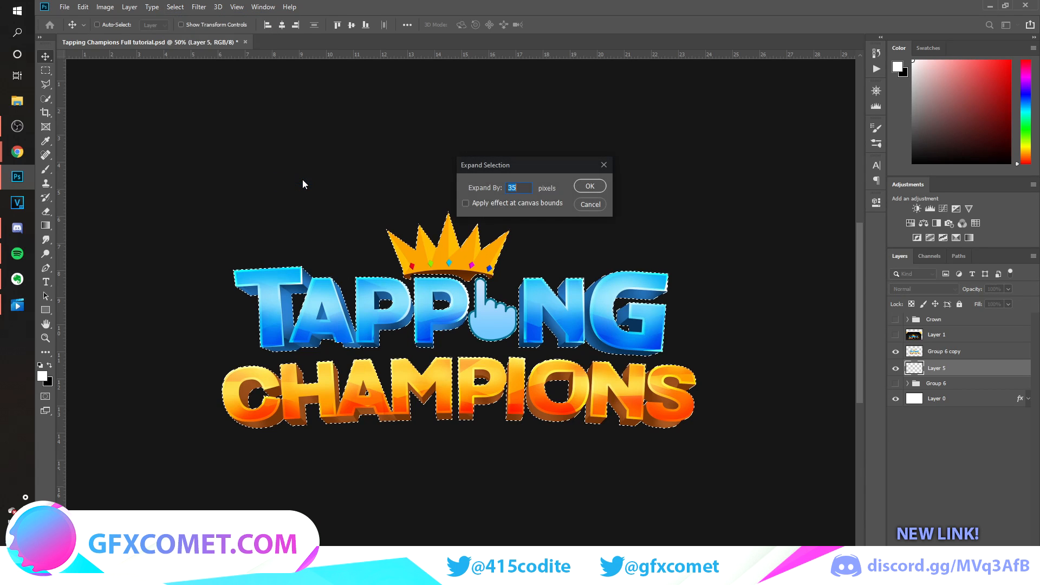
{"action": "type", "text": "20"}
{"action": "key", "text": "Return"}
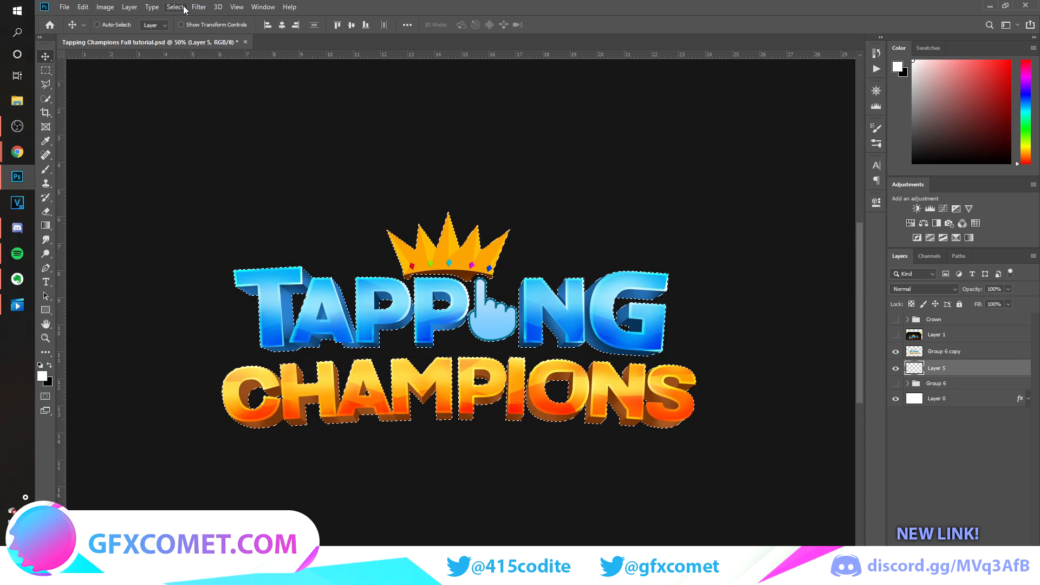
Expand the logo's outline selection by 15 pixels.
{"action": "left_click", "coordinate": [183, 7]}
{"action": "mouse_move", "coordinate": [271, 161]}
{"action": "left_click", "coordinate": [303, 179]}
{"action": "type", "text": "15"}
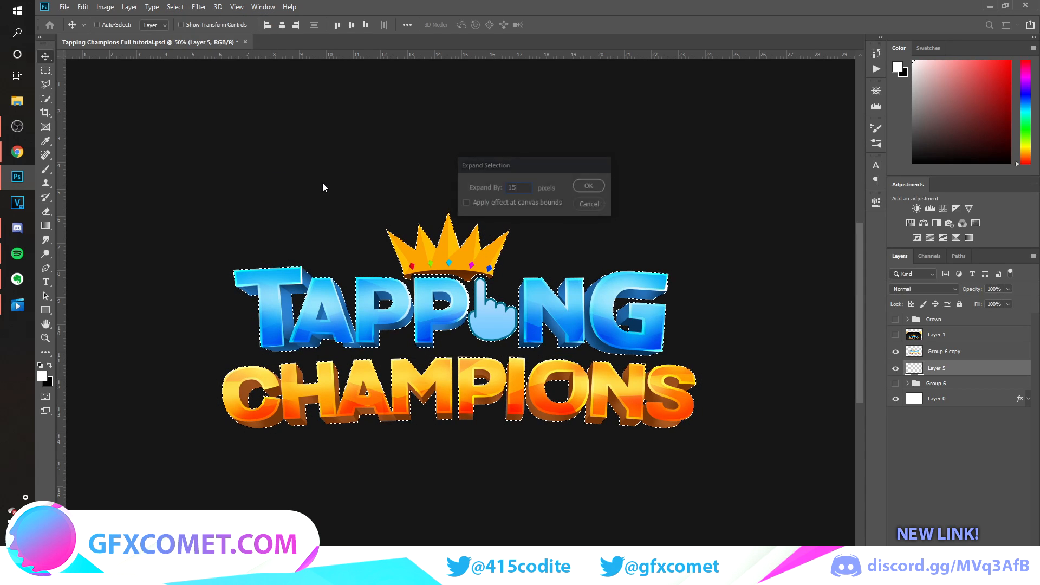
{"action": "key", "text": "Return"}
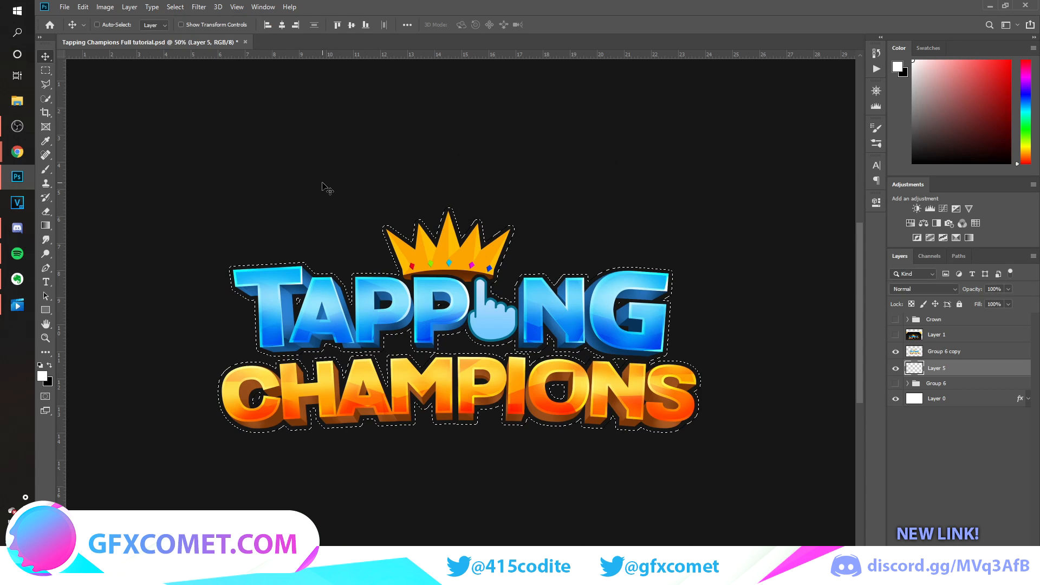
Fill the expanded selection with black on Layer 5, deselect it and hide the Layer 0 background.
{"action": "left_click", "coordinate": [49, 370]}
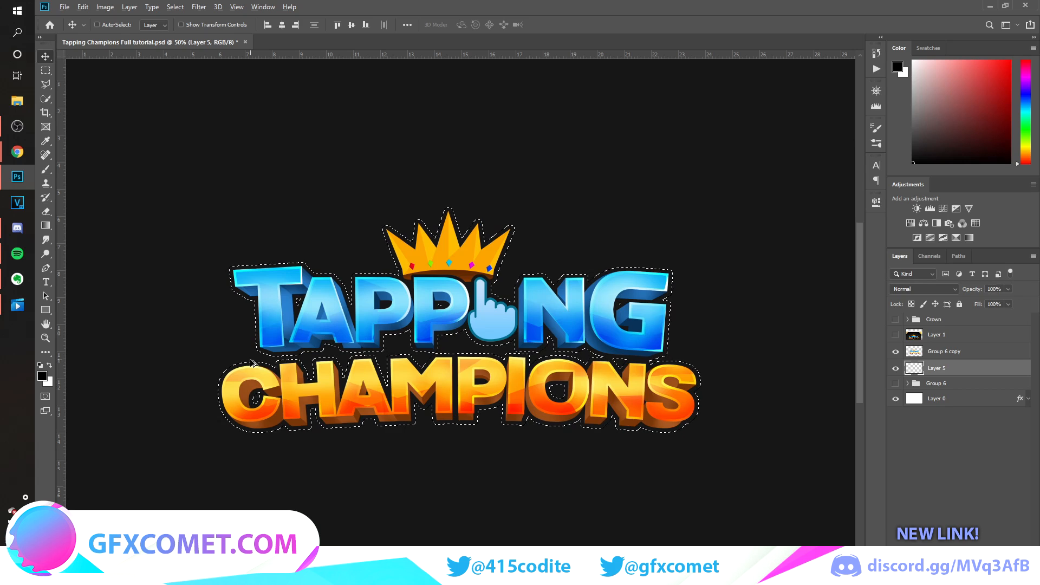
{"action": "key", "text": "alt+BackSpace"}
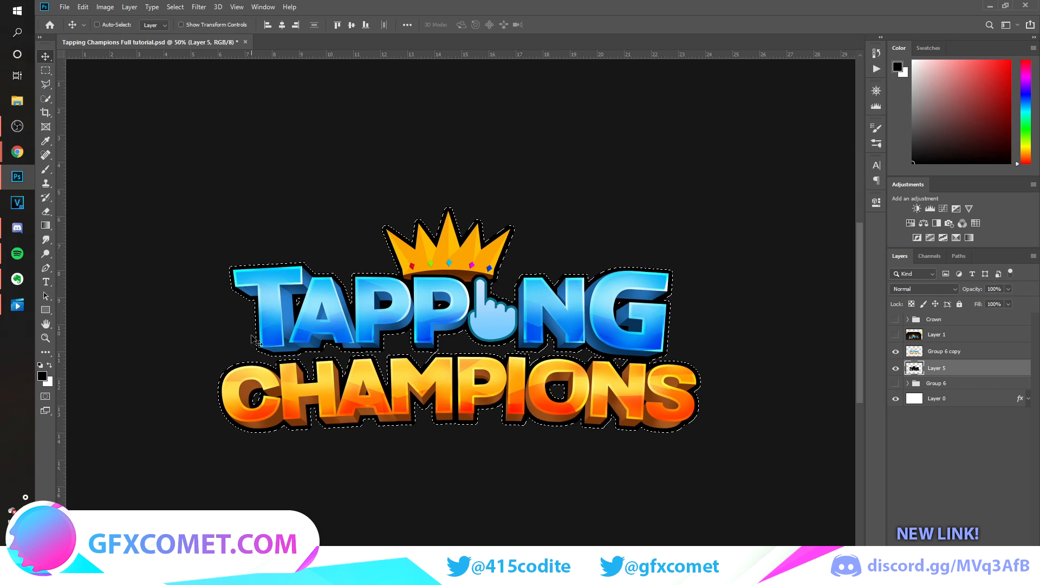
{"action": "key", "text": "ctrl+d"}
{"action": "left_click", "coordinate": [897, 400]}
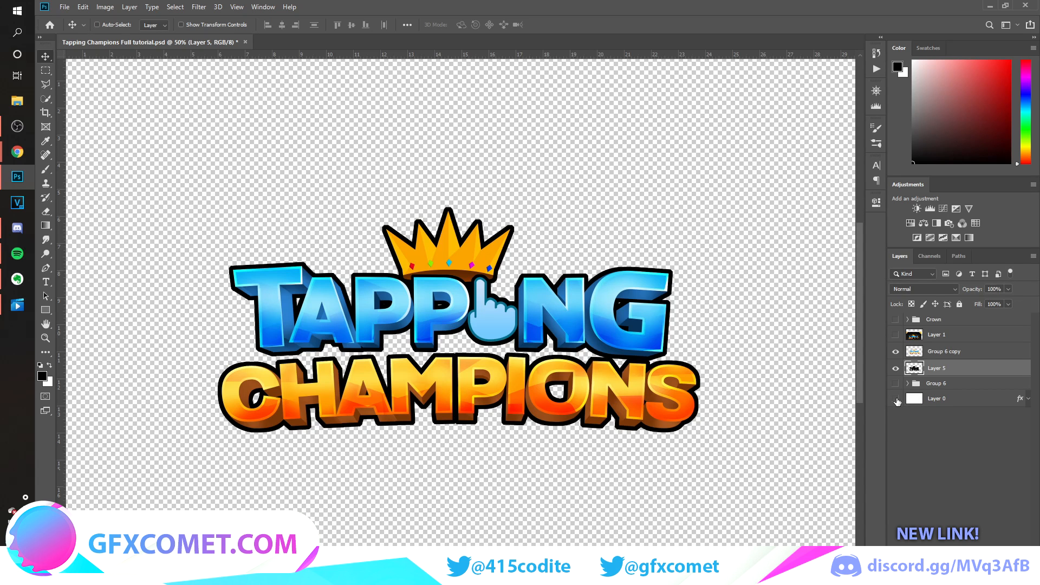
Duplicate the Hand layer from the hidden Group 6 and place the copy above the merged logo layer.
{"action": "left_click", "coordinate": [896, 336]}
{"action": "left_click", "coordinate": [896, 335]}
{"action": "left_click", "coordinate": [908, 384]}
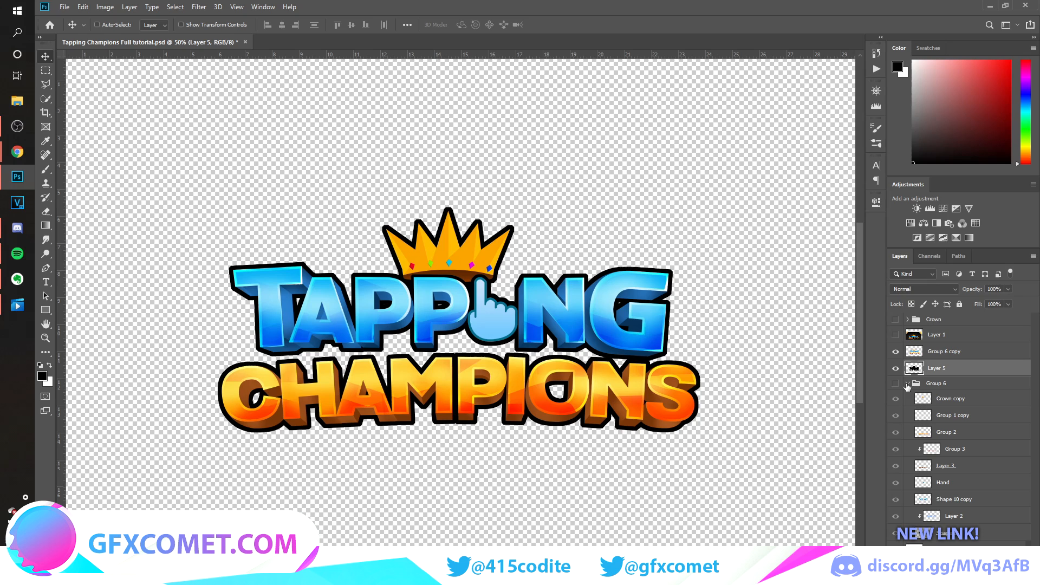
{"action": "left_click_drag", "start_coordinate": [950, 489], "coordinate": [971, 349]}
Give the hand copy a black Color Overlay and merge it into a plain layer through a new group.
{"action": "double_click", "coordinate": [991, 356]}
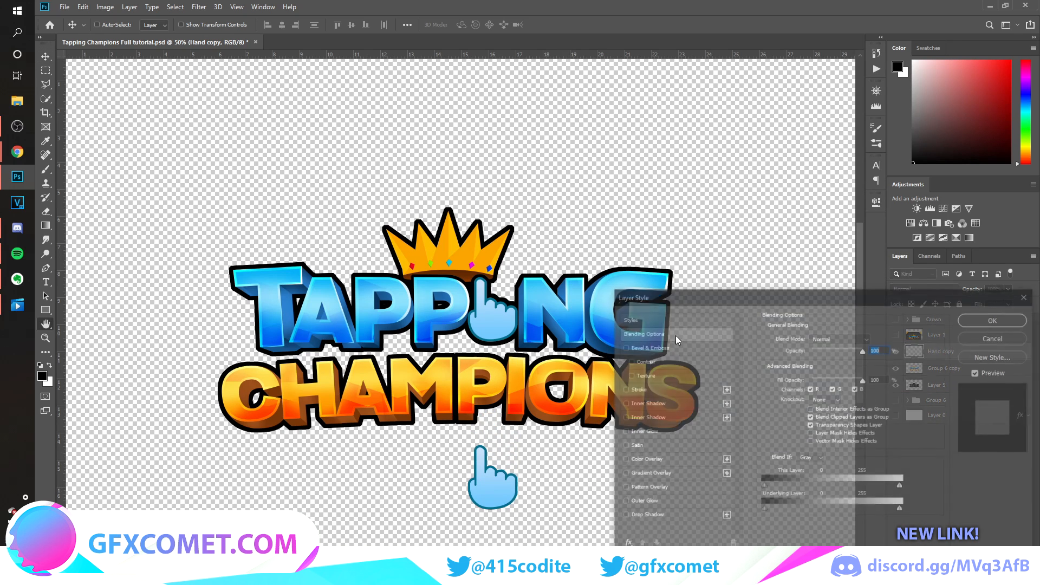
{"action": "left_click", "coordinate": [650, 458]}
{"action": "left_click", "coordinate": [955, 325]}
{"action": "key", "text": "ctrl+g"}
Place the black hand behind the logo's left end, tilted outward, and duplicate it upright above the first letters of Tapping.
{"action": "left_click", "coordinate": [894, 336]}
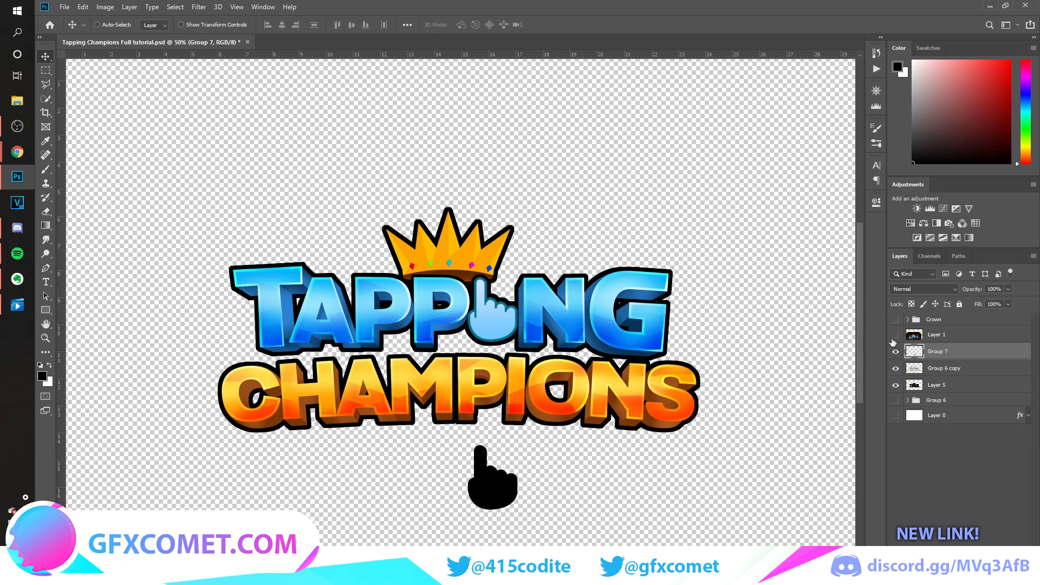
{"action": "left_click", "coordinate": [895, 336]}
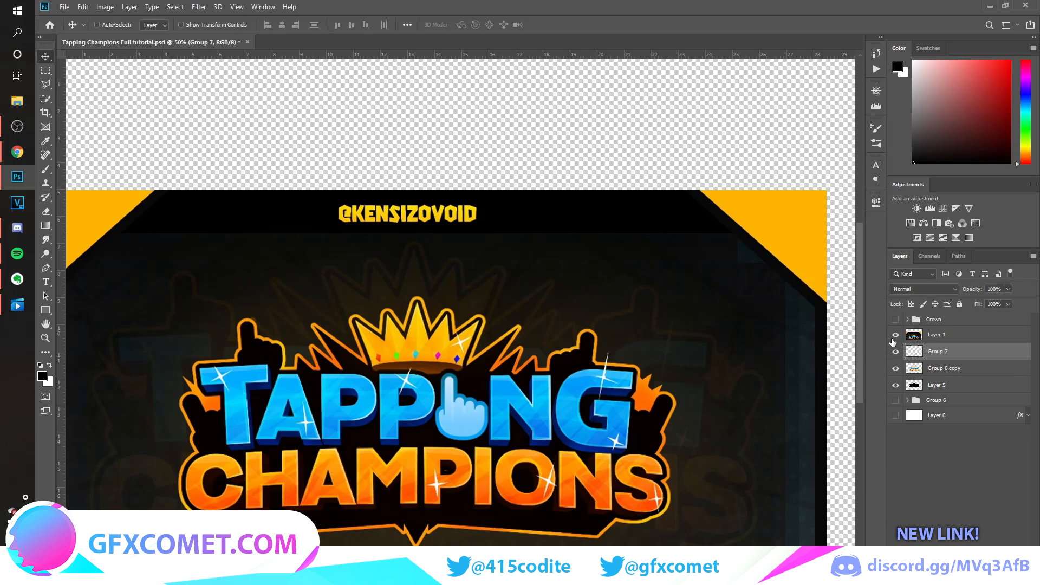
{"action": "left_click", "coordinate": [895, 335]}
{"action": "left_click_drag", "start_coordinate": [497, 488], "coordinate": [246, 356]}
{"action": "key", "text": "ctrl+["}
{"action": "key", "text": "ctrl+t"}
{"action": "key", "text": "Return"}
{"action": "left_click_drag", "start_coordinate": [294, 340], "coordinate": [269, 311]}
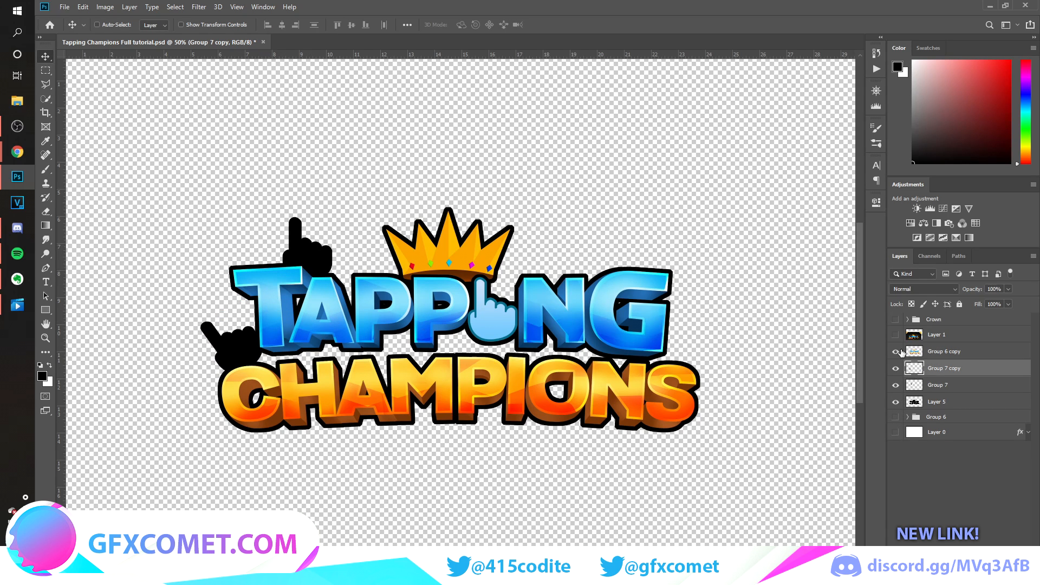
Duplicate the black hand, position and transform the copy above the last letters of Tapping, and save the document.
{"action": "left_click", "coordinate": [895, 336]}
{"action": "left_click", "coordinate": [895, 337]}
{"action": "left_click_drag", "start_coordinate": [328, 351], "coordinate": [649, 264], "text": "alt"}
{"action": "key", "text": "ctrl+t"}
{"action": "left_click_drag", "start_coordinate": [608, 238], "coordinate": [625, 277]}
{"action": "key", "text": "Return"}
{"action": "key", "text": "ctrl+s"}
Duplicate a black hand, flip it horizontally and place it behind the logo's right end, mirroring the lower left hand.
{"action": "left_click", "coordinate": [898, 337]}
{"action": "left_click", "coordinate": [897, 337]}
{"action": "left_click_drag", "start_coordinate": [619, 317], "coordinate": [749, 372], "text": "alt"}
{"action": "key", "text": "ctrl+t"}
{"action": "right_click", "coordinate": [691, 311]}
{"action": "left_click", "coordinate": [721, 446]}
{"action": "key", "text": "Return"}
{"action": "mouse_move", "coordinate": [710, 329]}
{"action": "left_mouse_down"}
{"action": "mouse_move", "coordinate": [702, 353]}
{"action": "mouse_move", "coordinate": [711, 348]}
{"action": "left_mouse_up"}
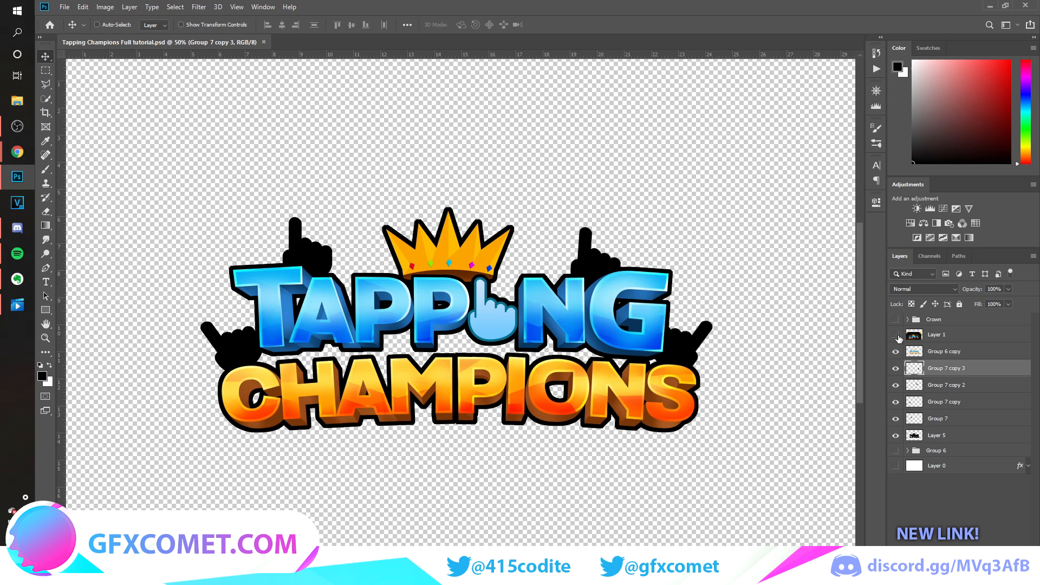
Check the reference image and add a vertical guide through the centre of the crown.
{"action": "left_click", "coordinate": [895, 336]}
{"action": "left_click", "coordinate": [896, 337]}
{"action": "left_click_drag", "start_coordinate": [59, 328], "coordinate": [449, 344]}
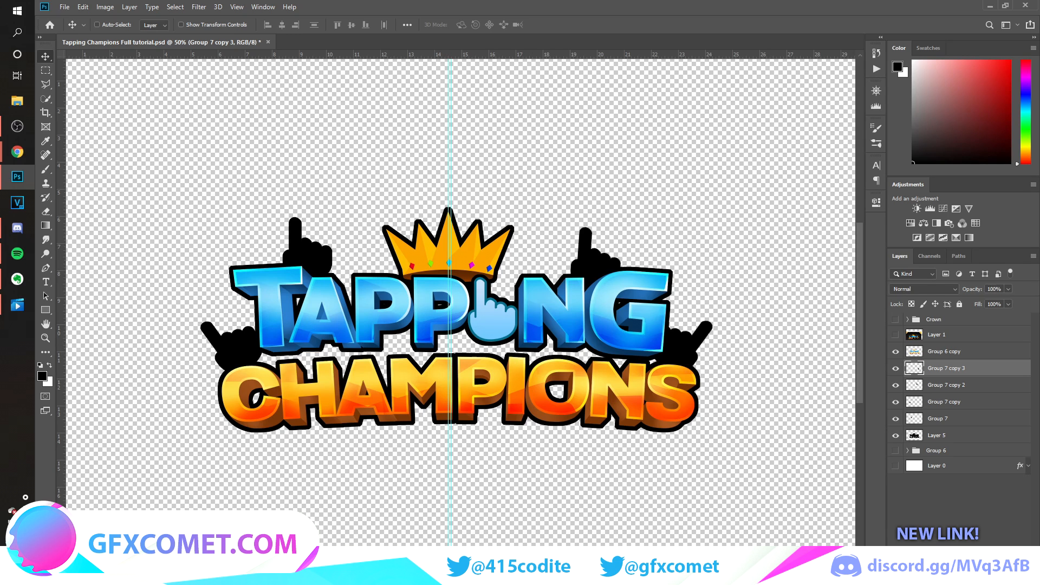
Paint the gaps between the two words black on a new layer below the merged logo with a hard brush at 100% flow, and save.
{"action": "key", "text": "ctrl+shift+alt+n"}
{"action": "key", "text": "b"}
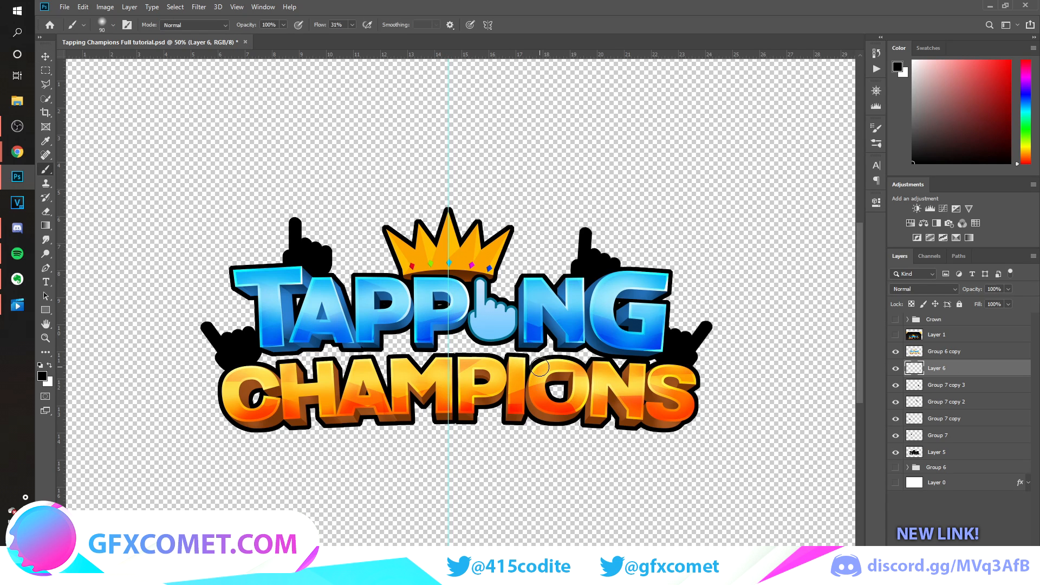
{"action": "left_click_drag", "start_coordinate": [320, 25], "coordinate": [396, 33]}
{"action": "left_click", "coordinate": [106, 25]}
{"action": "left_click_drag", "start_coordinate": [151, 83], "coordinate": [296, 74]}
{"action": "left_click", "coordinate": [447, 2]}
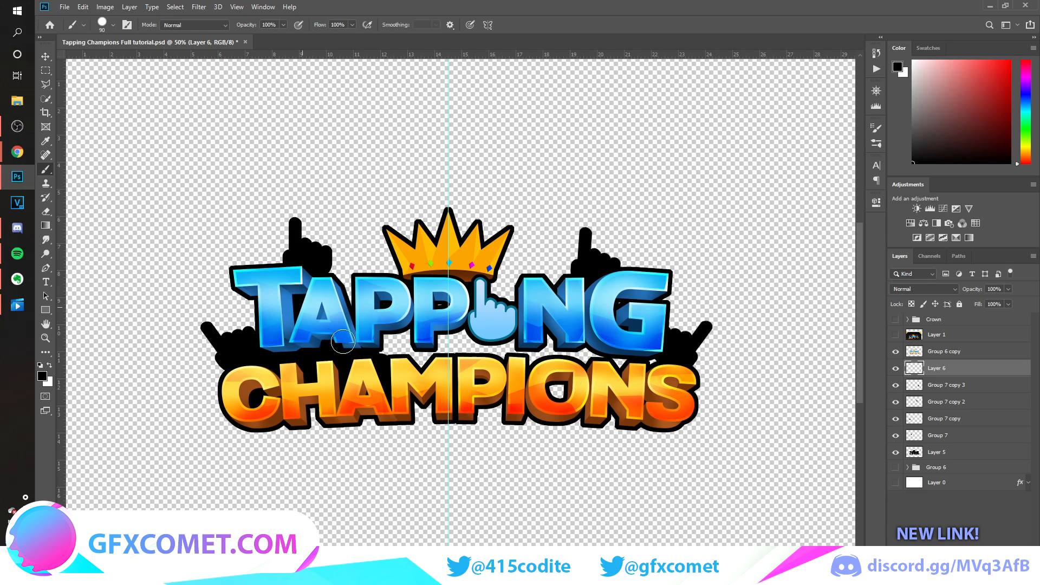
{"action": "mouse_move", "coordinate": [560, 395]}
{"action": "left_mouse_down"}
{"action": "mouse_move", "coordinate": [619, 364]}
{"action": "mouse_move", "coordinate": [619, 298]}
{"action": "mouse_move", "coordinate": [645, 367]}
{"action": "left_mouse_up"}
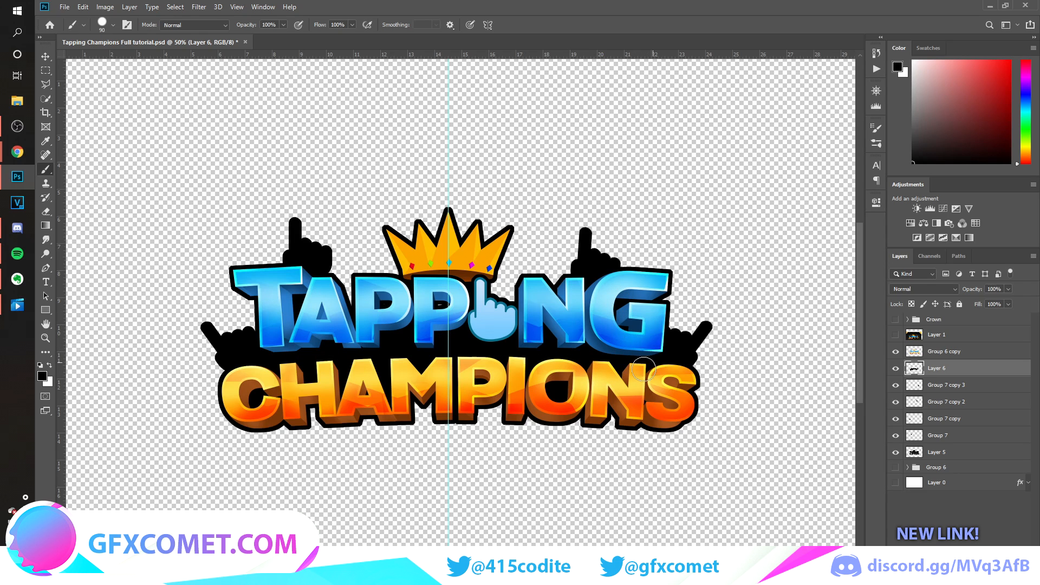
{"action": "key", "text": "v"}
{"action": "key", "text": "ctrl+s"}
{"action": "key", "text": "ctrl+semicolon"}
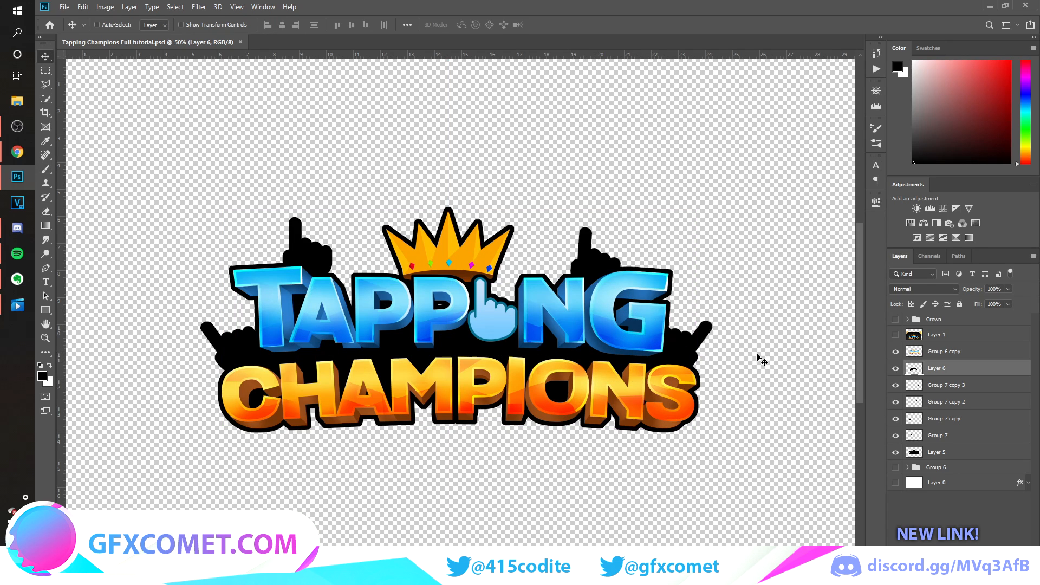
Draw a black spiked shape about 254 px wide and 296 px high behind the crown's left side with the Pen tool.
{"action": "left_click", "coordinate": [896, 336]}
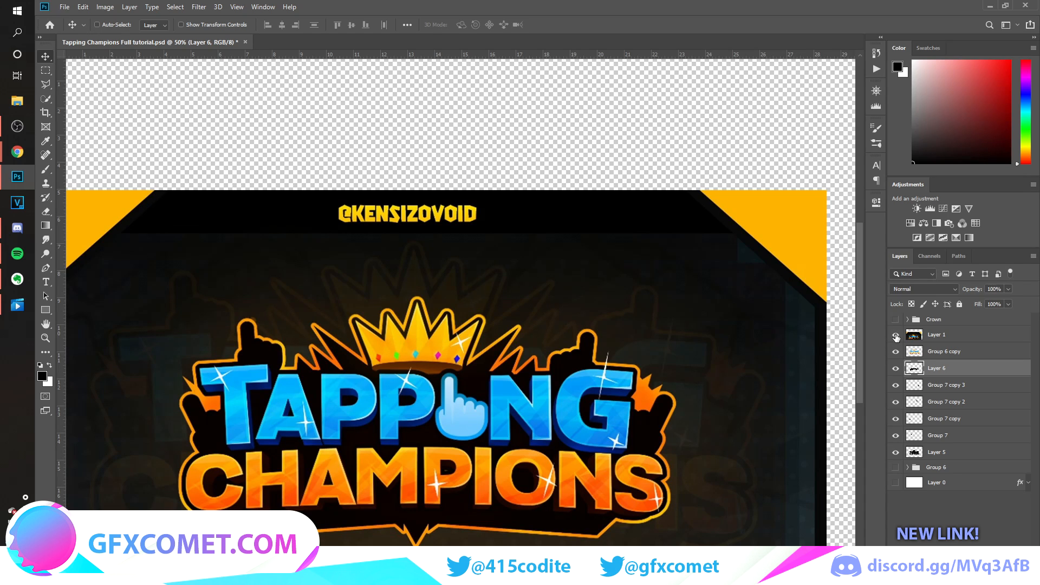
{"action": "left_click", "coordinate": [45, 268]}
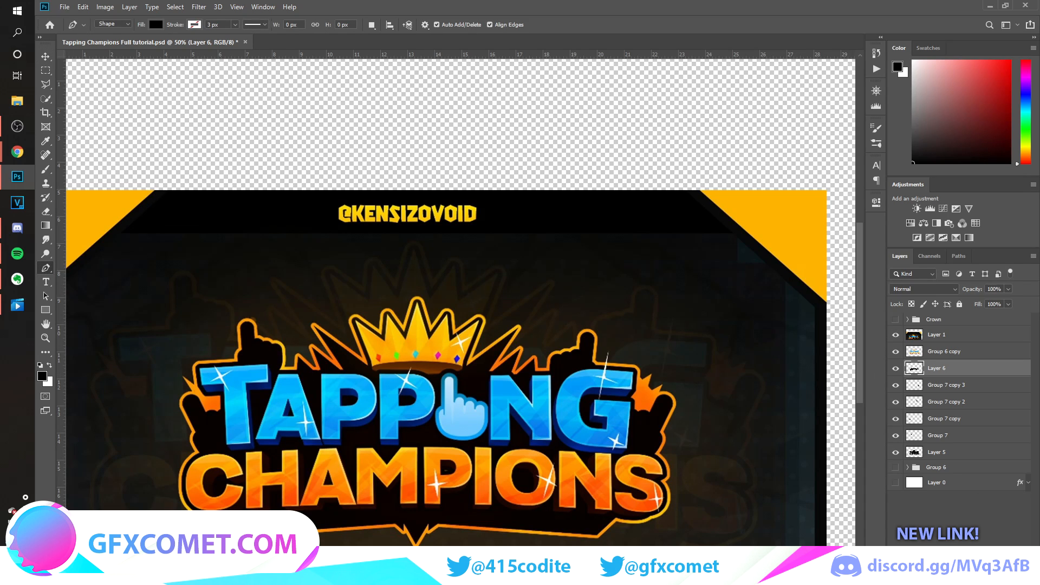
{"action": "key", "text": "ctrl+shift+alt+n"}
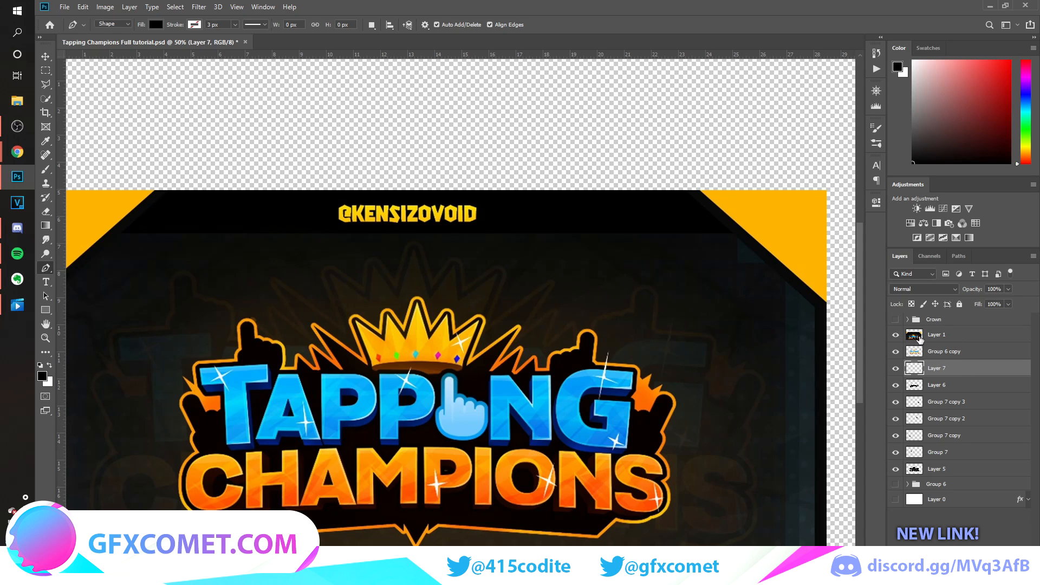
{"action": "left_click", "coordinate": [896, 335]}
{"action": "left_click", "coordinate": [403, 275]}
{"action": "left_click", "coordinate": [364, 230]}
{"action": "left_click", "coordinate": [377, 269]}
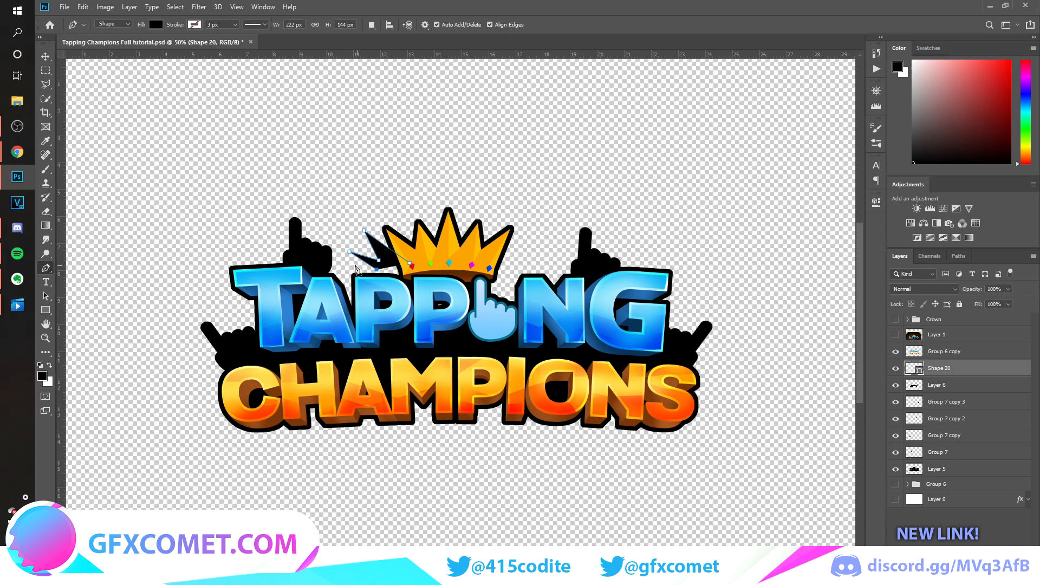
{"action": "left_click_drag", "start_coordinate": [345, 309], "coordinate": [401, 310]}
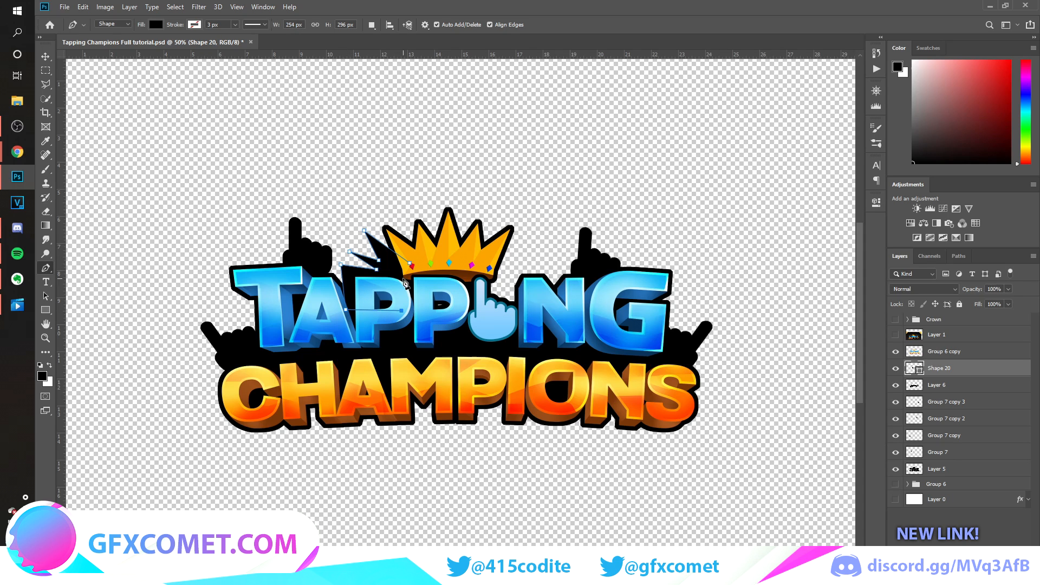
{"action": "left_click", "coordinate": [410, 265]}
{"action": "key", "text": "v"}
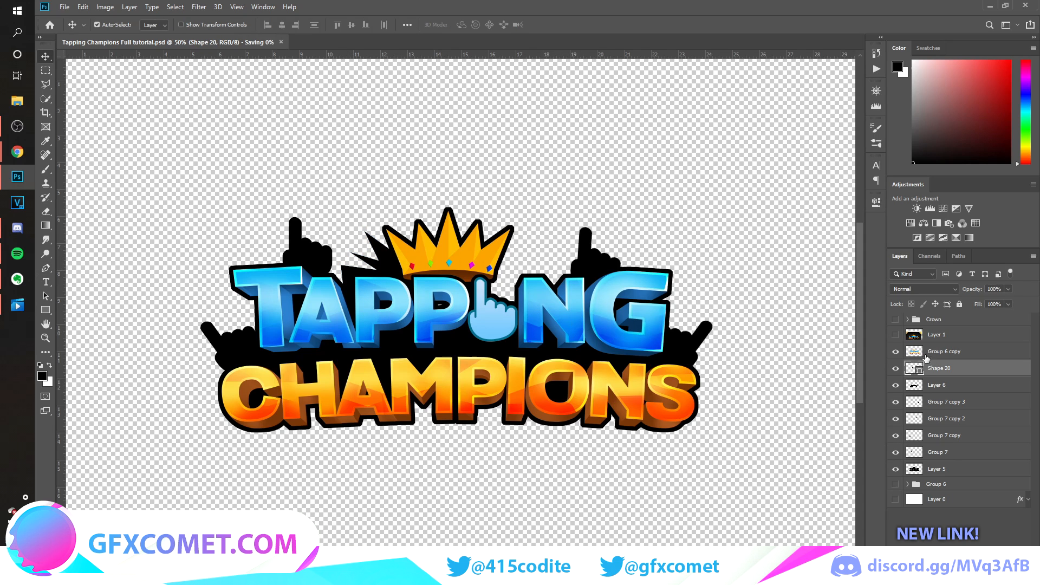
Duplicate the spiked shape, flip it horizontally and place it behind the crown's right side.
{"action": "left_click", "coordinate": [896, 336]}
{"action": "left_click", "coordinate": [896, 335]}
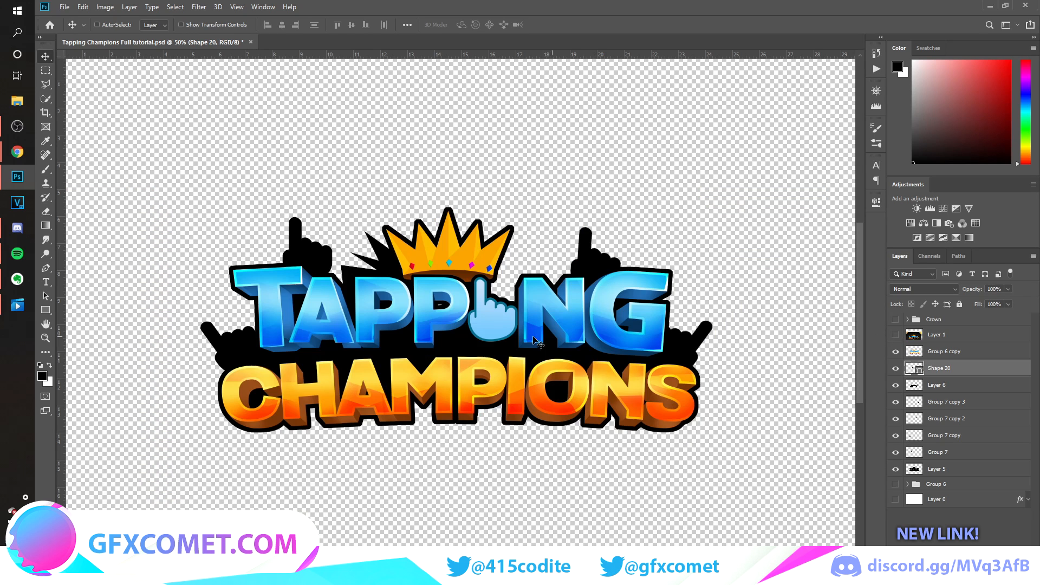
{"action": "key", "text": "ctrl+j"}
{"action": "key", "text": "ctrl+t"}
{"action": "right_click", "coordinate": [399, 271]}
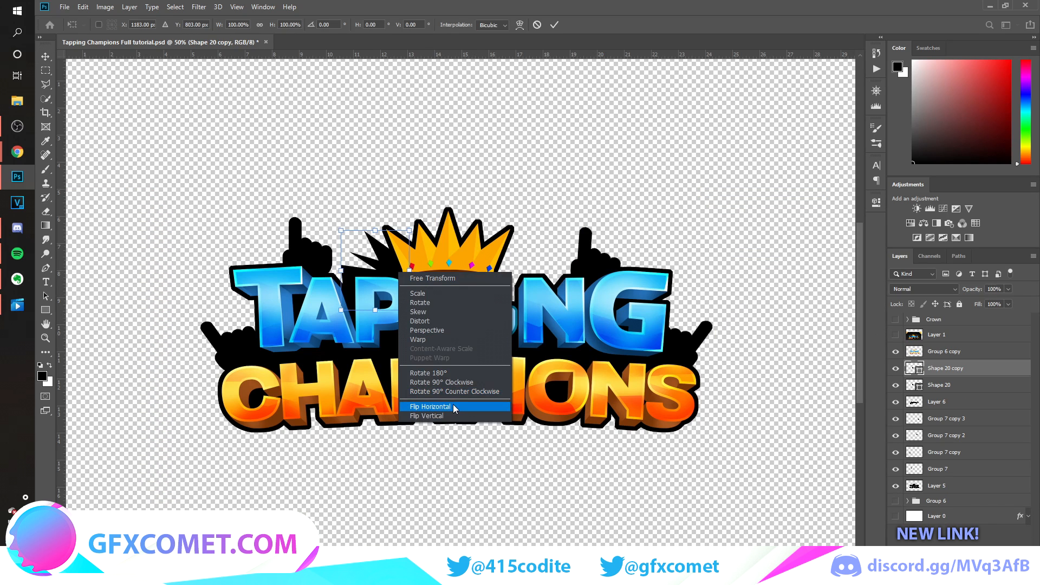
{"action": "left_click", "coordinate": [453, 405]}
{"action": "key", "text": "Return"}
{"action": "left_click_drag", "start_coordinate": [421, 286], "coordinate": [584, 298]}
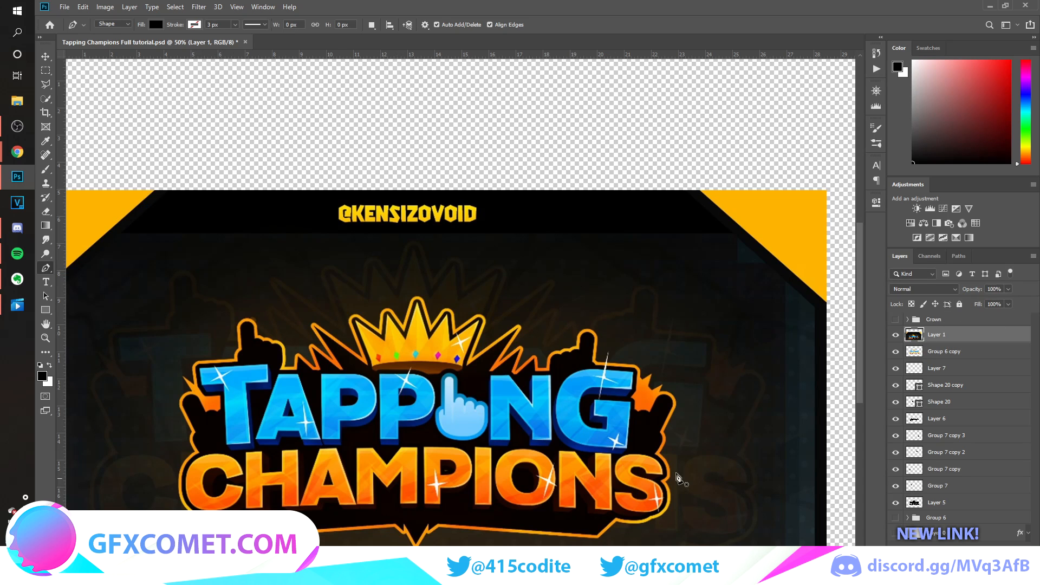
Move the reference image up so its lower border shows above the Champions word of the logo.
{"action": "key", "text": "v"}
{"action": "left_click_drag", "start_coordinate": [629, 270], "coordinate": [656, 115]}
Draw the left half of the black lower border with its central spike, about 777 px wide, and move it below the merged logo layer.
{"action": "left_click", "coordinate": [961, 355]}
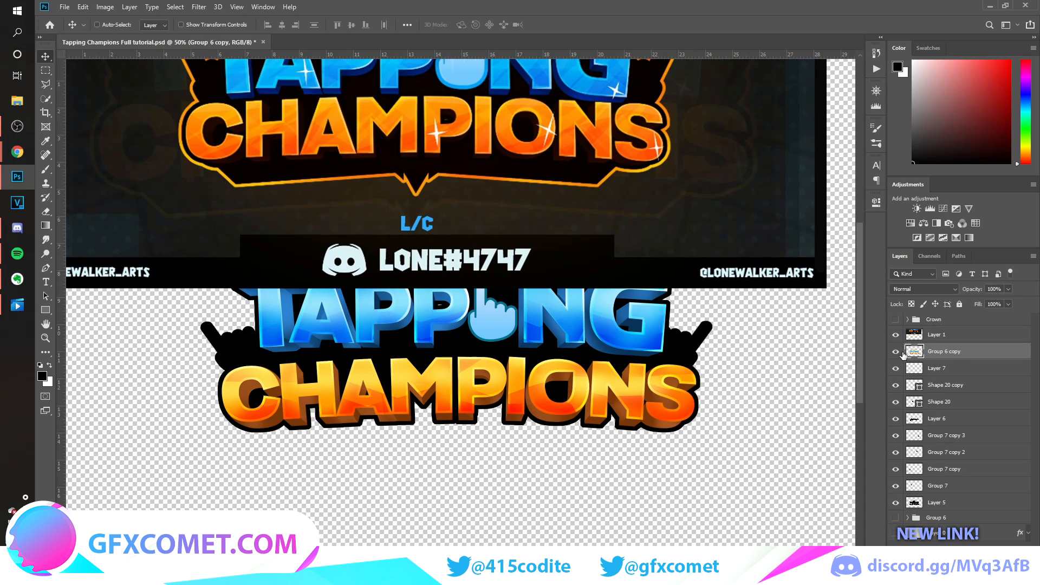
{"action": "key", "text": "ctrl+shift+alt+n"}
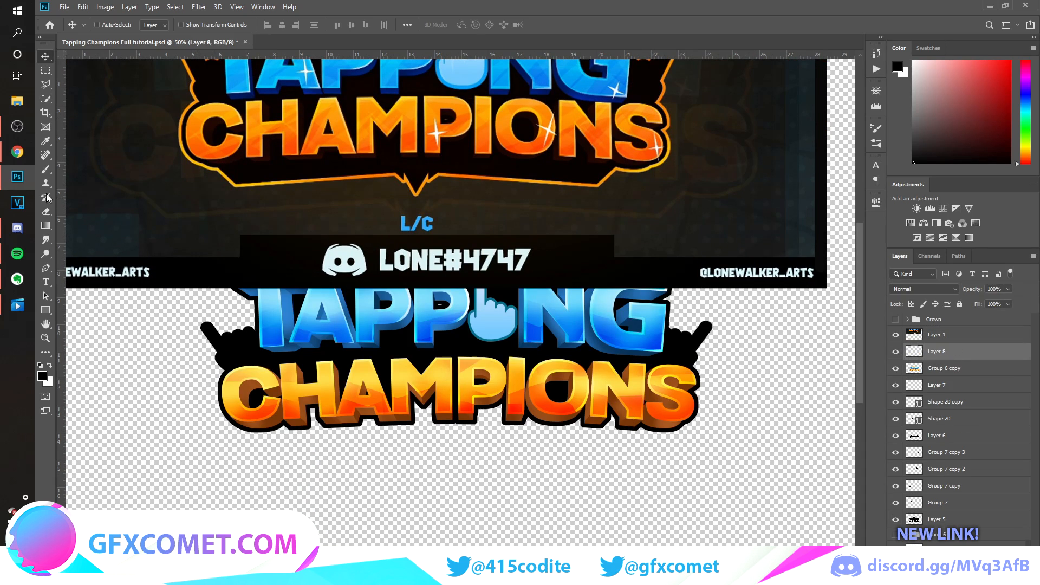
{"action": "left_click", "coordinate": [46, 269]}
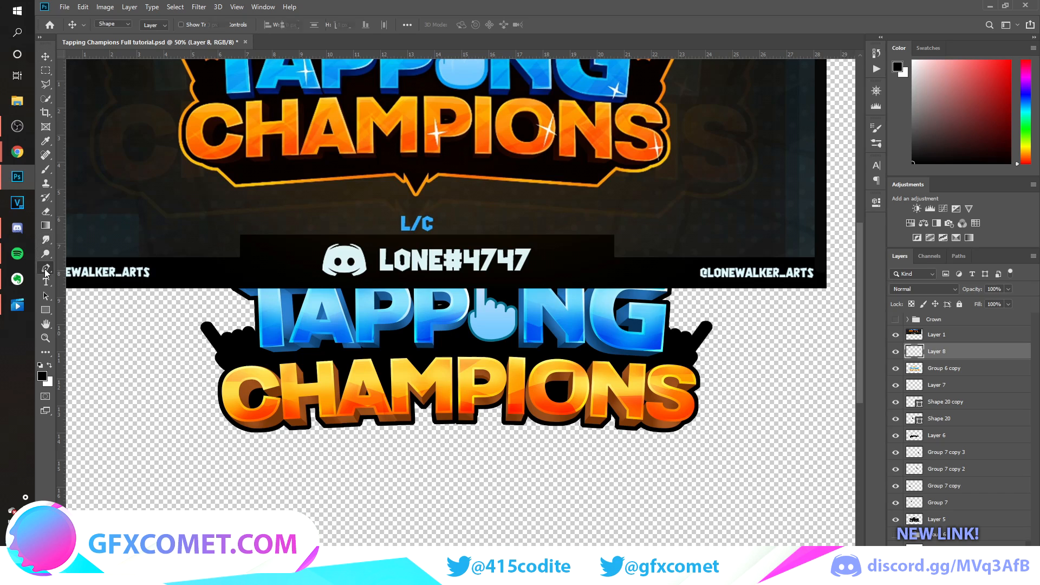
{"action": "left_click", "coordinate": [237, 429]}
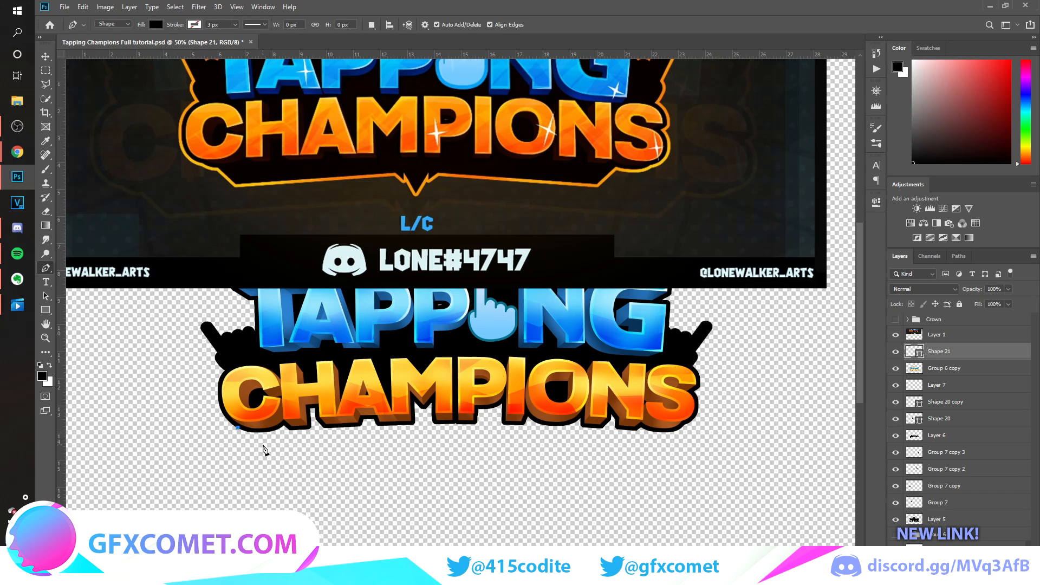
{"action": "left_click", "coordinate": [266, 444]}
{"action": "key", "text": "ctrl+z"}
{"action": "key", "text": "ctrl+semicolon"}
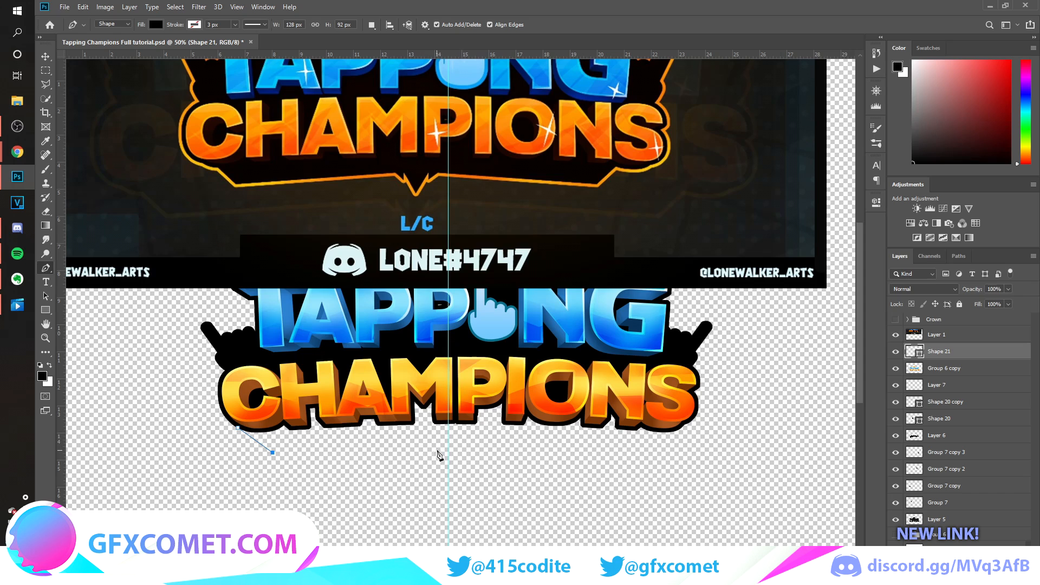
{"action": "left_click", "coordinate": [421, 449]}
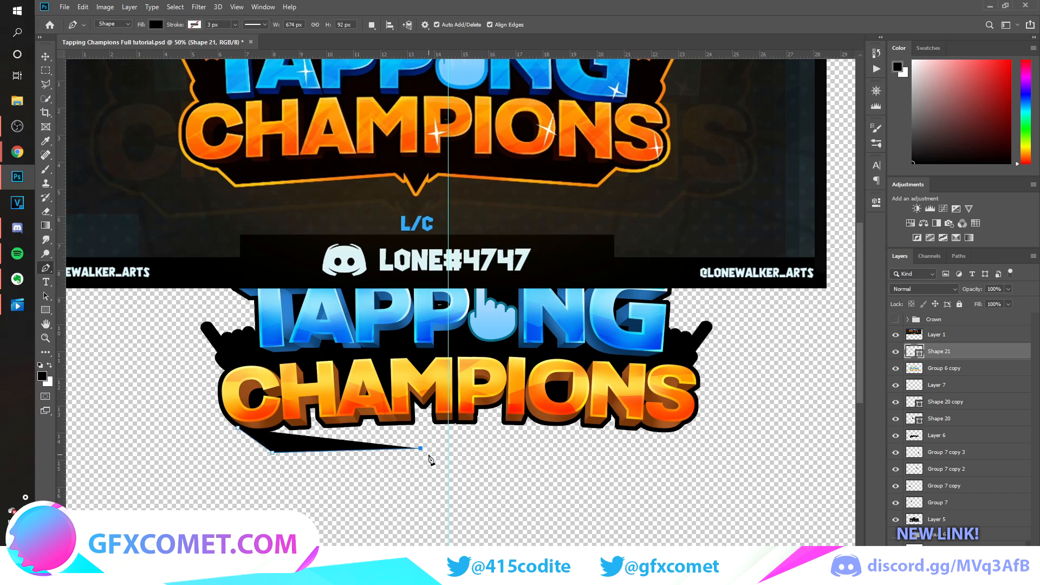
{"action": "left_click", "coordinate": [435, 461]}
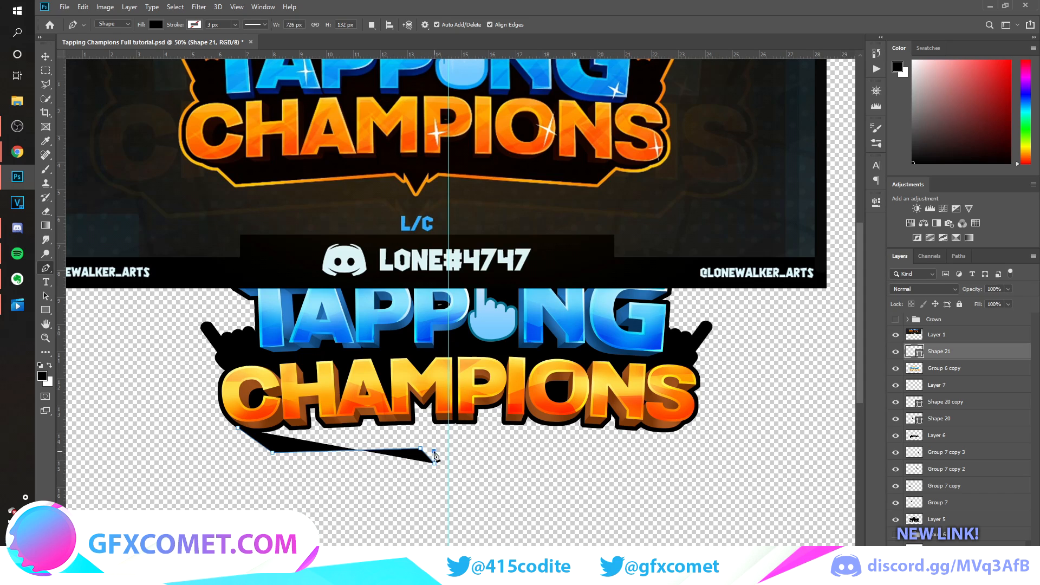
{"action": "left_click", "coordinate": [448, 483]}
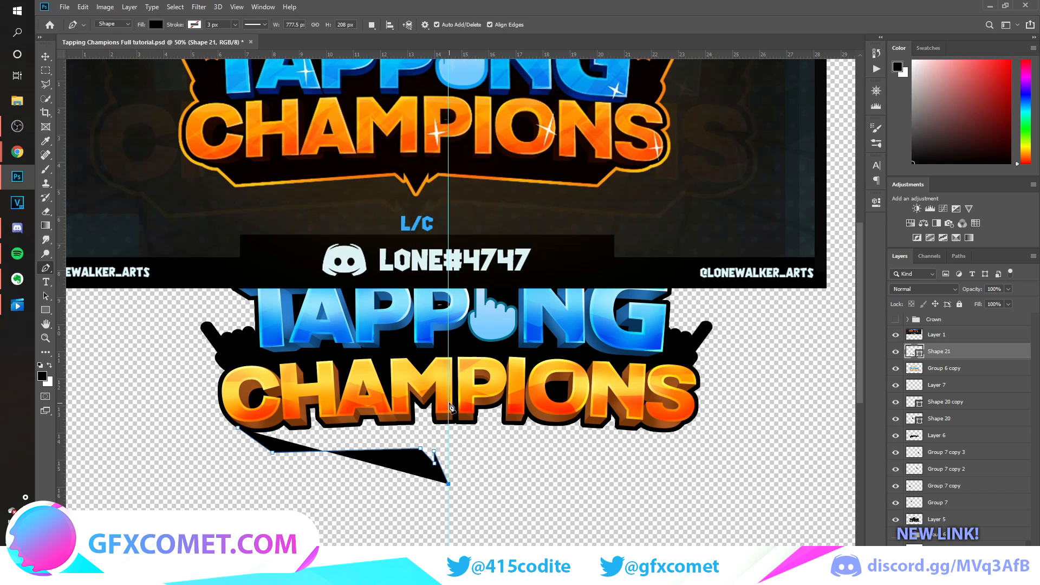
{"action": "left_click", "coordinate": [448, 382]}
{"action": "left_click", "coordinate": [291, 374]}
{"action": "left_click", "coordinate": [239, 429]}
{"action": "key", "text": "v"}
{"action": "left_click_drag", "start_coordinate": [976, 353], "coordinate": [971, 377]}
Duplicate the lower border half, flip it horizontally and align it as the right half at the centre guide.
{"action": "key", "text": "ctrl+j"}
{"action": "key", "text": "ctrl+t"}
{"action": "right_click", "coordinate": [385, 412]}
{"action": "left_click", "coordinate": [416, 549]}
{"action": "key", "text": "Return"}
{"action": "left_click_drag", "start_coordinate": [504, 474], "coordinate": [493, 442]}
{"action": "scroll", "coordinate": [713, 471], "scroll_direction": "up", "scroll_amount": 2}
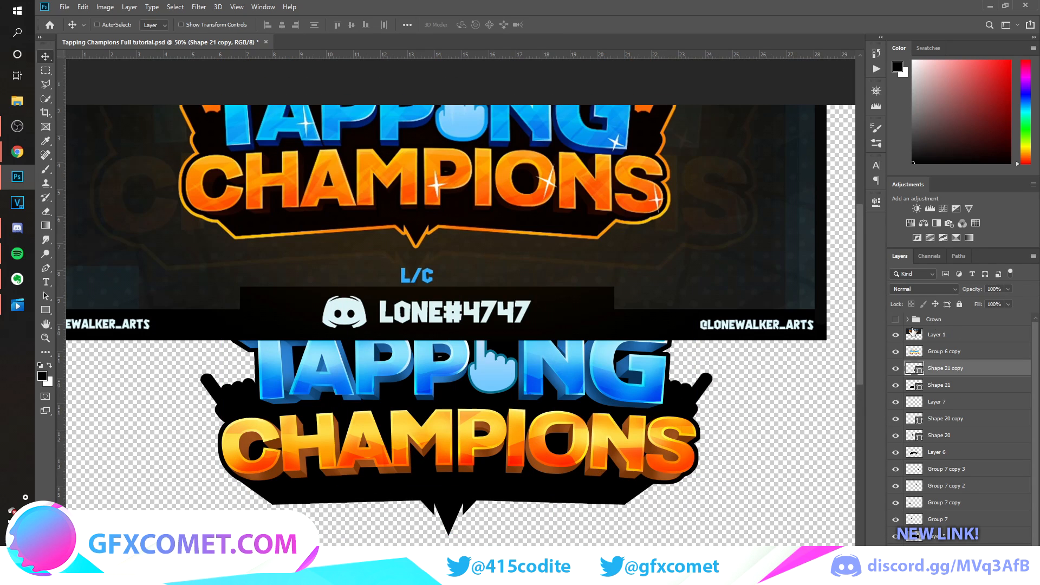
Group the black backdrop layers, duplicate the group, and merge the copy into one layer with the original group hidden.
{"action": "left_click", "coordinate": [895, 334]}
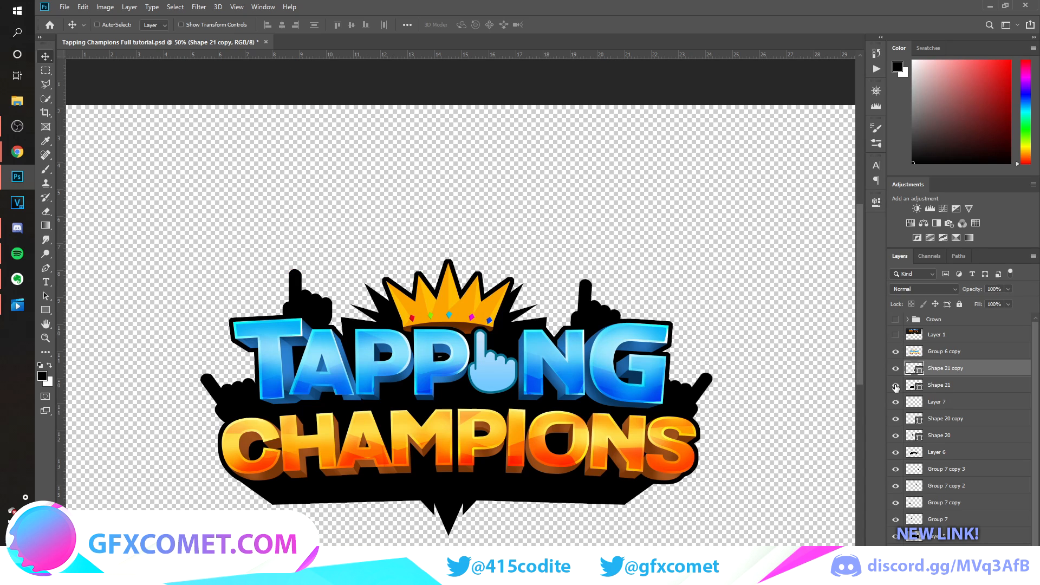
{"action": "left_click", "coordinate": [896, 351]}
{"action": "left_click", "coordinate": [950, 538], "text": "shift"}
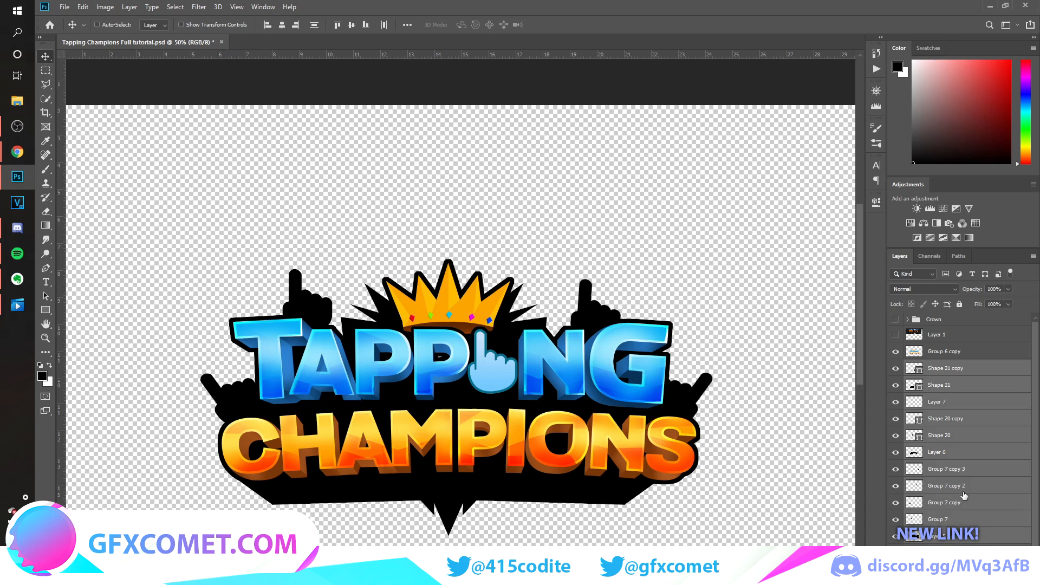
{"action": "key", "text": "ctrl+g"}
{"action": "key", "text": "ctrl+j"}
{"action": "left_click", "coordinate": [895, 383]}
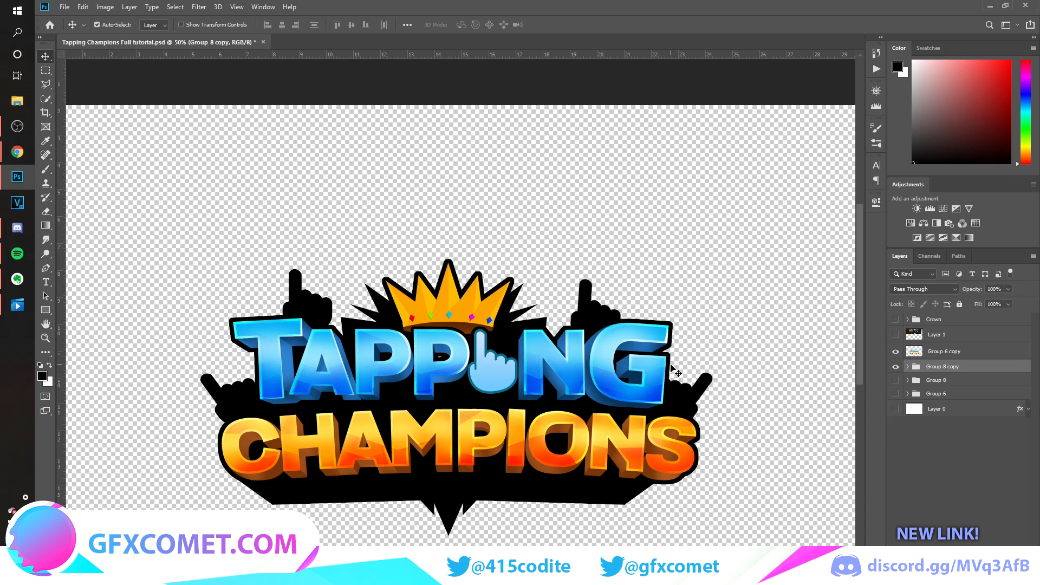
{"action": "key", "text": "ctrl+e"}
Move the reference image down until its whole logo shows on the canvas, and hide it again.
{"action": "left_click", "coordinate": [896, 336]}
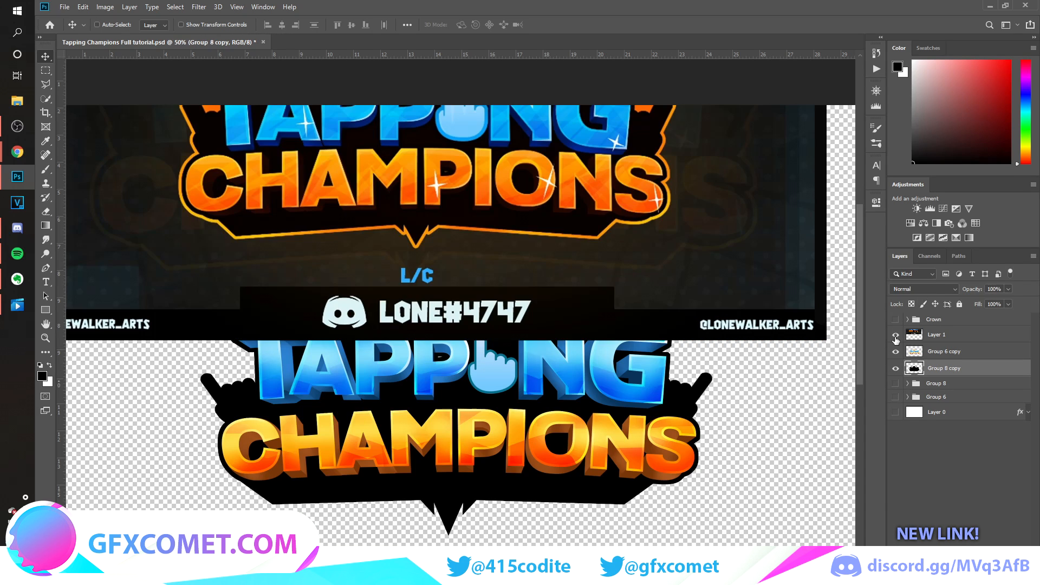
{"action": "left_click", "coordinate": [973, 338]}
{"action": "left_click_drag", "start_coordinate": [697, 235], "coordinate": [705, 404]}
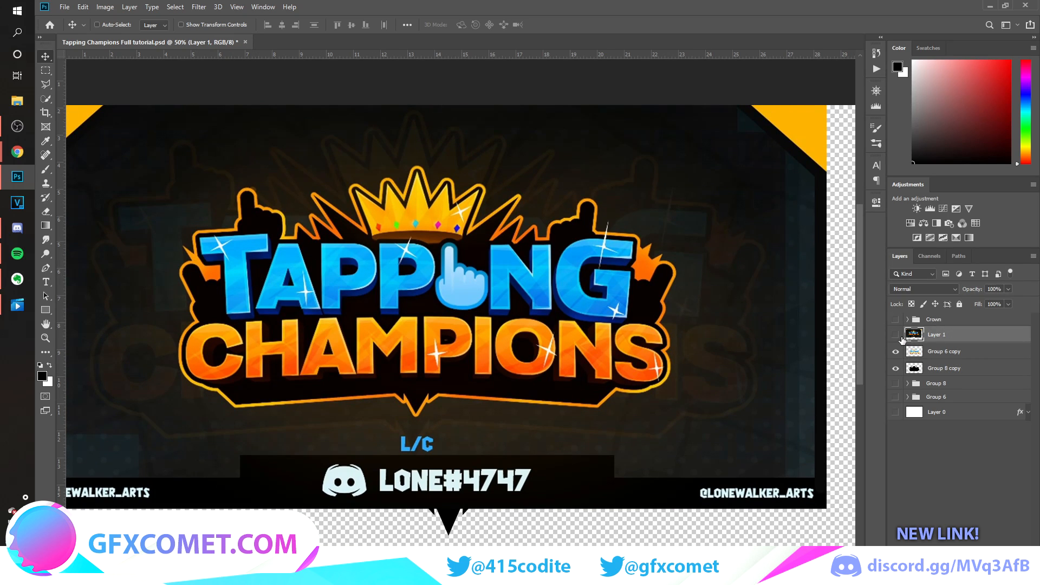
{"action": "left_click", "coordinate": [895, 335]}
Add a new layer beneath the merged black backdrop, load the backdrop's outline as a selection and expand it by 15 pixels.
{"action": "left_click", "coordinate": [957, 369]}
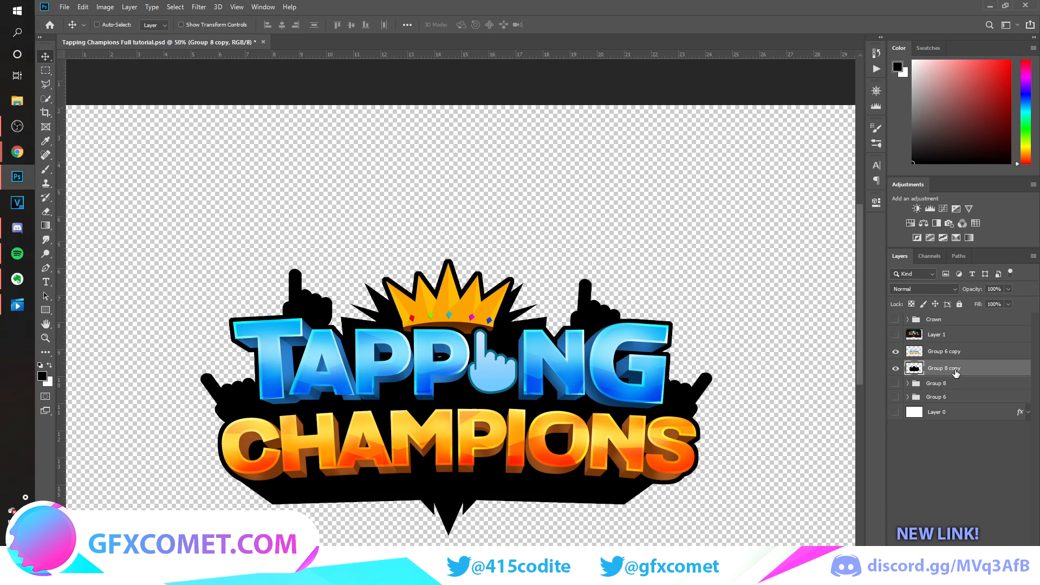
{"action": "left_click", "coordinate": [942, 384]}
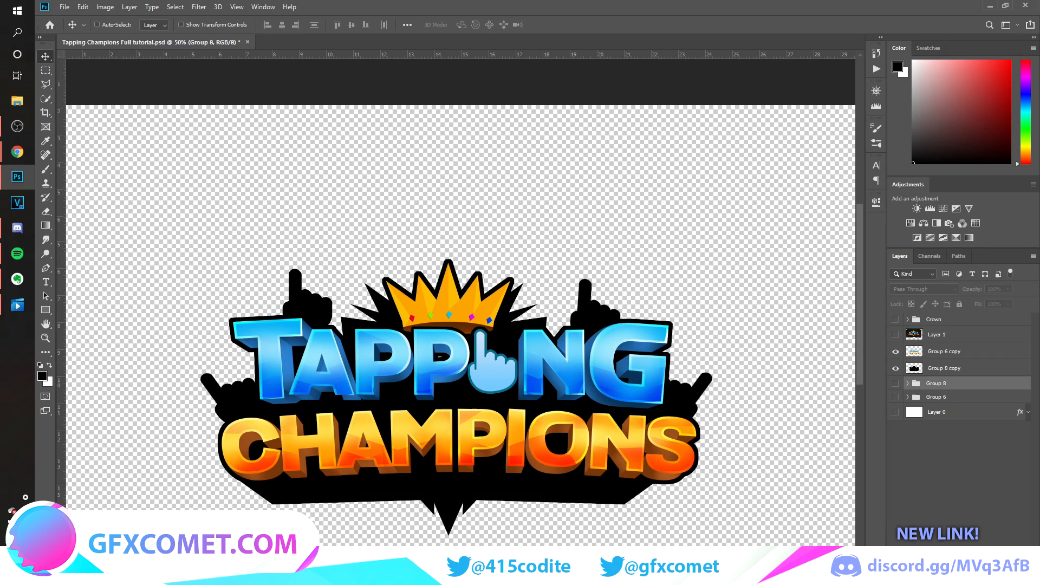
{"action": "key", "text": "ctrl+shift+alt+n"}
{"action": "left_click", "coordinate": [916, 371], "text": "ctrl"}
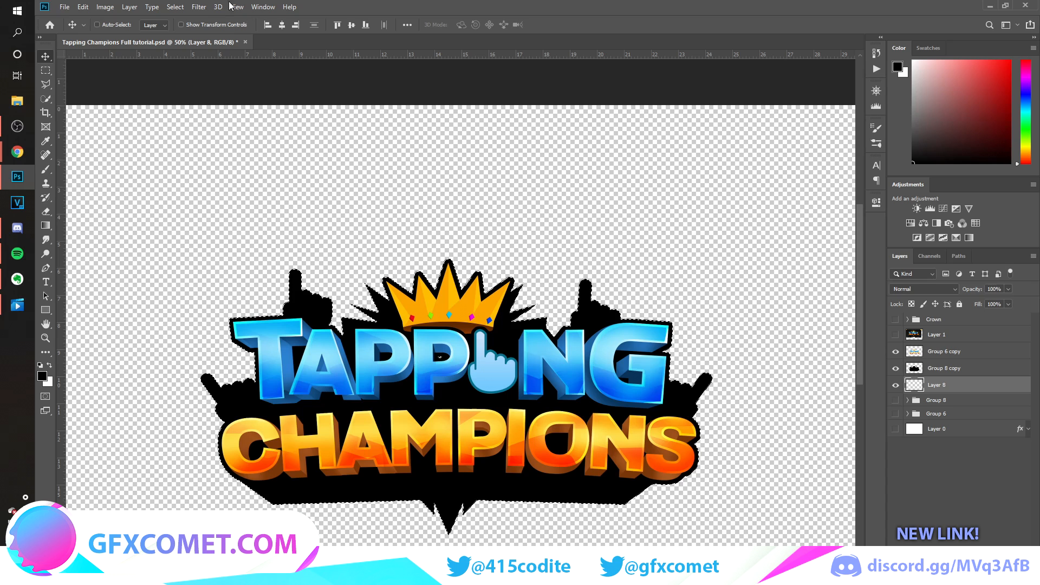
{"action": "left_click", "coordinate": [199, 6]}
{"action": "mouse_move", "coordinate": [236, 161]}
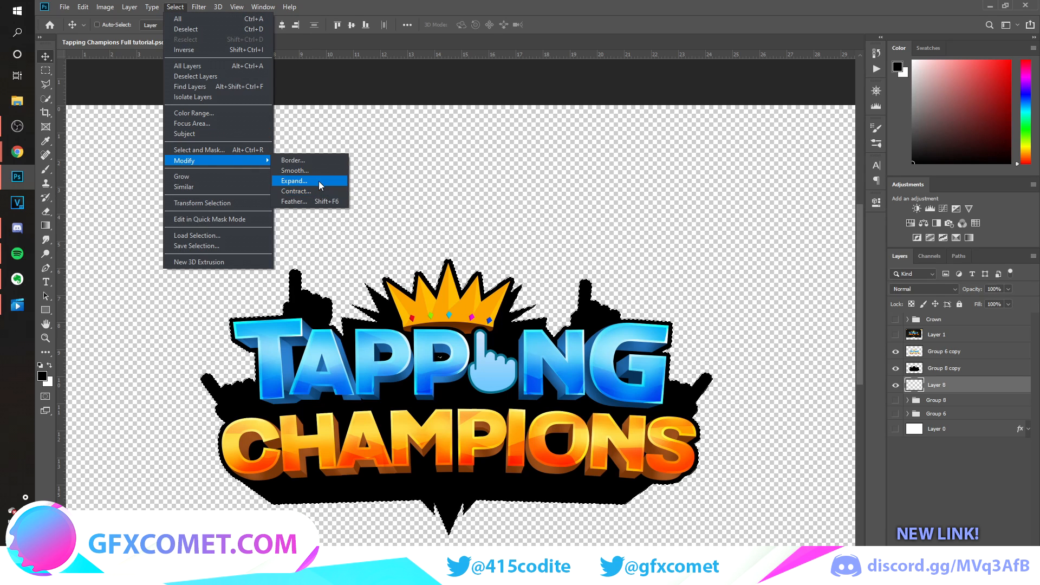
{"action": "left_click", "coordinate": [317, 182]}
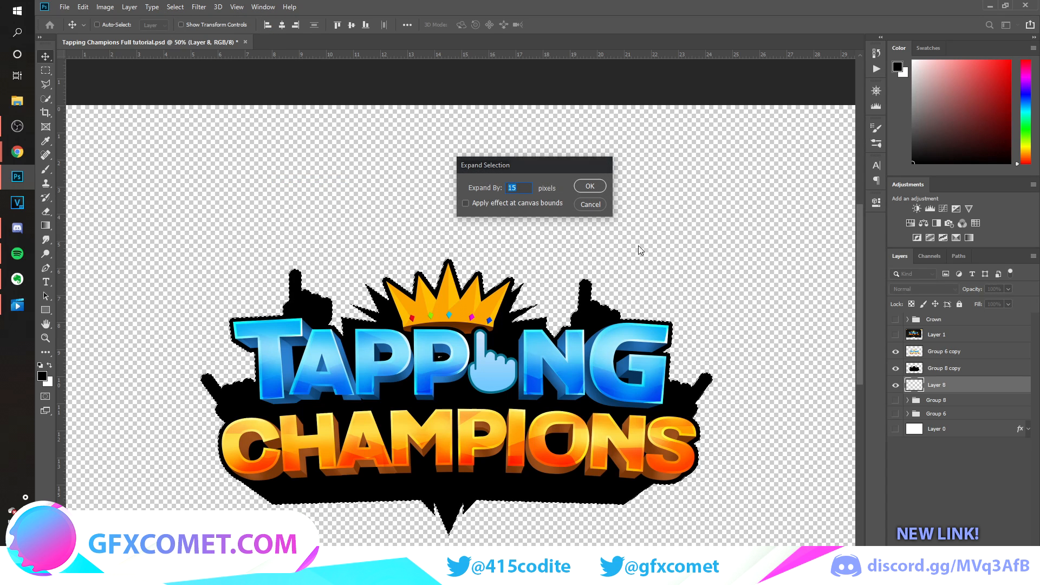
{"action": "key", "text": "Return"}
{"action": "key", "text": "alt+BackSpace"}
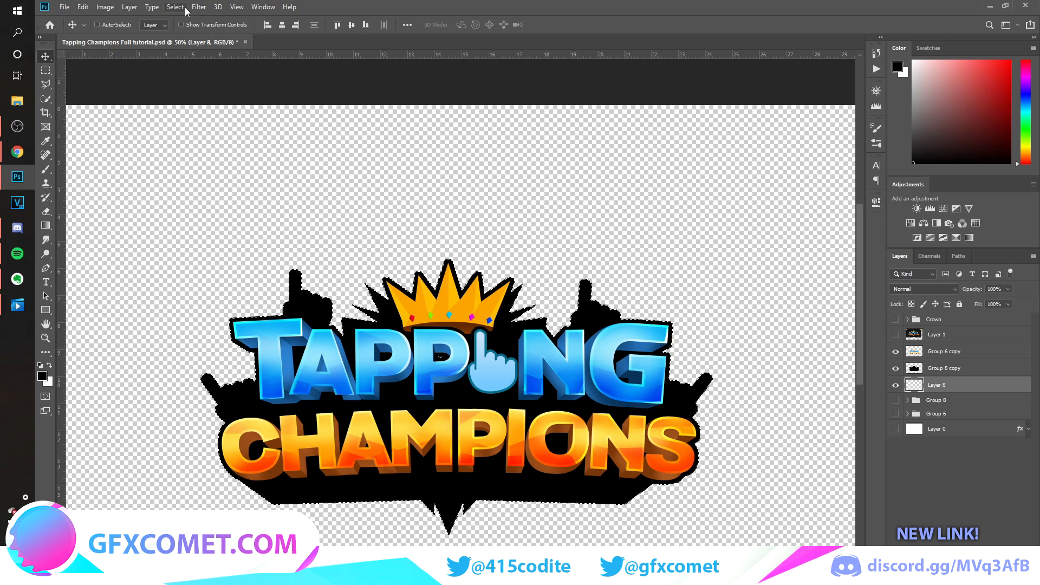
{"action": "left_click", "coordinate": [175, 6]}
{"action": "mouse_move", "coordinate": [254, 154]}
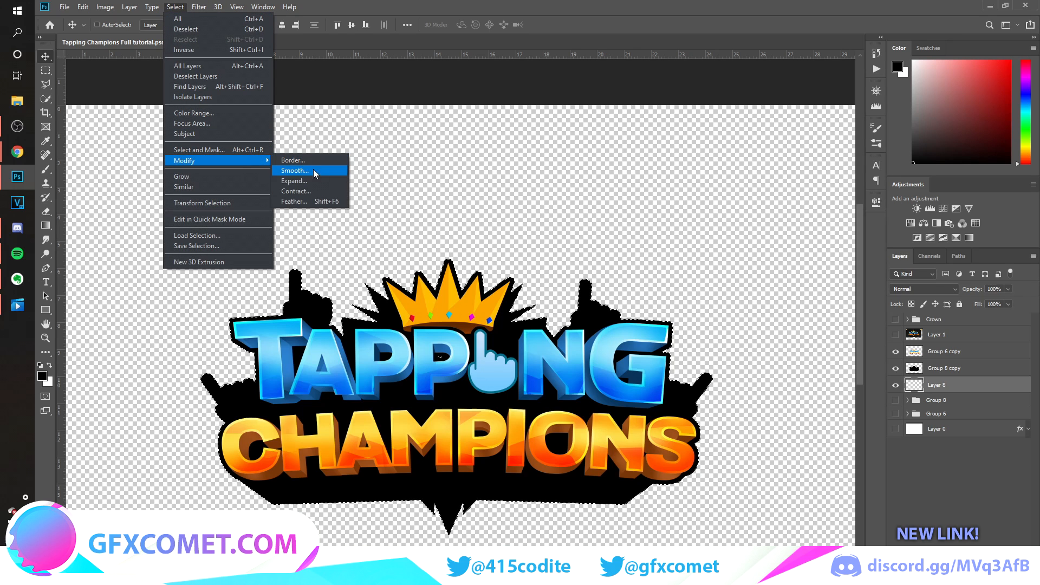
{"action": "left_click", "coordinate": [312, 182]}
{"action": "key", "text": "Return"}
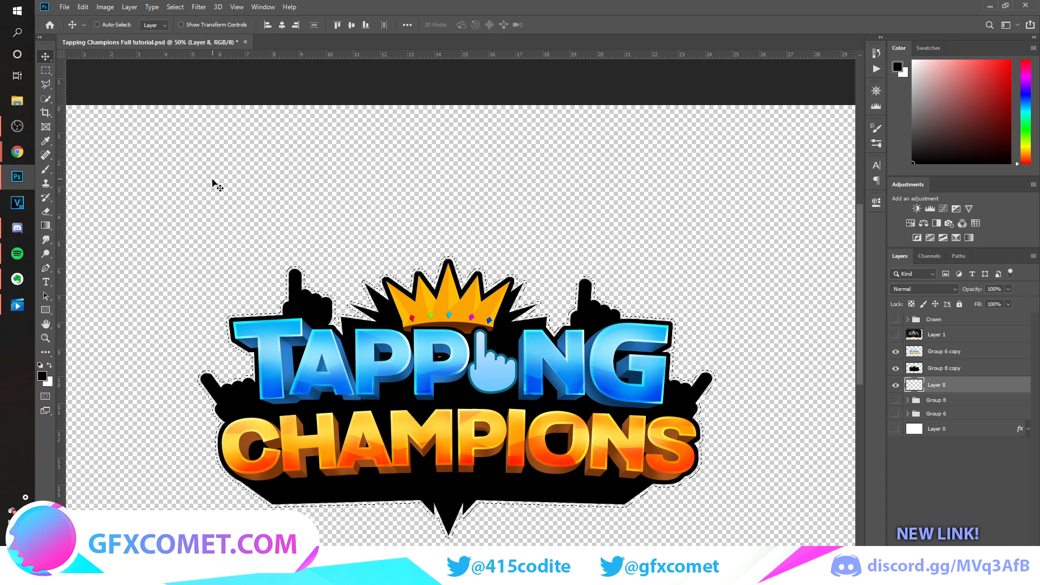
Fill the expanded selection with an orange sampled from the Champions lettering, and deselect it.
{"action": "left_click", "coordinate": [50, 142]}
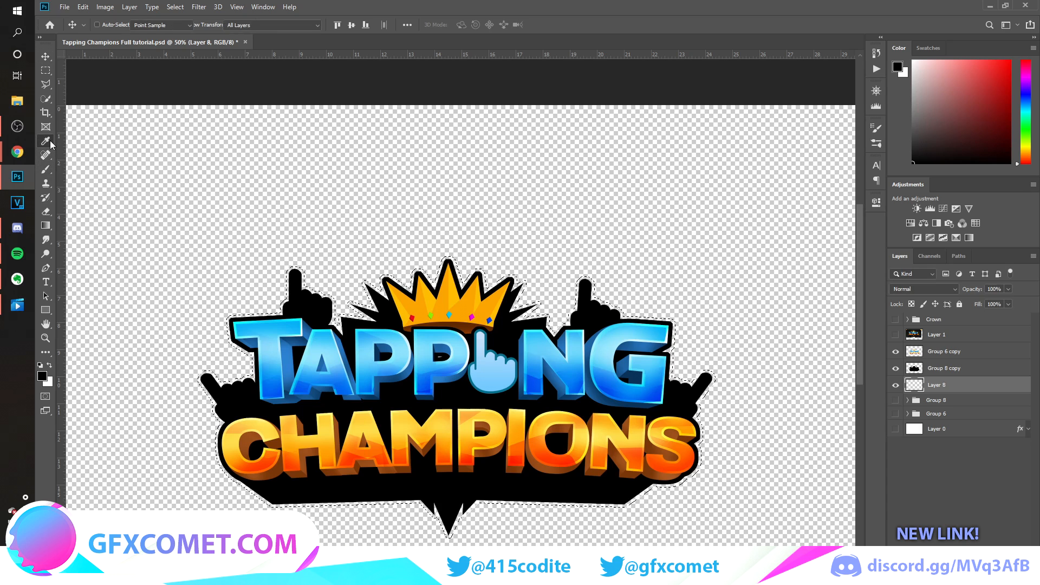
{"action": "left_click", "coordinate": [449, 439]}
{"action": "key", "text": "alt+BackSpace"}
{"action": "key", "text": "ctrl+d"}
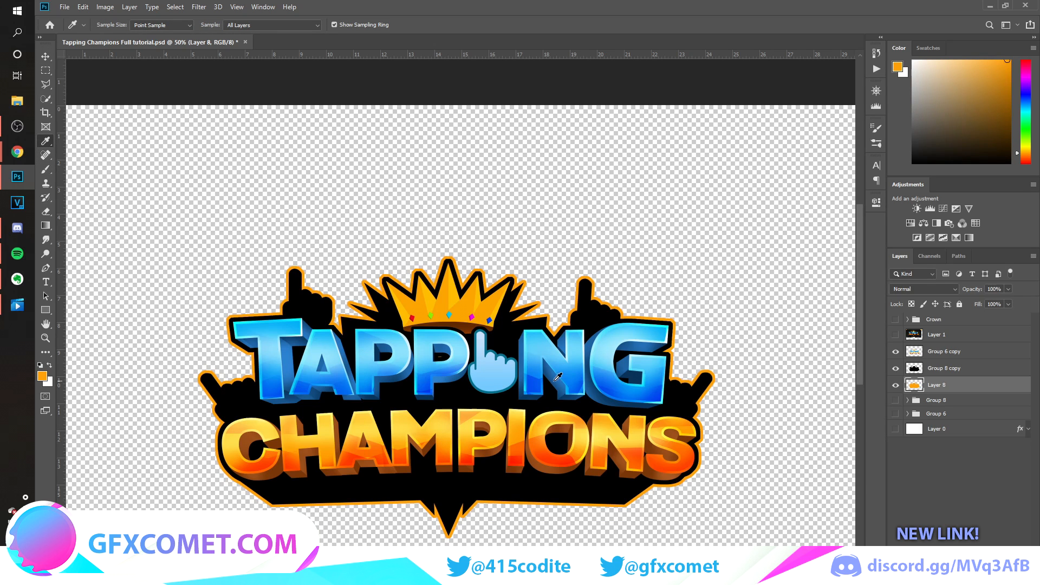
Compare the orange outline and black backdrop with the reference image by showing and hiding their layers.
{"action": "key", "text": "v"}
{"action": "left_click", "coordinate": [895, 334]}
{"action": "left_click", "coordinate": [900, 336]}
{"action": "left_click", "coordinate": [900, 335]}
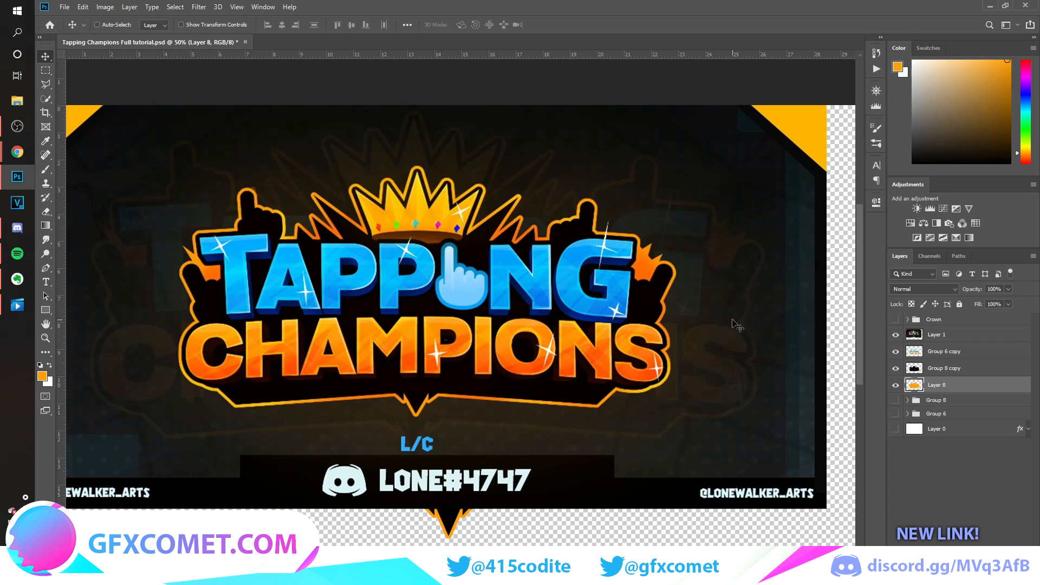
{"action": "left_click", "coordinate": [46, 268]}
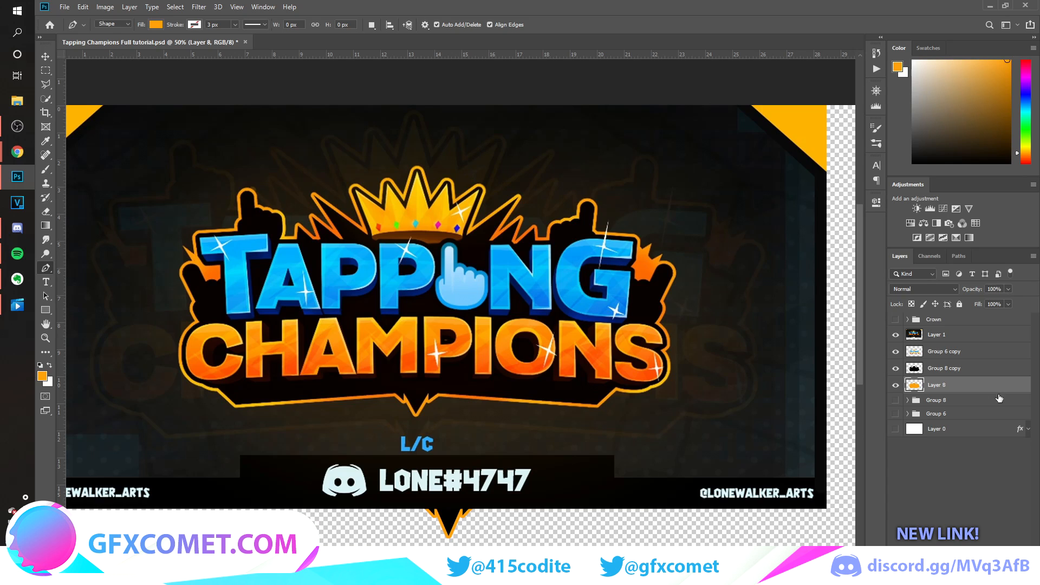
{"action": "left_click", "coordinate": [895, 368]}
{"action": "left_click", "coordinate": [896, 368]}
{"action": "left_click", "coordinate": [895, 334]}
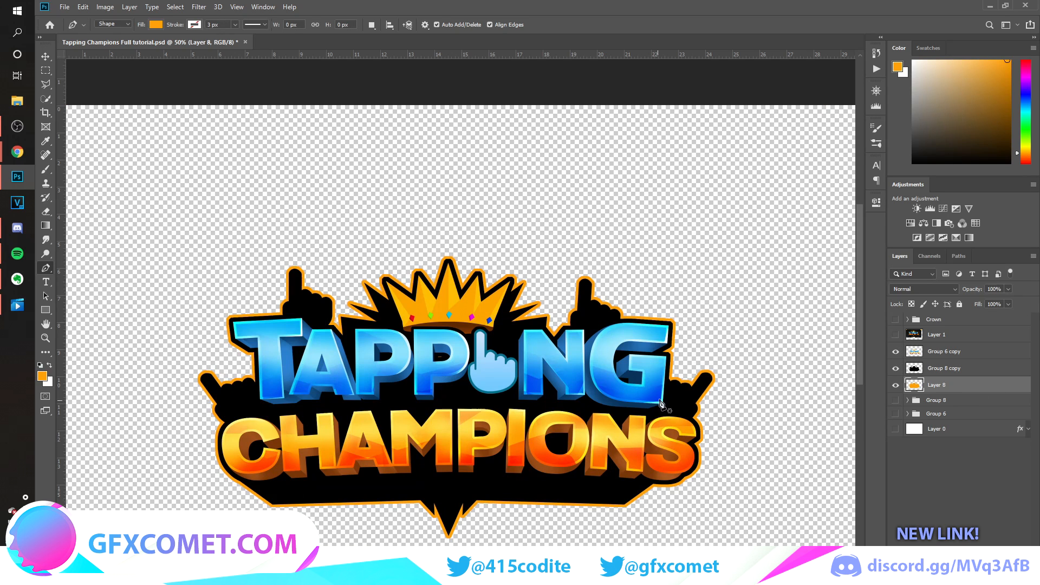
{"action": "key", "text": "v"}
{"action": "left_click", "coordinate": [895, 368]}
{"action": "left_click", "coordinate": [895, 367]}
Add a layer clipped to the black backdrop and paint a soft white 300 px brush stroke along its lower border.
{"action": "left_click", "coordinate": [944, 368]}
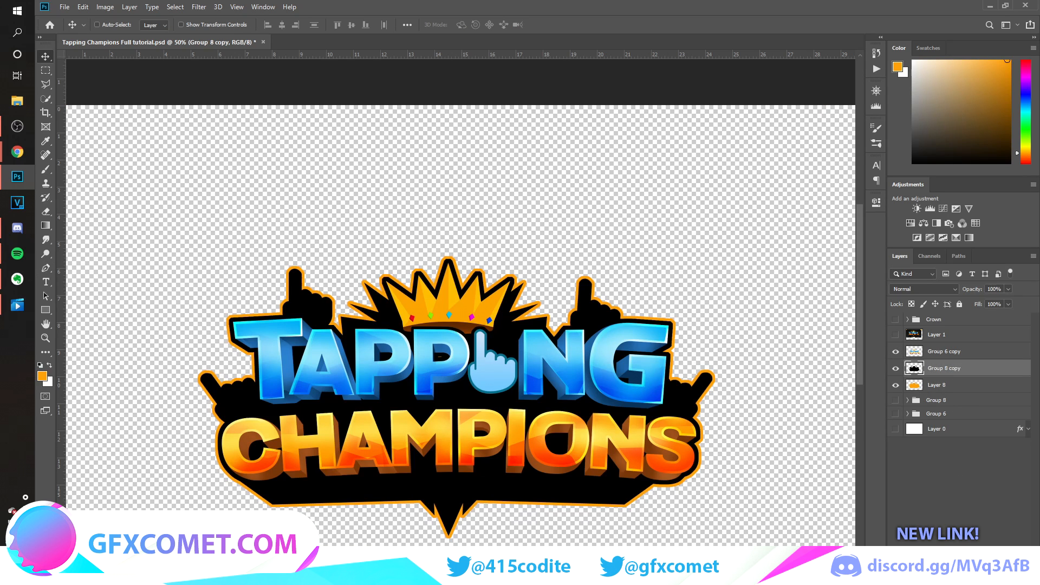
{"action": "left_click", "coordinate": [1008, 580]}
{"action": "left_click", "coordinate": [966, 376], "text": "alt"}
{"action": "key", "text": "b"}
{"action": "key", "text": "d"}
{"action": "key", "text": "x"}
{"action": "left_click_drag", "start_coordinate": [287, 515], "coordinate": [657, 516]}
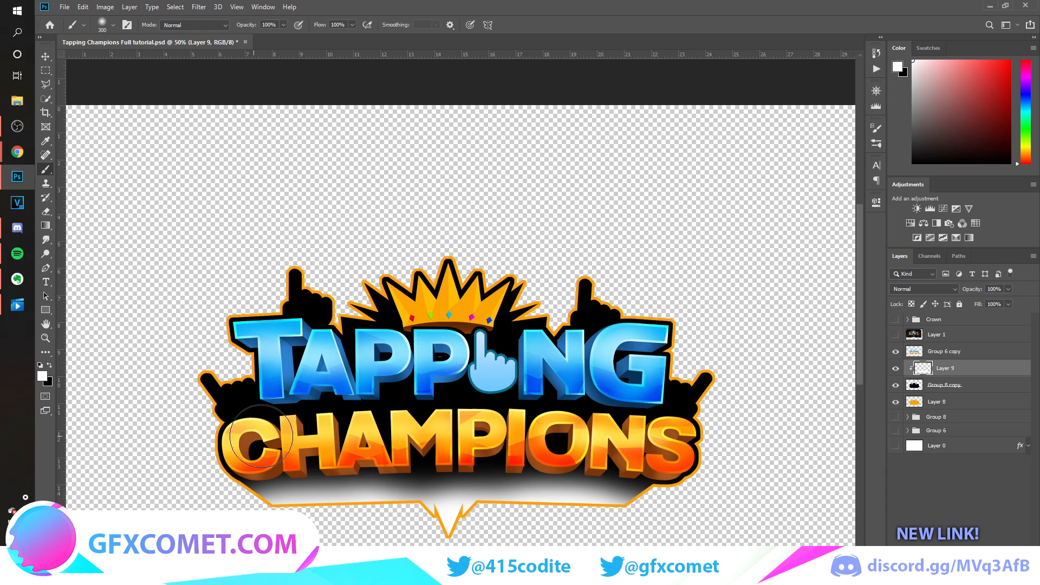
Set the white lower-border highlight layer's opacity to 13% and save the document.
{"action": "key", "text": "v"}
{"action": "key", "text": "1"}
{"action": "key", "text": "3"}
{"action": "key", "text": "ctrl+s"}
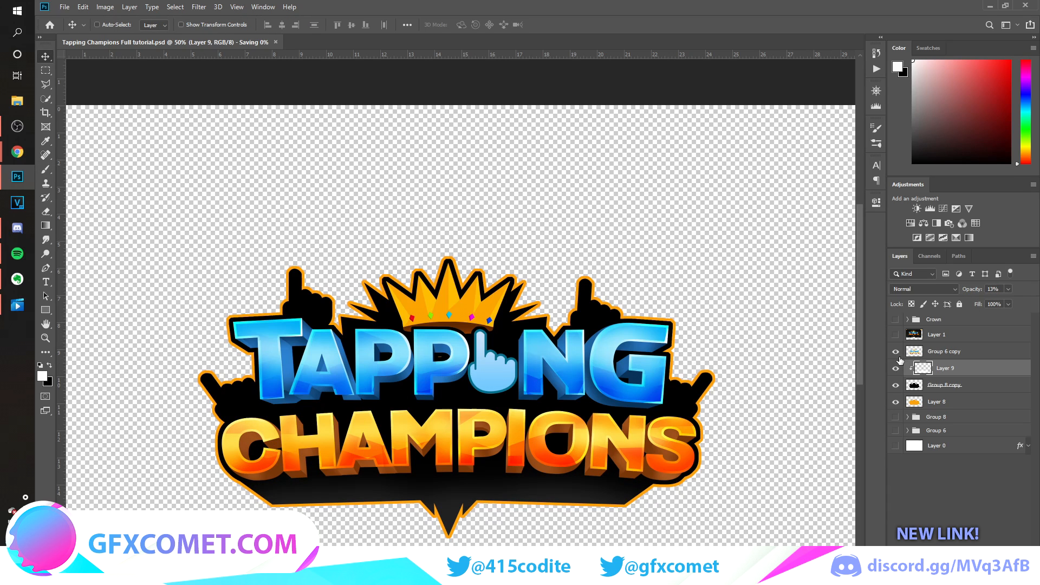
Add a layer clipped to the orange outline and brush soft white highlights over parts of the outline.
{"action": "left_click", "coordinate": [894, 408]}
{"action": "left_click", "coordinate": [894, 408]}
{"action": "left_click", "coordinate": [951, 407]}
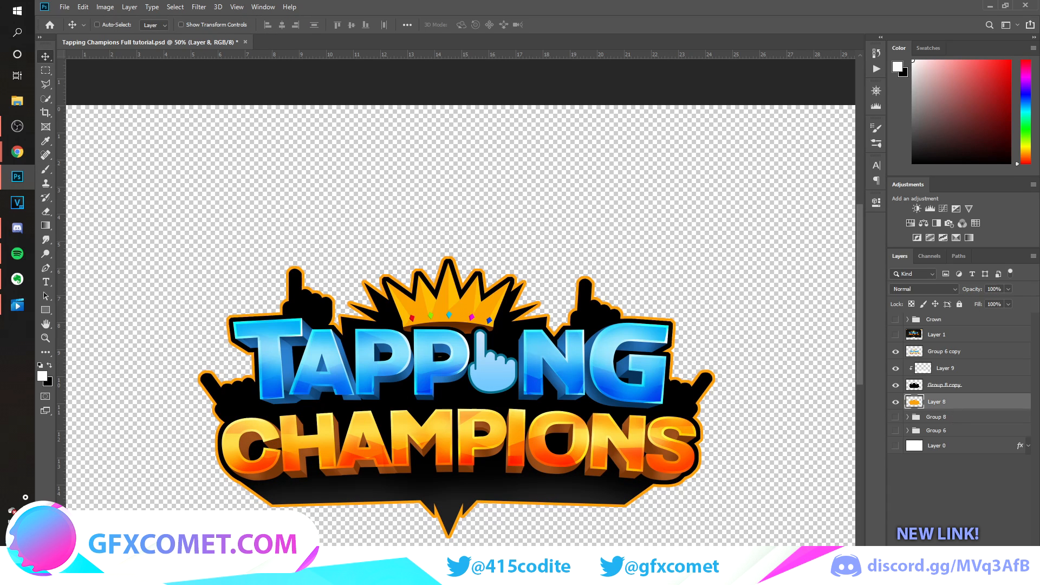
{"action": "left_click", "coordinate": [1014, 576]}
{"action": "left_click", "coordinate": [975, 411], "text": "alt"}
{"action": "key", "text": "b"}
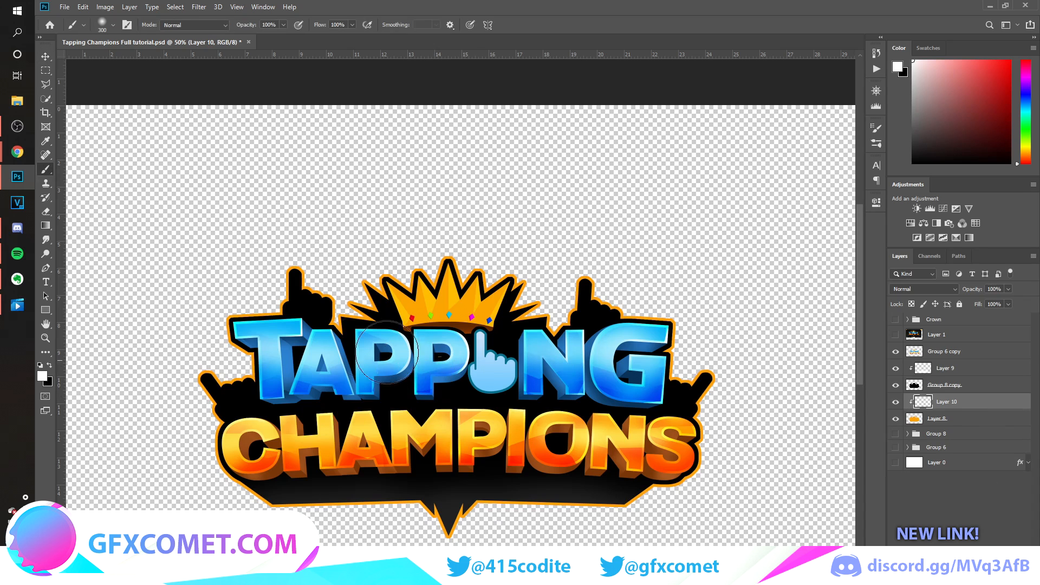
{"action": "key", "text": "v"}
Set the outline highlight layer's blending mode to Overlay and save the document.
{"action": "left_click", "coordinate": [923, 289]}
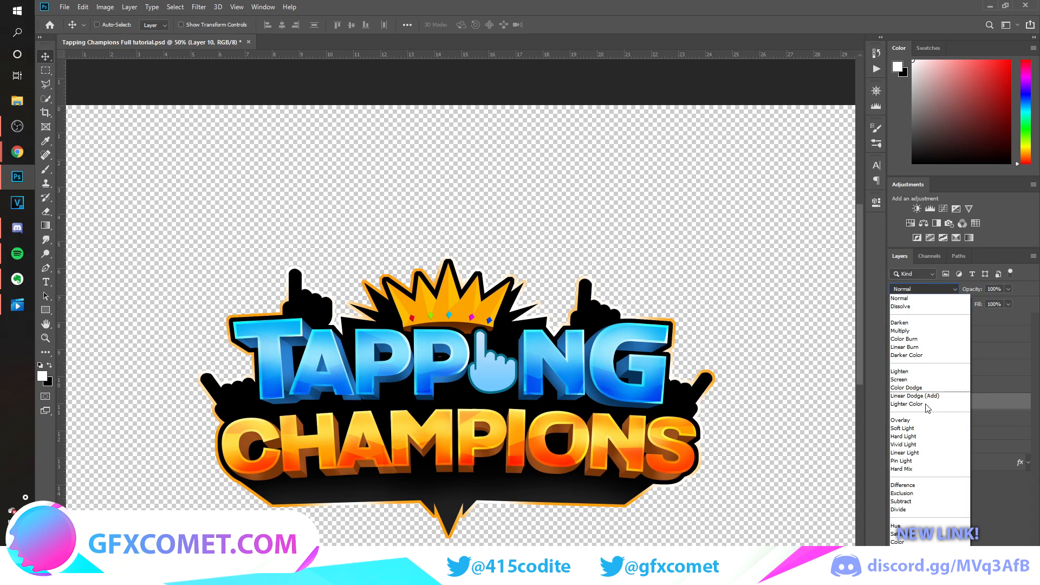
{"action": "left_click", "coordinate": [922, 421]}
{"action": "left_click_drag", "start_coordinate": [968, 290], "coordinate": [950, 300]}
{"action": "key", "text": "ctrl+s"}
Group the logo layers from the merged lettering down to the orange outline, and merge a duplicate of the group.
{"action": "left_click", "coordinate": [966, 354]}
{"action": "left_click", "coordinate": [956, 424], "text": "shift"}
{"action": "key", "text": "ctrl+g"}
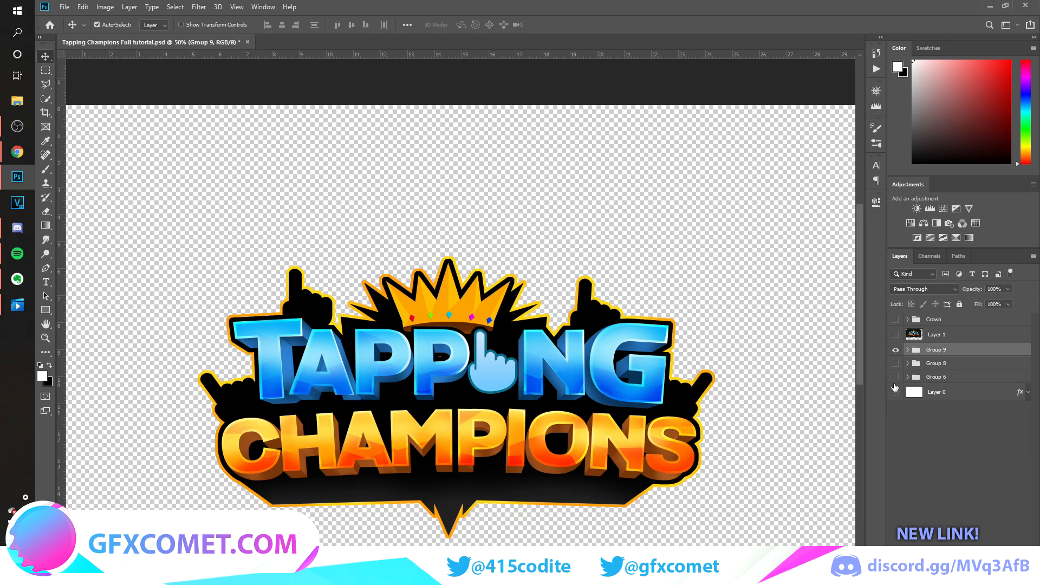
{"action": "key", "text": "ctrl+j"}
{"action": "key", "text": "ctrl+e"}
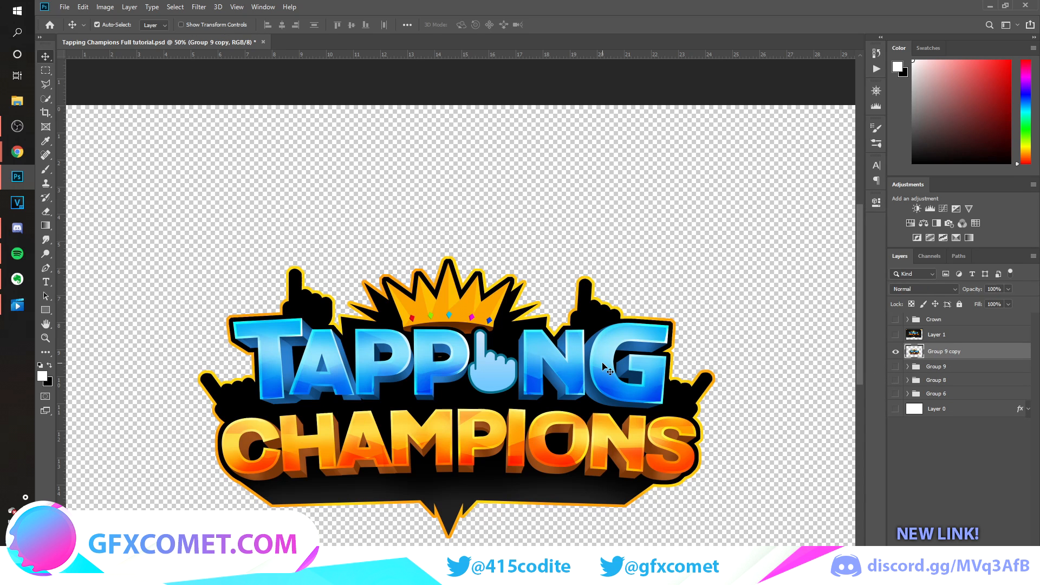
Set the round brush's hardness to 100%.
{"action": "key", "text": "ctrl+minus"}
{"action": "key", "text": "b"}
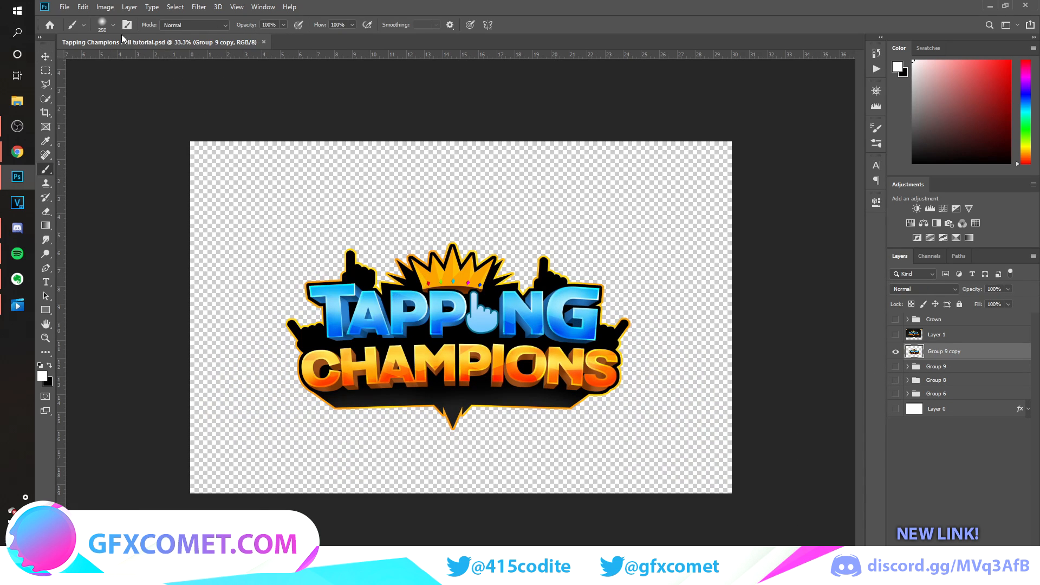
{"action": "left_click", "coordinate": [113, 25]}
{"action": "left_click_drag", "start_coordinate": [140, 85], "coordinate": [165, 85]}
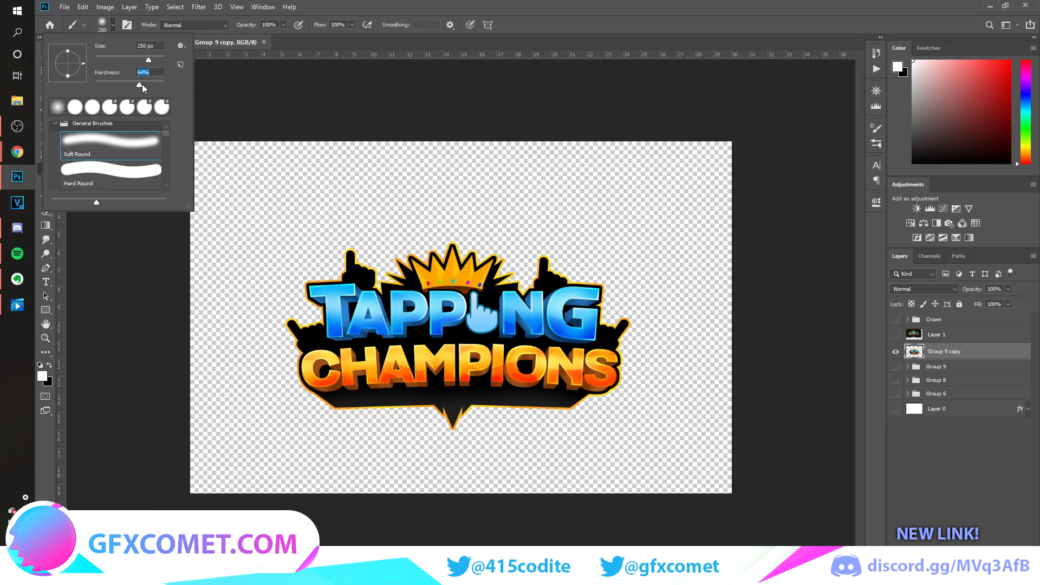
{"action": "left_click", "coordinate": [405, 14]}
Set the brush tip's spacing to 1%.
{"action": "left_click", "coordinate": [878, 130]}
{"action": "left_click", "coordinate": [878, 129]}
{"action": "left_click", "coordinate": [263, 6]}
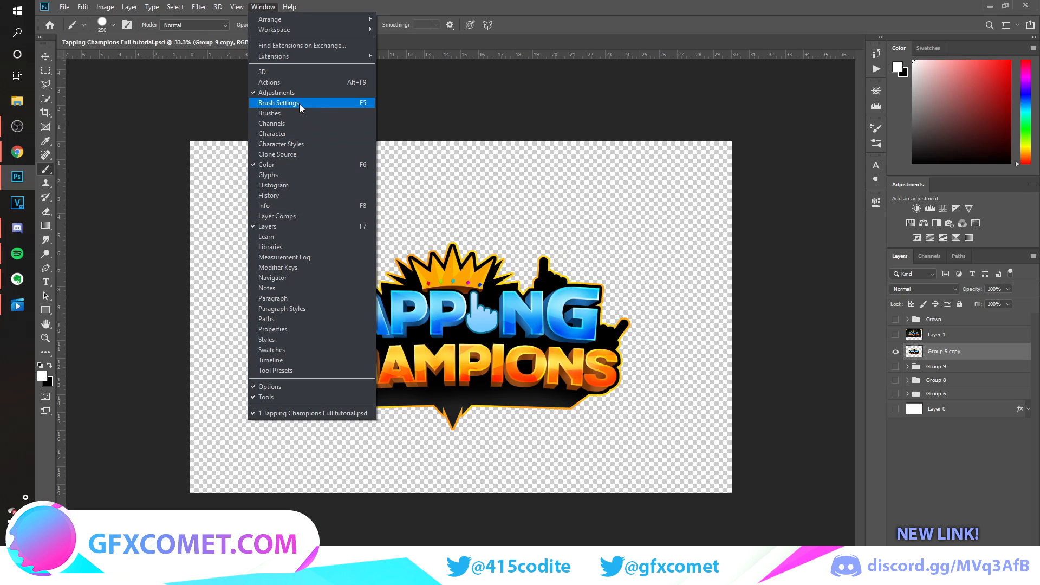
{"action": "left_click", "coordinate": [753, 2]}
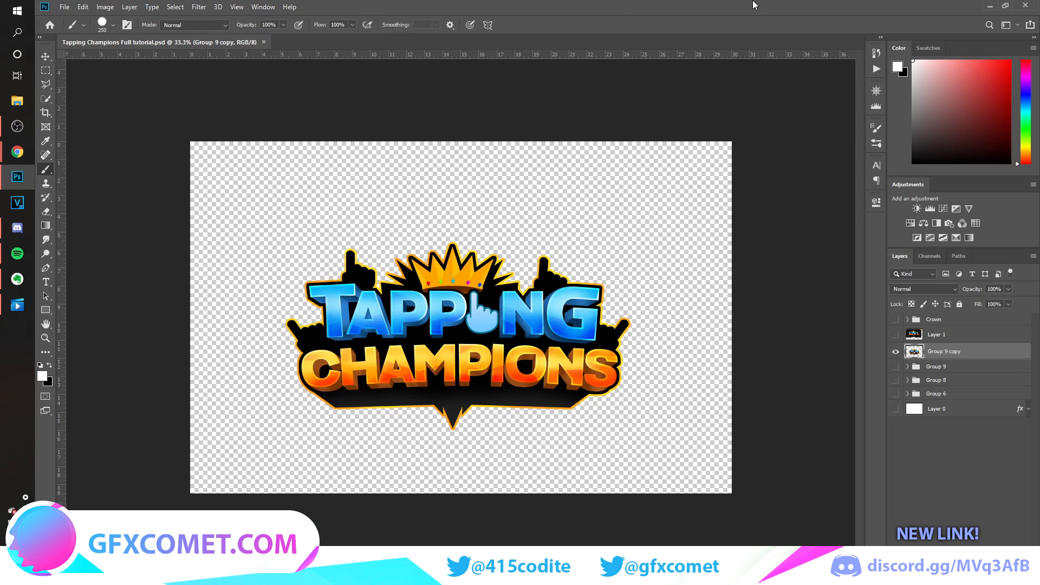
{"action": "left_click", "coordinate": [878, 130]}
{"action": "left_click_drag", "start_coordinate": [741, 308], "coordinate": [704, 293]}
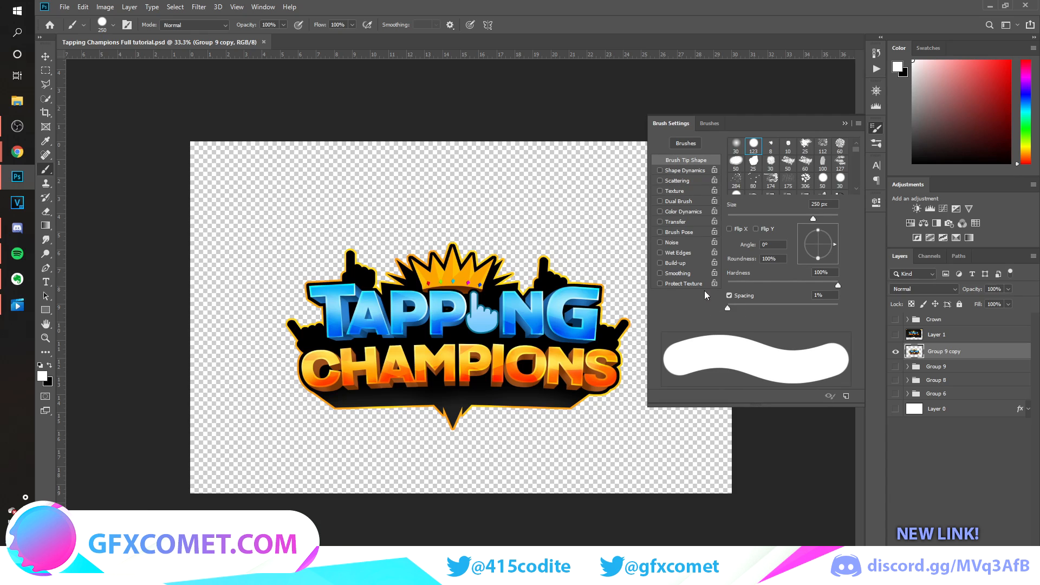
{"action": "left_click", "coordinate": [845, 124]}
Set the hard white brush's size to 150 px.
{"action": "key", "text": "ctrl+plus"}
{"action": "key", "text": "bracketleft"}
{"action": "key", "text": "bracketleft"}
{"action": "key", "text": "bracketleft"}
{"action": "key", "text": "bracketleft"}
{"action": "key", "text": "bracketleft"}
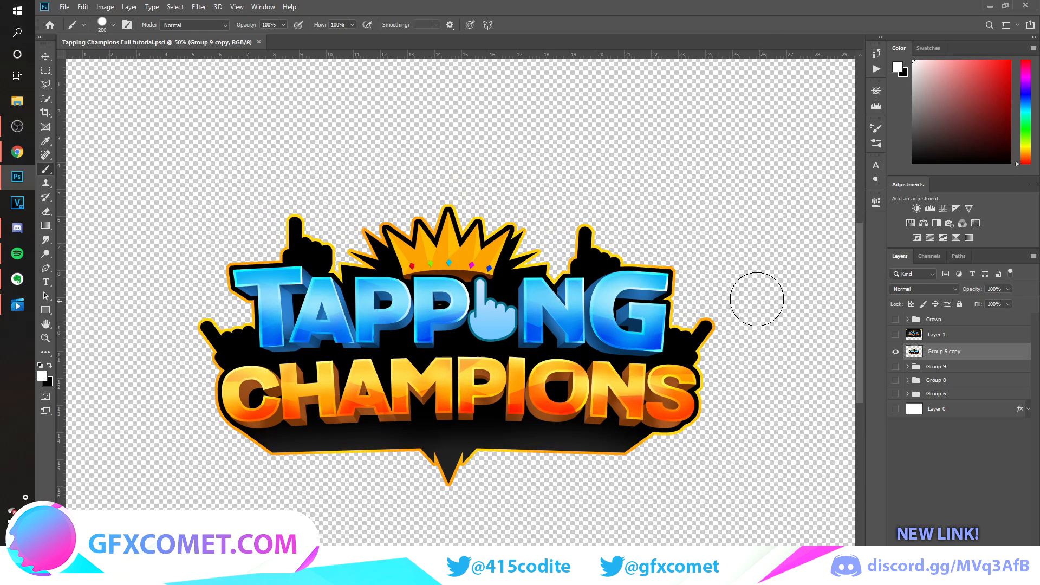
{"action": "key", "text": "bracketright"}
{"action": "key", "text": "bracketright"}
{"action": "left_click", "coordinate": [690, 295]}
{"action": "left_click", "coordinate": [542, 482], "text": "shift"}
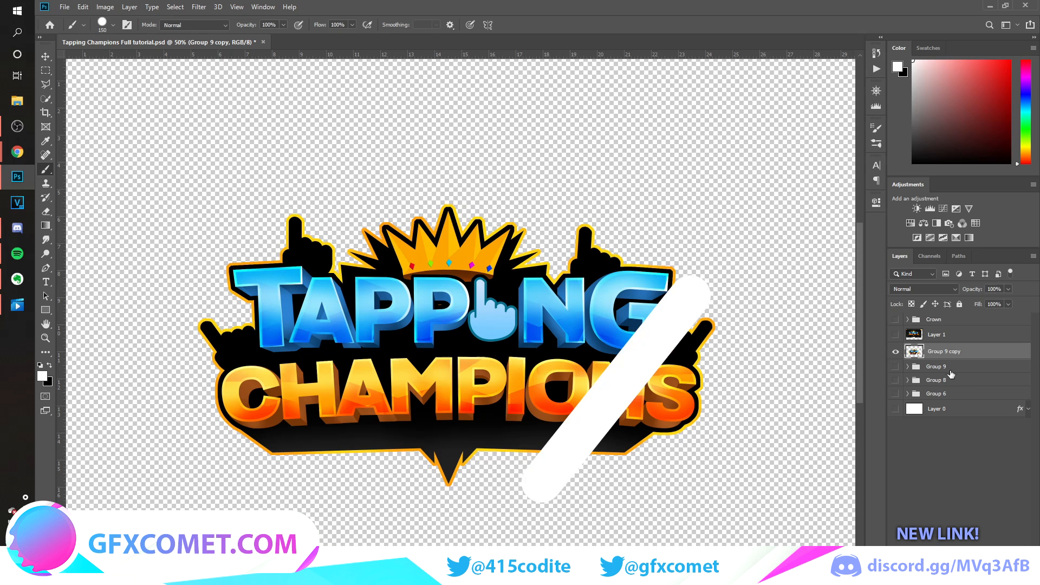
{"action": "key", "text": "ctrl+z"}
Add a layer clipped to the merged logo and paint a straight diagonal white stripe from the G down across Champions.
{"action": "key", "text": "ctrl+shift+alt+n"}
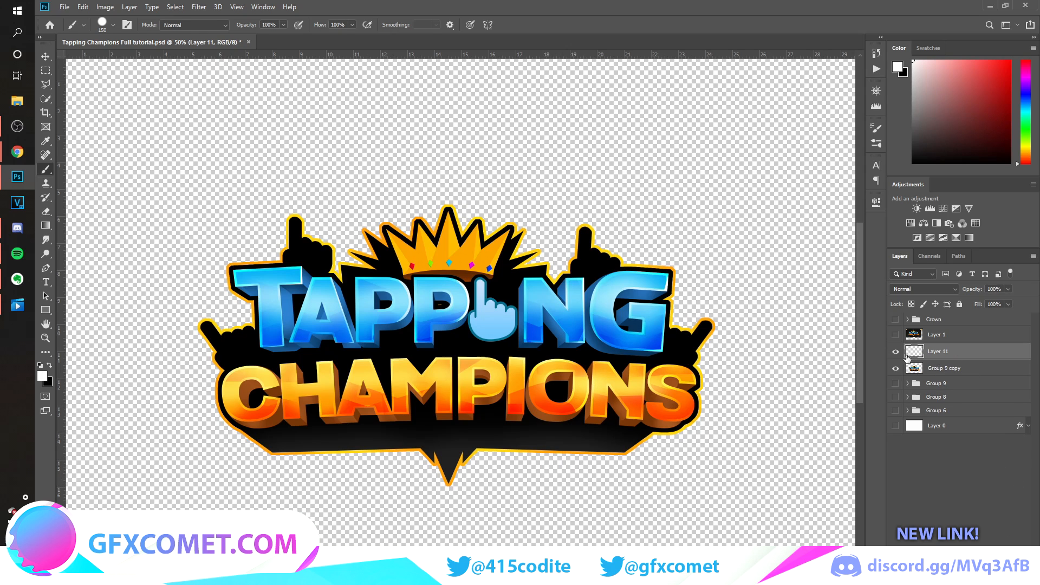
{"action": "left_click", "coordinate": [951, 356], "text": "alt"}
{"action": "left_click", "coordinate": [550, 470], "text": "shift"}
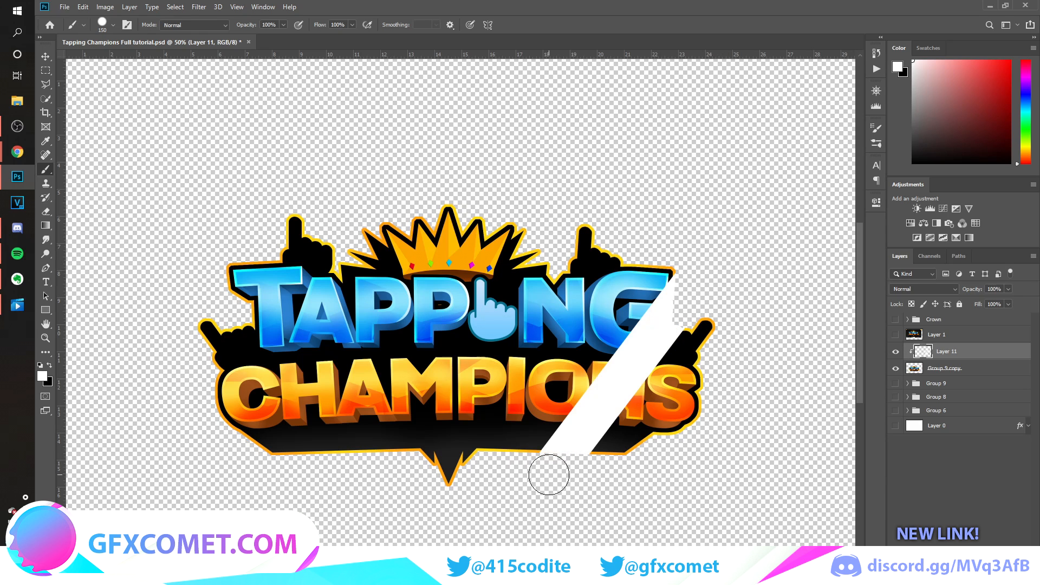
Paint three more parallel diagonal white stripes across the logo on the clipped layer.
{"action": "left_click", "coordinate": [431, 479]}
{"action": "left_click", "coordinate": [600, 250], "text": "shift"}
{"action": "left_click", "coordinate": [488, 236]}
{"action": "left_click", "coordinate": [314, 466], "text": "shift"}
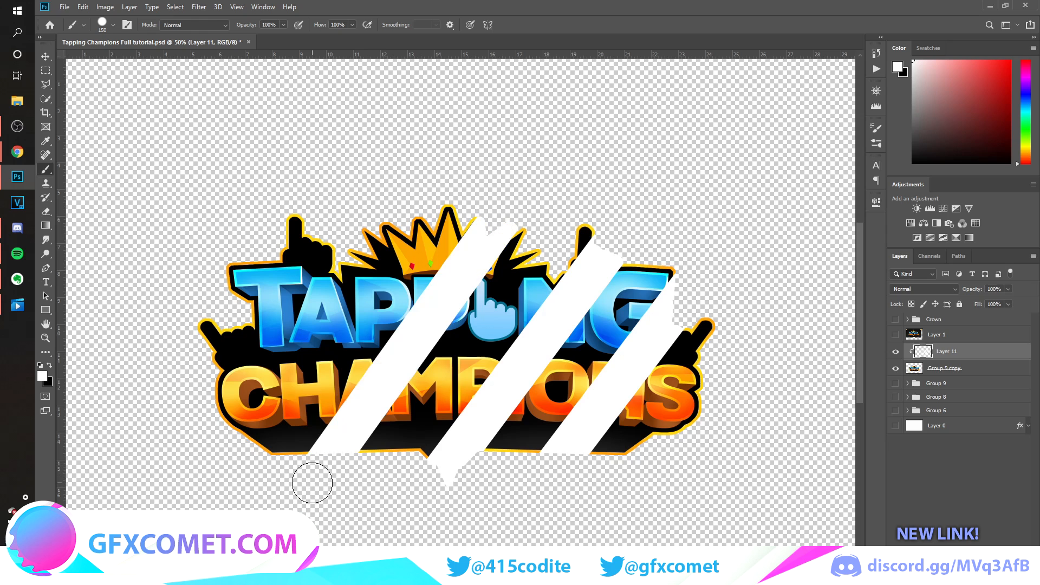
{"action": "left_click", "coordinate": [426, 189]}
{"action": "left_click", "coordinate": [217, 447], "text": "shift"}
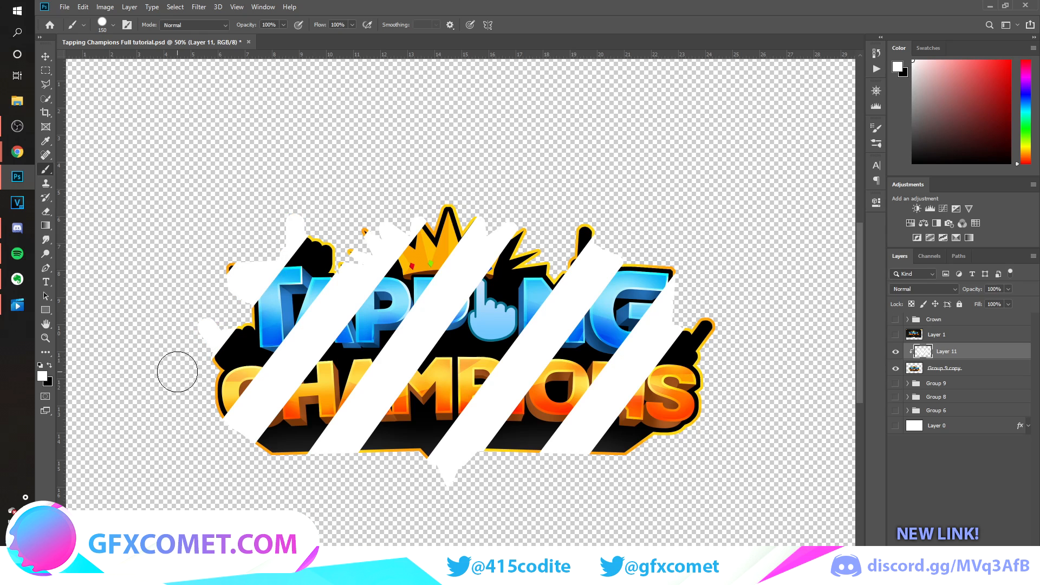
Shift the white stripes to the right across the logo and set their layer's blend mode to Overlay.
{"action": "key", "text": "v"}
{"action": "left_click_drag", "start_coordinate": [612, 345], "coordinate": [652, 345]}
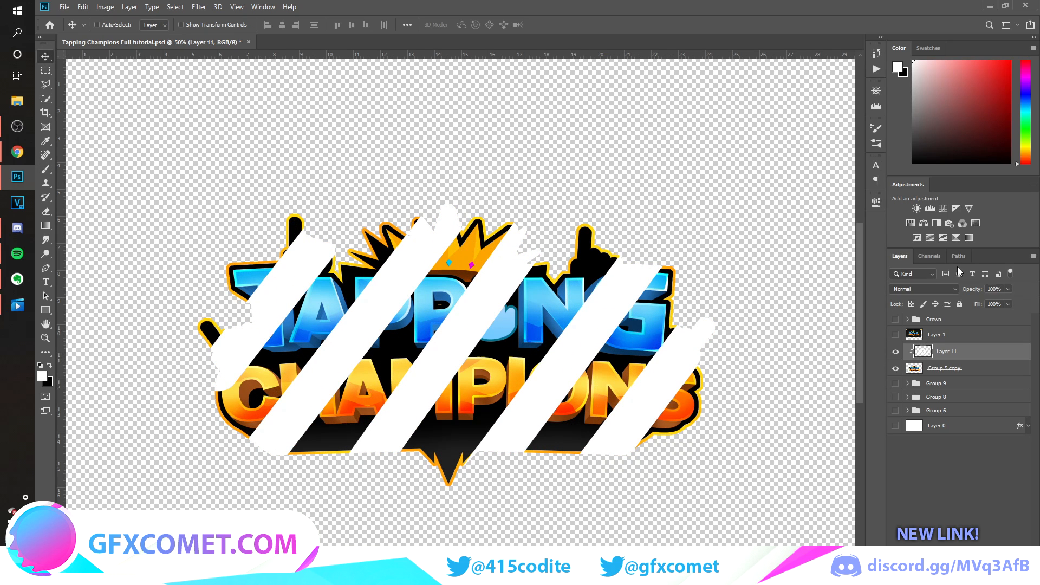
{"action": "left_click", "coordinate": [939, 290]}
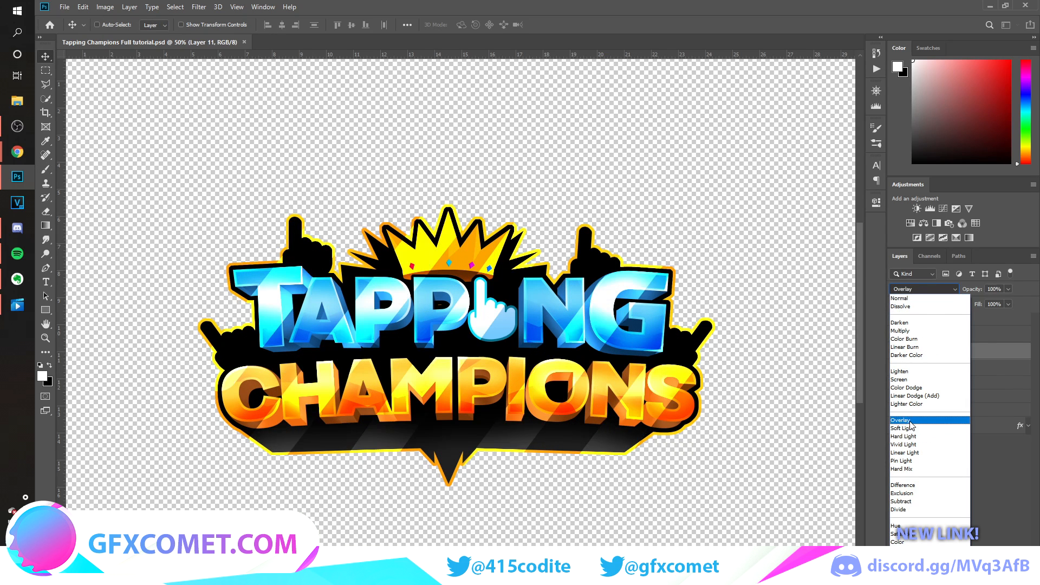
{"action": "left_click", "coordinate": [901, 308]}
Reposition the shine stripes over the logo, scaling them to about 105% and rotating them about 1.4°.
{"action": "left_click_drag", "start_coordinate": [769, 408], "coordinate": [743, 399]}
{"action": "key", "text": "ctrl+t"}
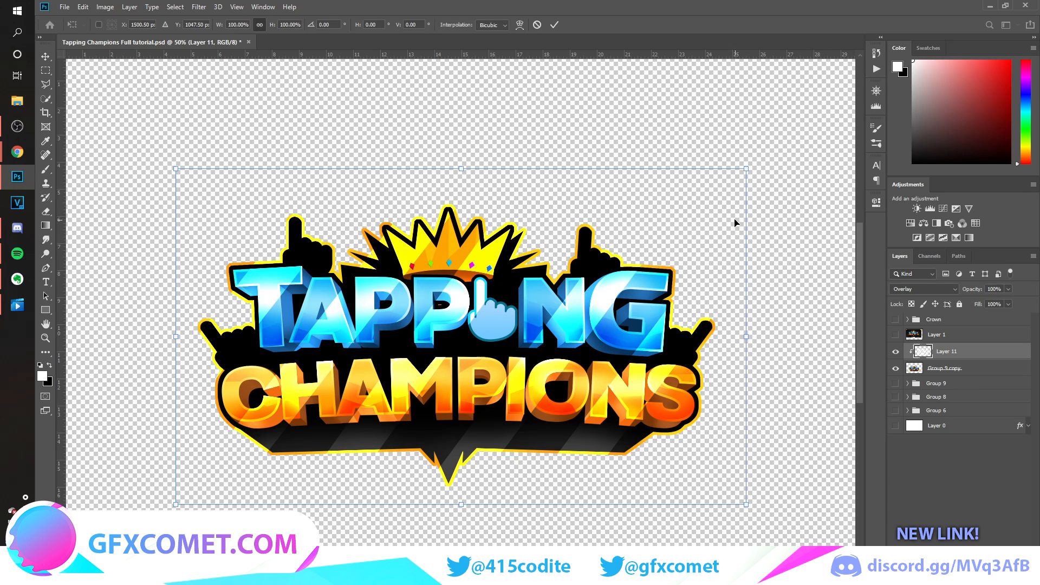
{"action": "left_click_drag", "start_coordinate": [746, 169], "coordinate": [762, 138]}
{"action": "key", "text": "Return"}
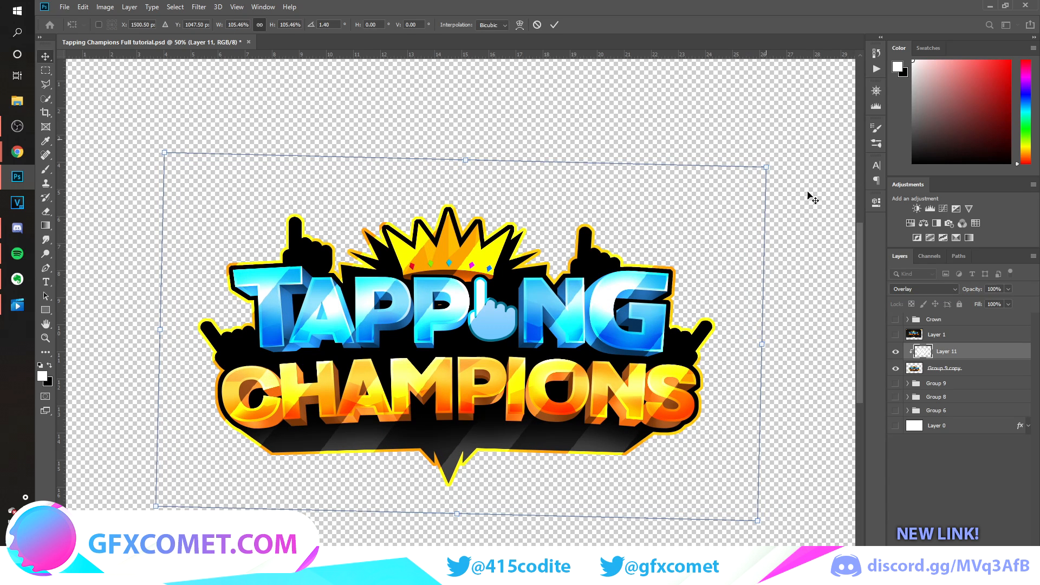
Switch to the Eraser and set its brush hardness to 0%.
{"action": "key", "text": "e"}
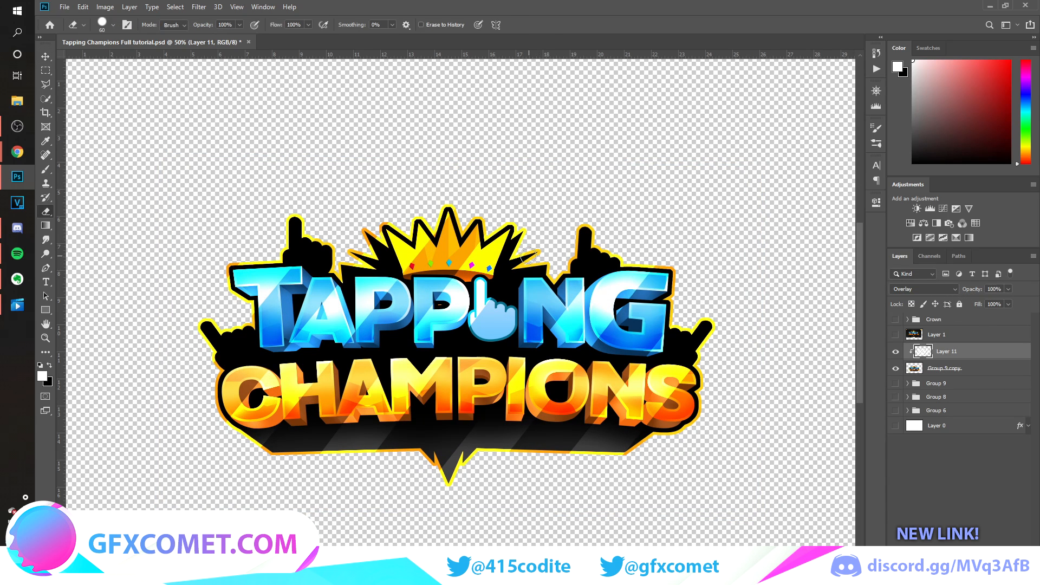
{"action": "left_click", "coordinate": [112, 25]}
{"action": "left_click_drag", "start_coordinate": [134, 82], "coordinate": [21, 76]}
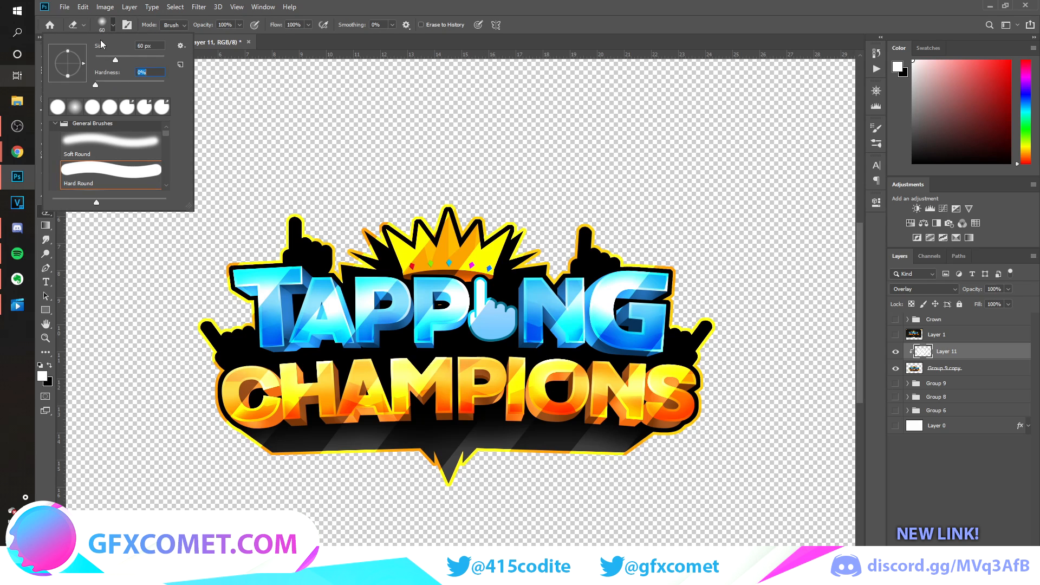
{"action": "left_click", "coordinate": [612, 2]}
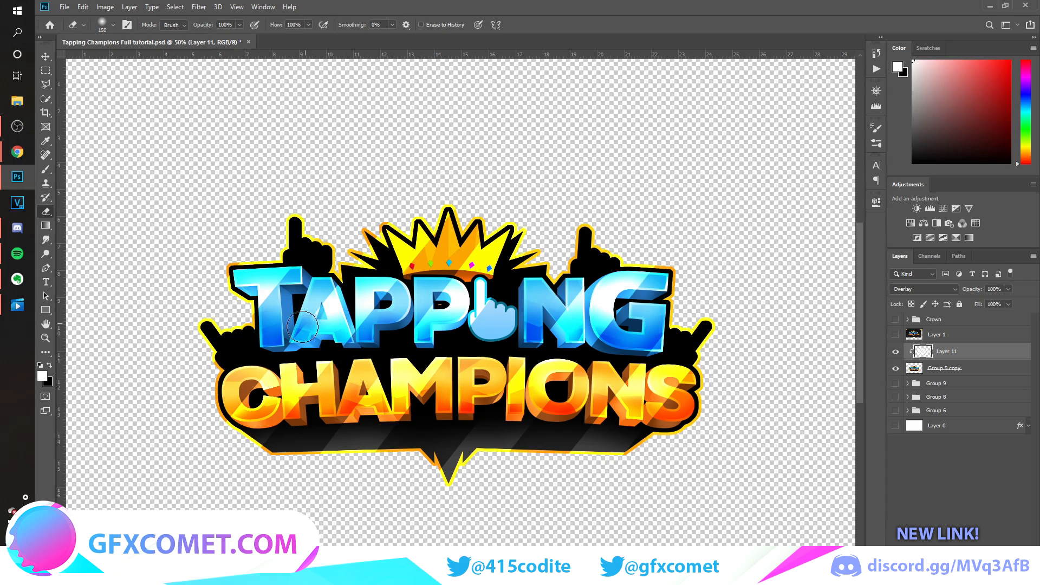
Partly fade the shine stripes over the logo with a 200 px soft eraser at 33% opacity.
{"action": "key", "text": "bracketright"}
{"action": "key", "text": "bracketright"}
{"action": "key", "text": "bracketright"}
{"action": "key", "text": "bracketright"}
{"action": "key", "text": "bracketright"}
{"action": "key", "text": "bracketright"}
{"action": "key", "text": "bracketright"}
{"action": "key", "text": "bracketright"}
{"action": "key", "text": "bracketright"}
{"action": "key", "text": "bracketleft"}
{"action": "key", "text": "bracketleft"}
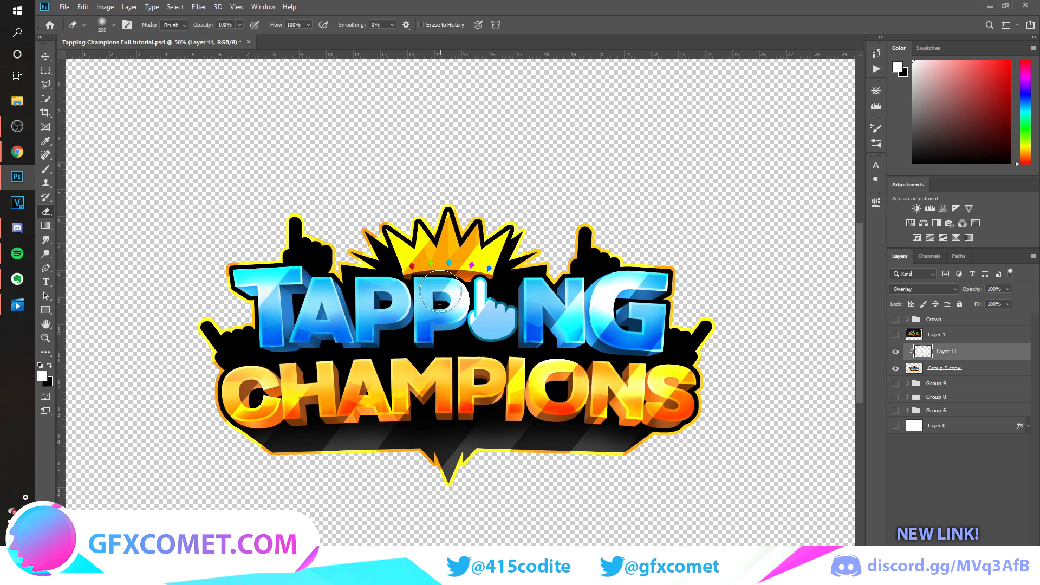
{"action": "left_click_drag", "start_coordinate": [216, 28], "coordinate": [188, 28]}
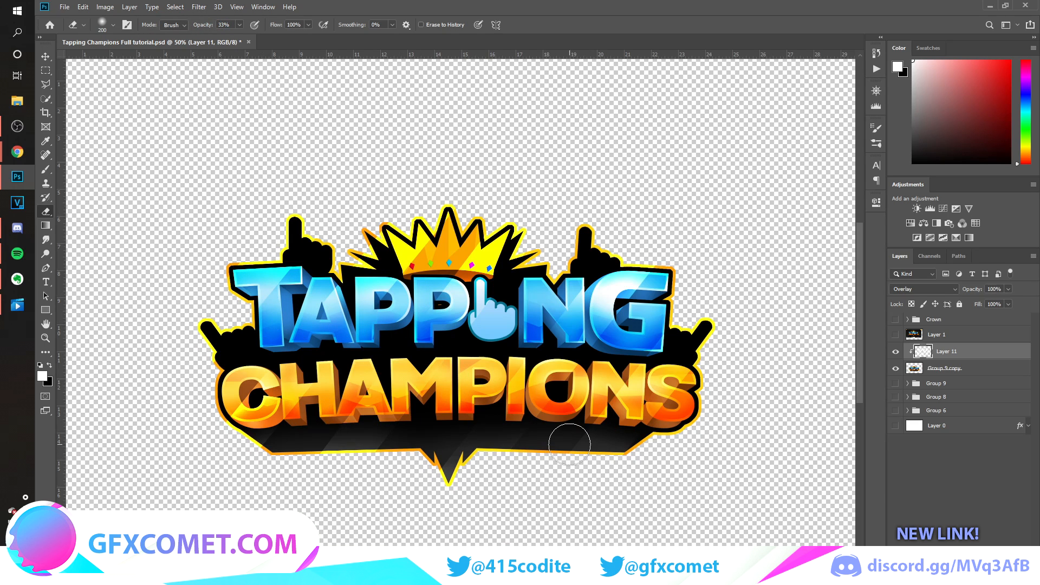
Duplicate the Overlay stripe layer and offset the copy over the logo for additional shine.
{"action": "key", "text": "v"}
{"action": "key", "text": "ctrl+minus"}
{"action": "left_click_drag", "start_coordinate": [573, 451], "coordinate": [533, 355]}
{"action": "key", "text": "ctrl+plus"}
{"action": "key", "text": "e"}
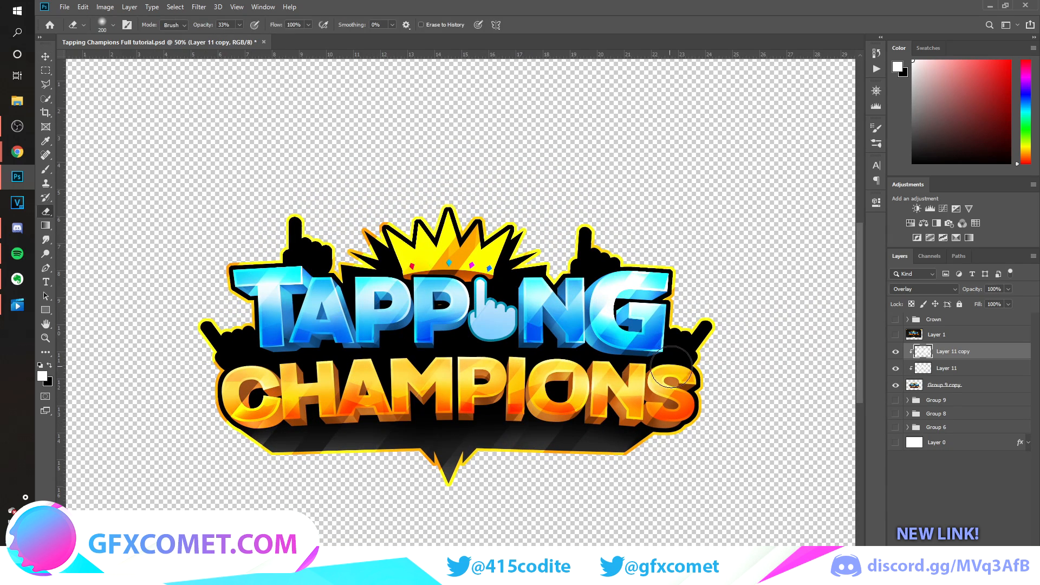
Group the logo with its stripe layers, merge a duplicate of the group, and show the dark background.
{"action": "key", "text": "v"}
{"action": "key", "text": "8"}
{"action": "key", "text": "9"}
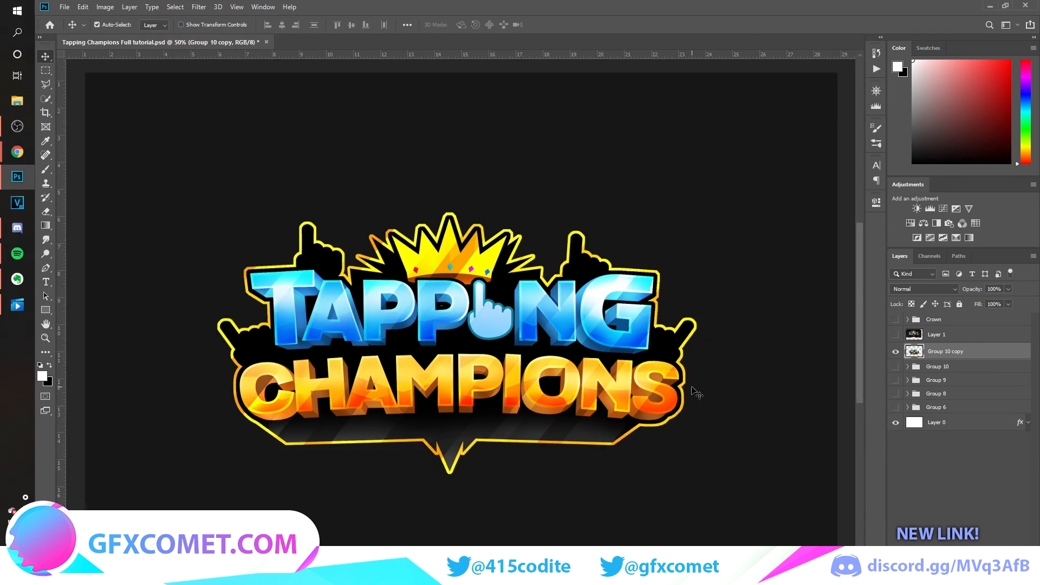
Show the reference image layer and move it beside the finished logo to compare the two.
{"action": "key", "text": "ctrl+minus"}
{"action": "key", "text": "ctrl+plus"}
{"action": "key", "text": "ctrl+minus"}
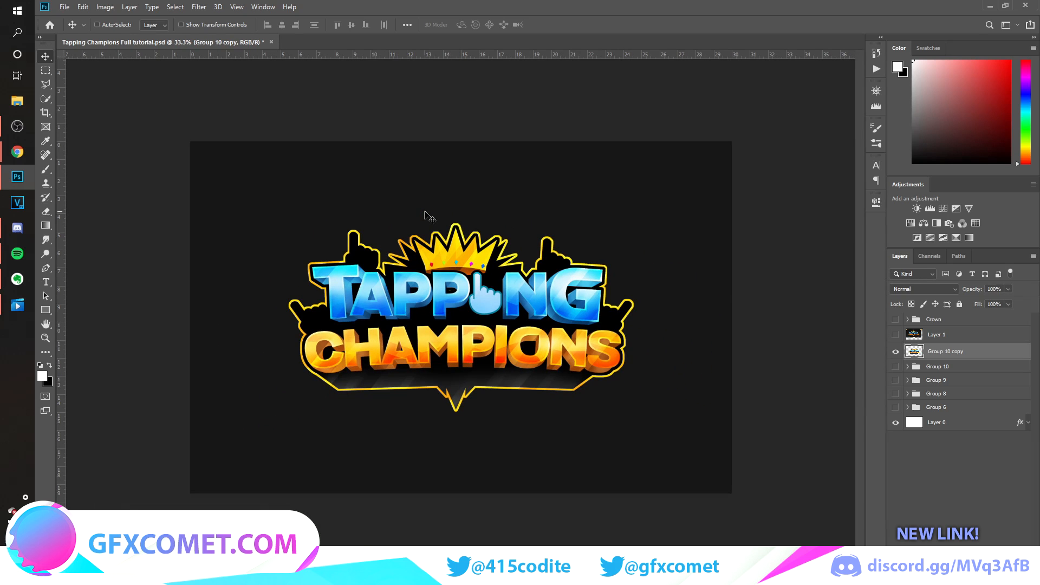
{"action": "left_click", "coordinate": [895, 335]}
{"action": "left_click", "coordinate": [911, 332]}
{"action": "left_click_drag", "start_coordinate": [525, 279], "coordinate": [552, 417]}
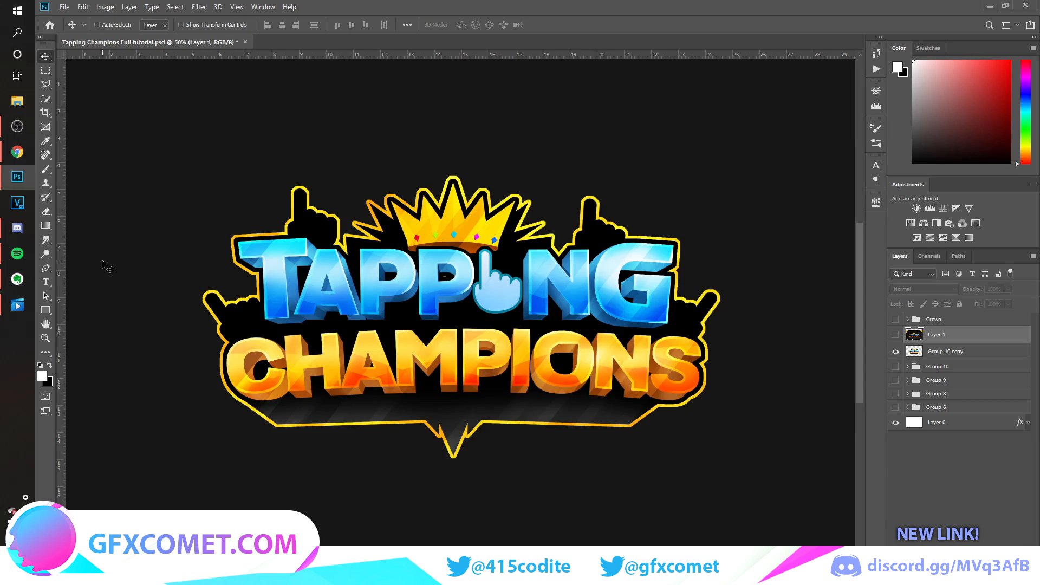